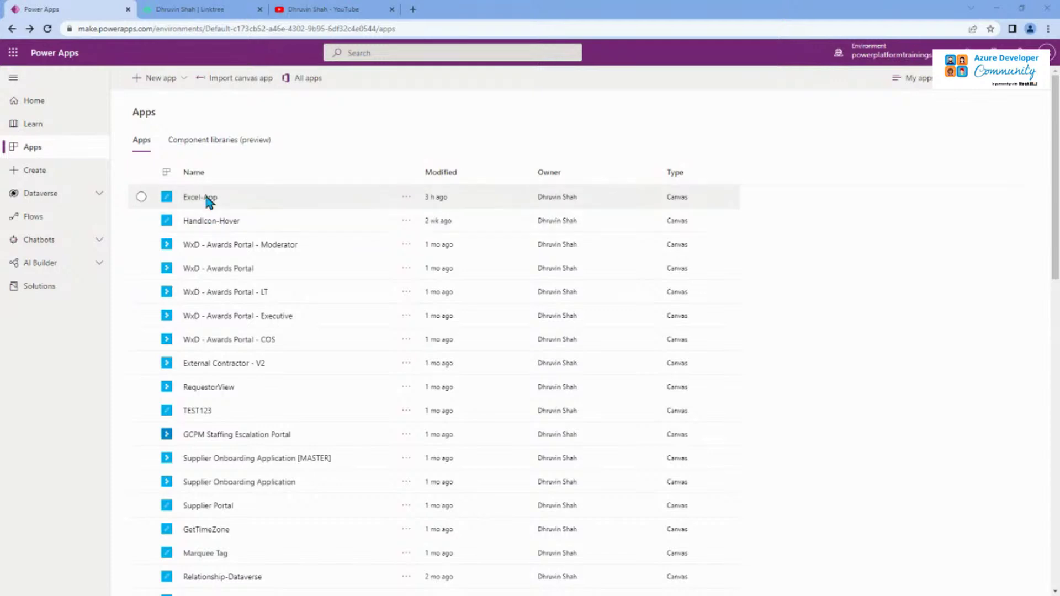
- View the presenter's Linktree page and the uploaded videos on the presenter's YouTube channel
{"action": "left_click", "coordinate": [190, 11]}
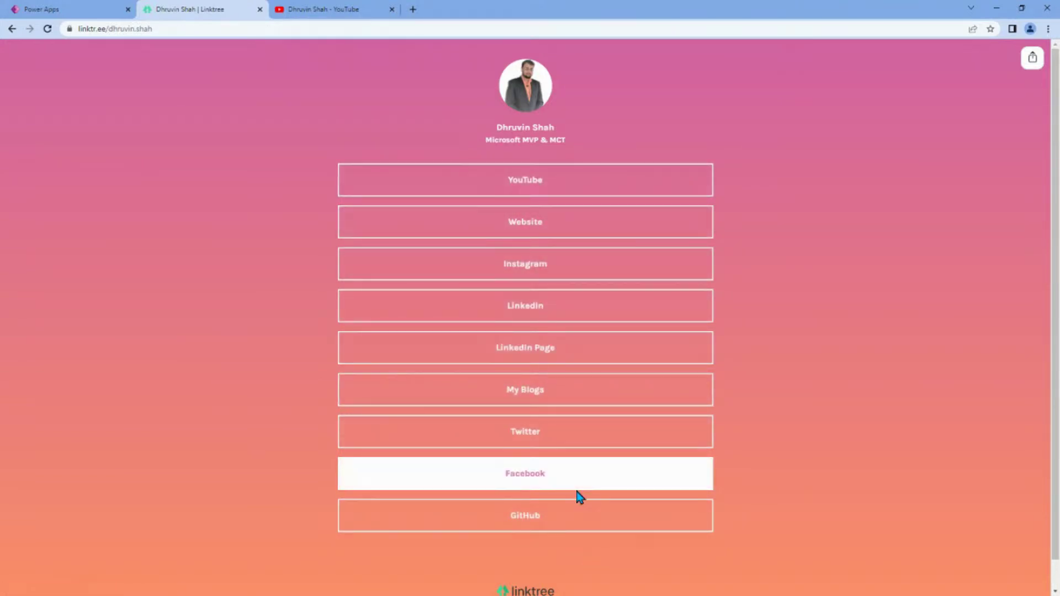
{"action": "left_click", "coordinate": [296, 16]}
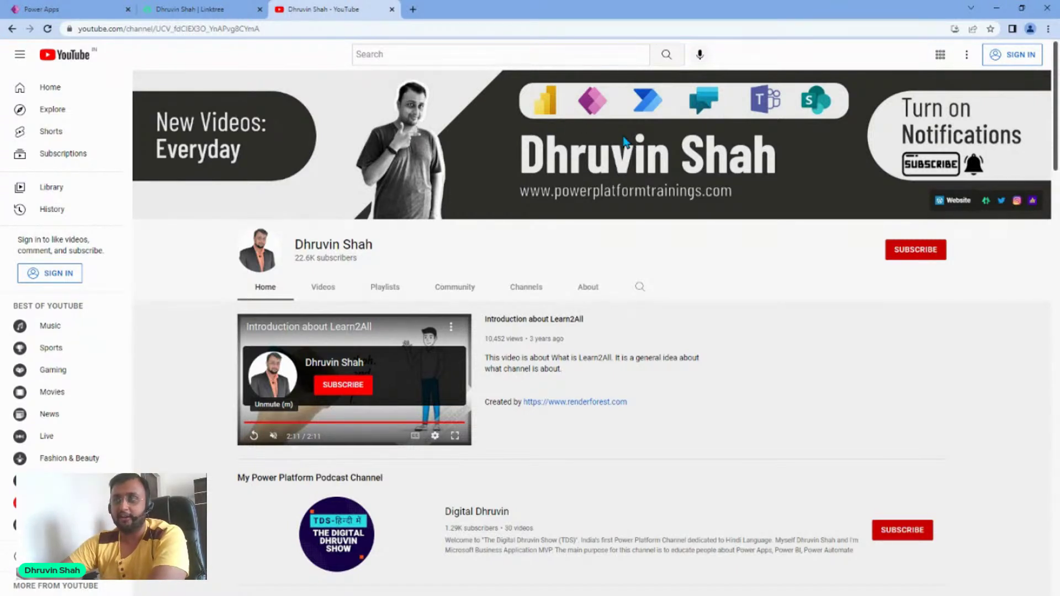
{"action": "left_click", "coordinate": [333, 295]}
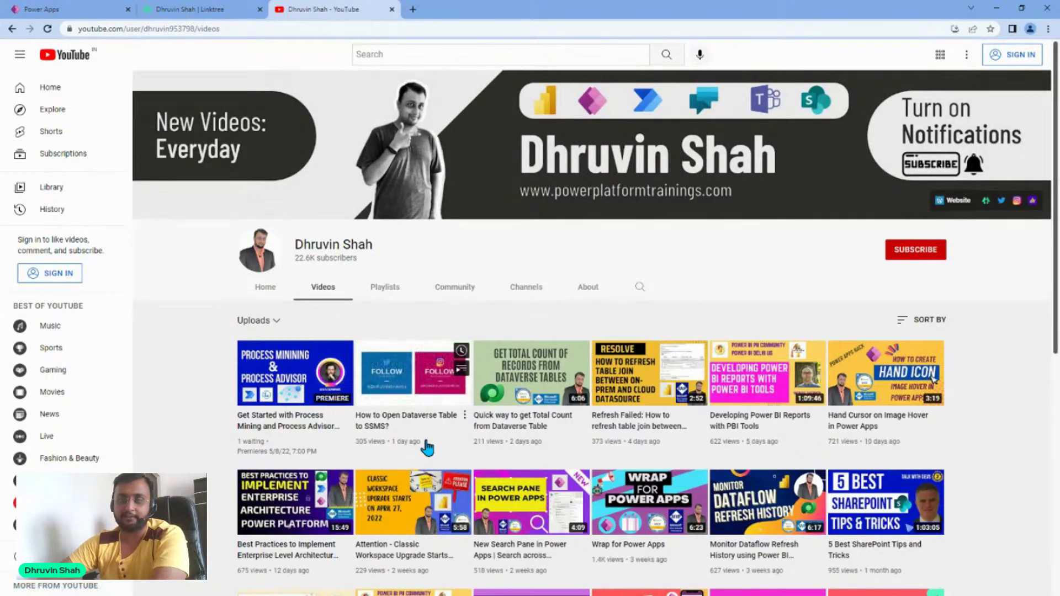
- Return to Power Apps, open OneDrive in a new tab and create a blank Excel workbook there
{"action": "left_click", "coordinate": [83, 10]}
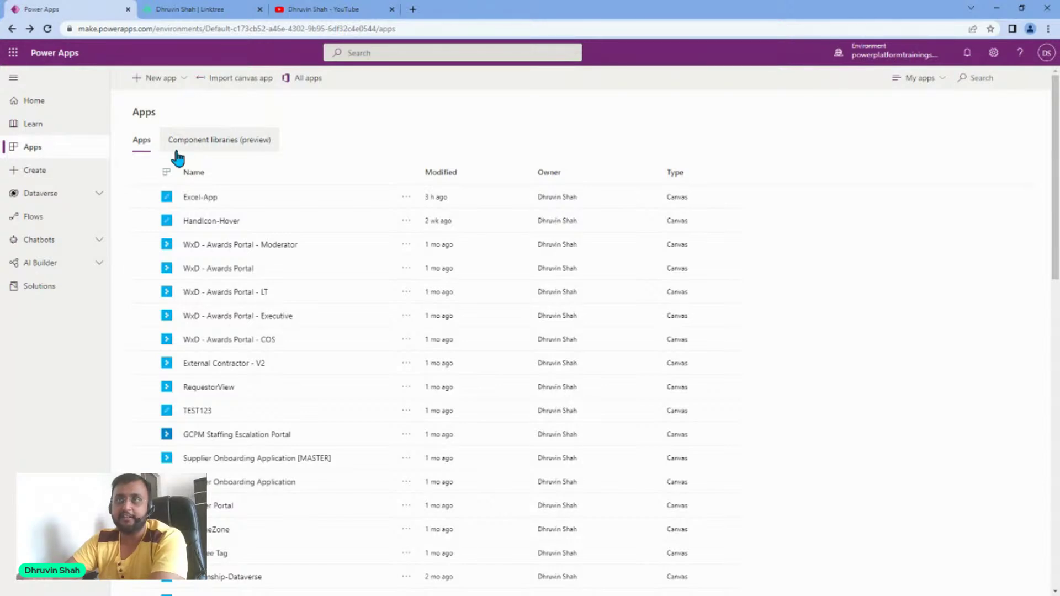
{"action": "left_click", "coordinate": [14, 54]}
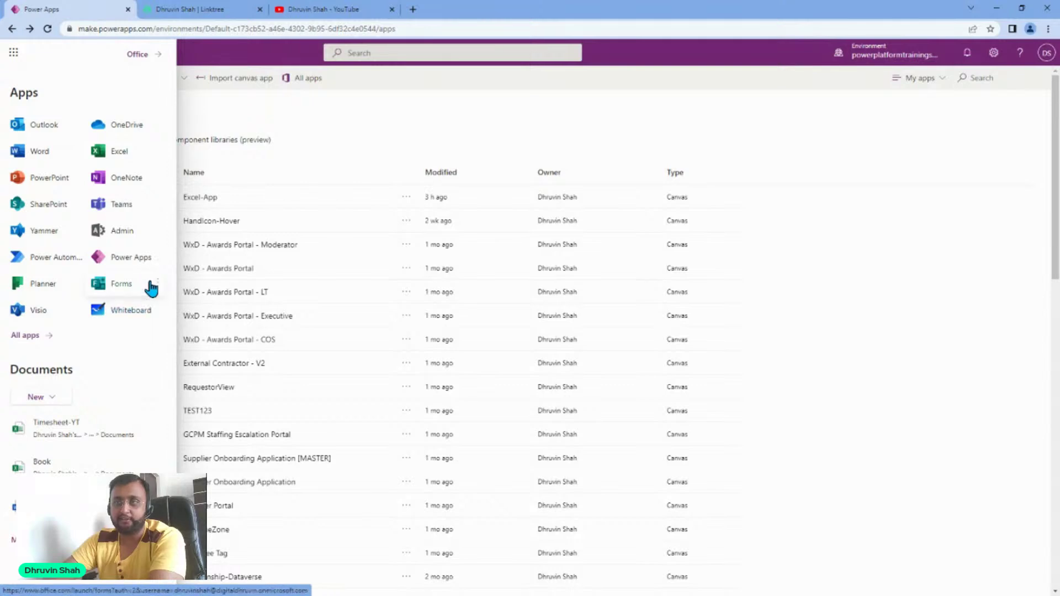
{"action": "left_click", "coordinate": [157, 124]}
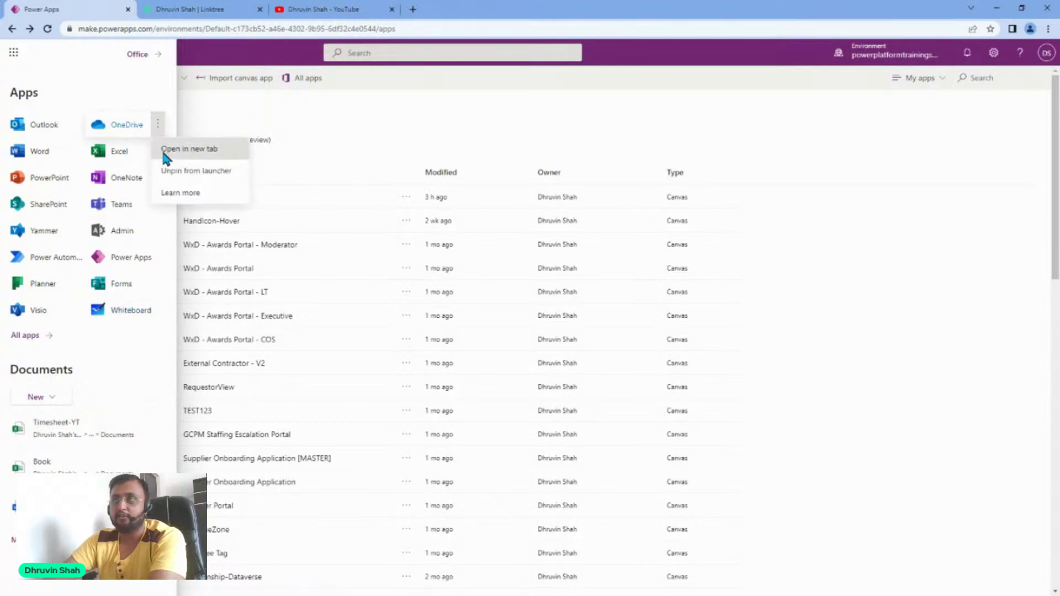
{"action": "left_click", "coordinate": [164, 150]}
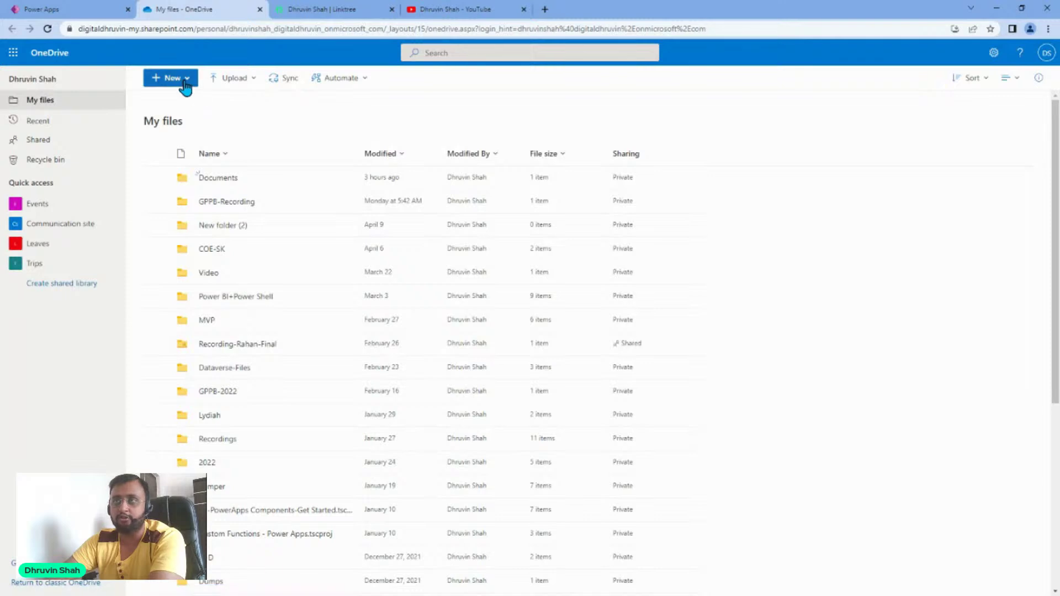
{"action": "left_click", "coordinate": [183, 83]}
{"action": "left_click", "coordinate": [203, 145]}
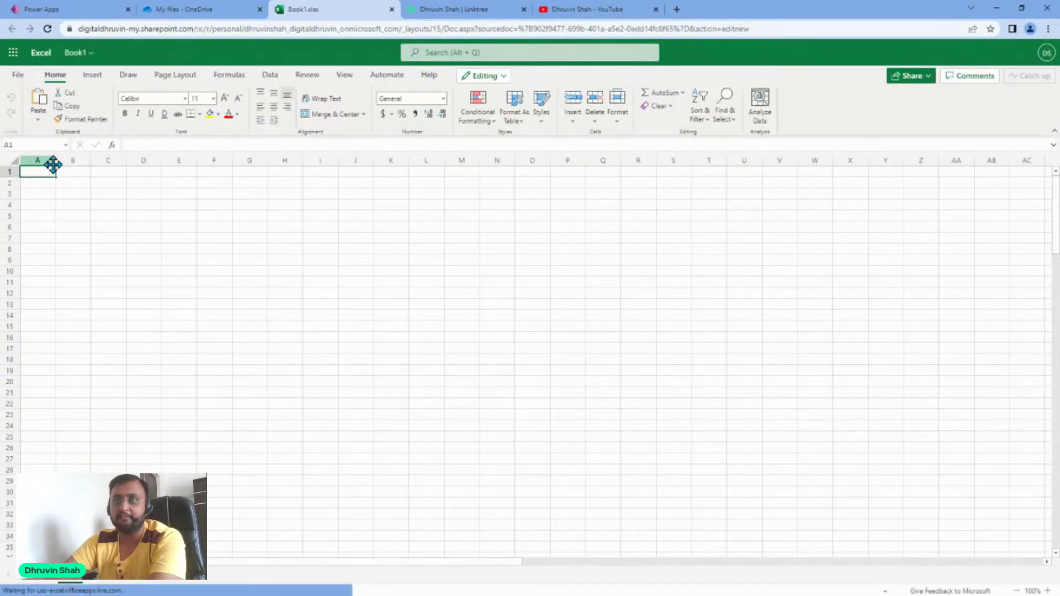
- Widen column A and enter the headers Task in A1 and Date in B1
{"action": "left_click_drag", "start_coordinate": [55, 160], "coordinate": [108, 161]}
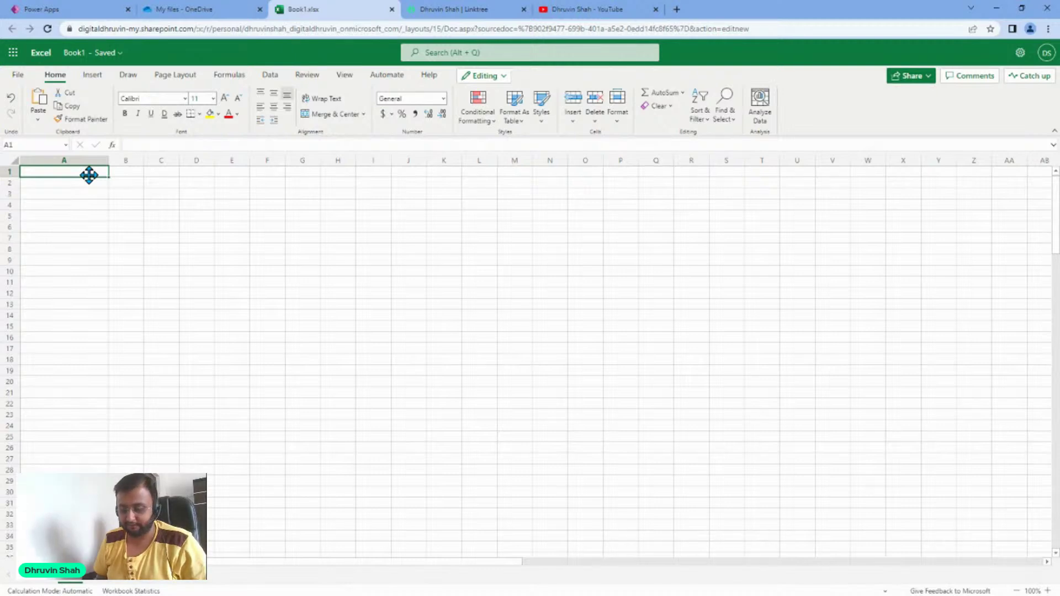
{"action": "type", "text": "T"}
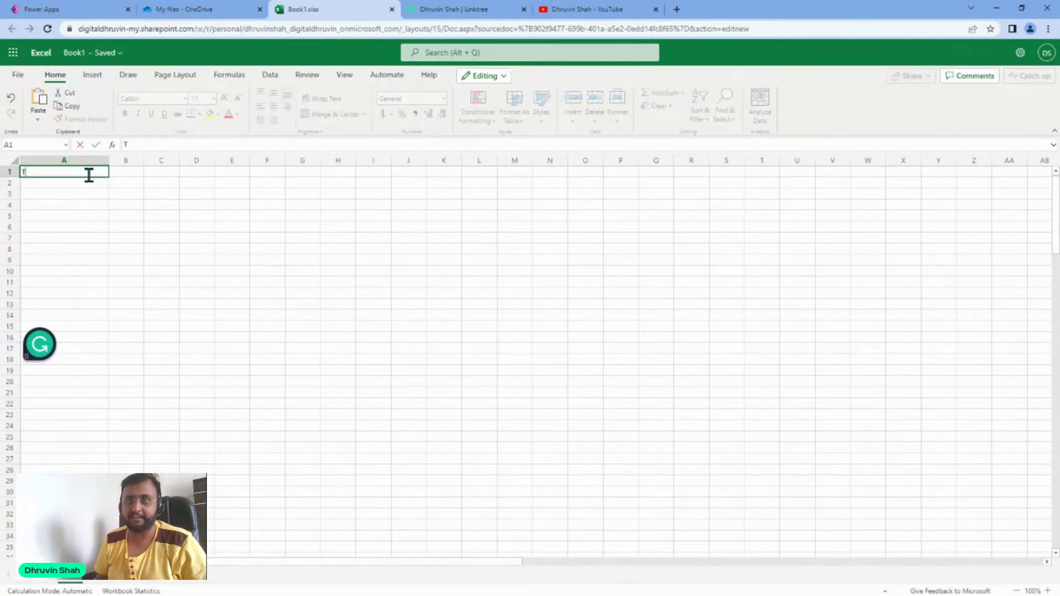
{"action": "type", "text": "as"}
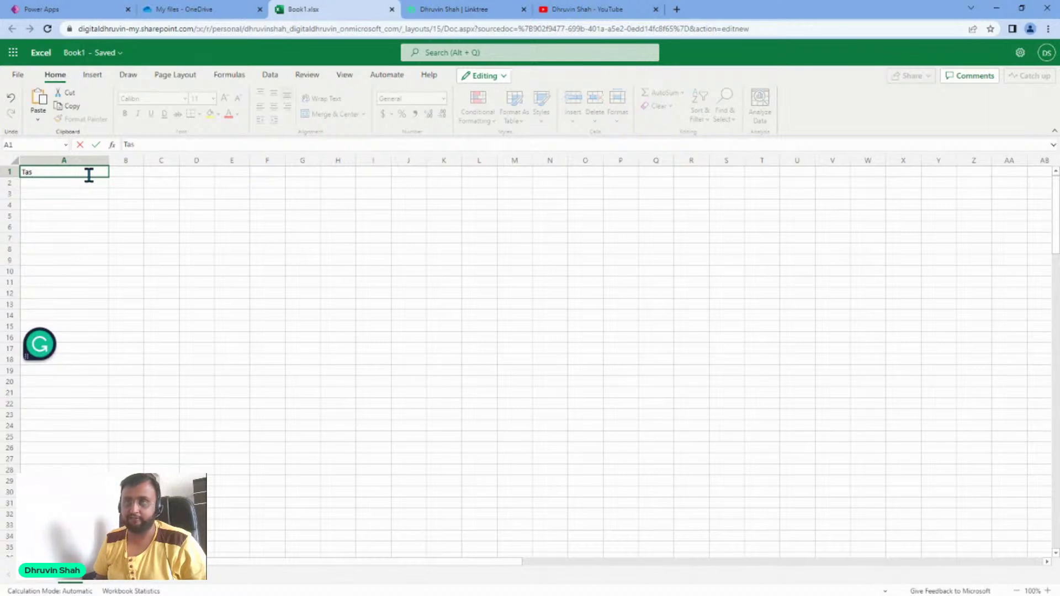
{"action": "type", "text": "k"}
{"action": "key", "text": "Tab"}
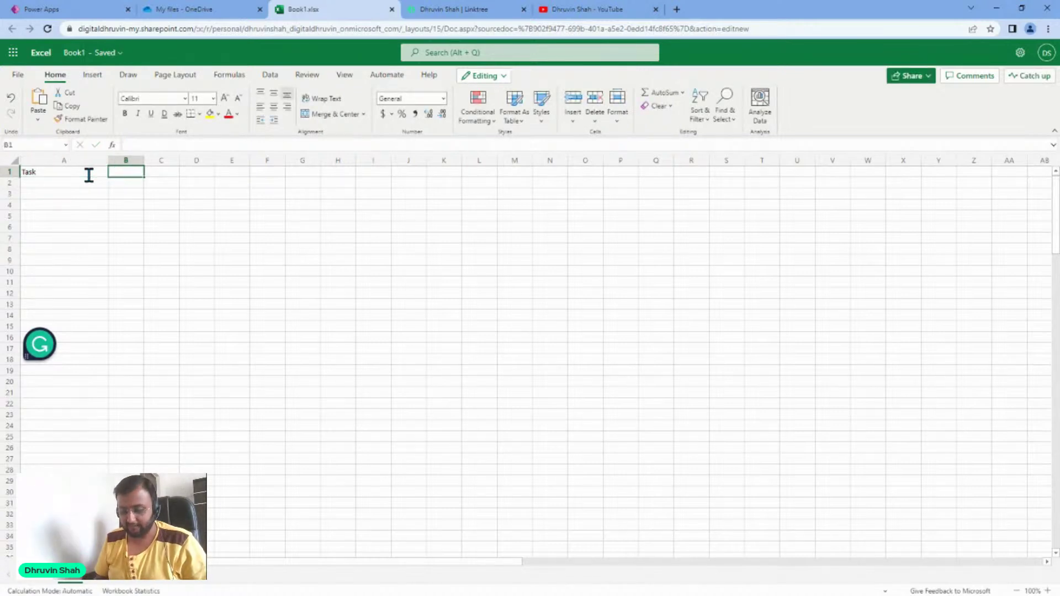
{"action": "type", "text": "Date"}
{"action": "key", "text": "Tab"}
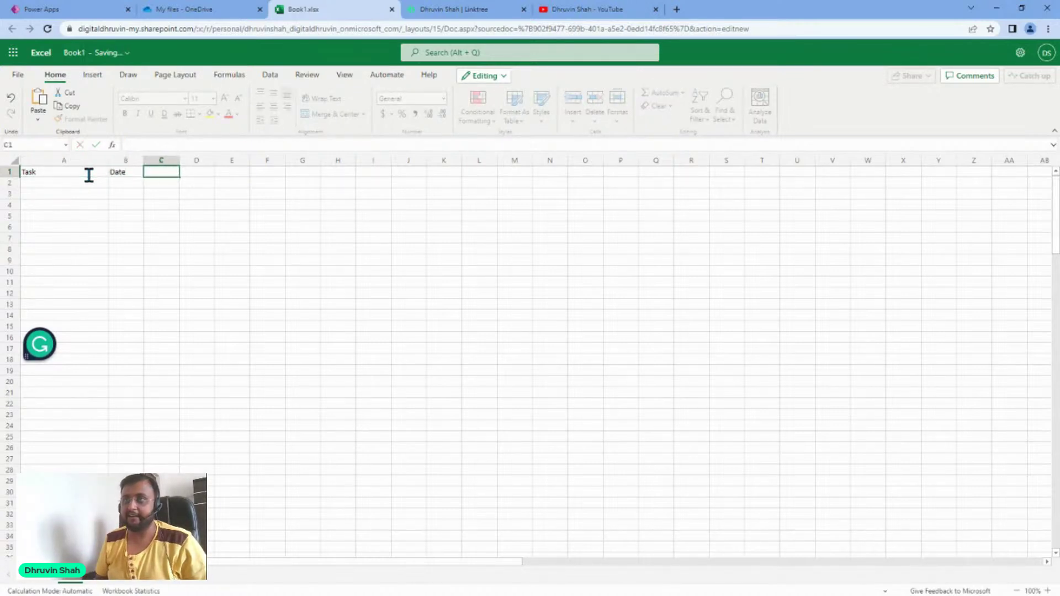
- Enter the headers Hours in C1 and Created By in D1, and widen column D slightly
{"action": "type", "text": "H"}
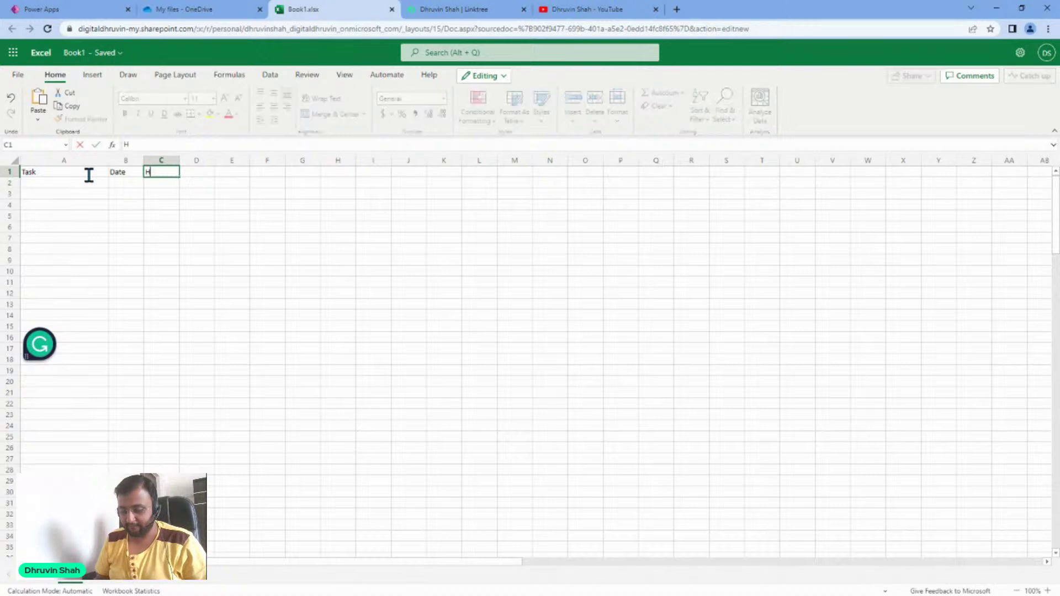
{"action": "type", "text": "ours"}
{"action": "key", "text": "Tab"}
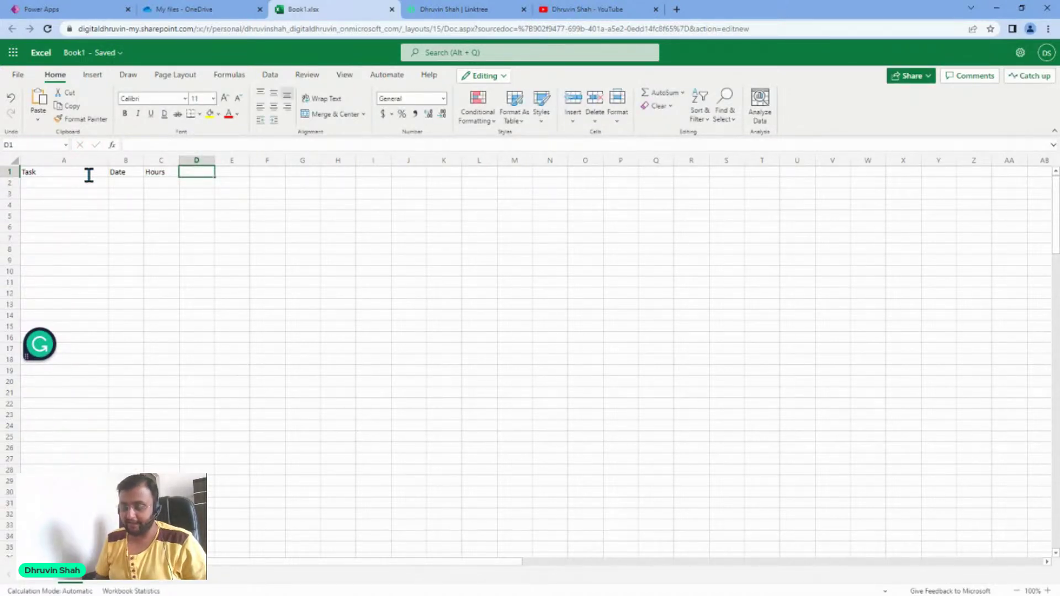
{"action": "type", "text": "Created"}
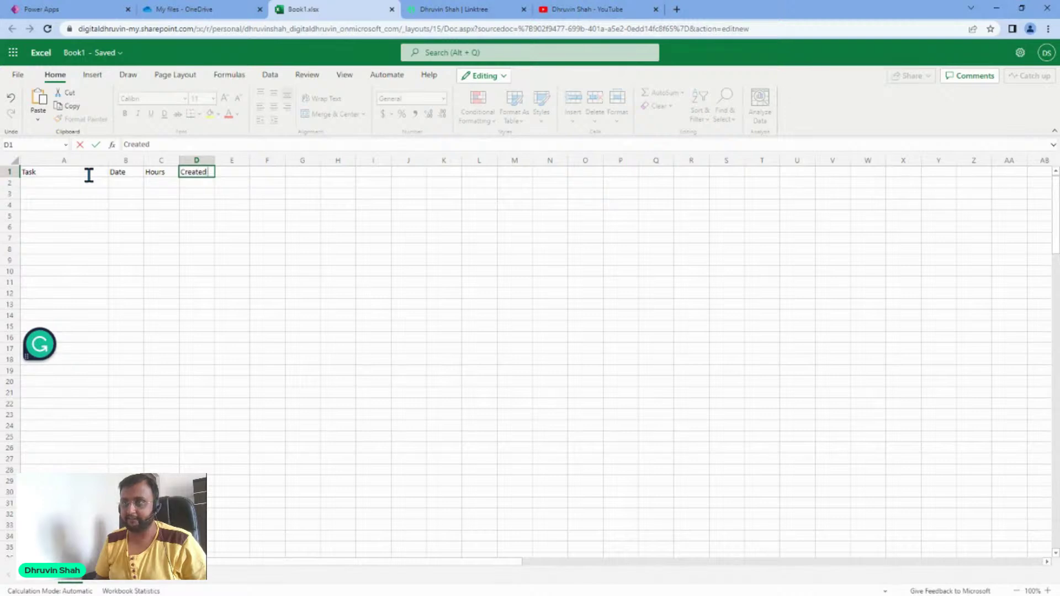
{"action": "type", "text": " By"}
{"action": "key", "text": "Return"}
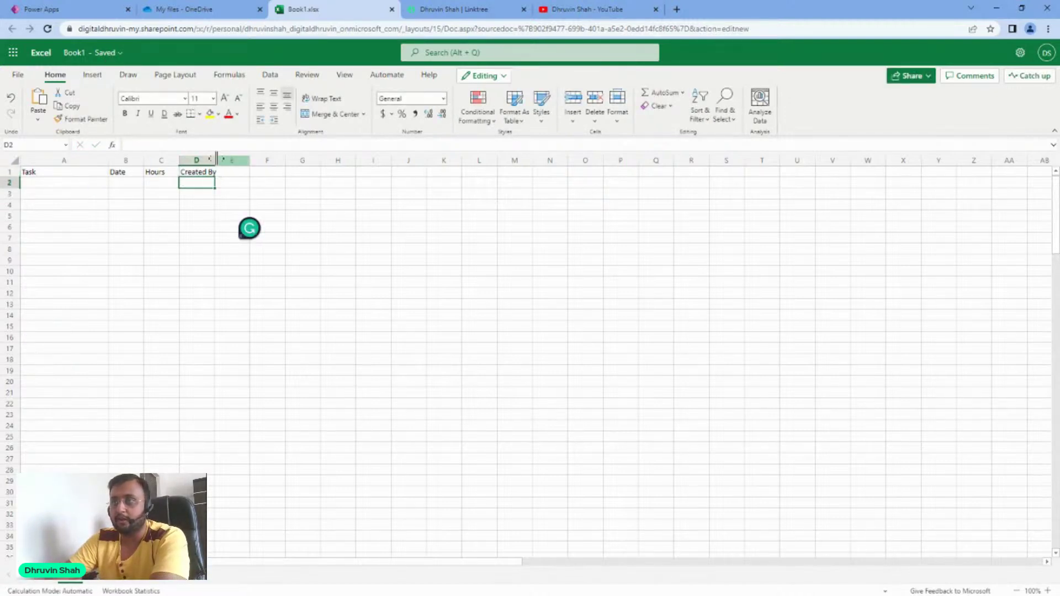
{"action": "left_click_drag", "start_coordinate": [215, 161], "coordinate": [224, 160]}
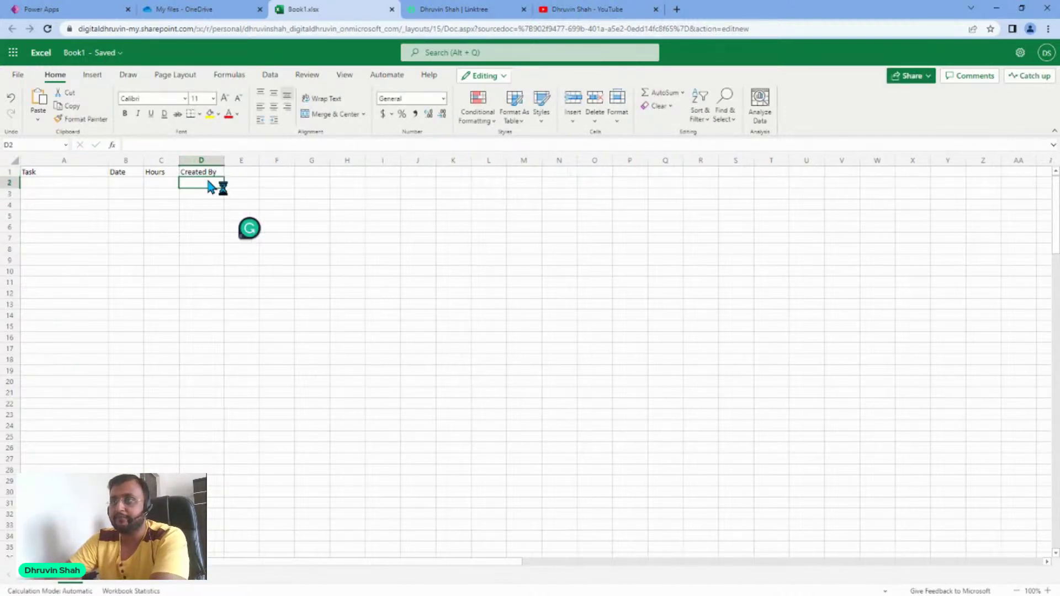
- Enter the task "Create Power Apps" in A2 and the date 7/5/2022 in B2
{"action": "left_click", "coordinate": [85, 190]}
{"action": "left_click", "coordinate": [90, 182]}
{"action": "double_click", "coordinate": [90, 181]}
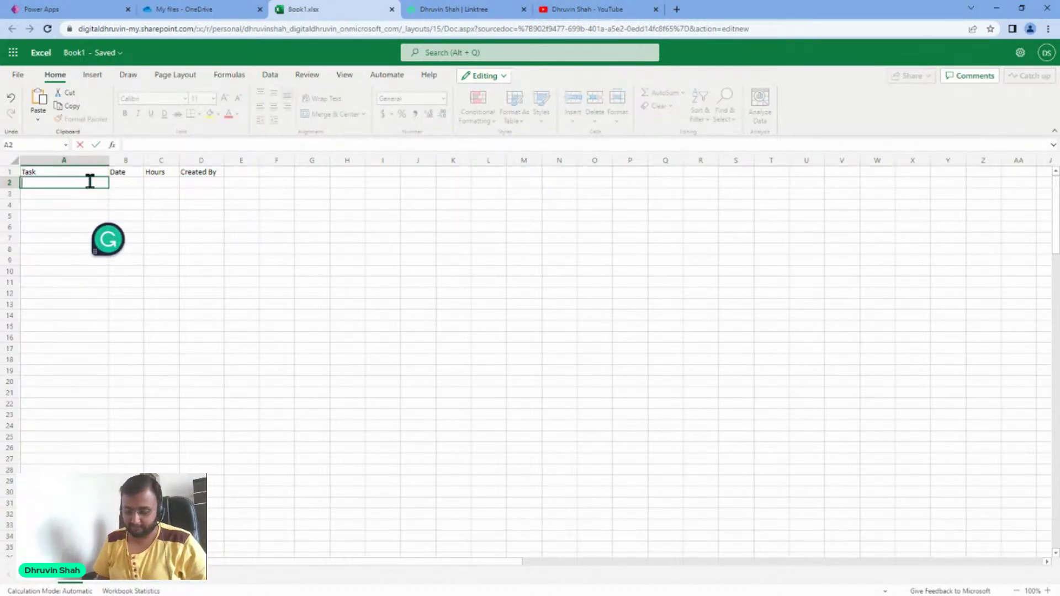
{"action": "type", "text": "Create"}
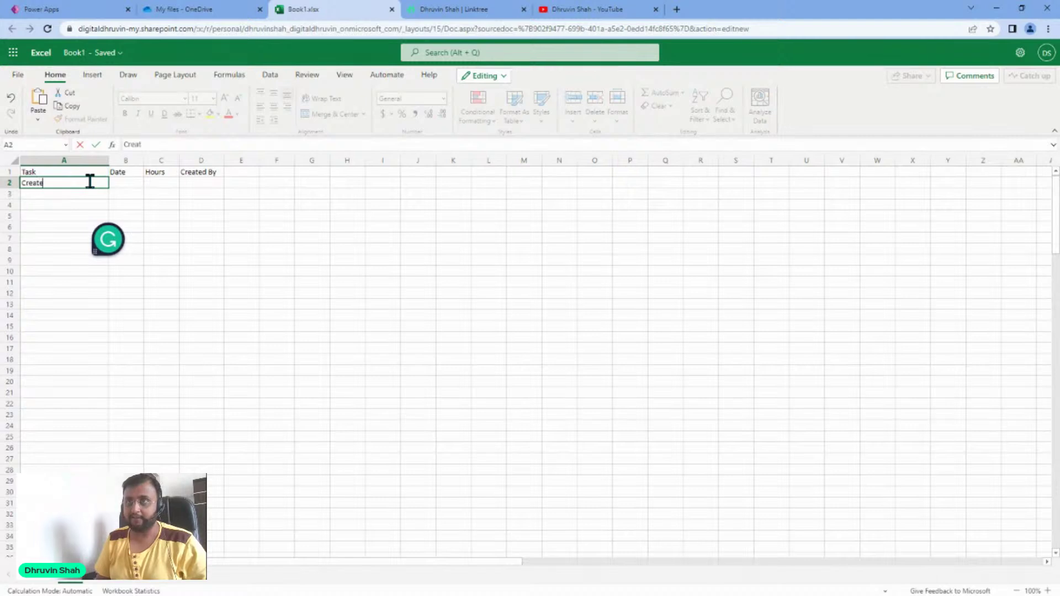
{"action": "type", "text": " Power Ap"}
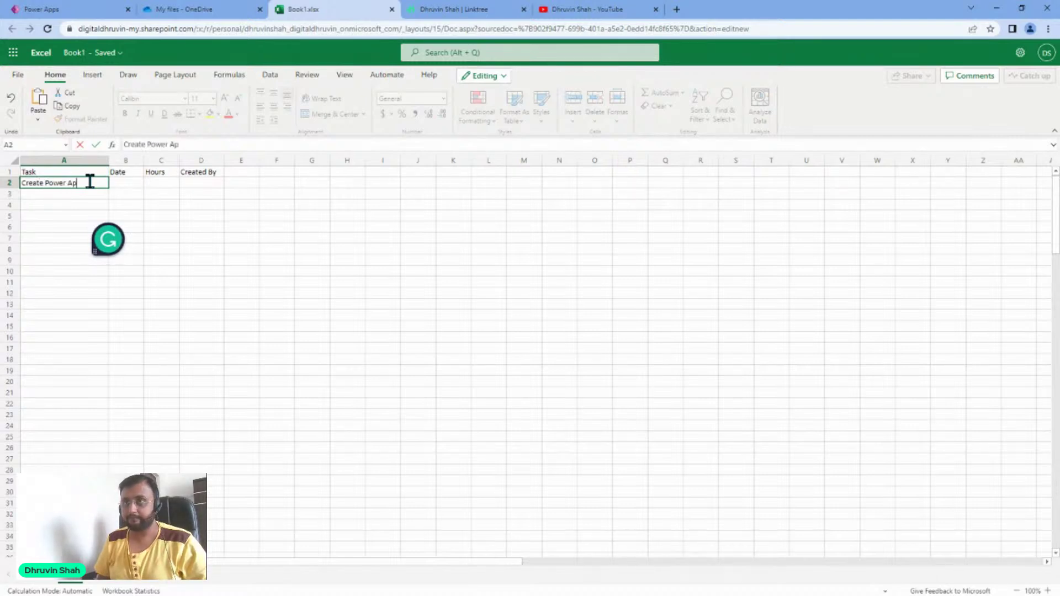
{"action": "type", "text": "ps"}
{"action": "key", "text": "Tab"}
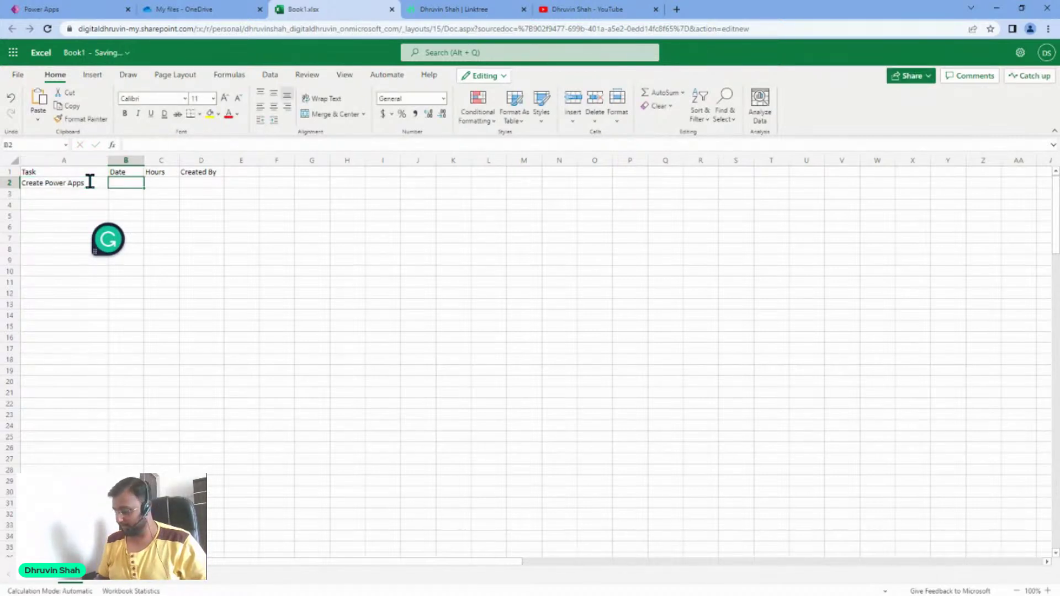
{"action": "type", "text": "7/"}
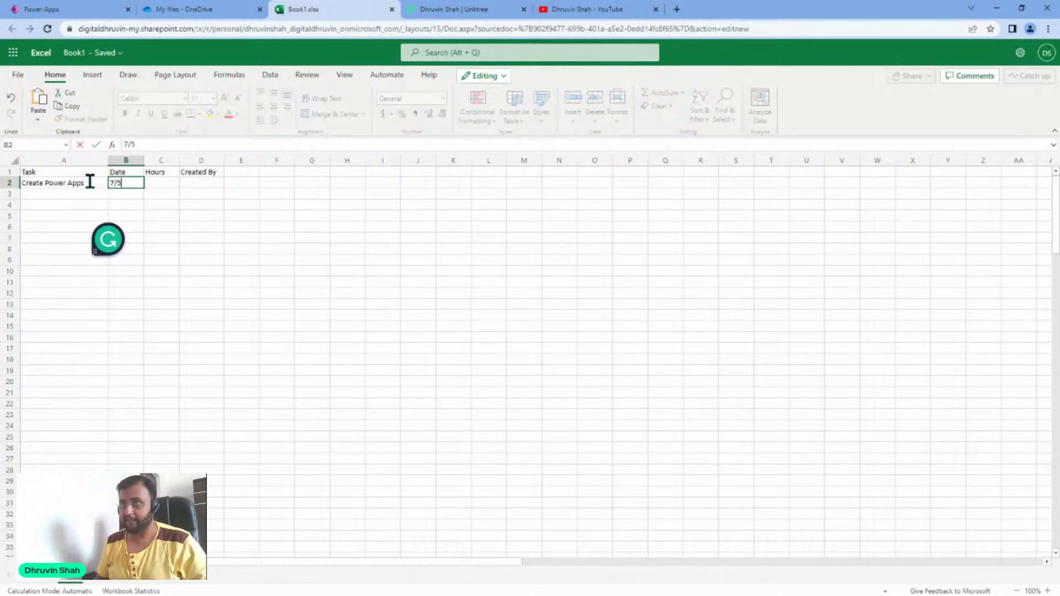
{"action": "type", "text": "5/2022"}
{"action": "key", "text": "Tab"}
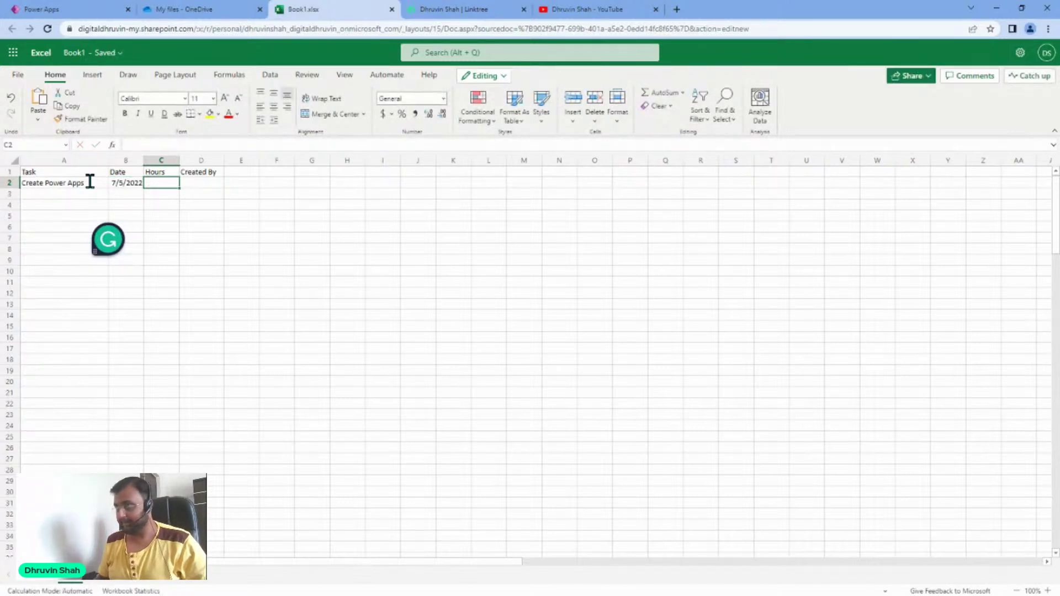
- Complete row 2 with 8 under Hours and the creator's full name under Created By
{"action": "type", "text": "8"}
{"action": "key", "text": "Tab"}
{"action": "type", "text": "D"}
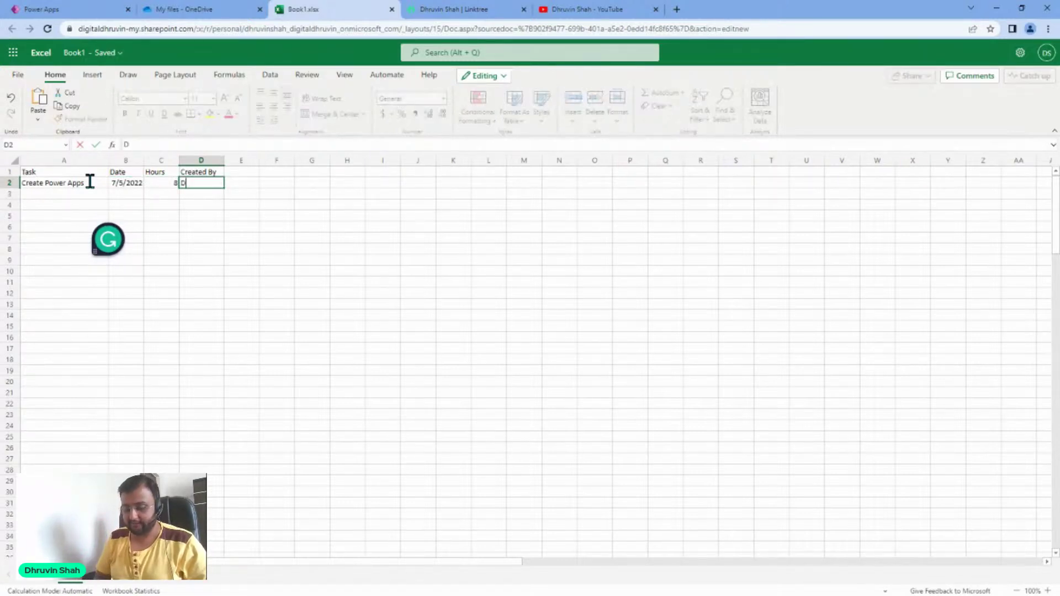
{"action": "type", "text": "rhuvin Shah"}
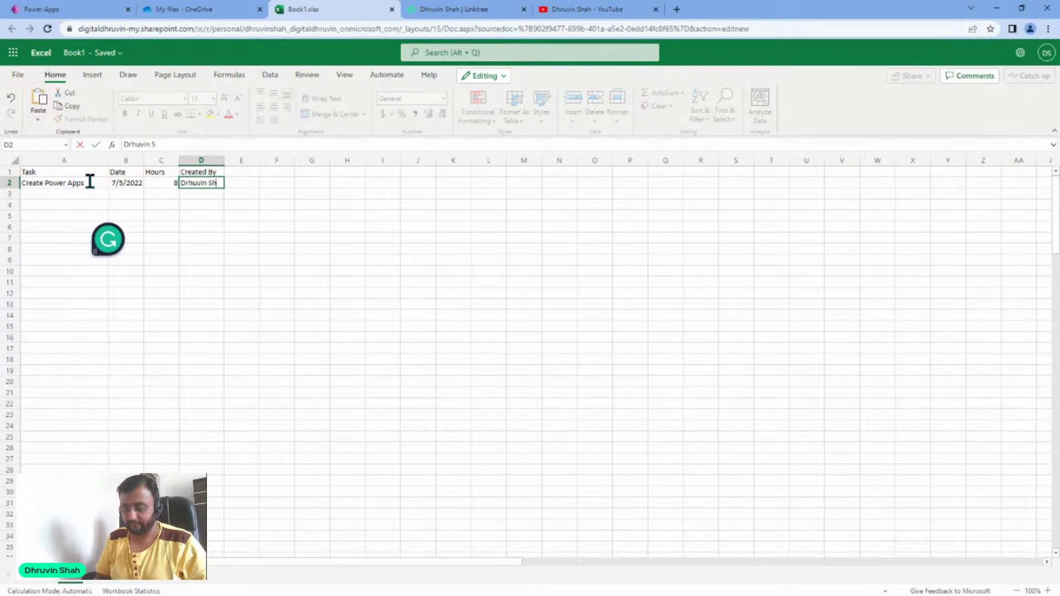
{"action": "left_click", "coordinate": [186, 197]}
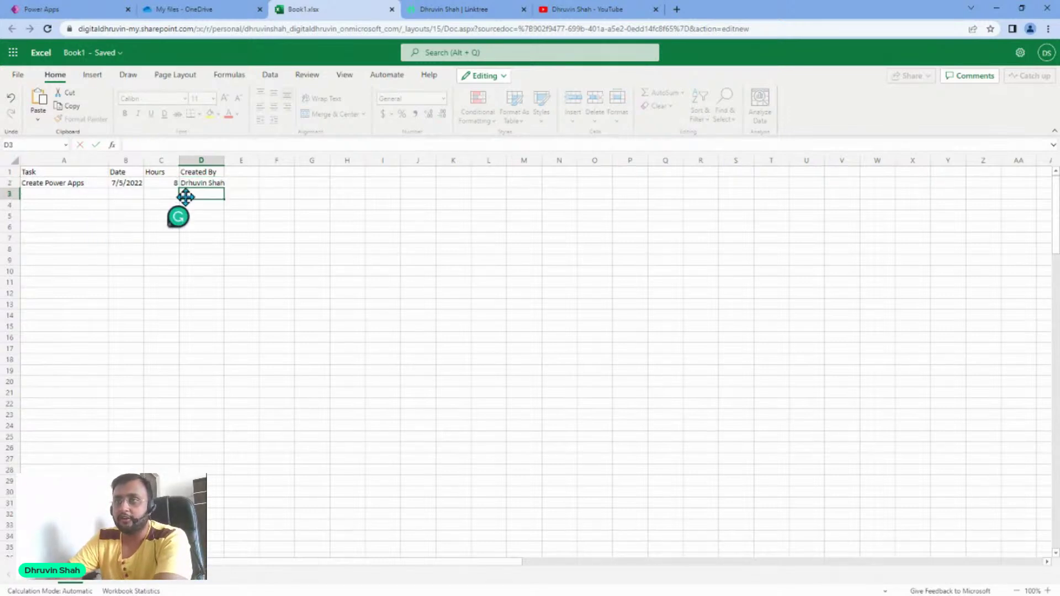
{"action": "left_click", "coordinate": [160, 182]}
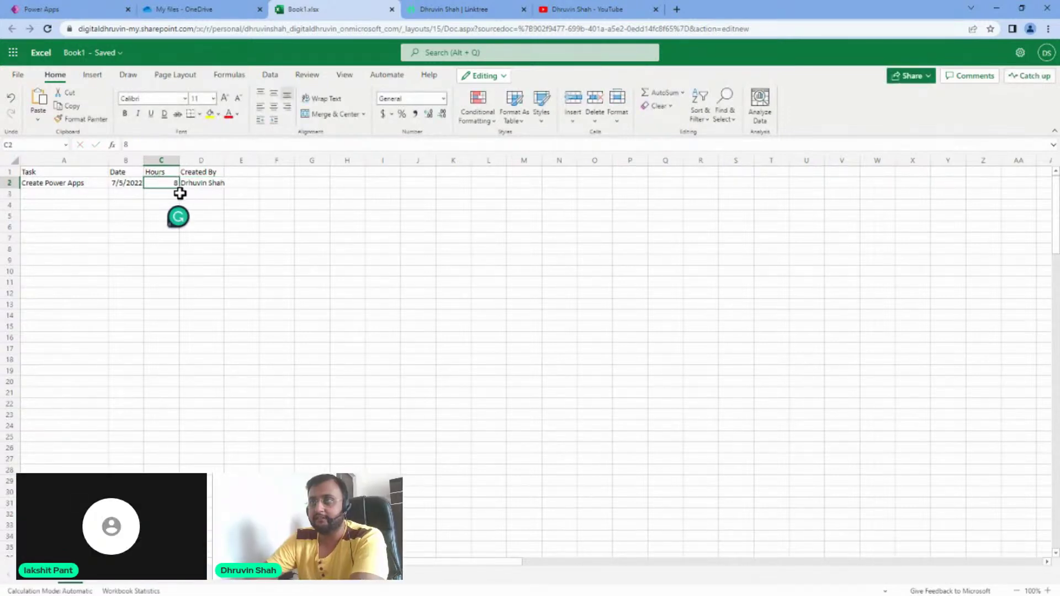
- Format column B with the Date number format, using the *3/14/2012 type and the English (United States) locale
{"action": "left_click", "coordinate": [126, 160]}
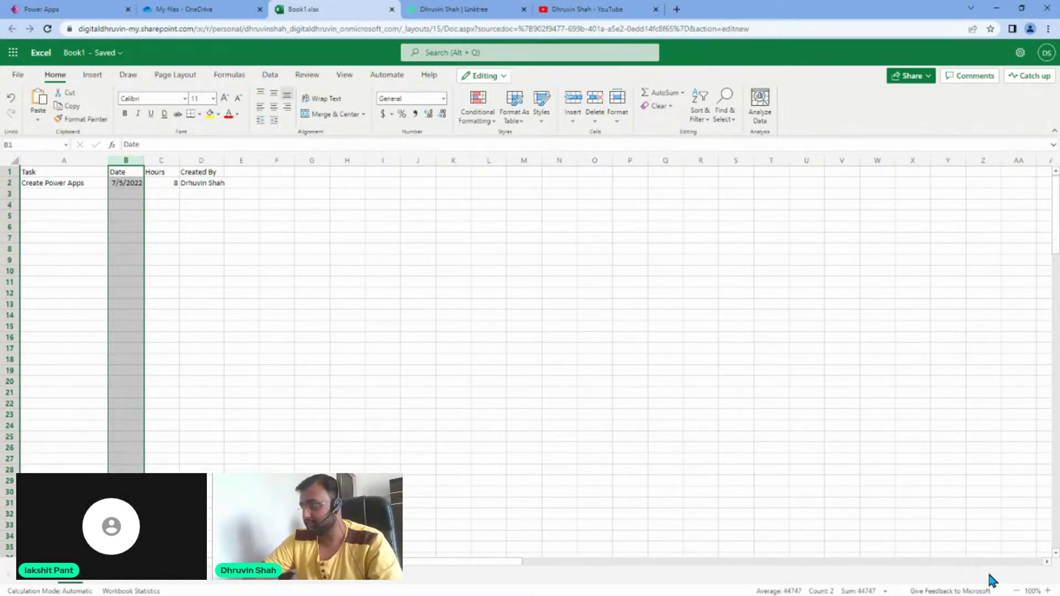
{"action": "left_click", "coordinate": [1048, 591]}
{"action": "left_click", "coordinate": [1048, 590]}
{"action": "left_click", "coordinate": [1047, 591]}
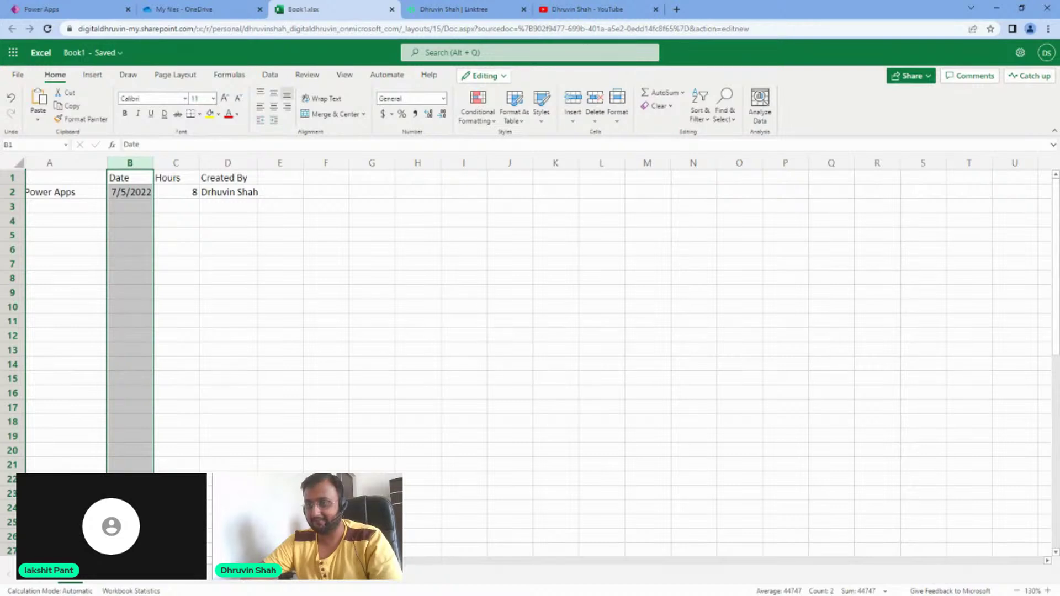
{"action": "left_click_drag", "start_coordinate": [234, 561], "coordinate": [213, 562]}
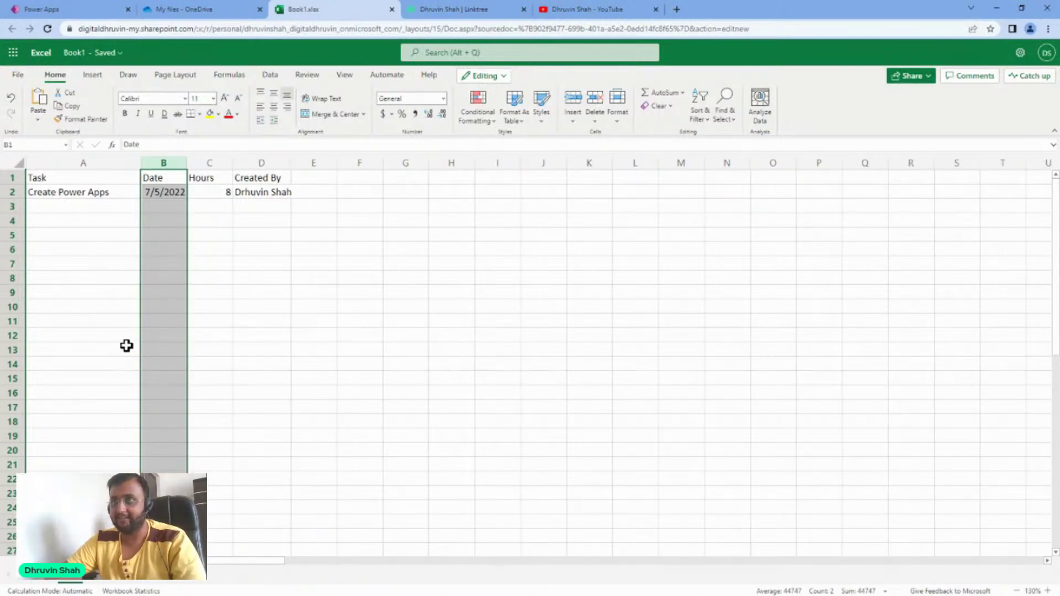
{"action": "left_click", "coordinate": [168, 169]}
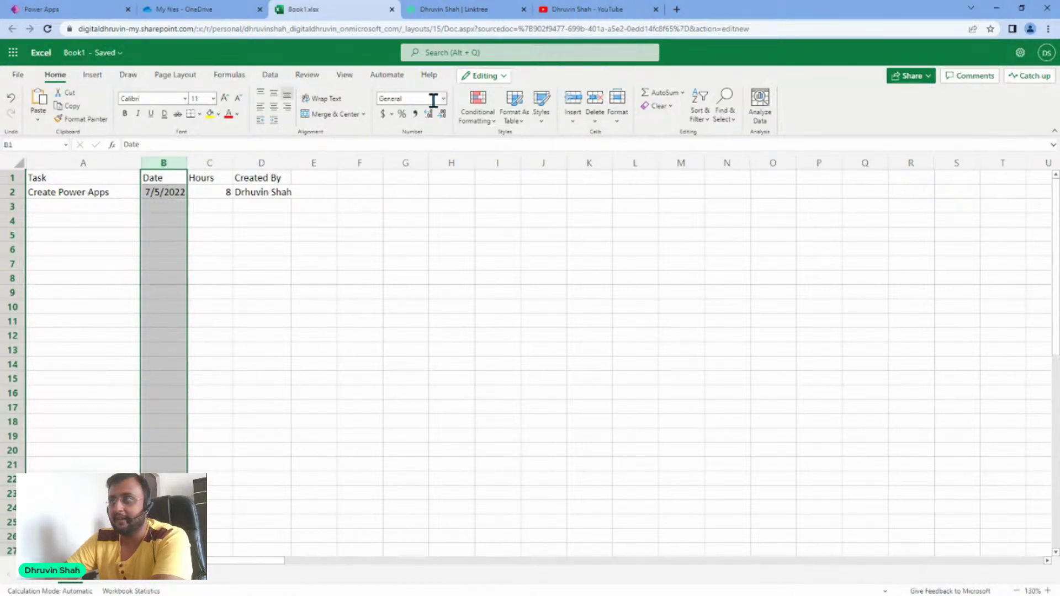
{"action": "left_click", "coordinate": [444, 98]}
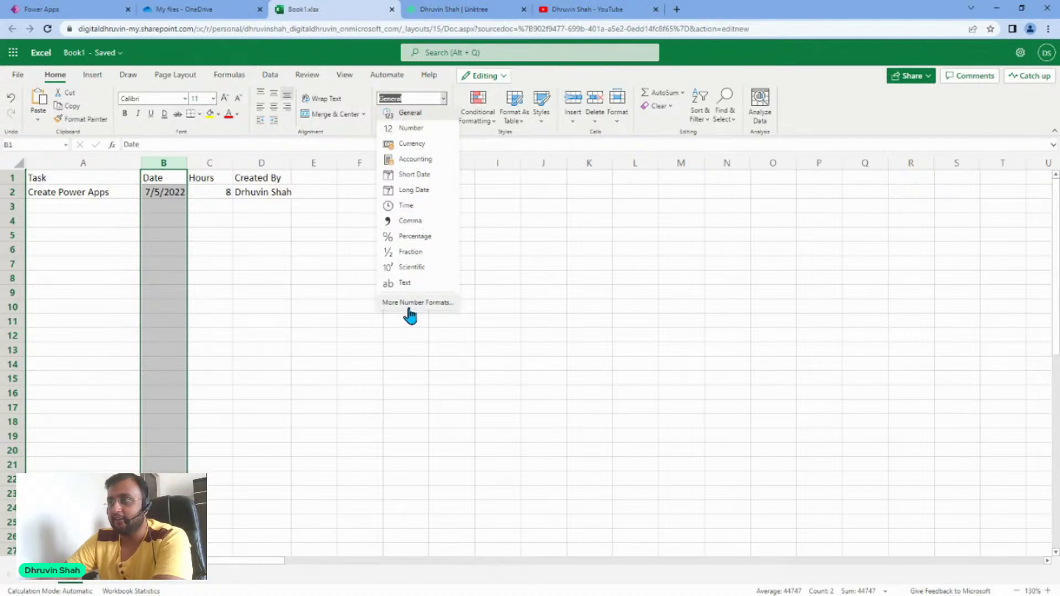
{"action": "left_click", "coordinate": [411, 309]}
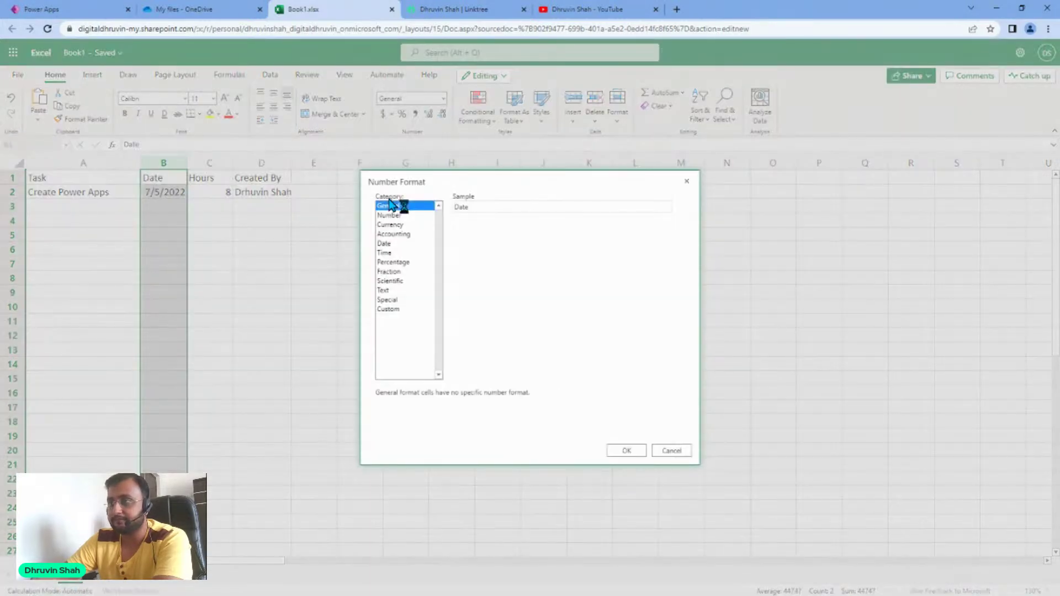
{"action": "left_click", "coordinate": [391, 244]}
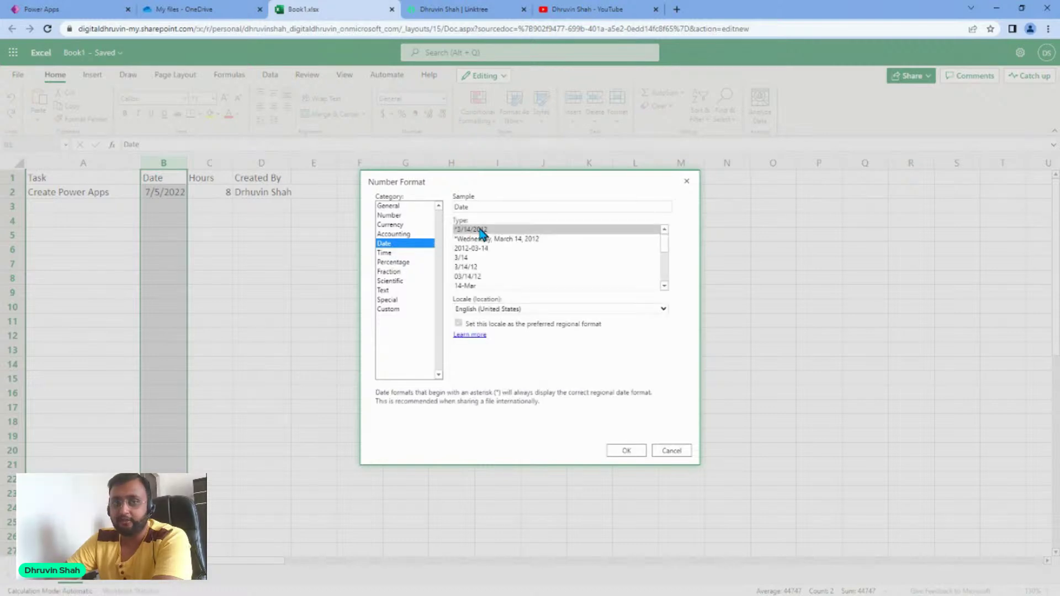
{"action": "left_click", "coordinate": [627, 452]}
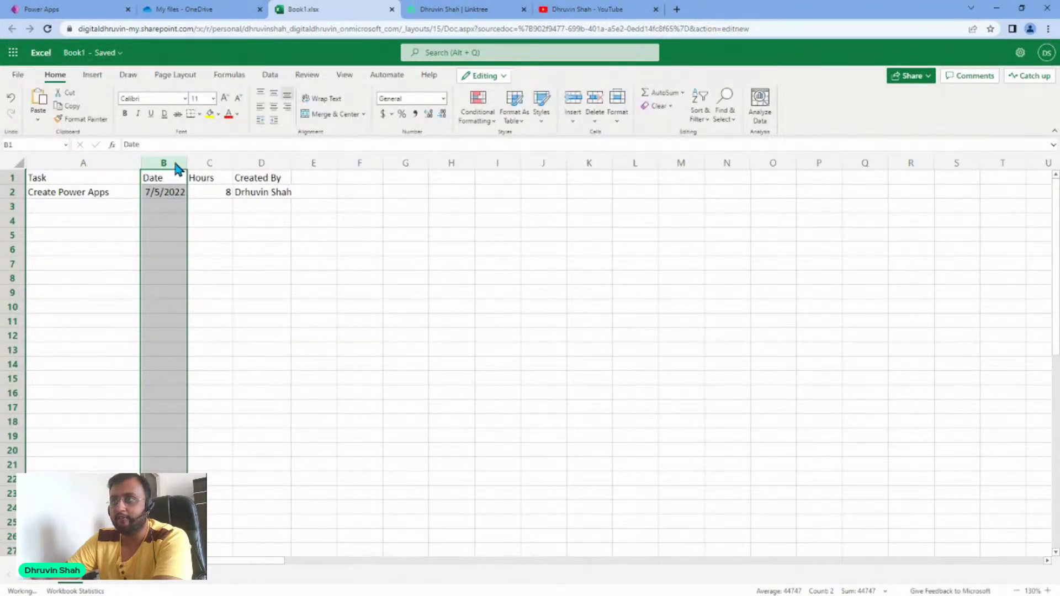
{"action": "left_click", "coordinate": [171, 198]}
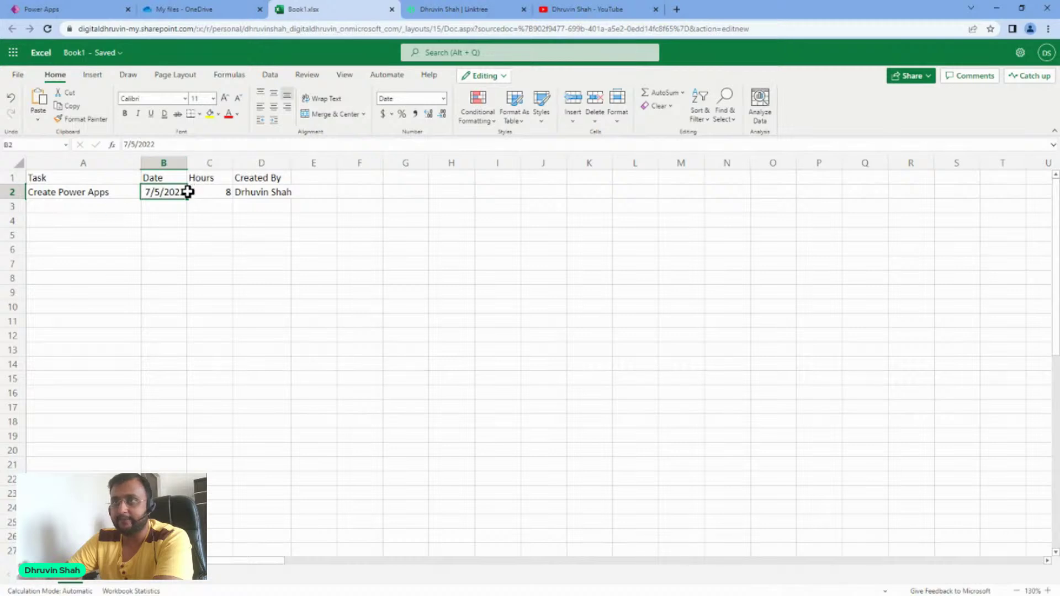
- Convert the range A1:D2 into a table with headers
{"action": "left_click", "coordinate": [102, 180]}
{"action": "left_click_drag", "start_coordinate": [103, 180], "coordinate": [256, 194]}
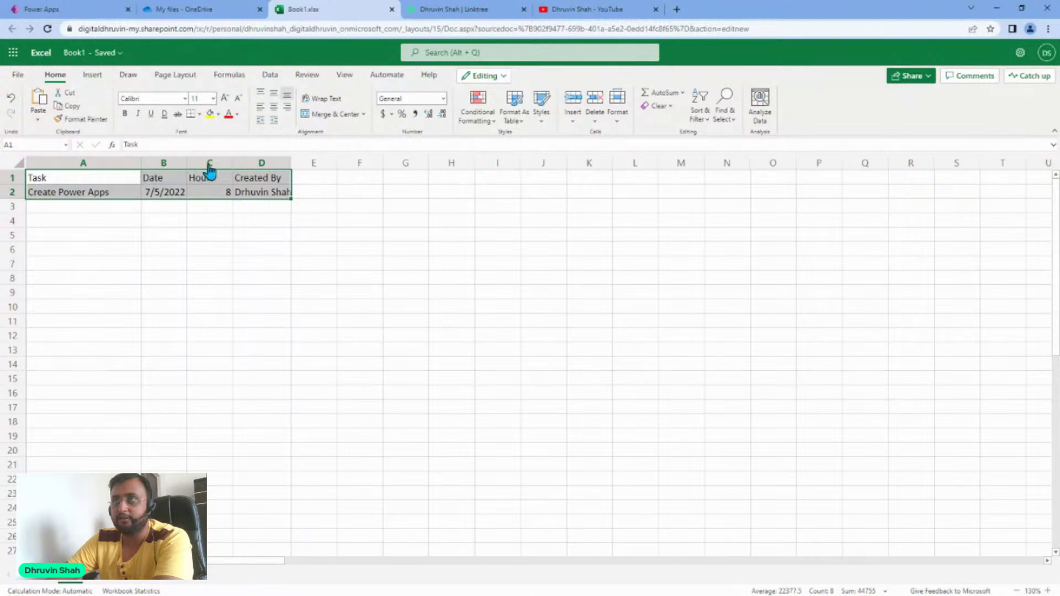
{"action": "left_click", "coordinate": [91, 77]}
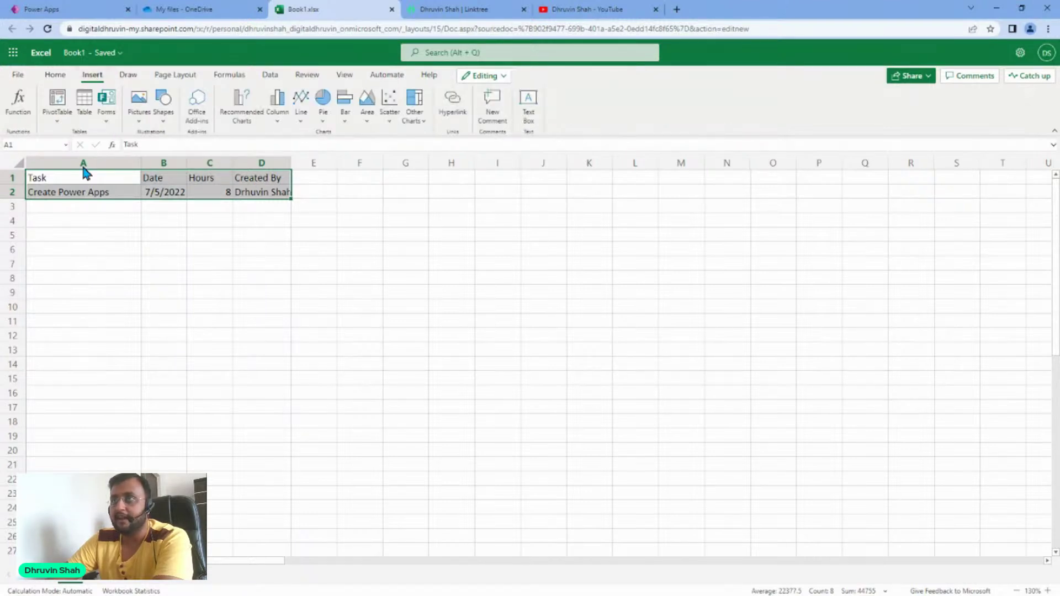
{"action": "left_click", "coordinate": [82, 102]}
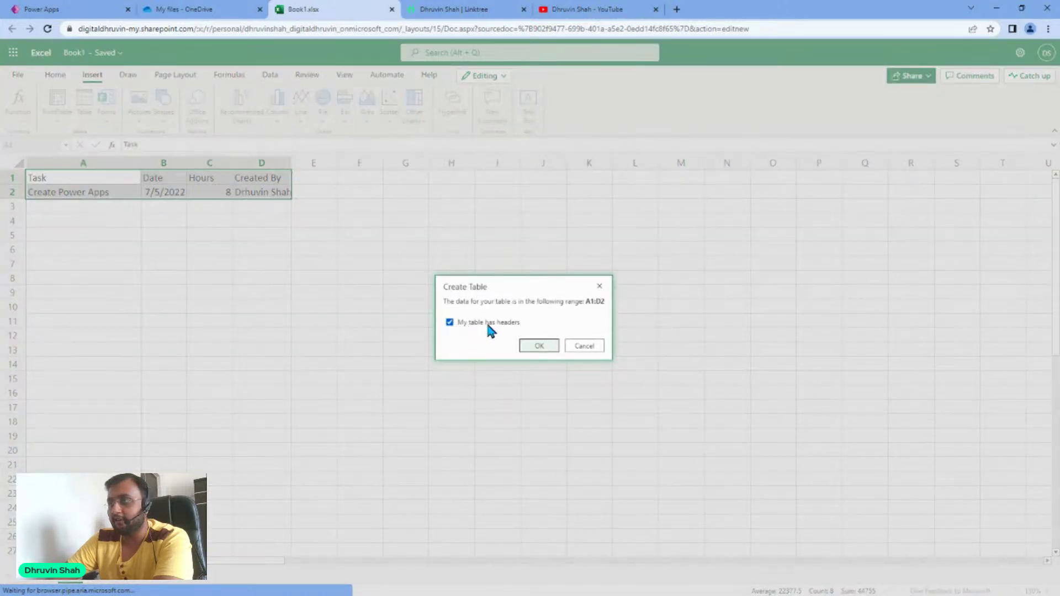
{"action": "left_click", "coordinate": [539, 348]}
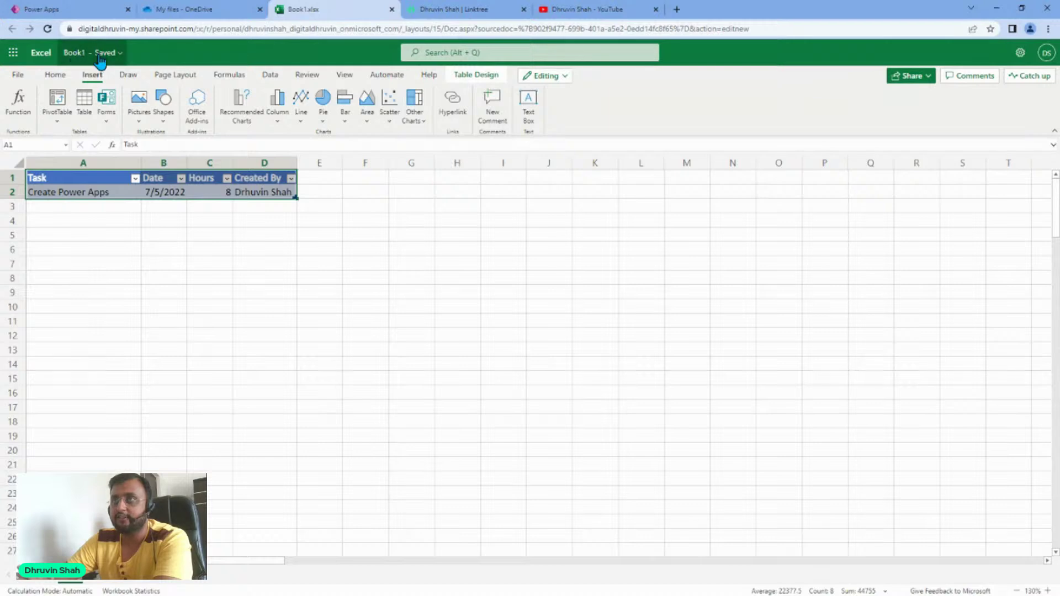
- Rename the workbook as TimeSheetApp-Azure
{"action": "left_click", "coordinate": [83, 53]}
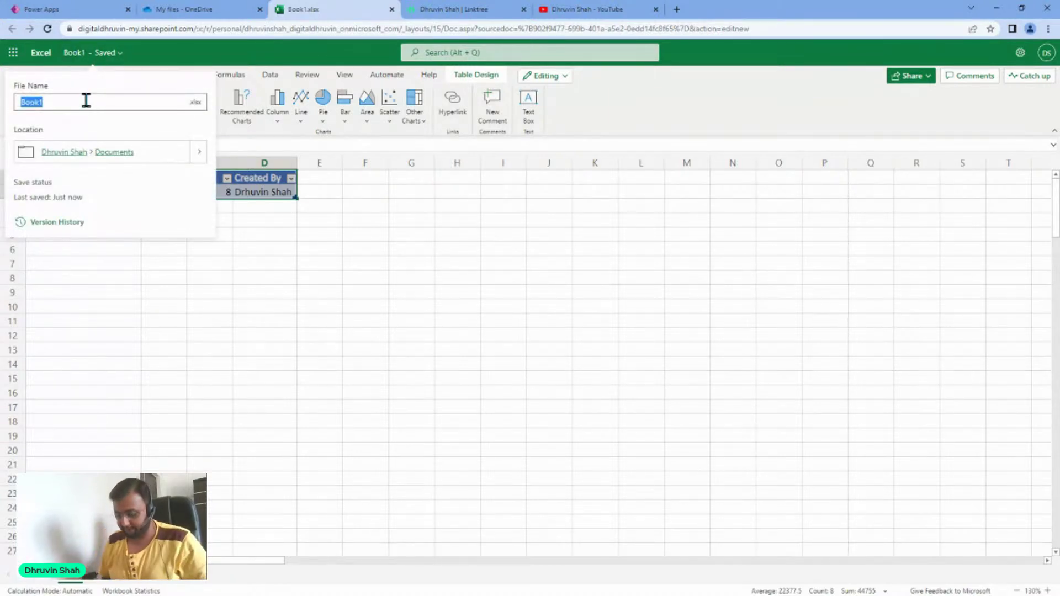
{"action": "type", "text": "TimeS"}
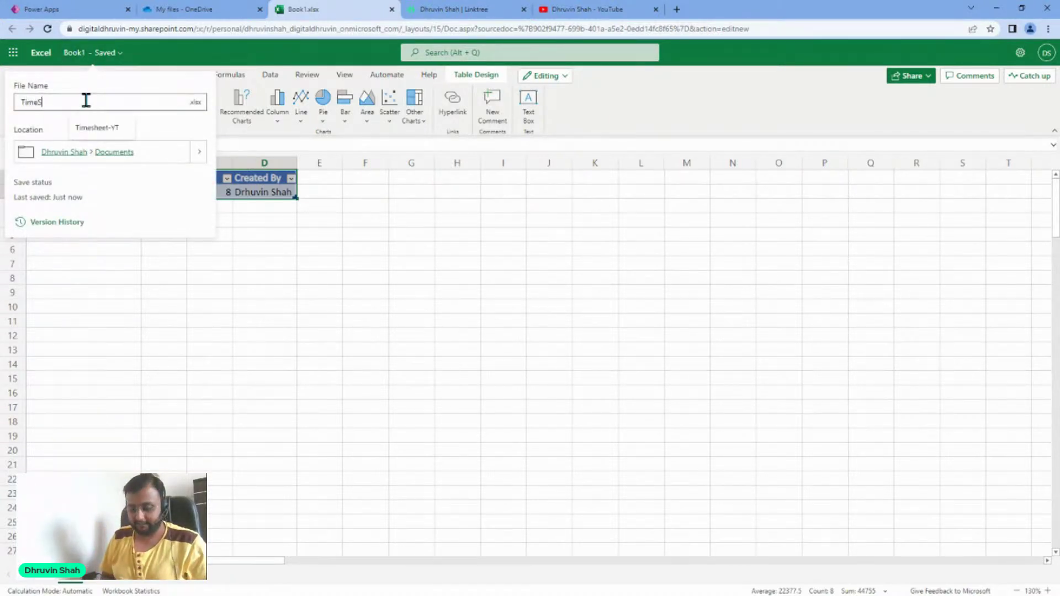
{"action": "type", "text": "heet App"}
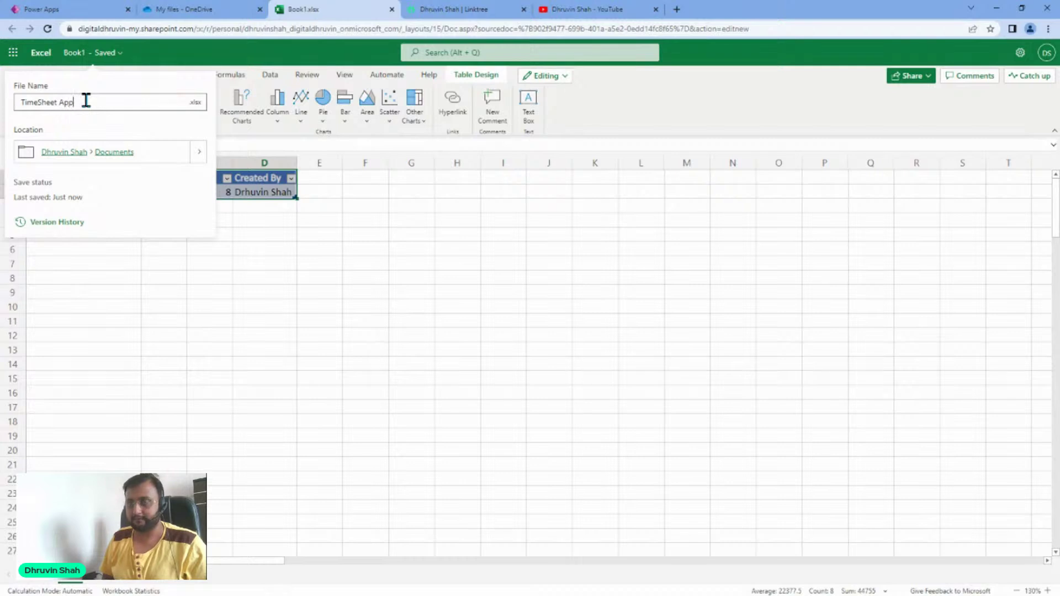
{"action": "key", "text": "BackSpace"}
{"action": "key", "text": "BackSpace"}
{"action": "key", "text": "BackSpace"}
{"action": "key", "text": "BackSpace"}
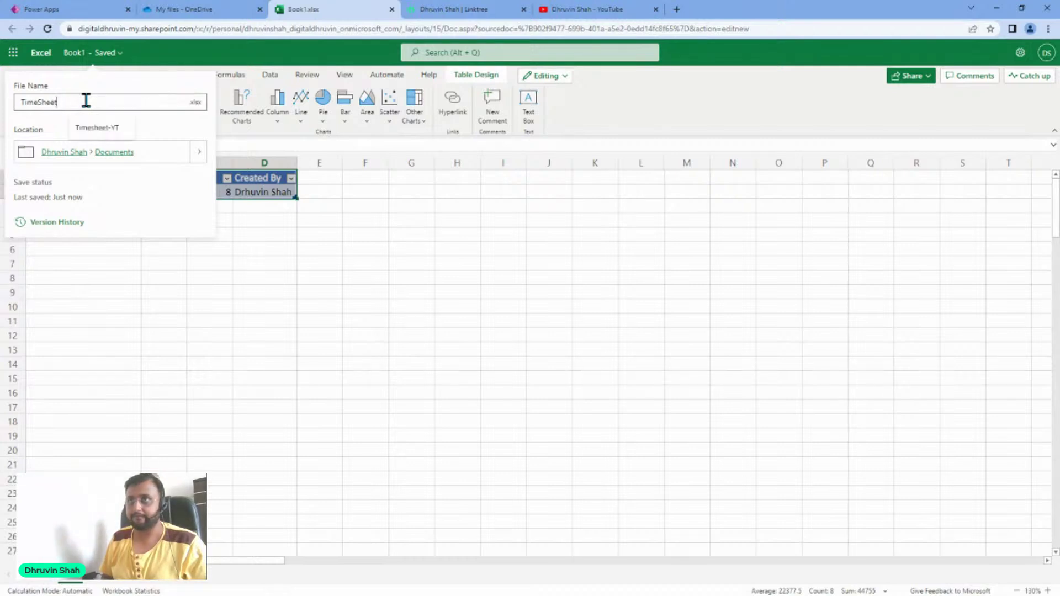
{"action": "type", "text": "App-Azure"}
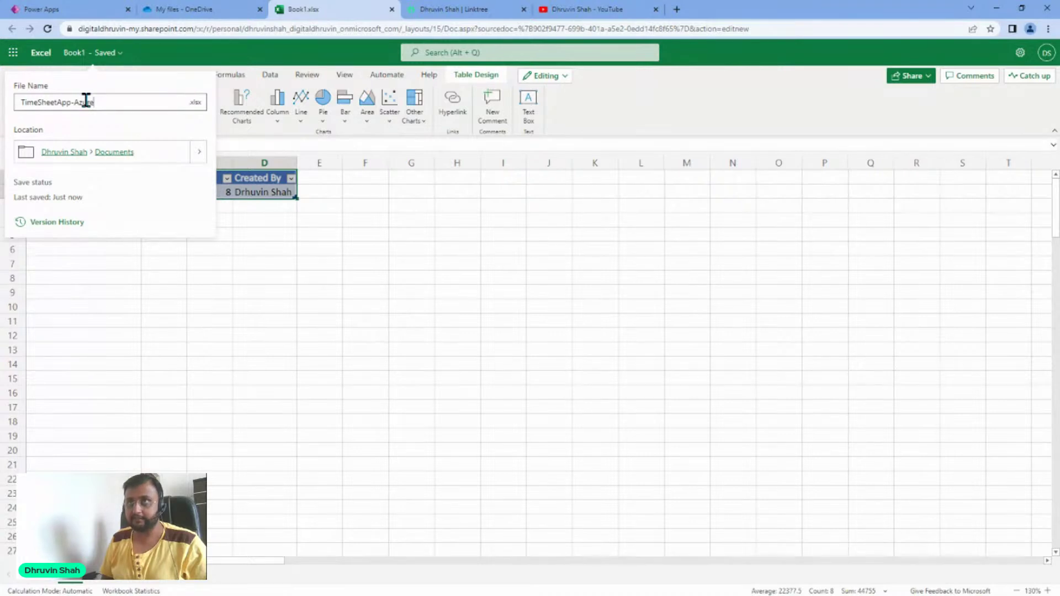
{"action": "left_click", "coordinate": [674, 125]}
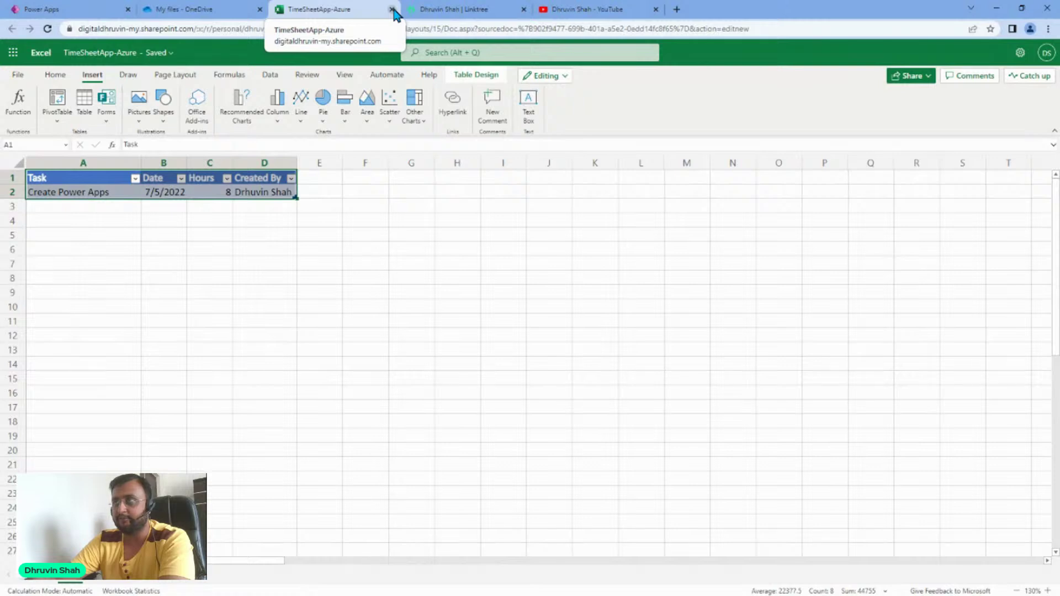
- Close the workbook, switch to Power Apps and start a new app from an Excel file
{"action": "left_click", "coordinate": [392, 9]}
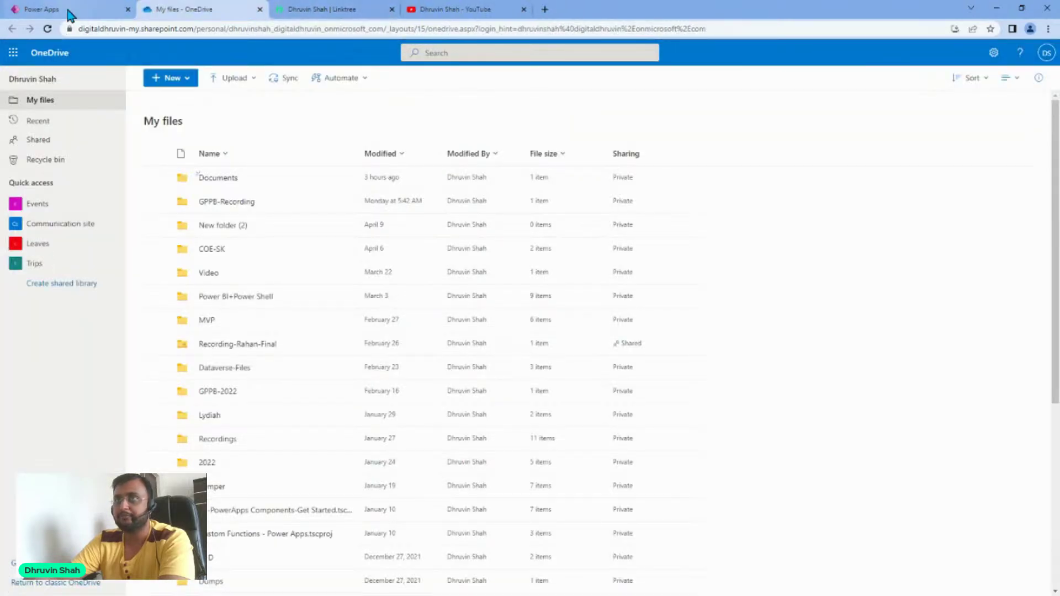
{"action": "left_click", "coordinate": [67, 10]}
{"action": "left_click", "coordinate": [340, 132]}
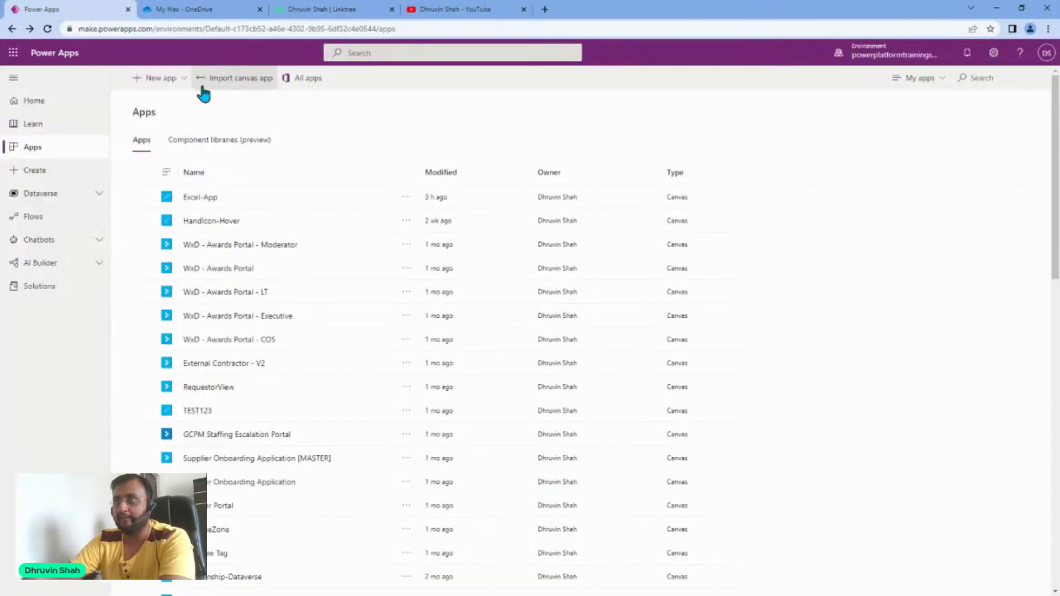
{"action": "left_click", "coordinate": [58, 110]}
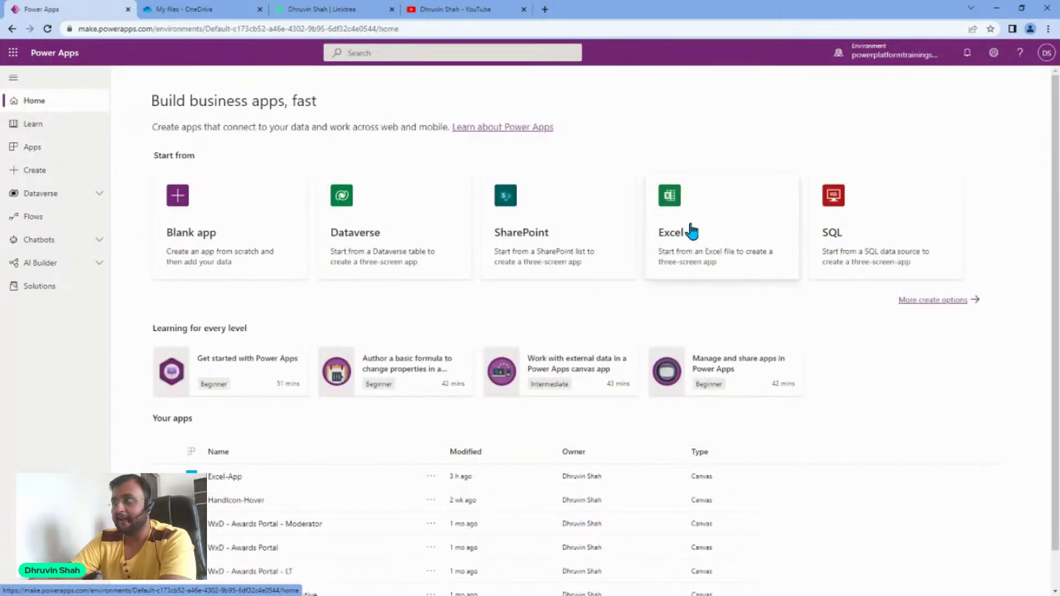
{"action": "left_click", "coordinate": [718, 247]}
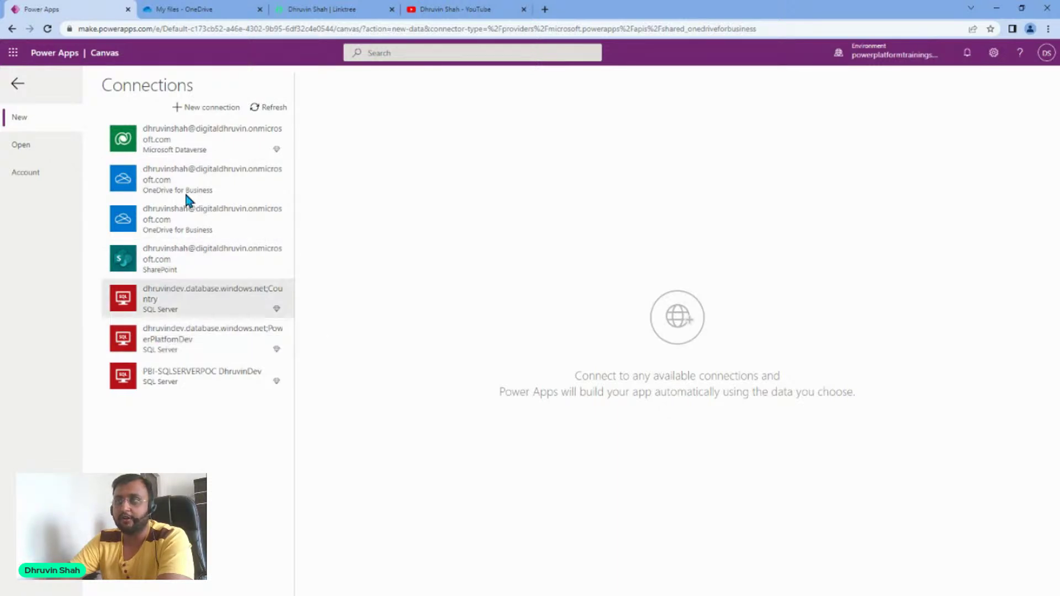
{"action": "left_click", "coordinate": [200, 110]}
{"action": "scroll", "coordinate": [205, 262], "scroll_direction": "down", "scroll_amount": 5}
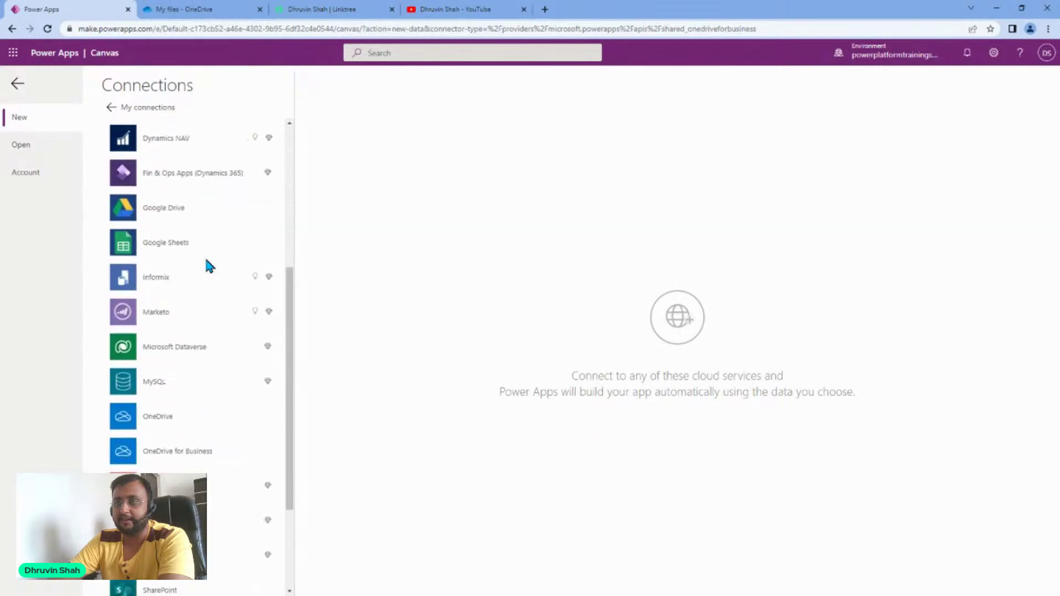
{"action": "left_click", "coordinate": [184, 458]}
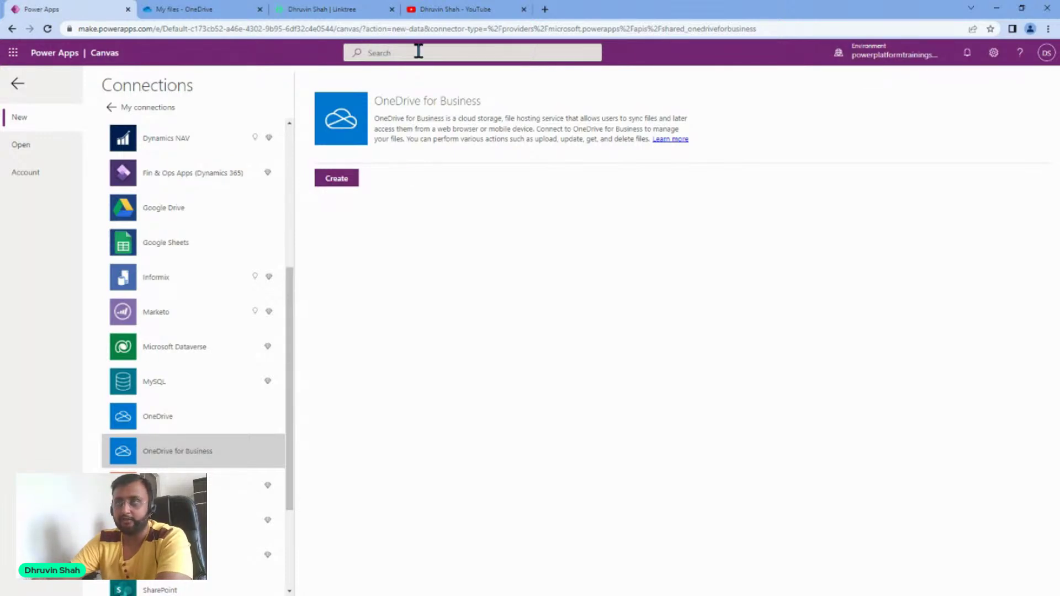
{"action": "left_click", "coordinate": [110, 109]}
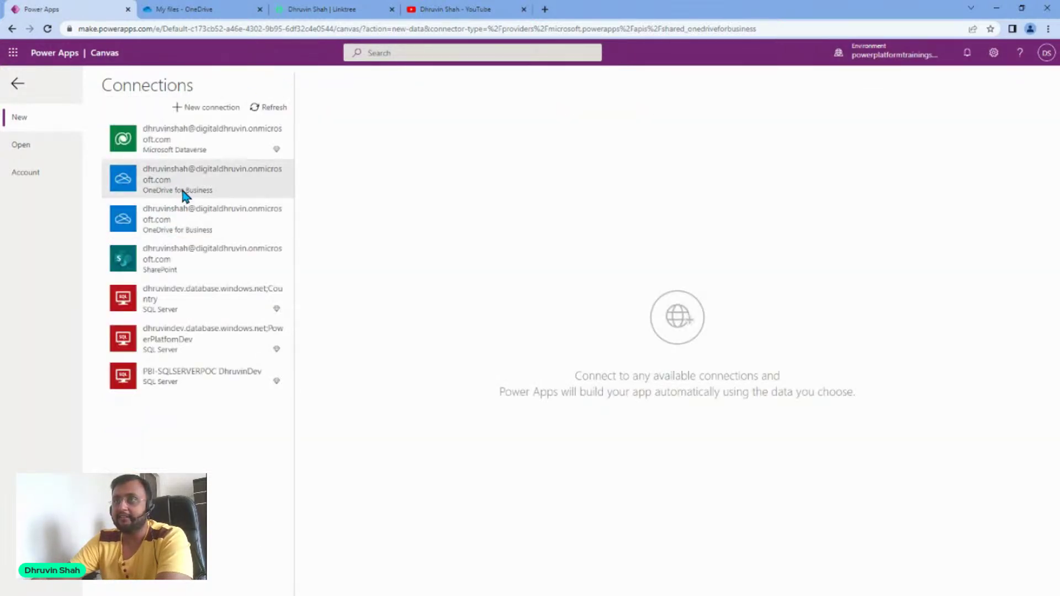
- Choose TimeSheetApp-Azure.xlsx as the Excel file through the second existing OneDrive for Business connection
{"action": "left_click", "coordinate": [186, 191]}
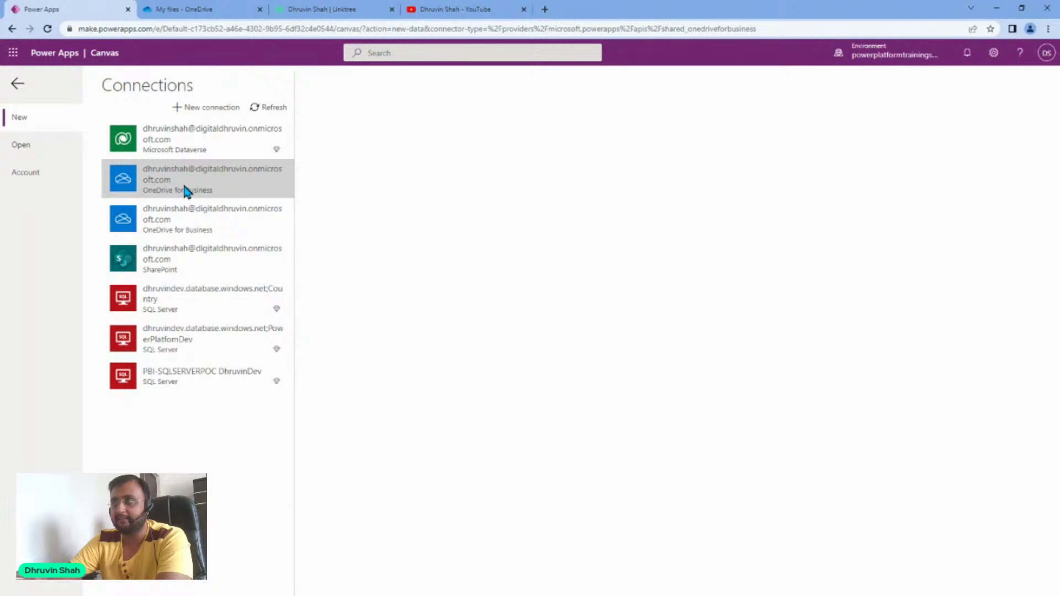
{"action": "left_click", "coordinate": [186, 225]}
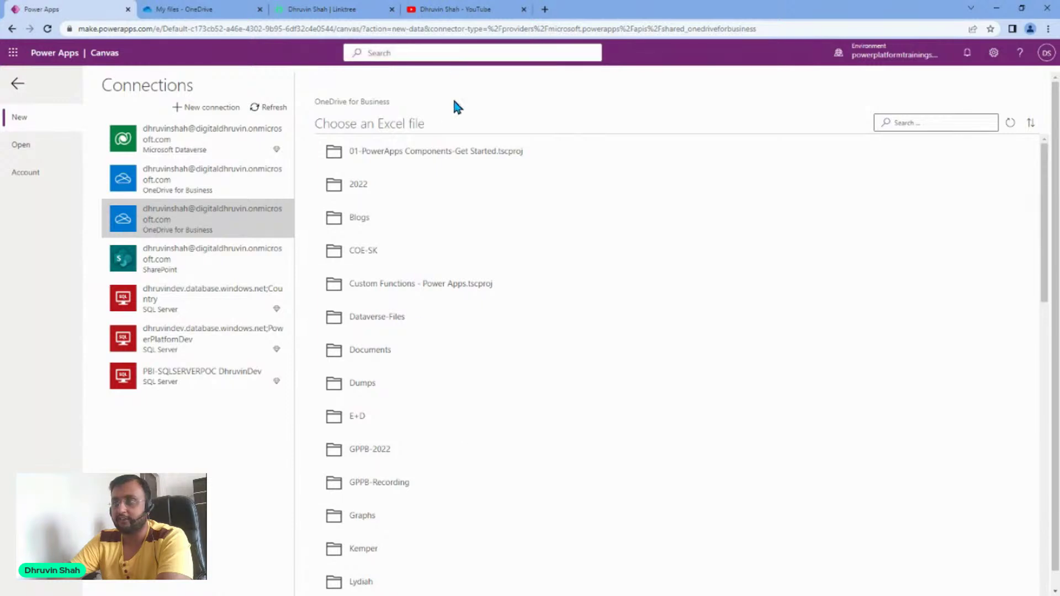
{"action": "scroll", "coordinate": [491, 349], "scroll_direction": "down", "scroll_amount": 15}
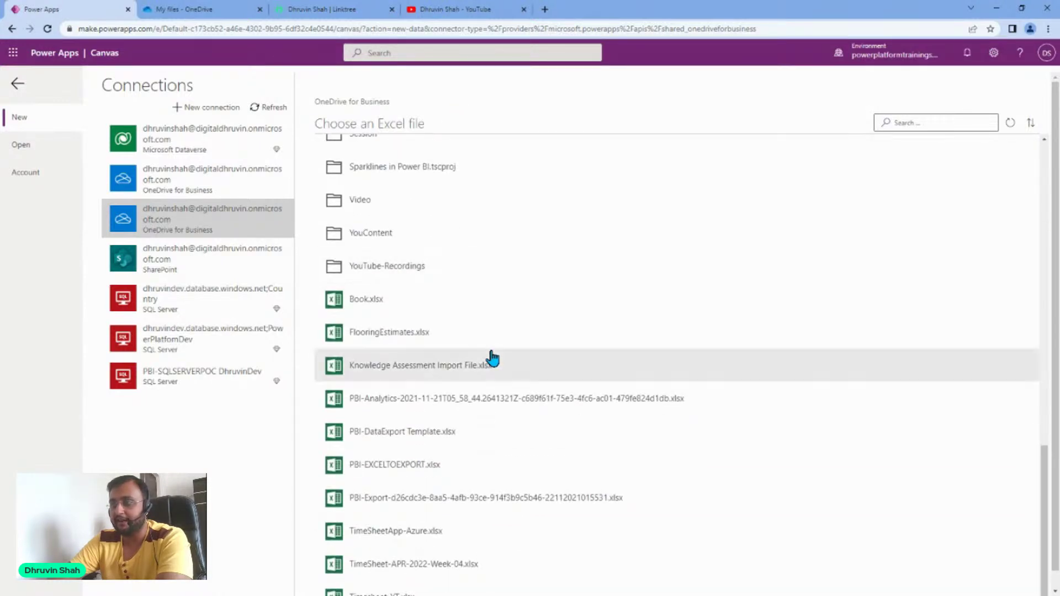
{"action": "scroll", "coordinate": [492, 358], "scroll_direction": "down", "scroll_amount": 1}
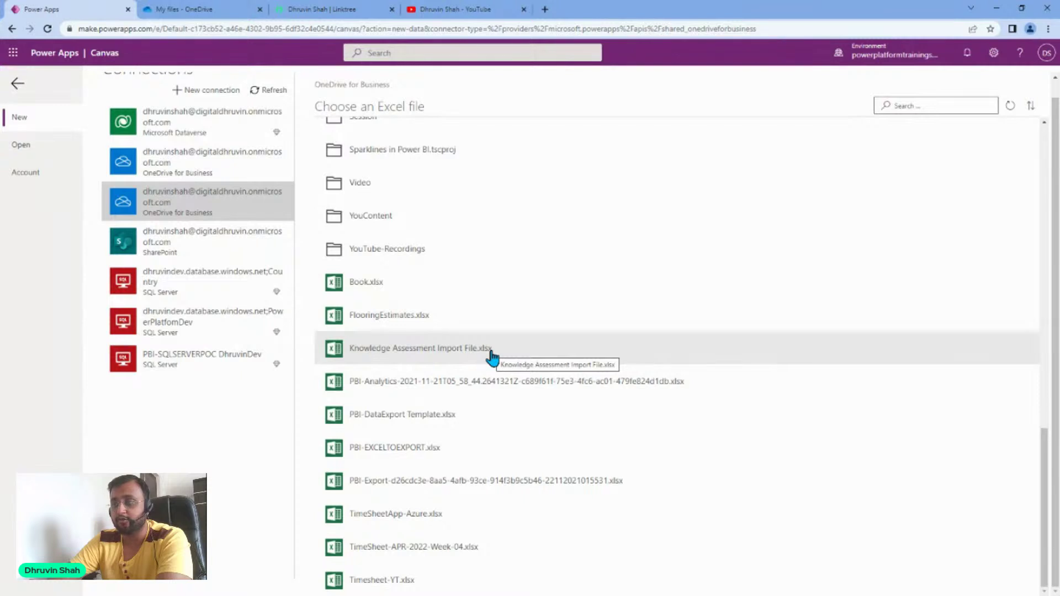
{"action": "left_click", "coordinate": [434, 520]}
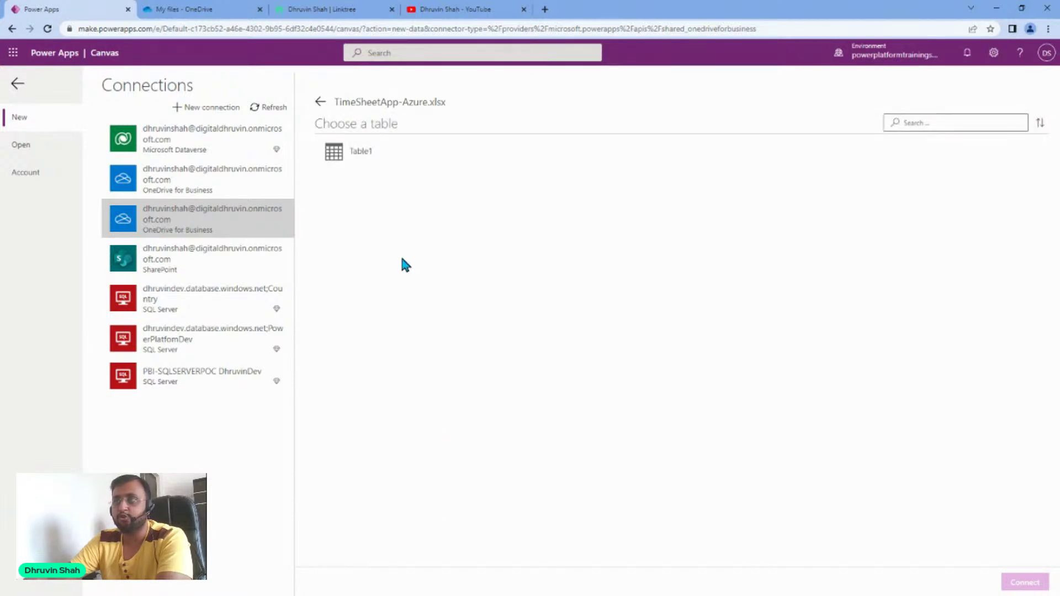
- Generate the app by connecting to Table1 of the workbook, and skip the Power Apps Studio welcome message
{"action": "left_click", "coordinate": [374, 164]}
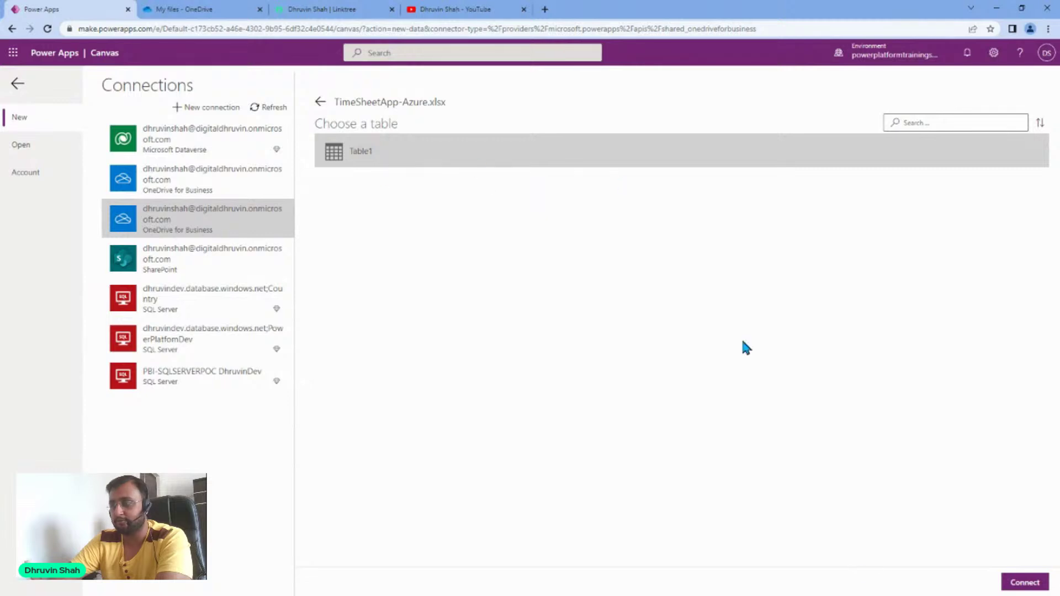
{"action": "left_click", "coordinate": [1015, 586]}
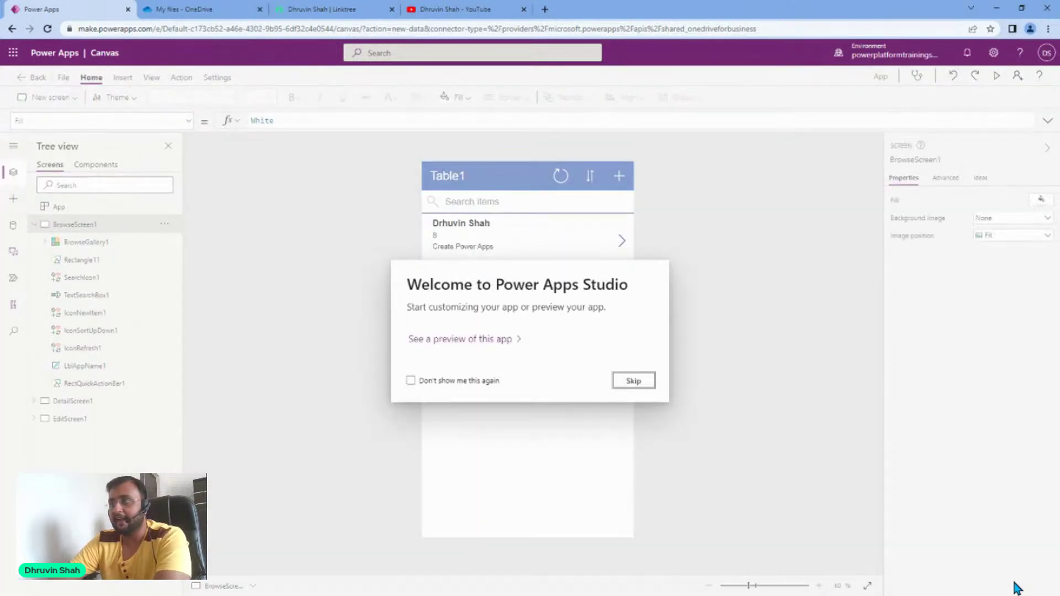
{"action": "left_click", "coordinate": [643, 382]}
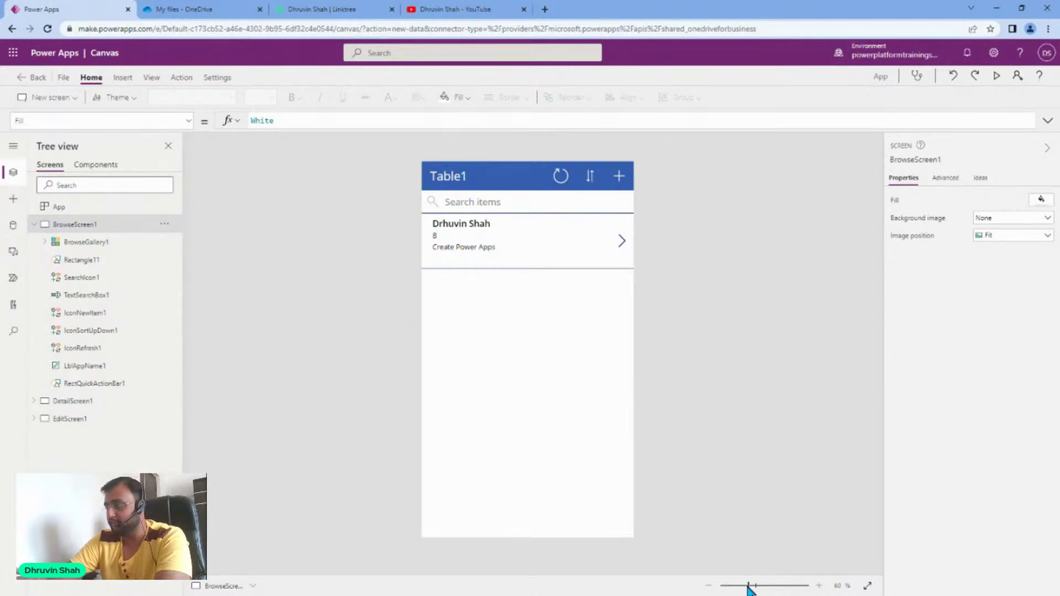
{"action": "left_click_drag", "start_coordinate": [751, 588], "coordinate": [749, 586]}
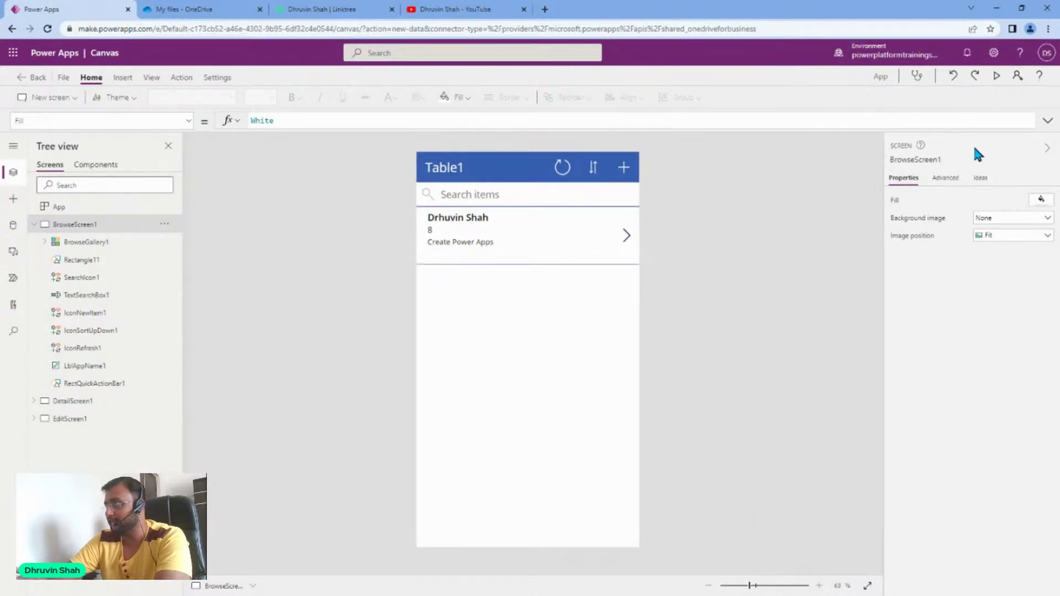
- Raise the browser page zoom to 150% and one level further to enlarge the app editor
{"action": "left_click", "coordinate": [1047, 29]}
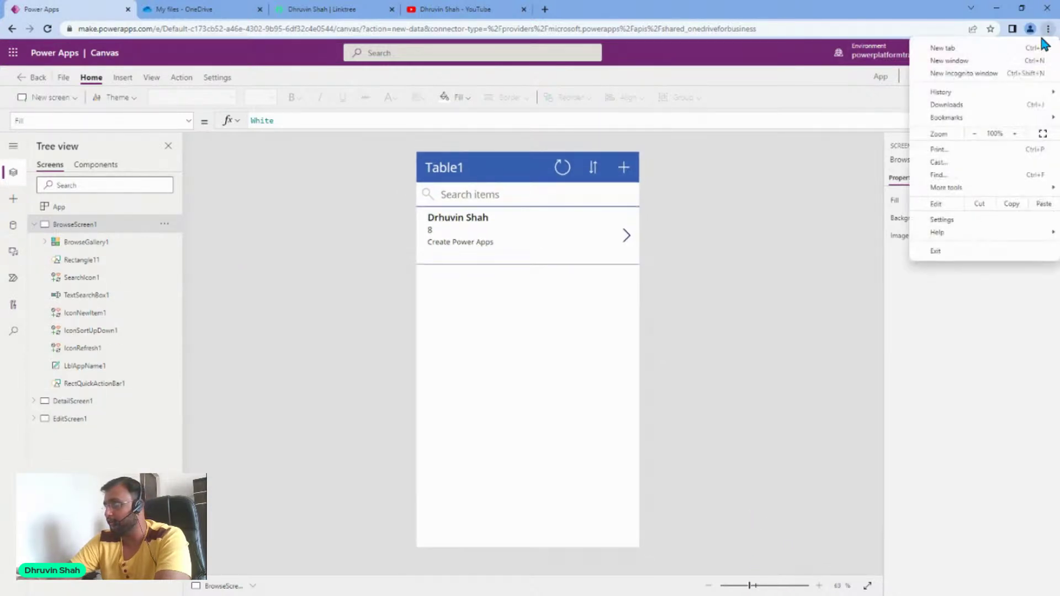
{"action": "left_click", "coordinate": [1016, 135]}
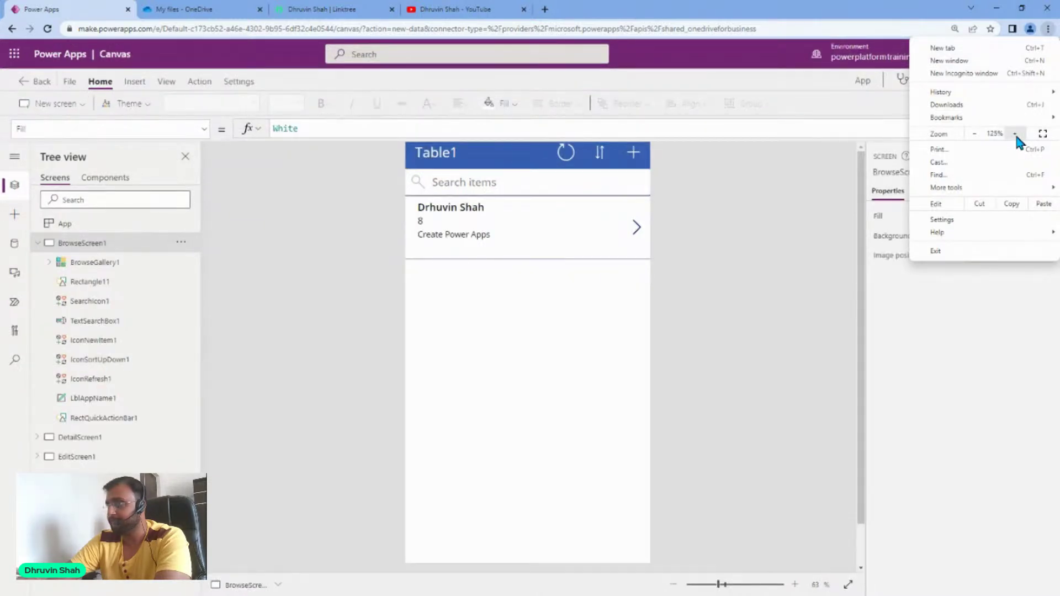
{"action": "left_click", "coordinate": [1017, 134]}
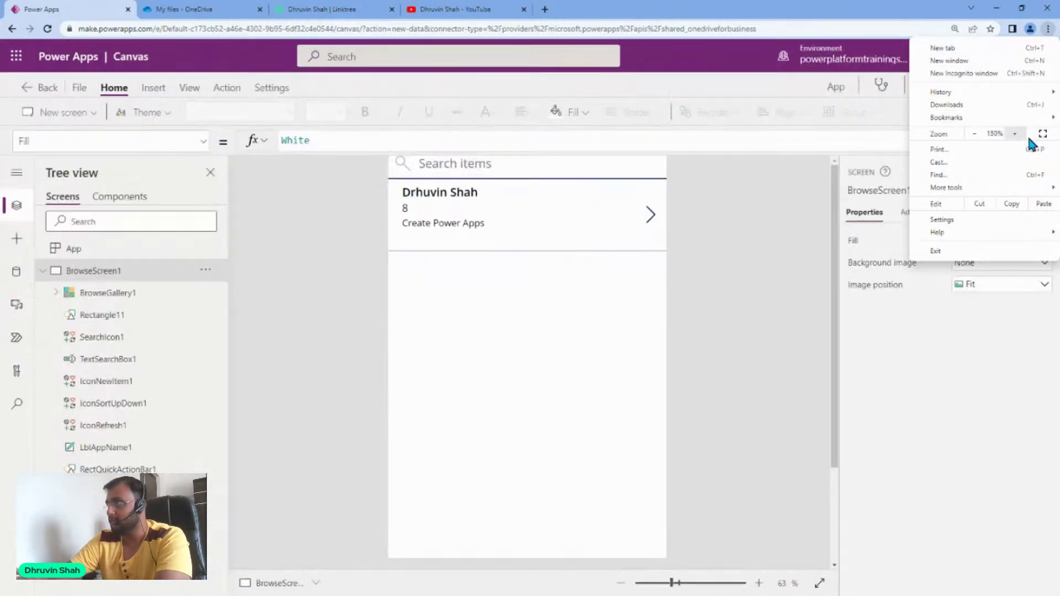
{"action": "left_click", "coordinate": [1049, 30]}
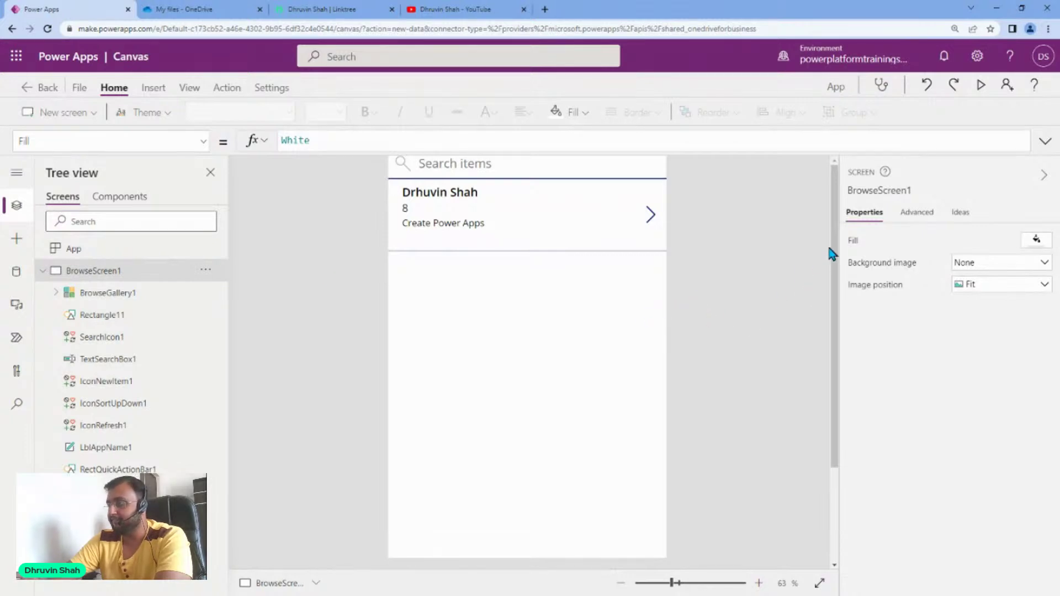
{"action": "key", "text": "ctrl+plus"}
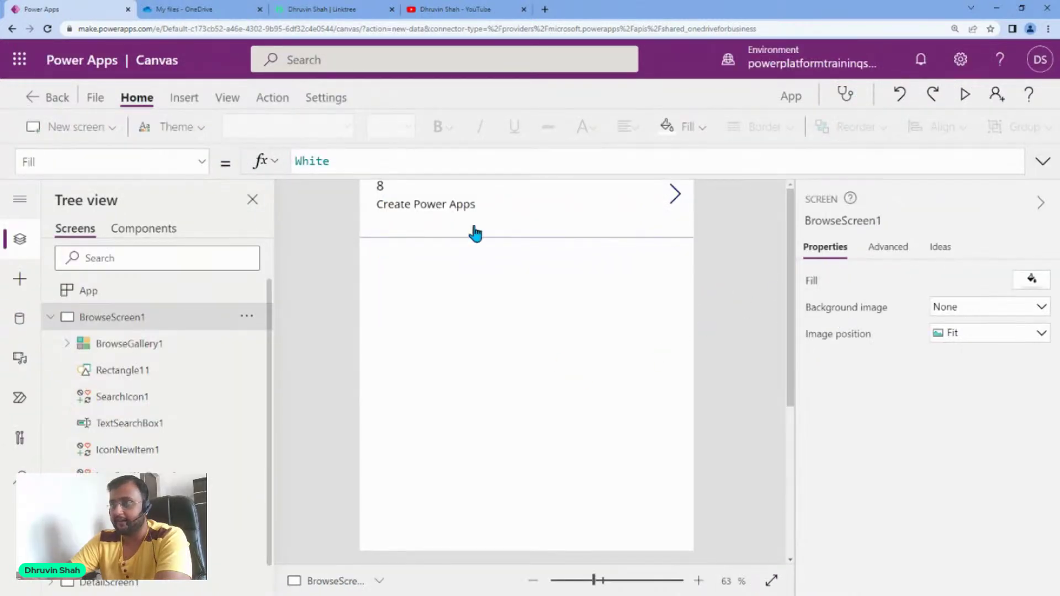
- Preview the app and start a new record with "Task 2" as the Task and 8 as the Hours
{"action": "left_click", "coordinate": [965, 95]}
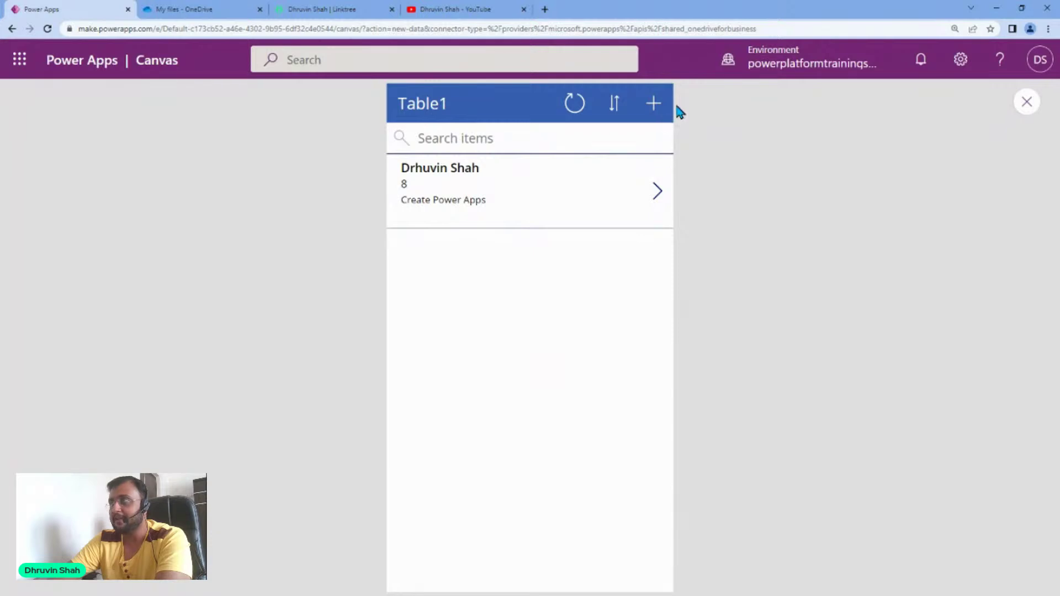
{"action": "left_click", "coordinate": [657, 113]}
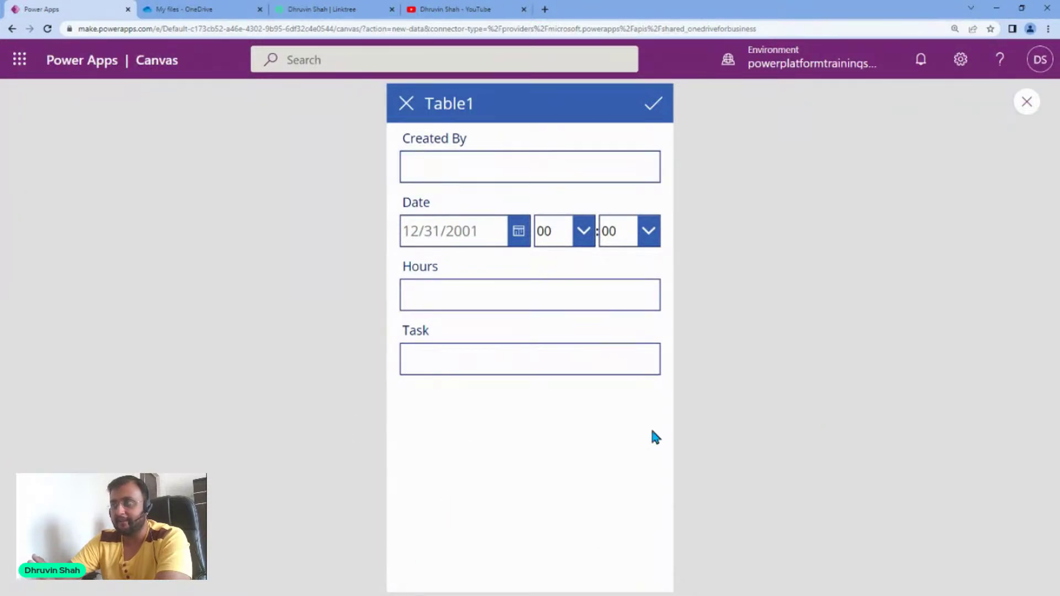
{"action": "left_click", "coordinate": [492, 366]}
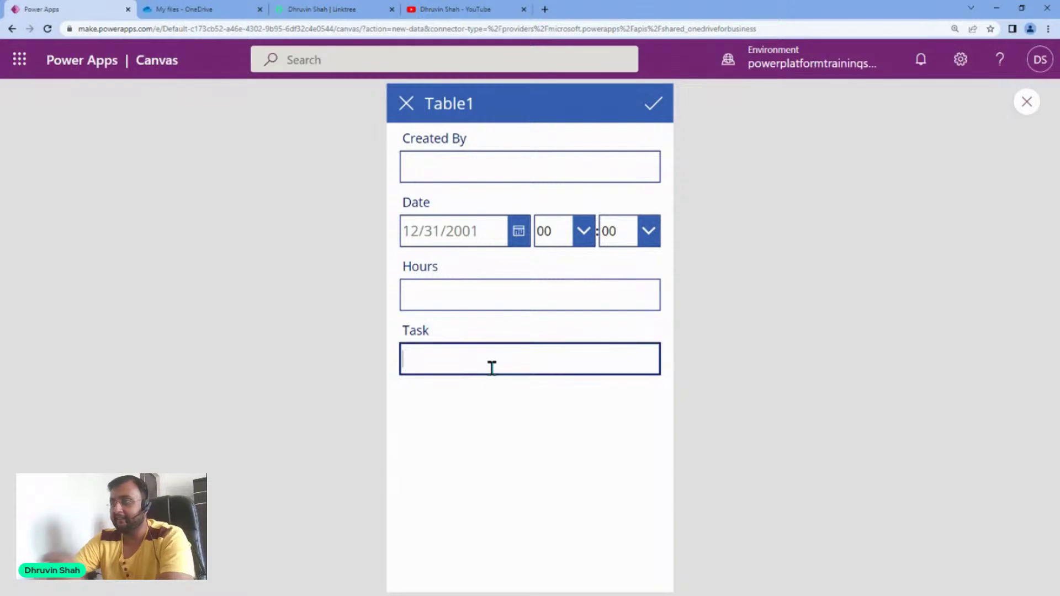
{"action": "type", "text": "Task "}
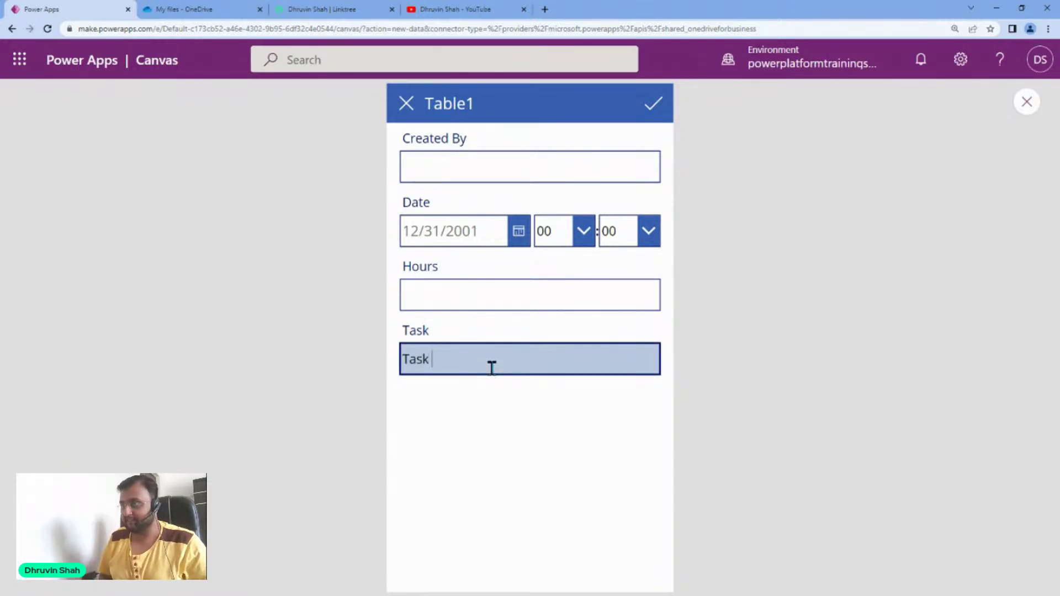
{"action": "type", "text": "2"}
{"action": "left_click", "coordinate": [462, 300]}
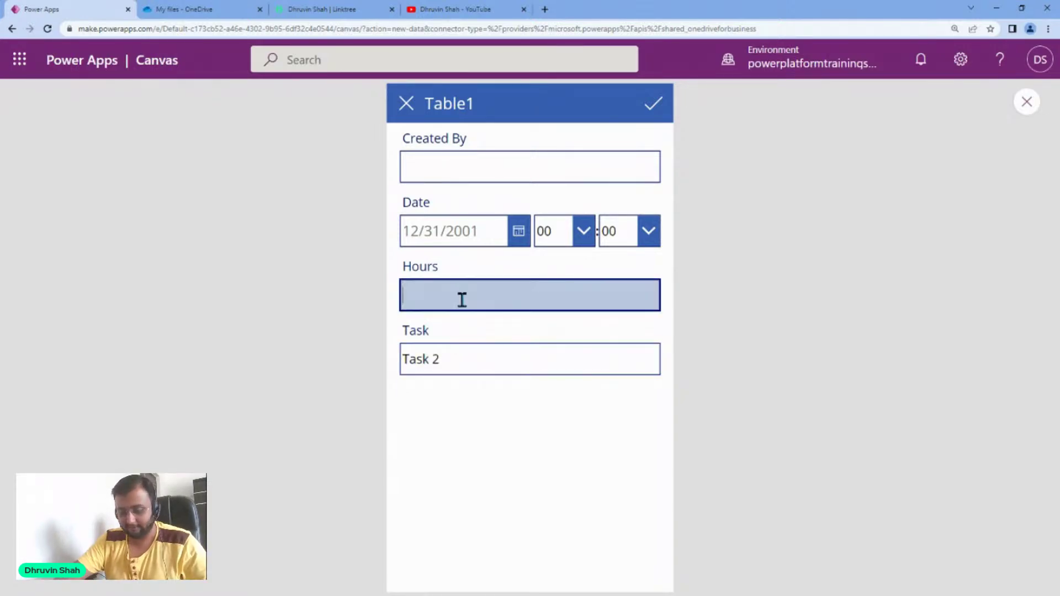
{"action": "type", "text": "8"}
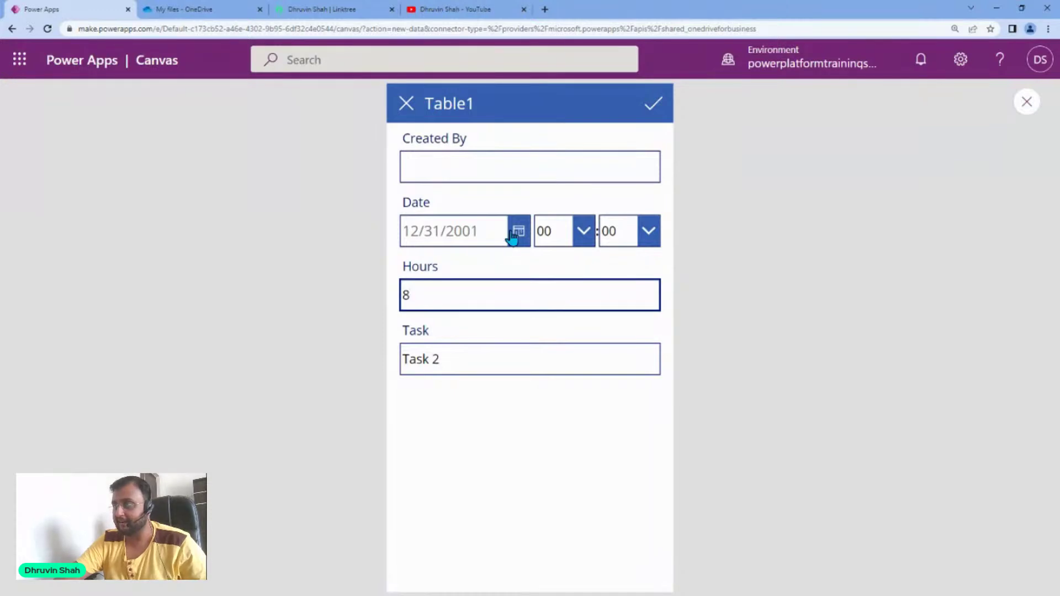
- Set the new record's Date to 5/8/2022, enter the creator's name in Created By and save the record
{"action": "left_click", "coordinate": [516, 232]}
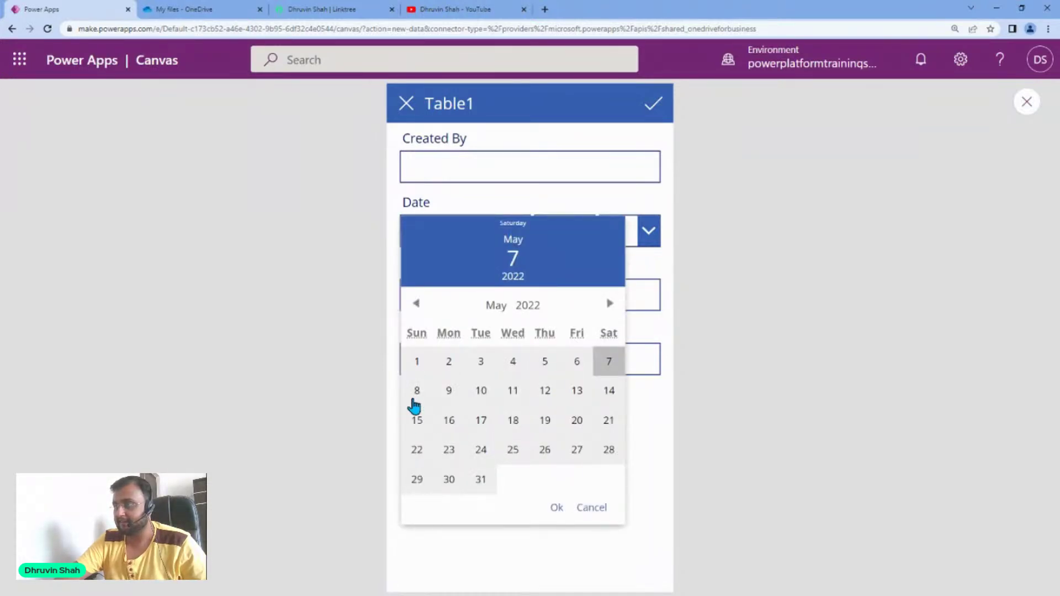
{"action": "left_click", "coordinate": [422, 394]}
{"action": "left_click", "coordinate": [557, 508]}
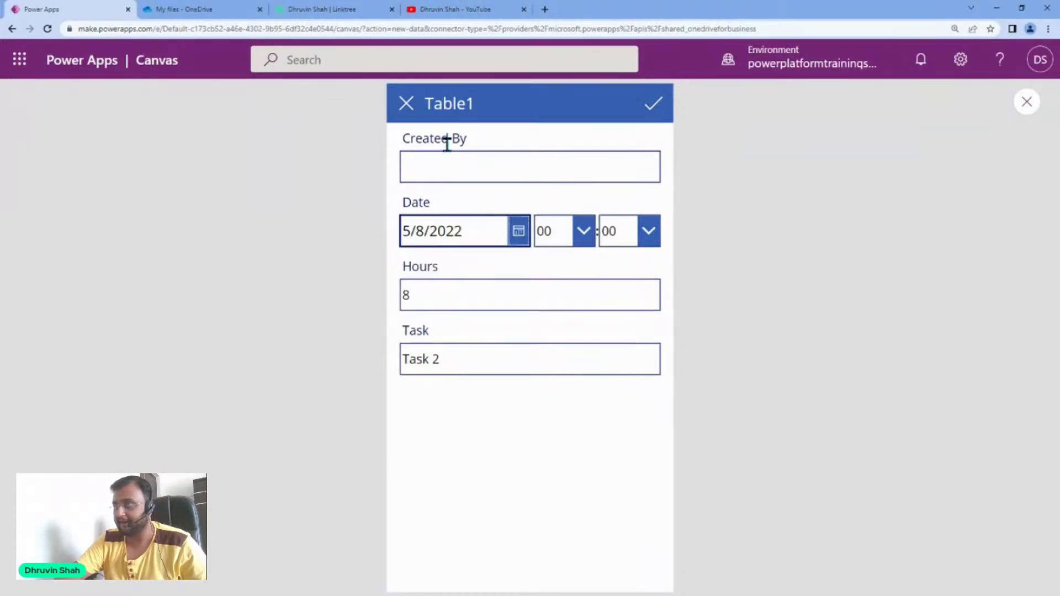
{"action": "left_click", "coordinate": [448, 160]}
{"action": "type", "text": "Dhruvin"}
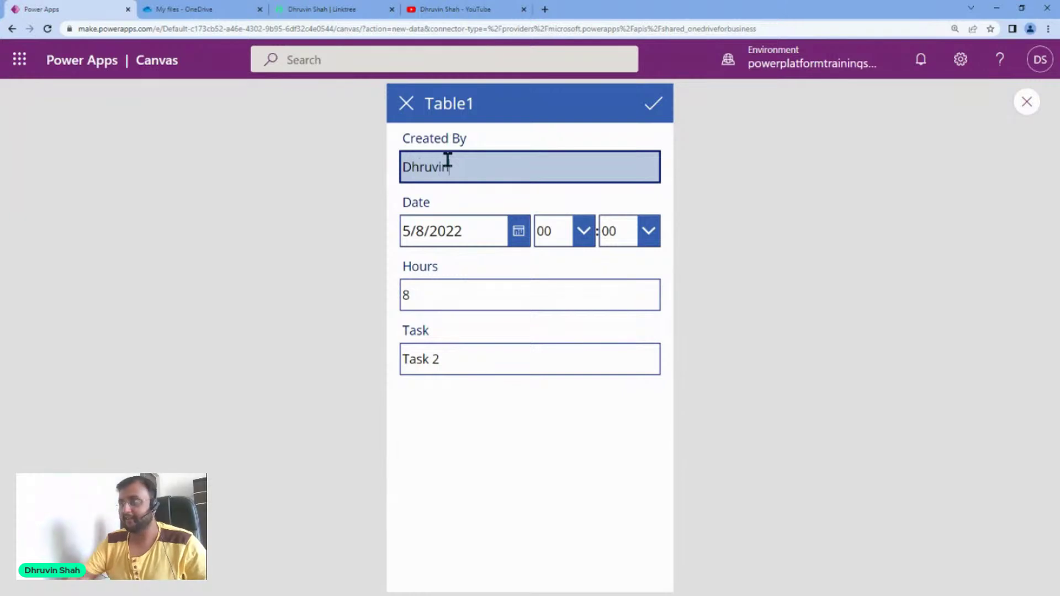
{"action": "left_click", "coordinate": [656, 104]}
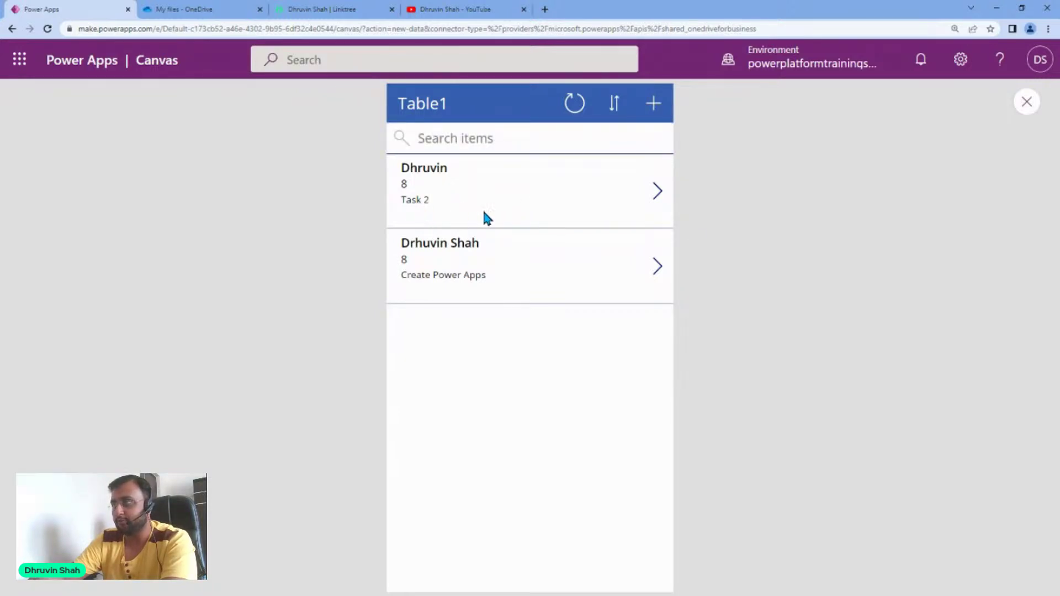
- Delete the Task 2 record after viewing its details and edit form, and close the app preview
{"action": "left_click", "coordinate": [655, 195]}
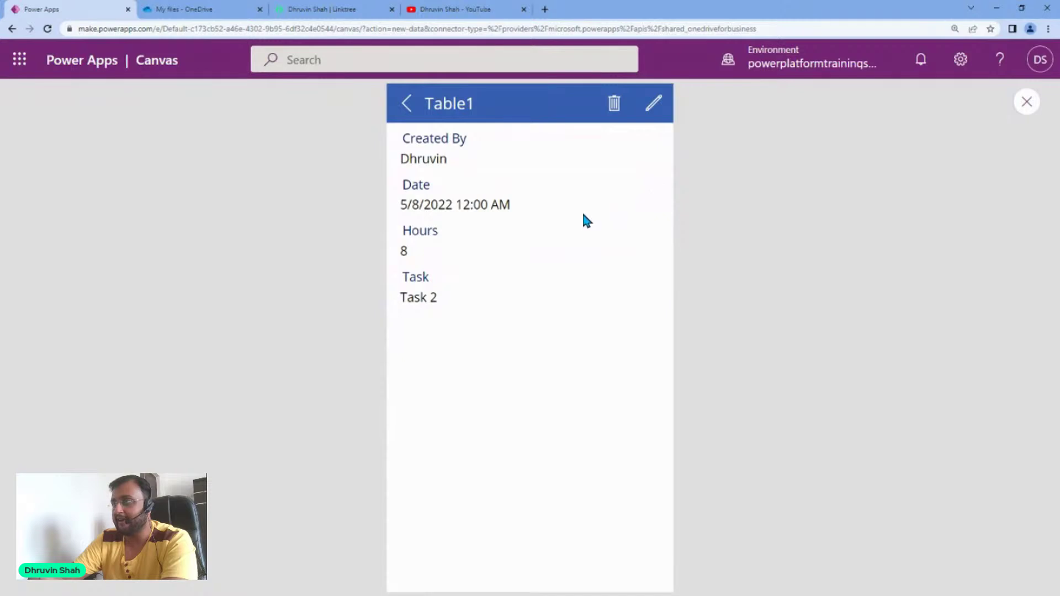
{"action": "left_click", "coordinate": [653, 108]}
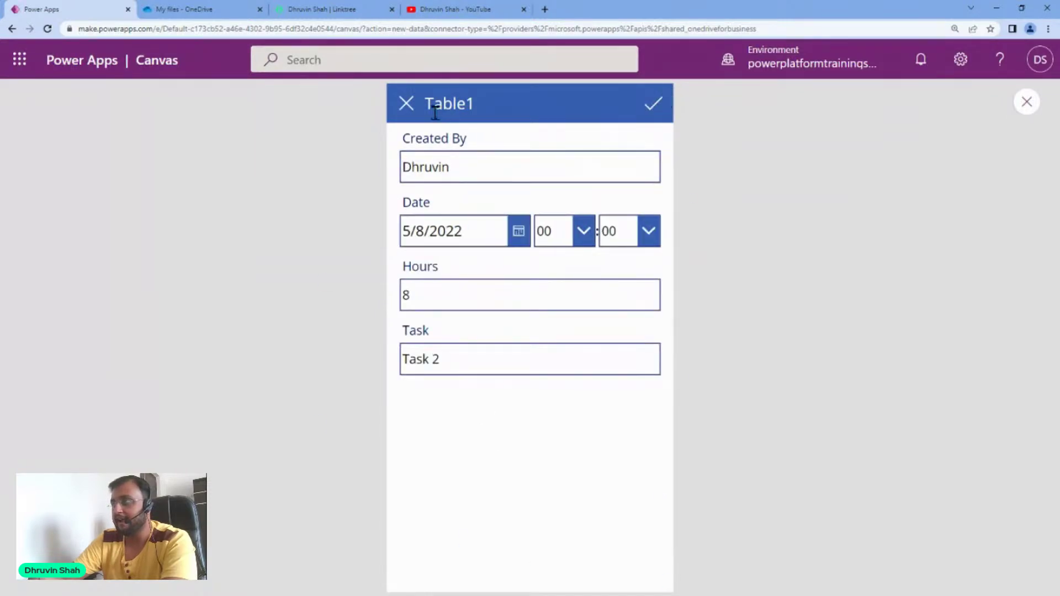
{"action": "left_click", "coordinate": [406, 104]}
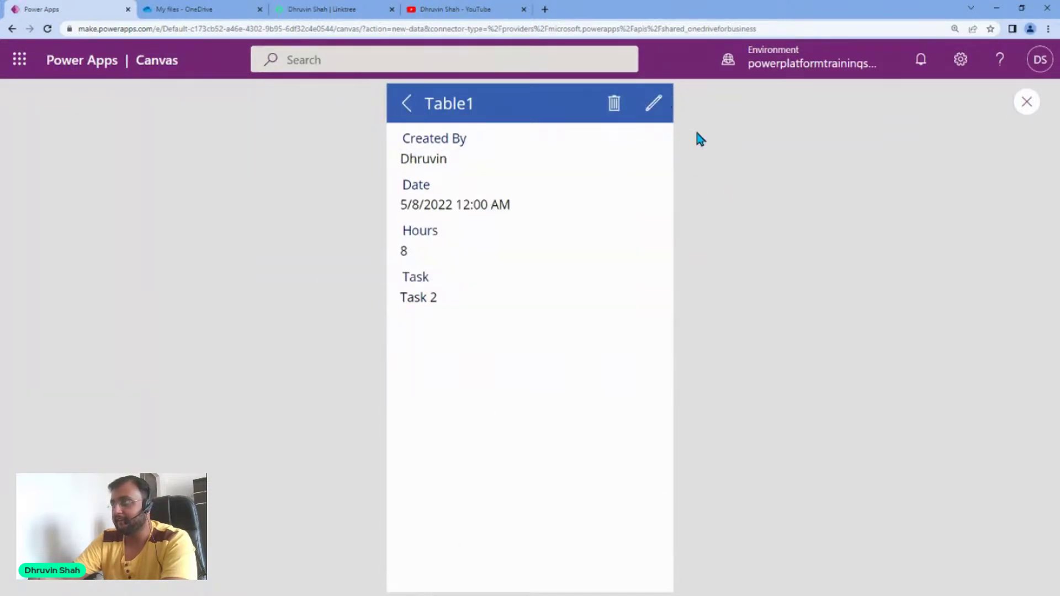
{"action": "left_click", "coordinate": [614, 106]}
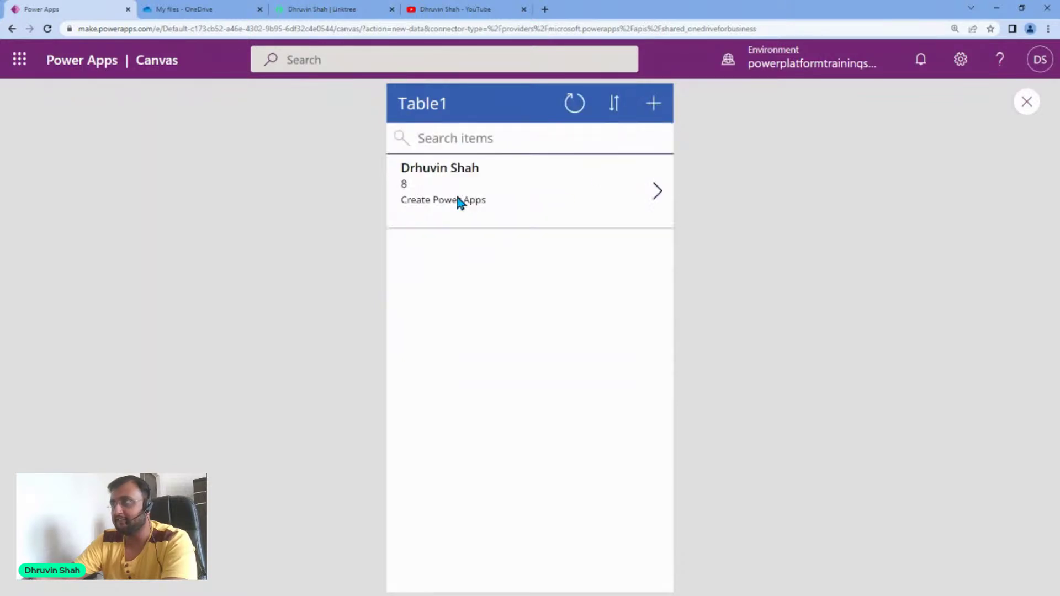
{"action": "left_click", "coordinate": [465, 145]}
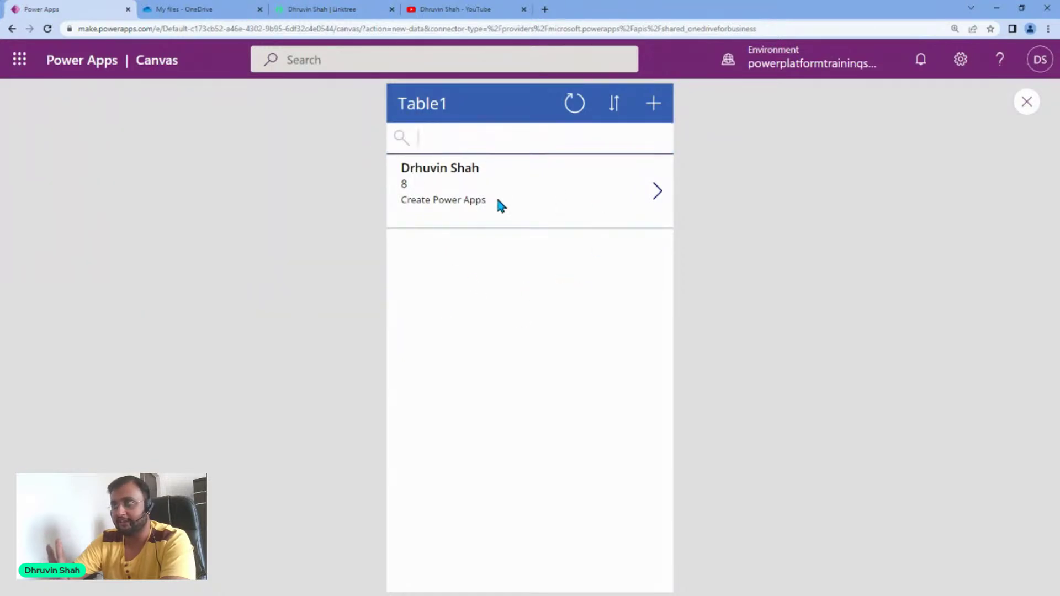
{"action": "left_click", "coordinate": [1027, 101]}
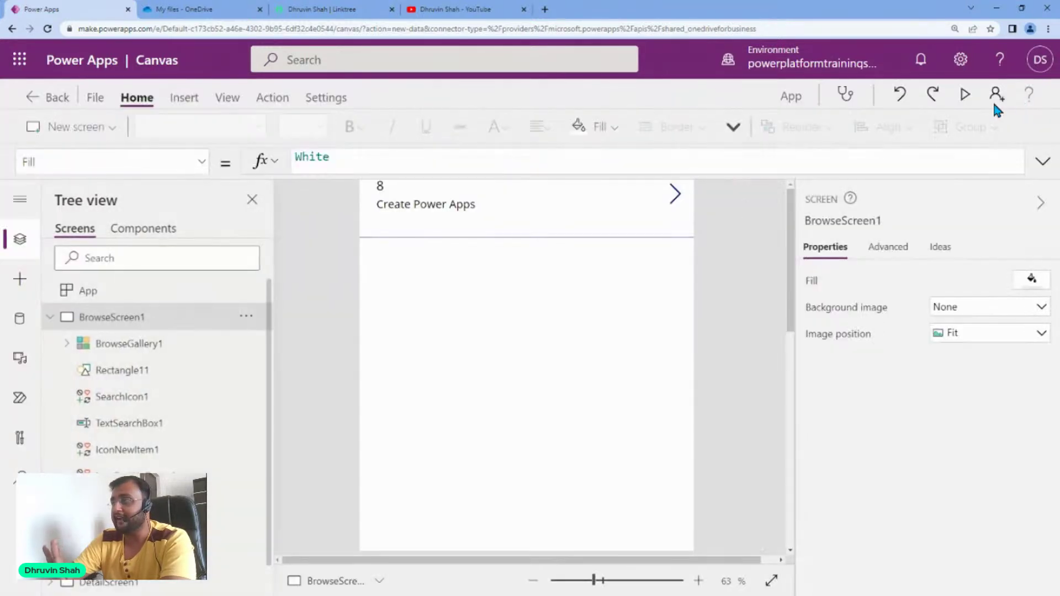
- Inspect the gallery, the search box and the new-item icon on BrowseScreen1 with their formulas
{"action": "left_click_drag", "start_coordinate": [791, 303], "coordinate": [794, 208]}
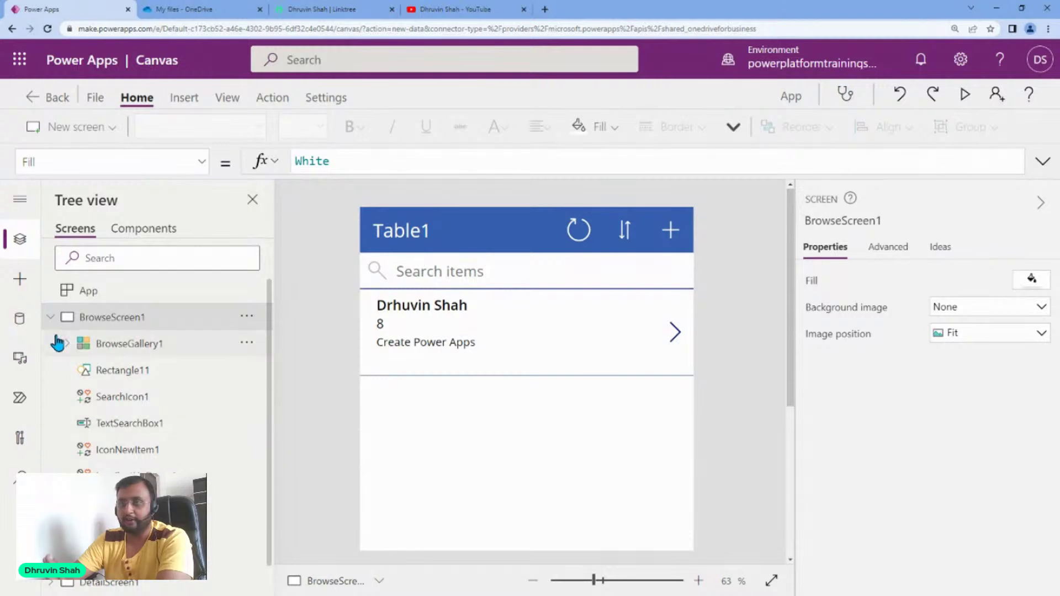
{"action": "left_click", "coordinate": [450, 466]}
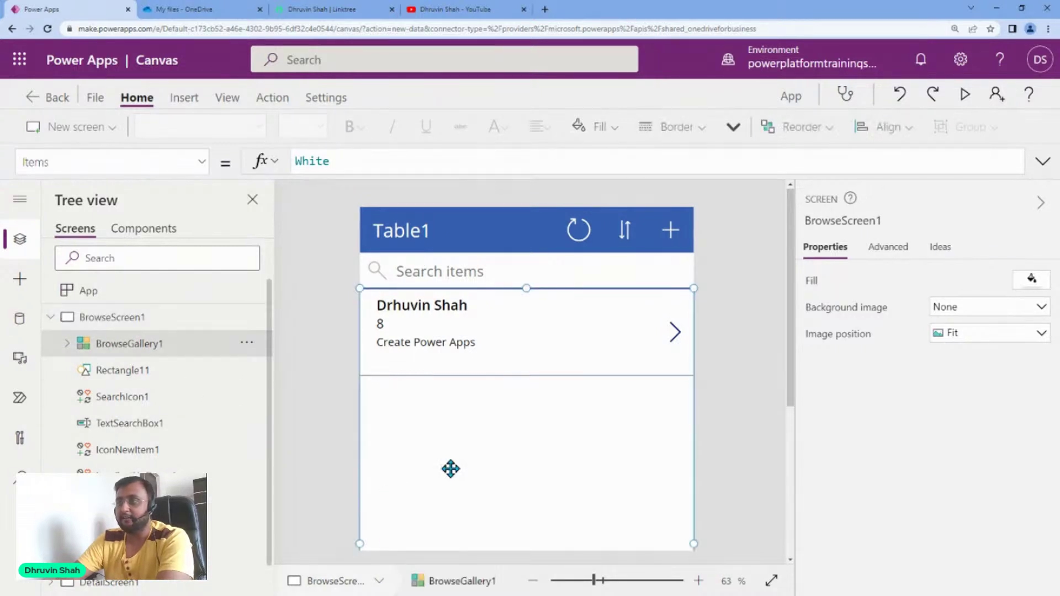
{"action": "left_click", "coordinate": [556, 278]}
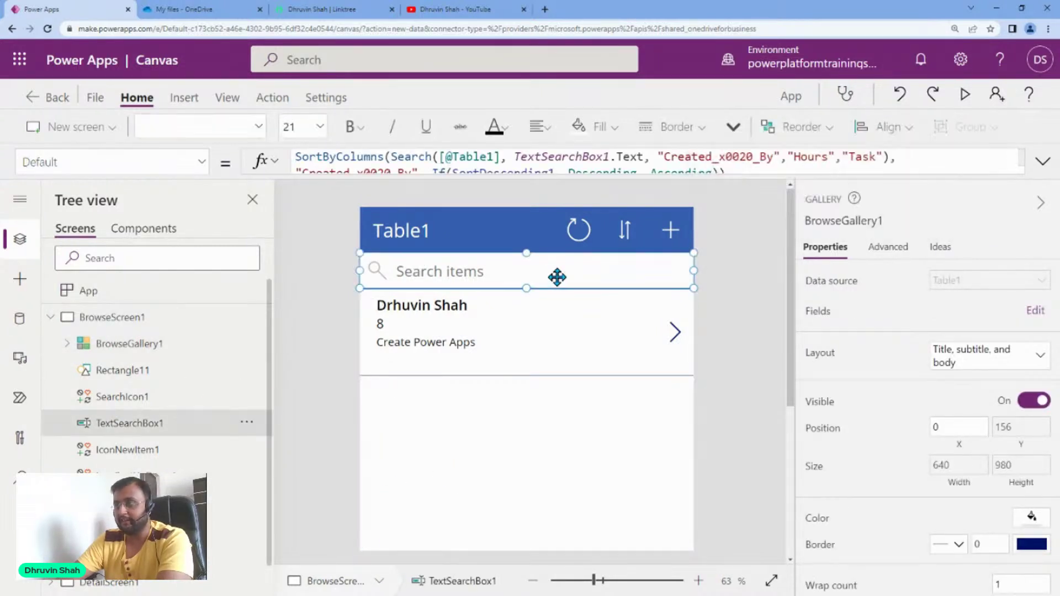
{"action": "left_click", "coordinate": [682, 238]}
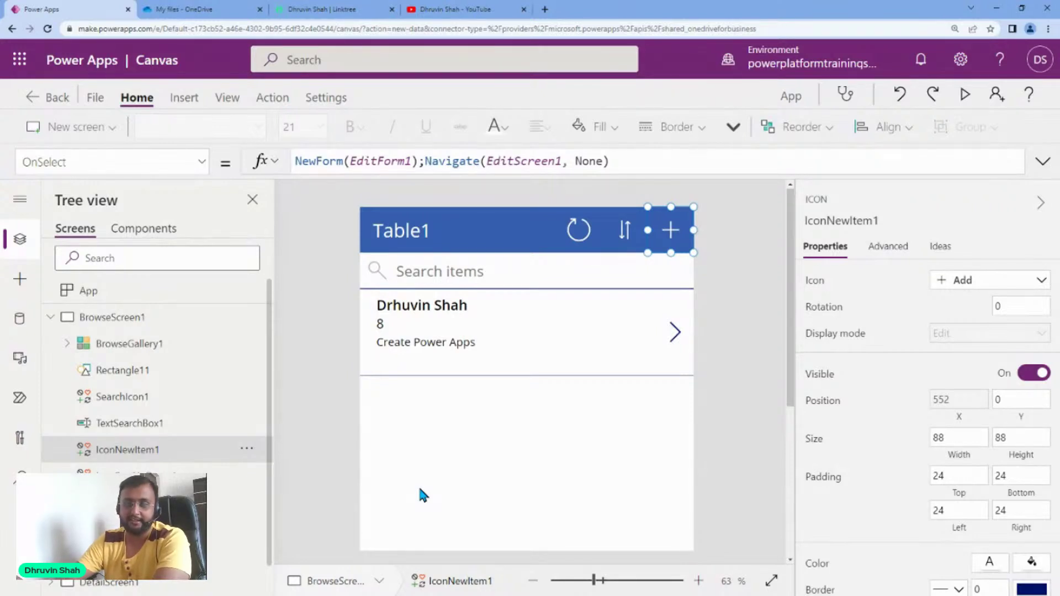
- Switch to OneDrive, reload My files, open TimeSheetApp-Azure.xlsx and select the __PowerAppsId__ header in cell E1
{"action": "left_click", "coordinate": [196, 11]}
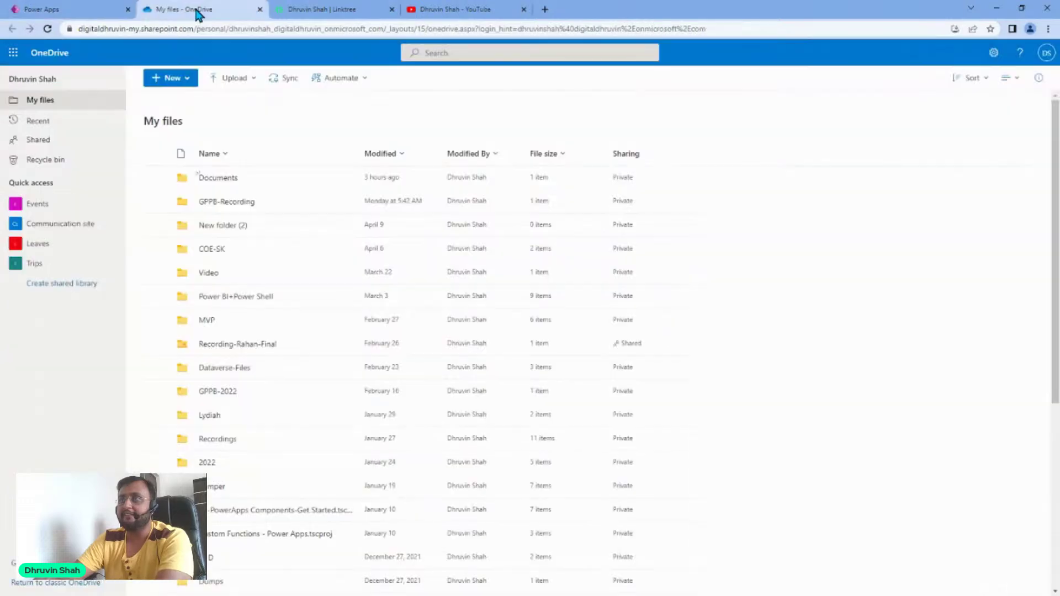
{"action": "scroll", "coordinate": [284, 427], "scroll_direction": "down", "scroll_amount": 5}
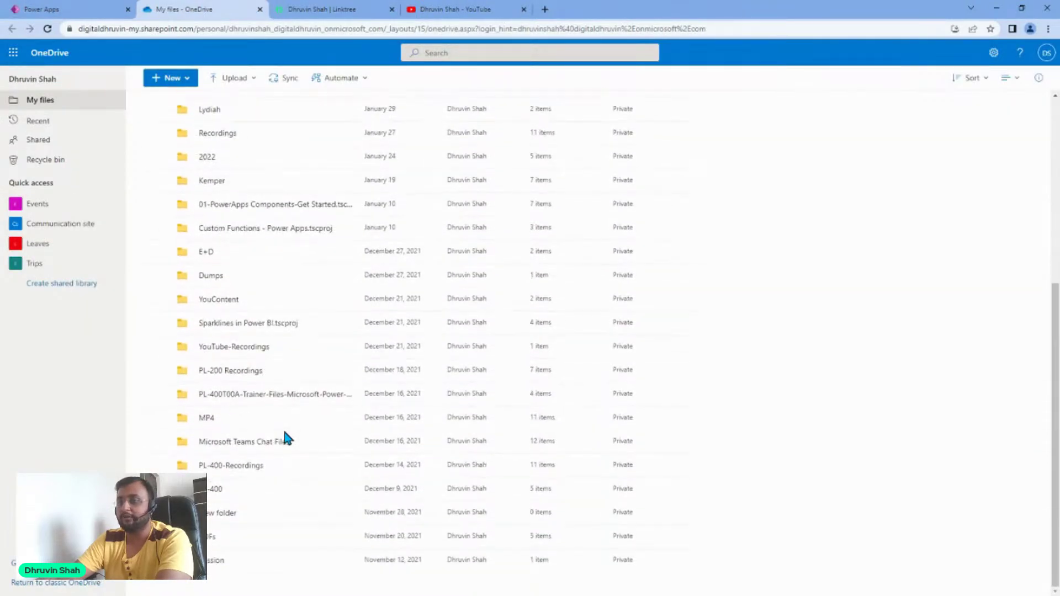
{"action": "scroll", "coordinate": [284, 434], "scroll_direction": "up", "scroll_amount": 5}
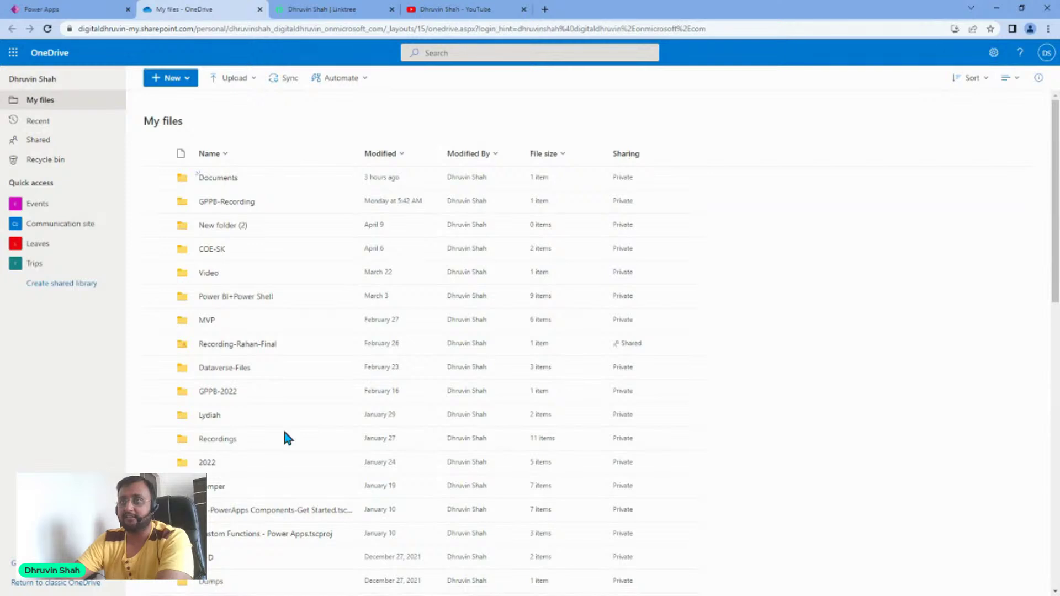
{"action": "left_click", "coordinate": [47, 28]}
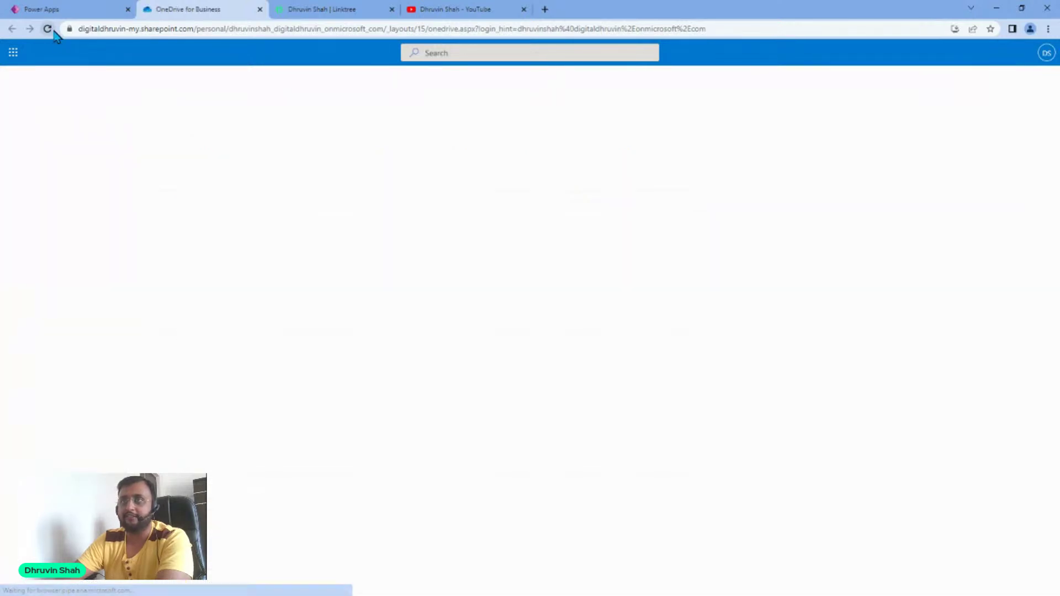
{"action": "left_click", "coordinate": [77, 12]}
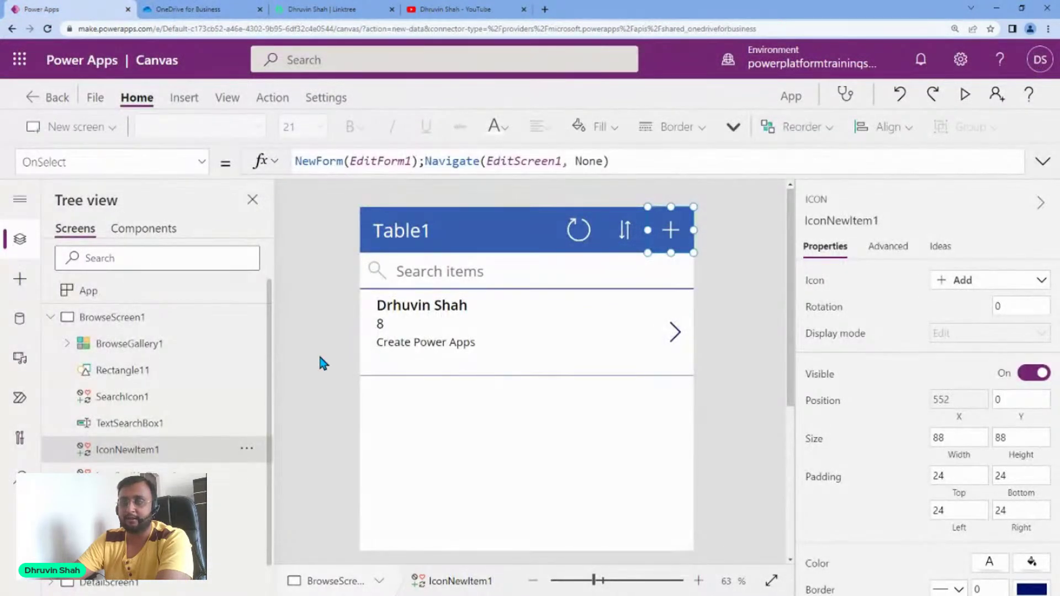
{"action": "left_click", "coordinate": [172, 10]}
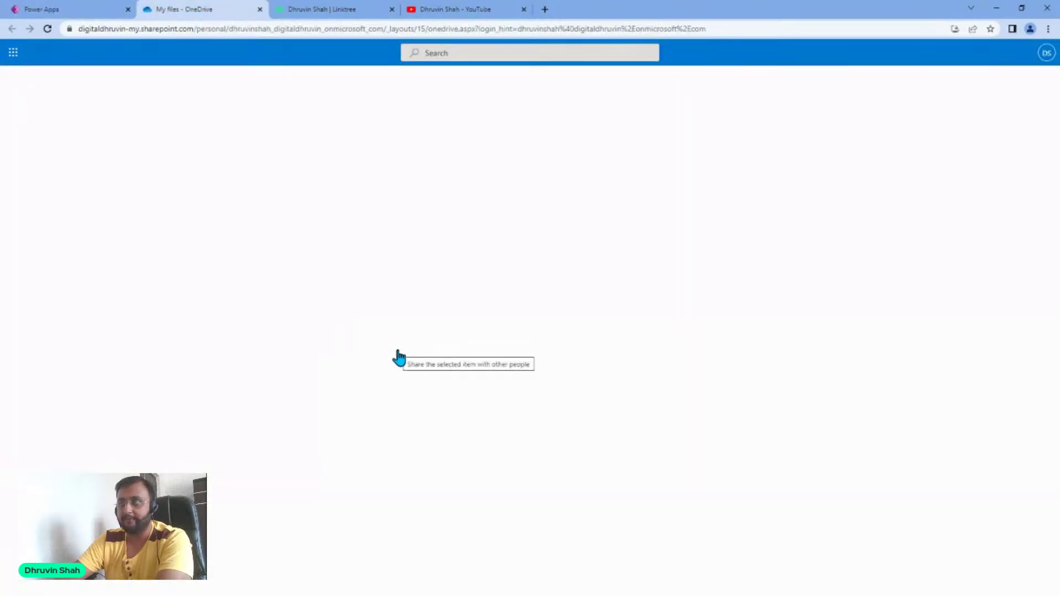
{"action": "scroll", "coordinate": [396, 353], "scroll_direction": "down", "scroll_amount": 6}
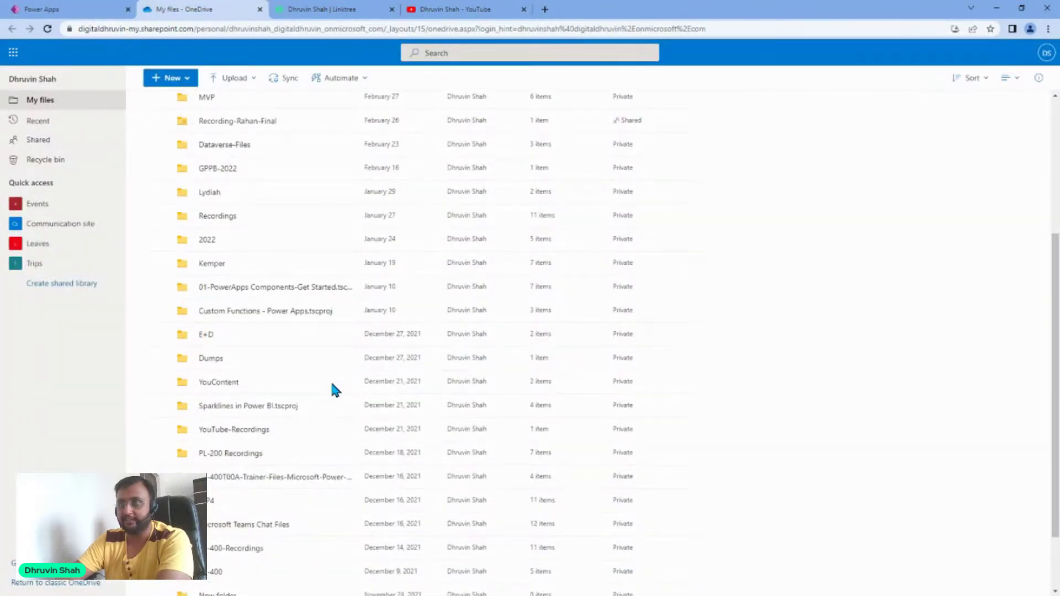
{"action": "scroll", "coordinate": [331, 400], "scroll_direction": "down", "scroll_amount": 8}
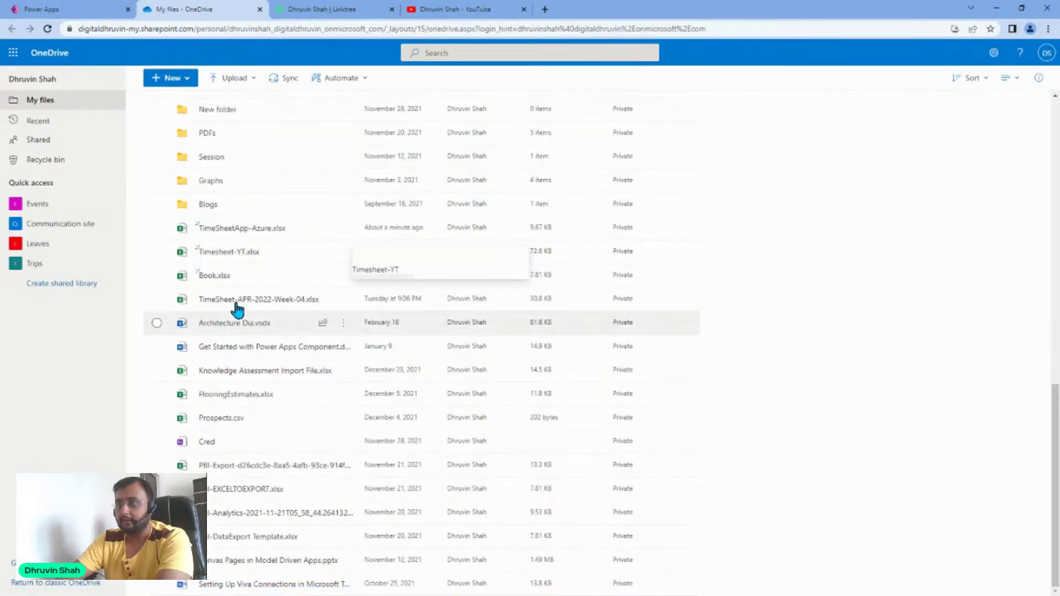
{"action": "left_click", "coordinate": [245, 231]}
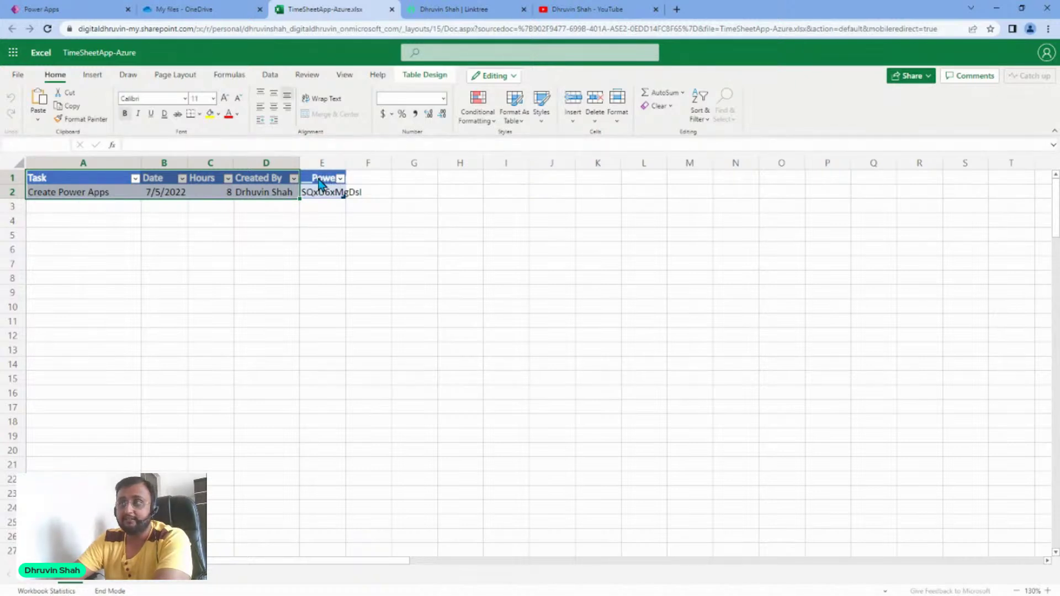
{"action": "left_click", "coordinate": [319, 179]}
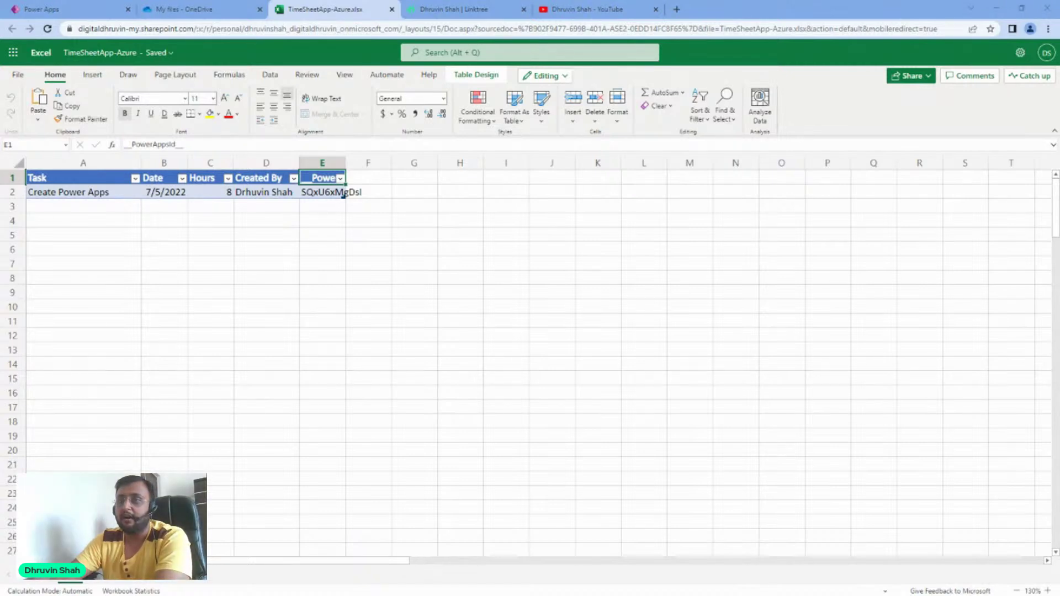
- Switch from the Excel workbook back to Power Apps and save the app to the cloud as "Azure Community-Excel"
{"action": "left_click", "coordinate": [250, 232]}
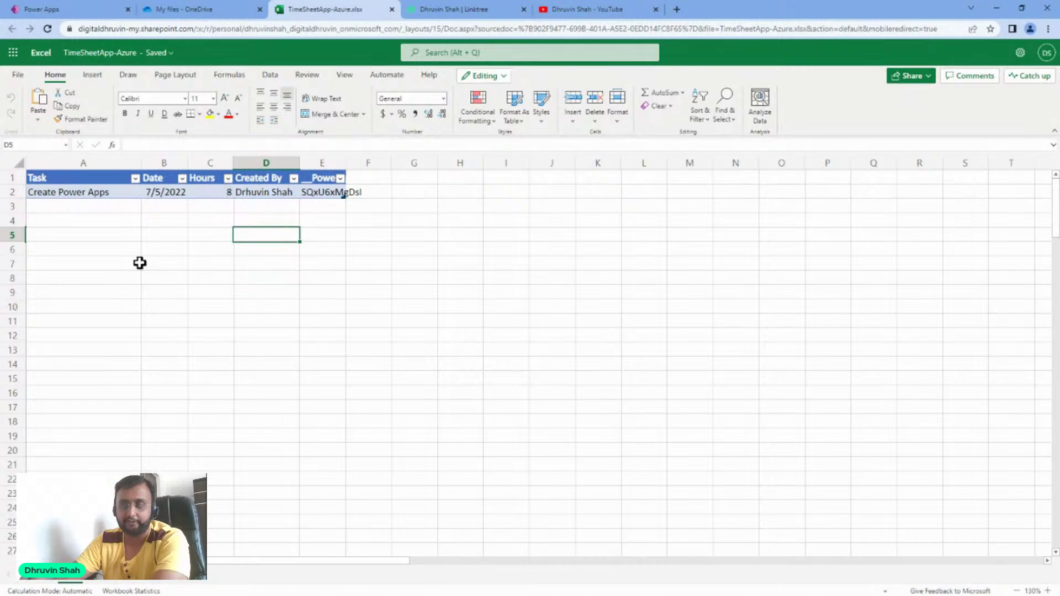
{"action": "left_click", "coordinate": [77, 10]}
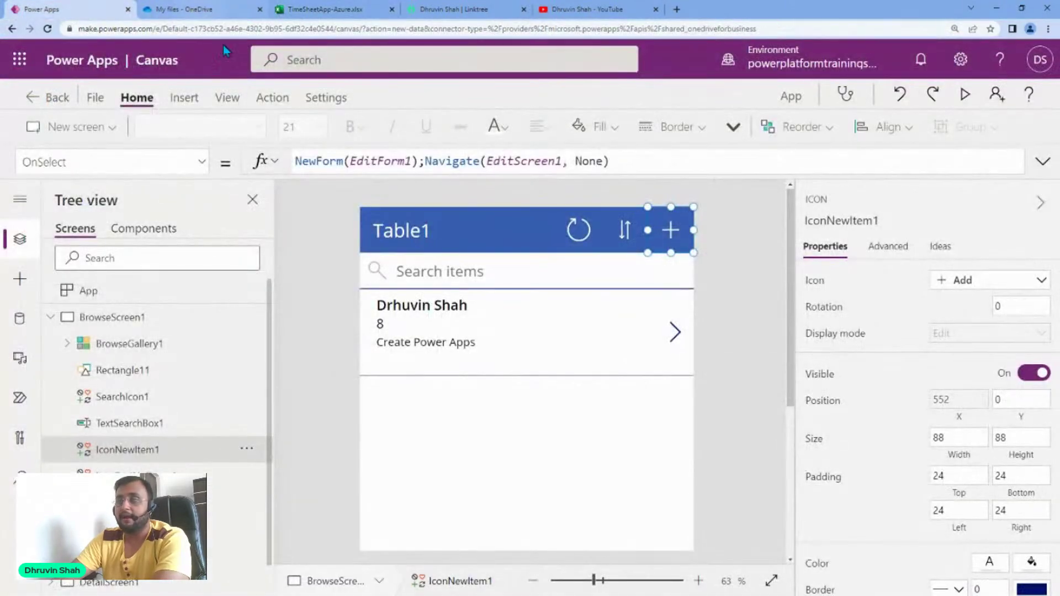
{"action": "left_click", "coordinate": [319, 10]}
{"action": "left_click", "coordinate": [53, 9]}
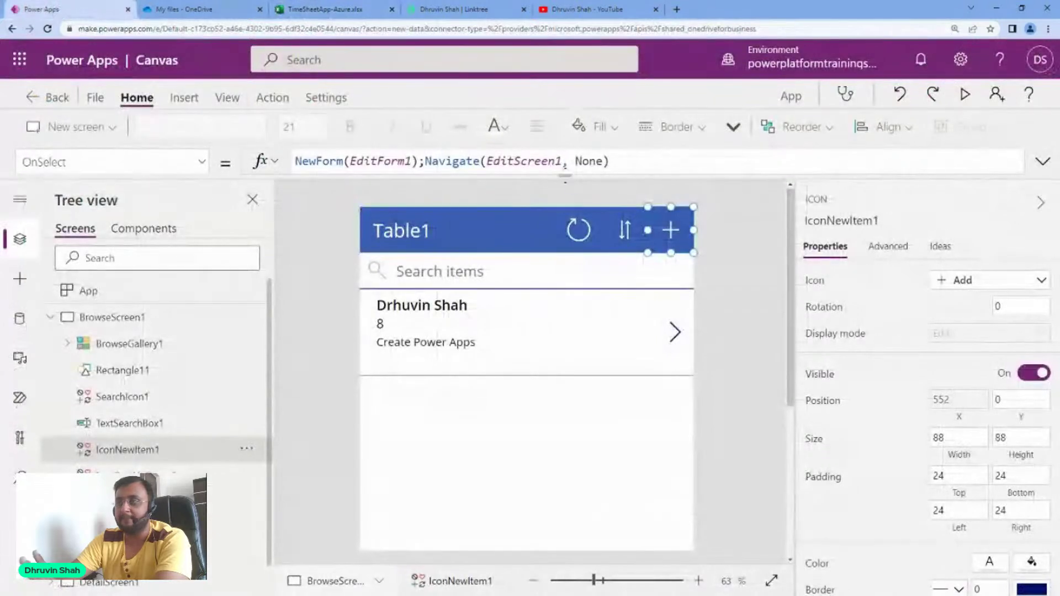
{"action": "left_click", "coordinate": [99, 99]}
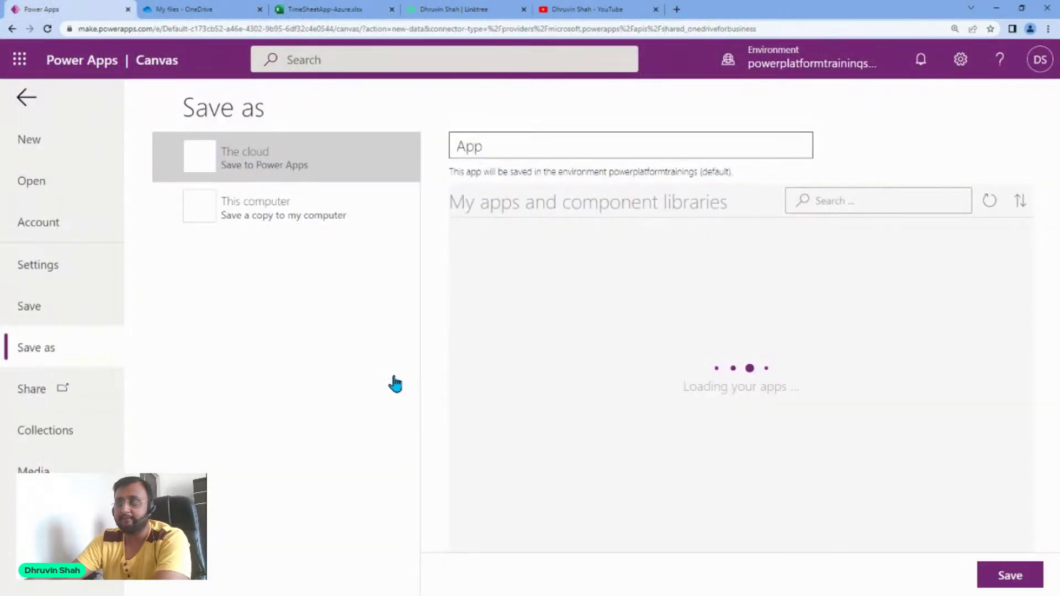
{"action": "double_click", "coordinate": [545, 141]}
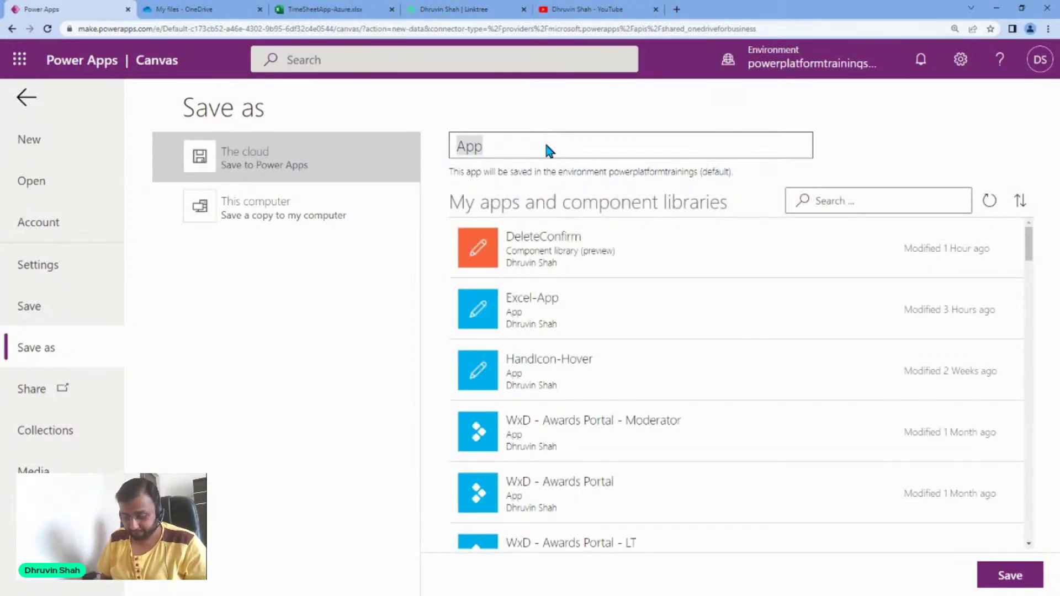
{"action": "type", "text": "Az"}
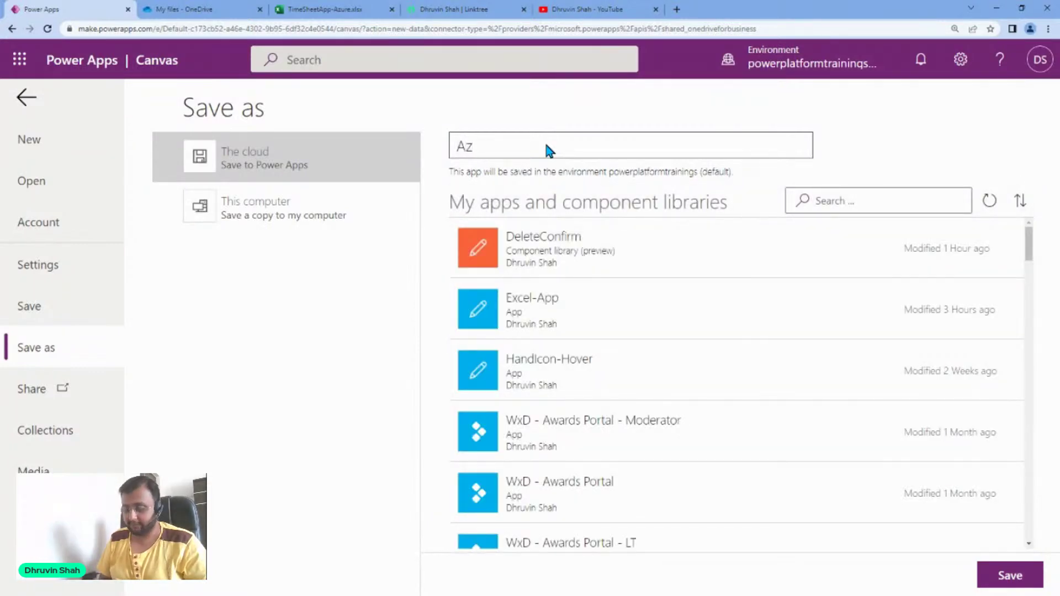
{"action": "type", "text": "ure Community"}
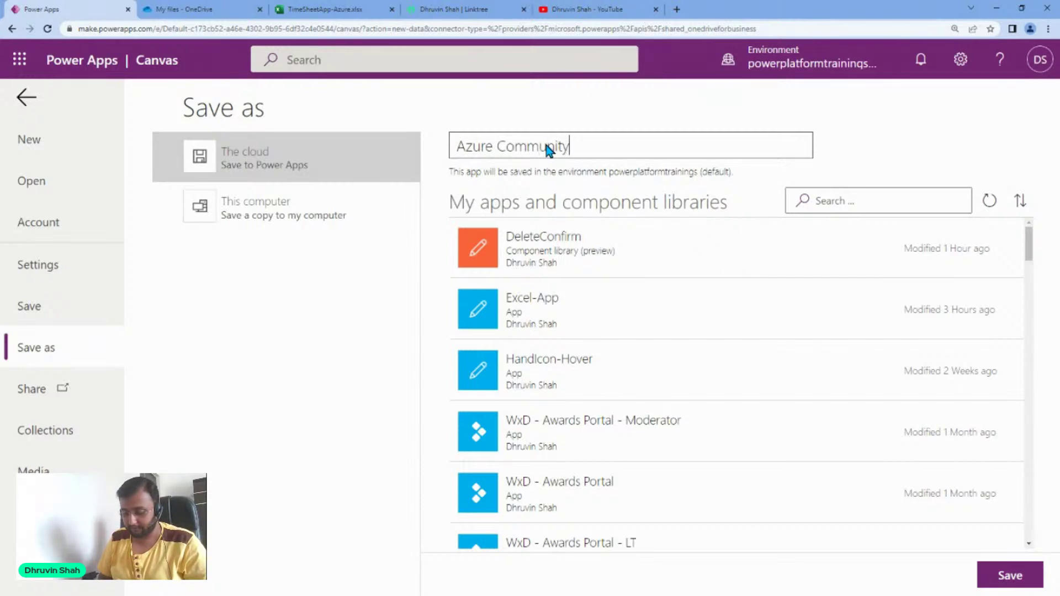
{"action": "type", "text": "-Excel"}
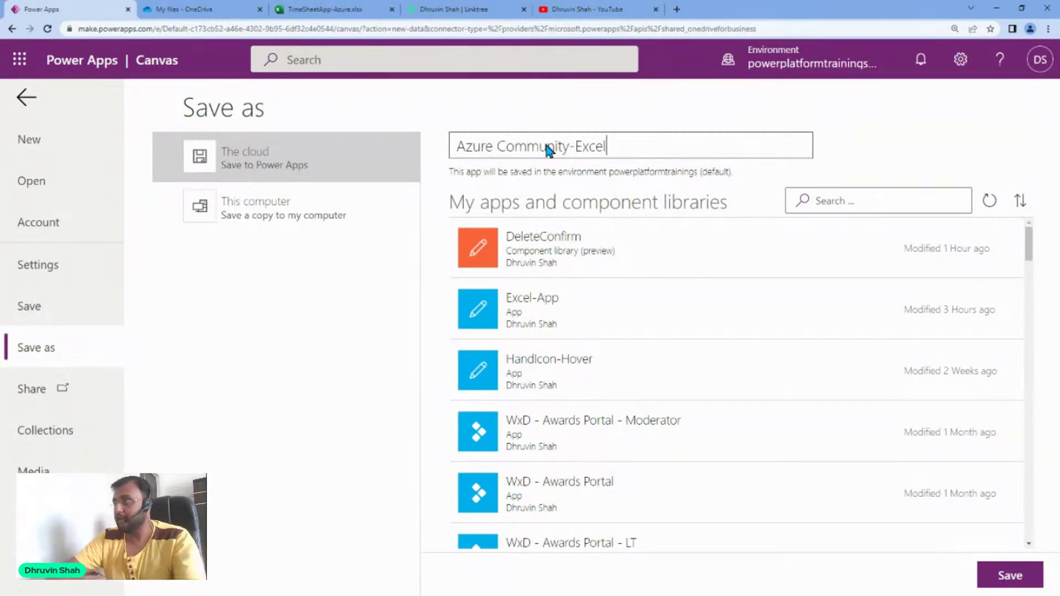
{"action": "left_click", "coordinate": [1011, 575]}
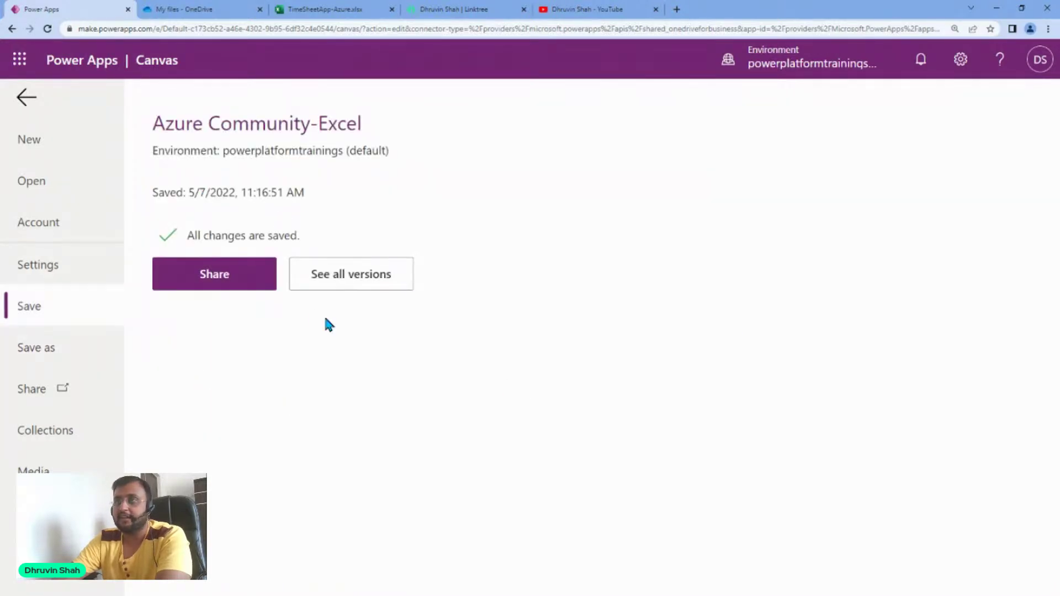
- Share the Azure Community-Excel app with the Power Platform Dev account as a regular user
{"action": "left_click", "coordinate": [259, 288]}
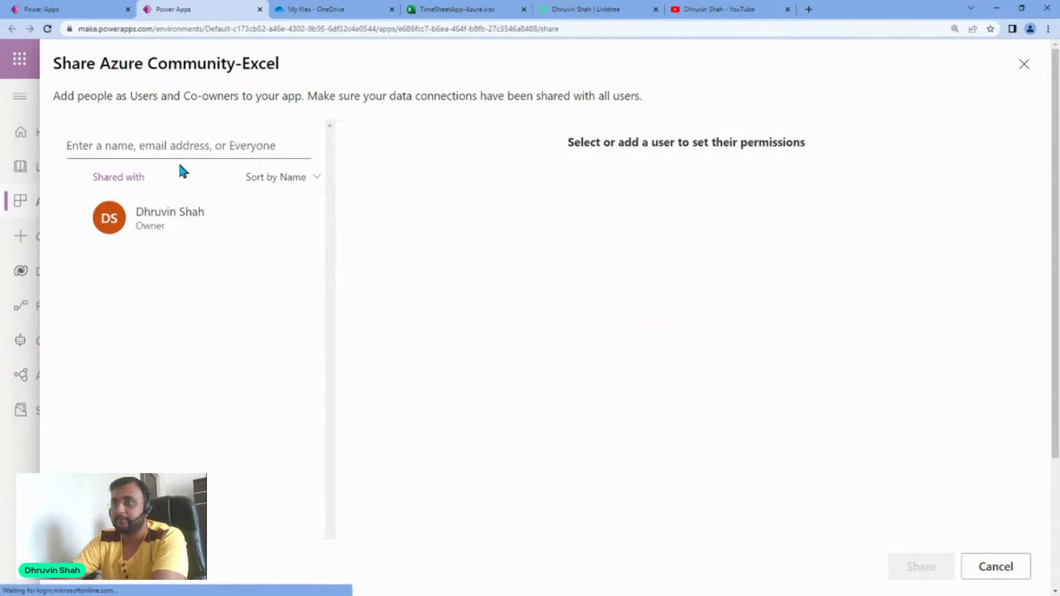
{"action": "left_click", "coordinate": [188, 145]}
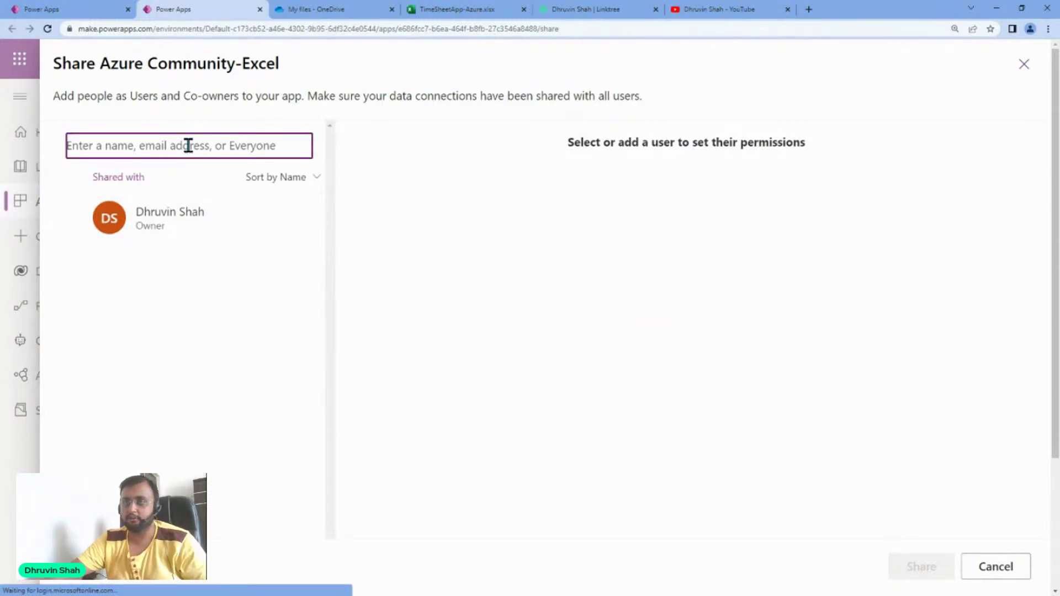
{"action": "type", "text": "pow"}
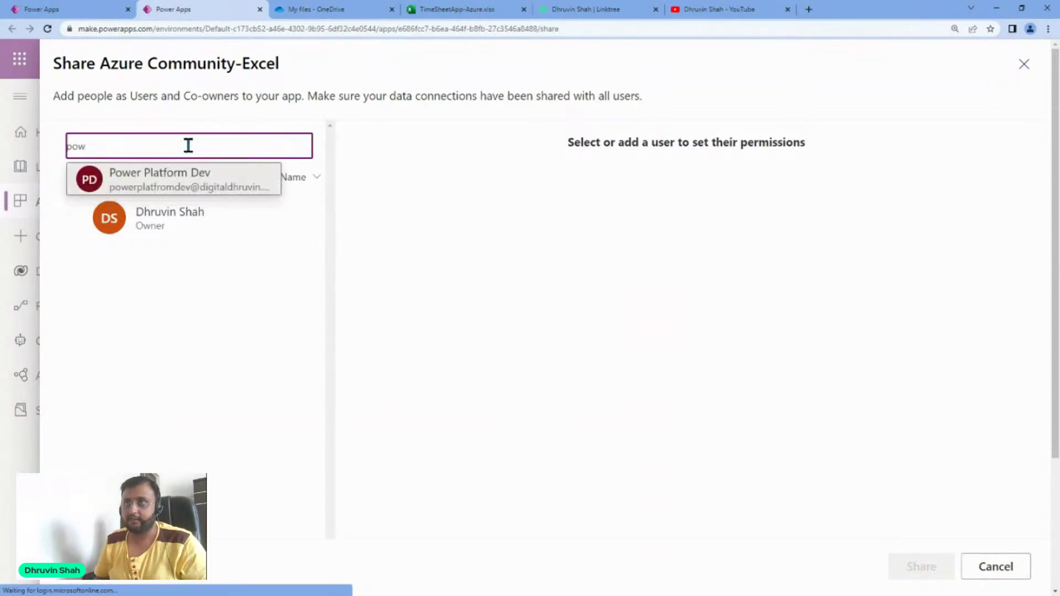
{"action": "left_click", "coordinate": [187, 173]}
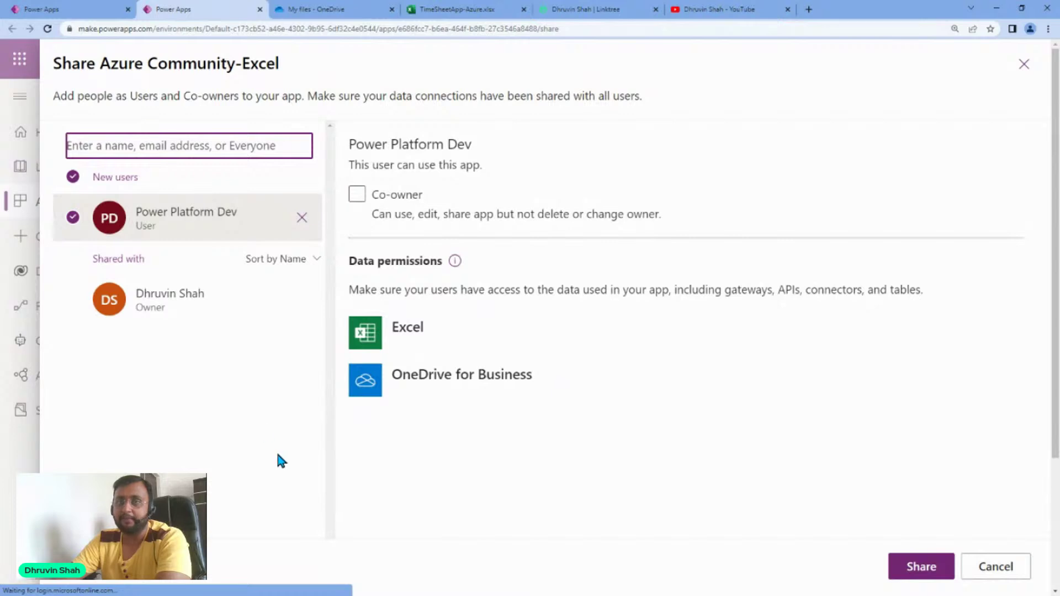
{"action": "left_click", "coordinate": [906, 577]}
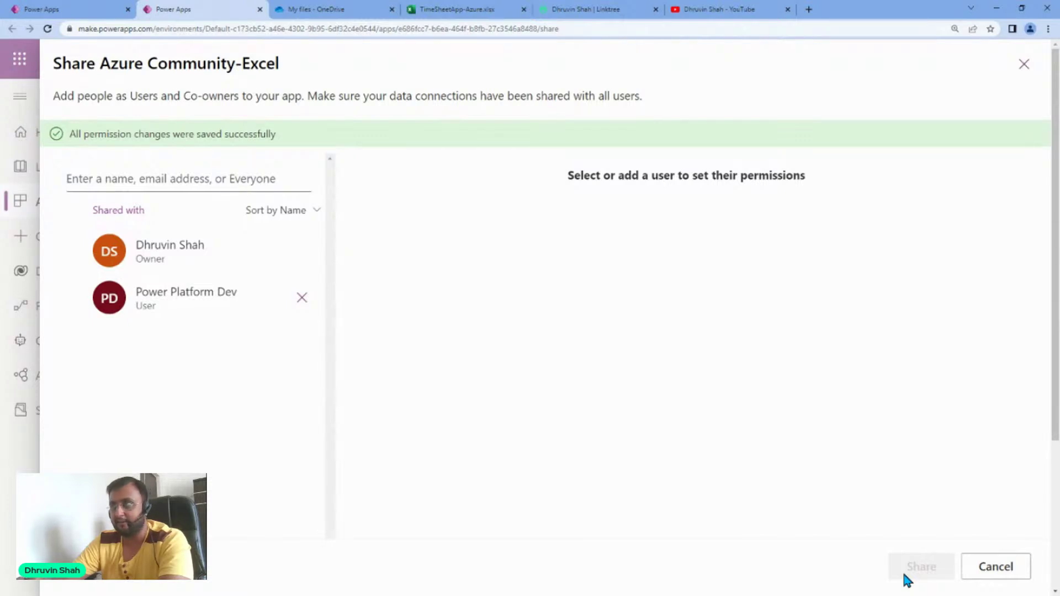
- Look at the TimeSheetApp-Azure.xlsx workbook and return to the app's editing canvas in Power Apps Studio
{"action": "left_click", "coordinate": [439, 9]}
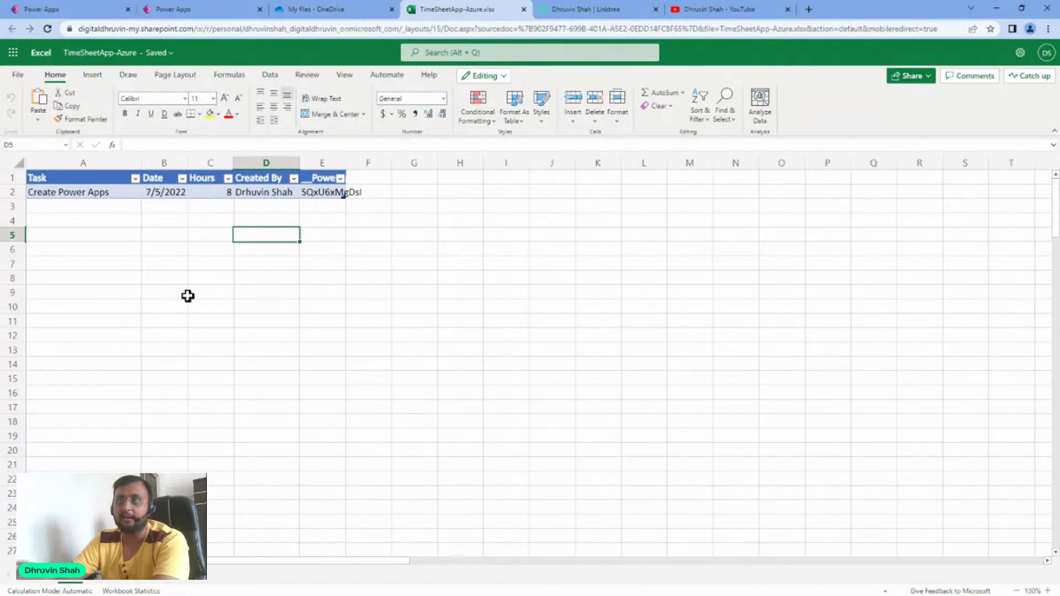
{"action": "left_click", "coordinate": [199, 11]}
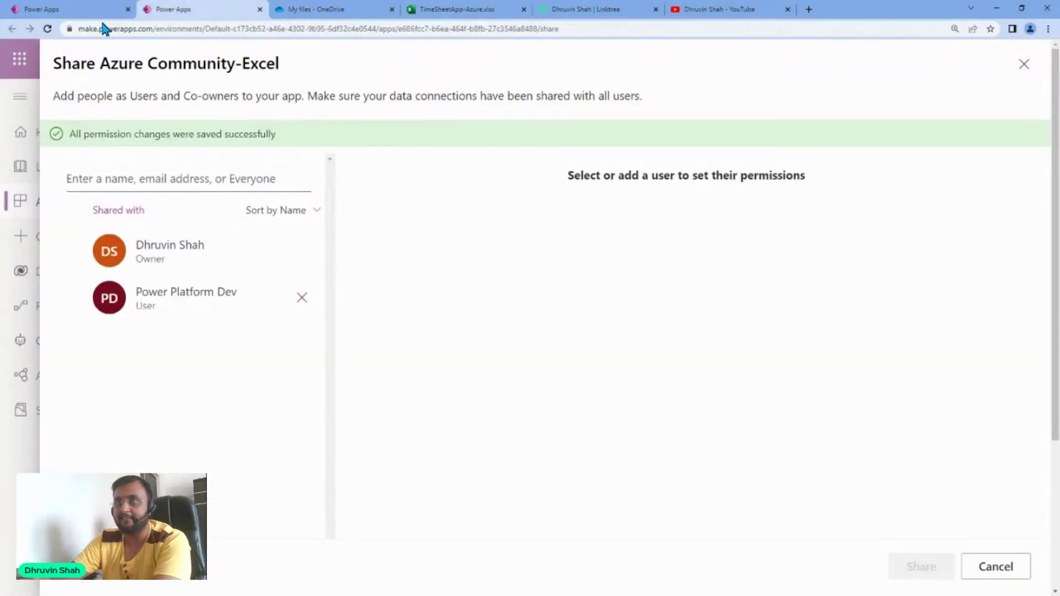
{"action": "left_click", "coordinate": [83, 10]}
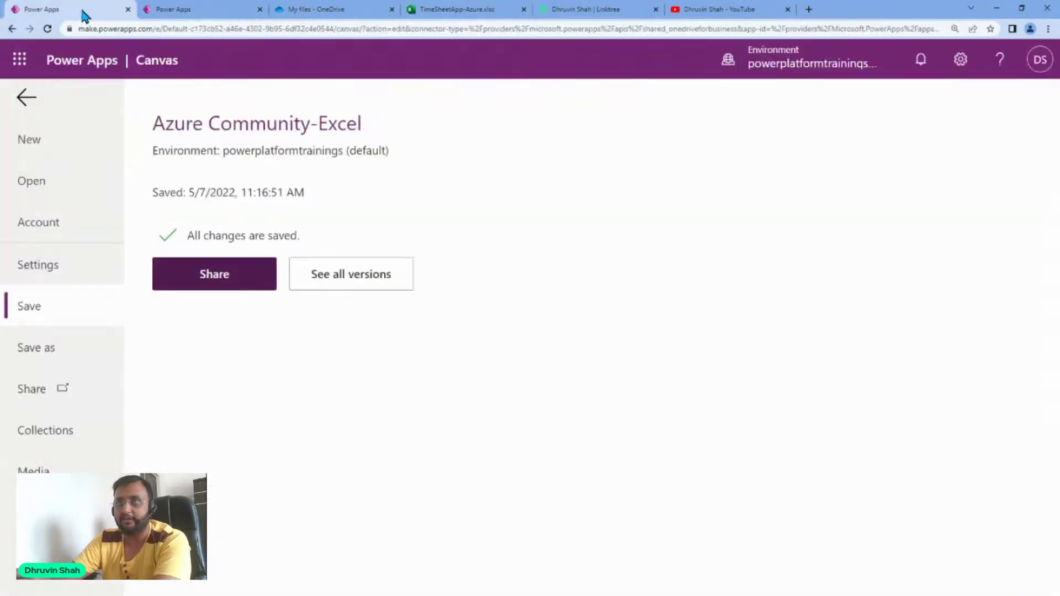
{"action": "left_click", "coordinate": [26, 99]}
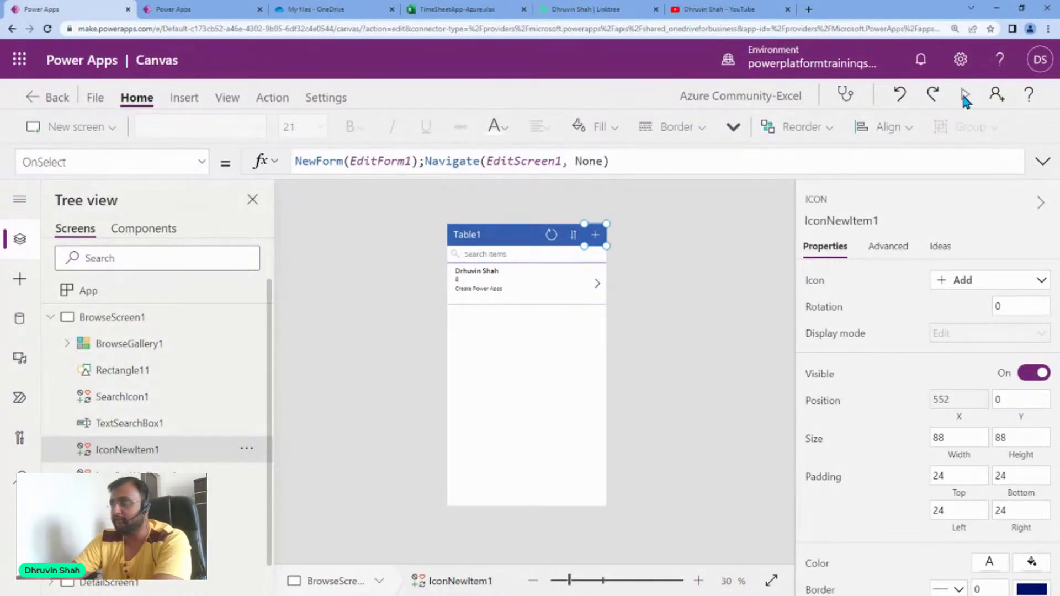
- Preview the app, open the new-record form and close the preview so that EditScreen1 is open for editing
{"action": "key", "text": "F5"}
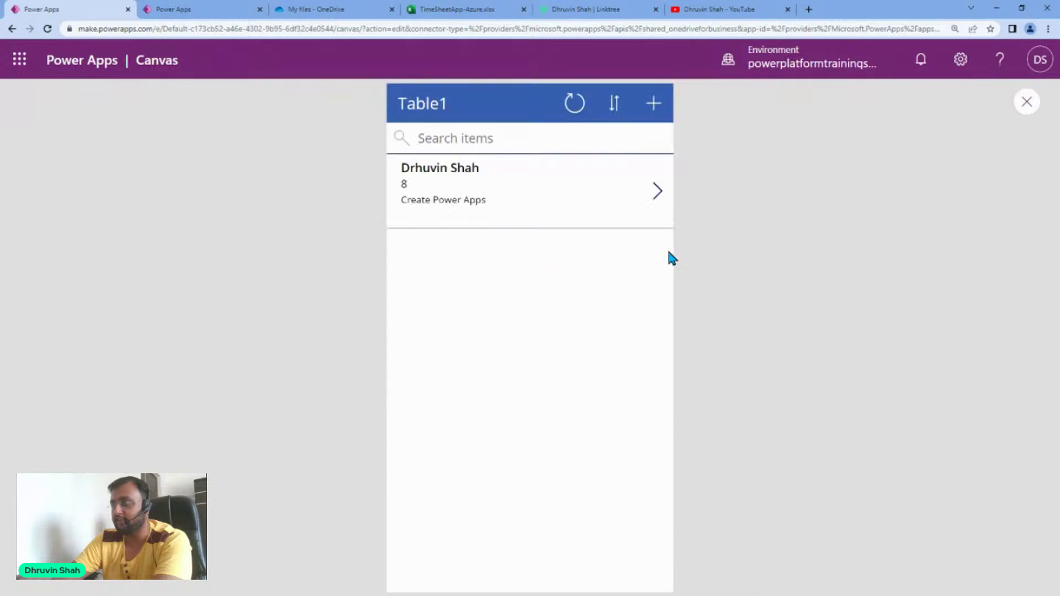
{"action": "left_click", "coordinate": [657, 106]}
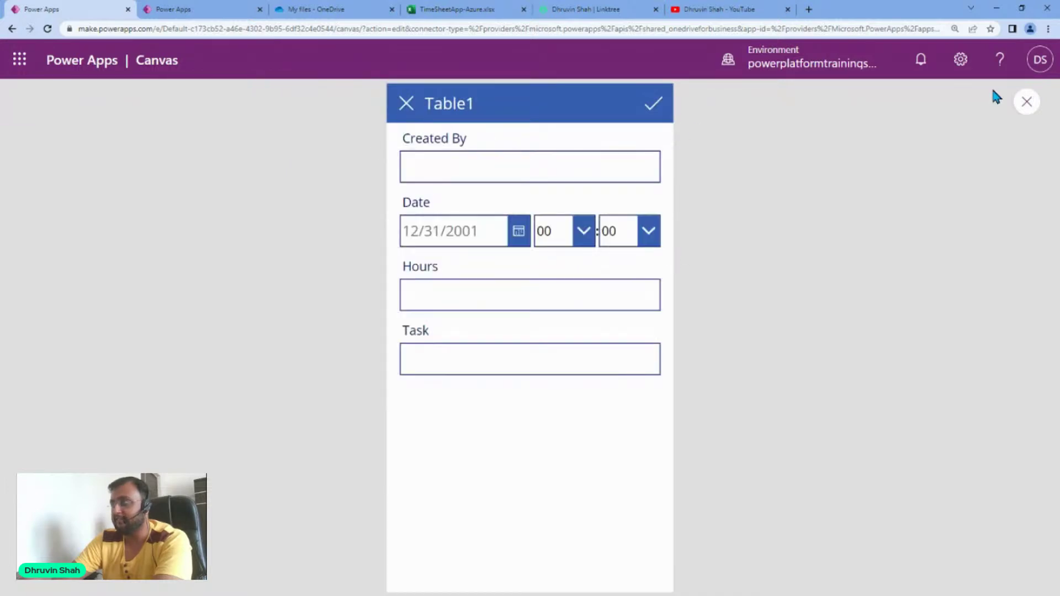
{"action": "left_click", "coordinate": [1026, 102]}
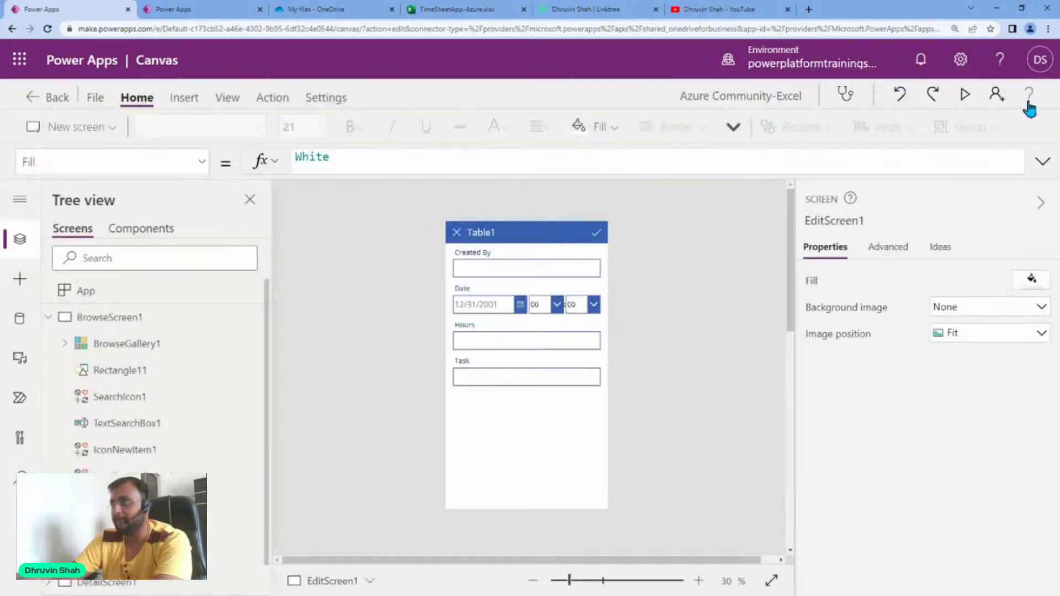
- Select the Created By card in EditForm1 and unlock its properties
{"action": "left_click", "coordinate": [517, 402]}
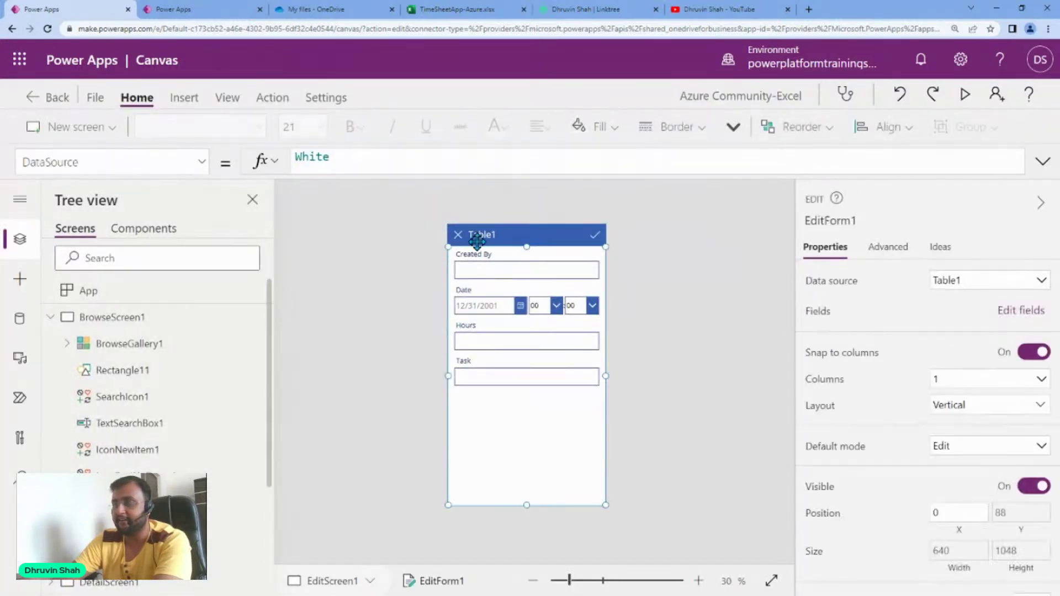
{"action": "left_click", "coordinate": [483, 269]}
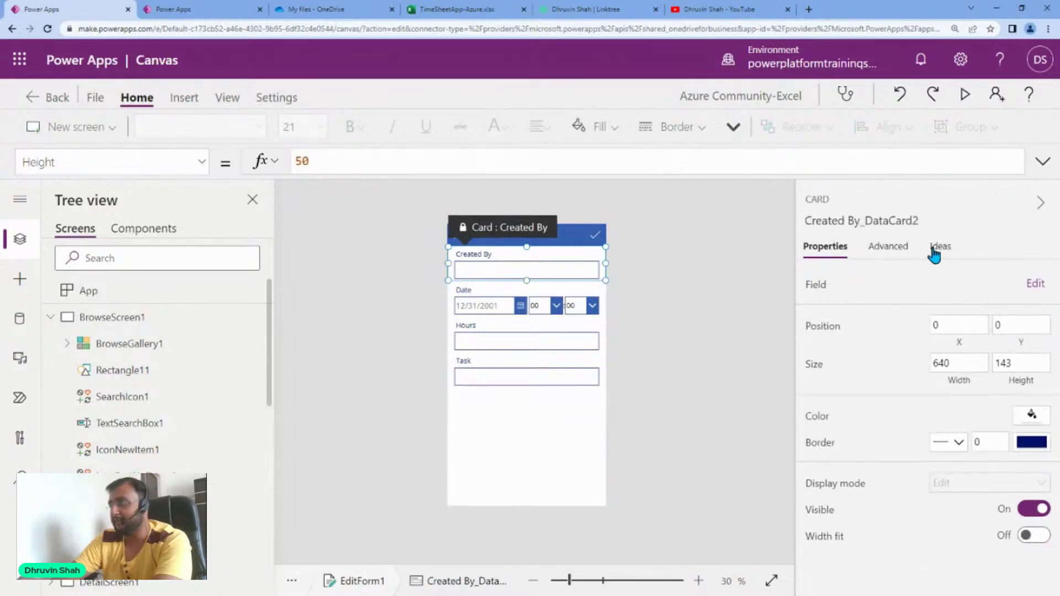
{"action": "left_click", "coordinate": [884, 246]}
{"action": "left_click", "coordinate": [820, 282]}
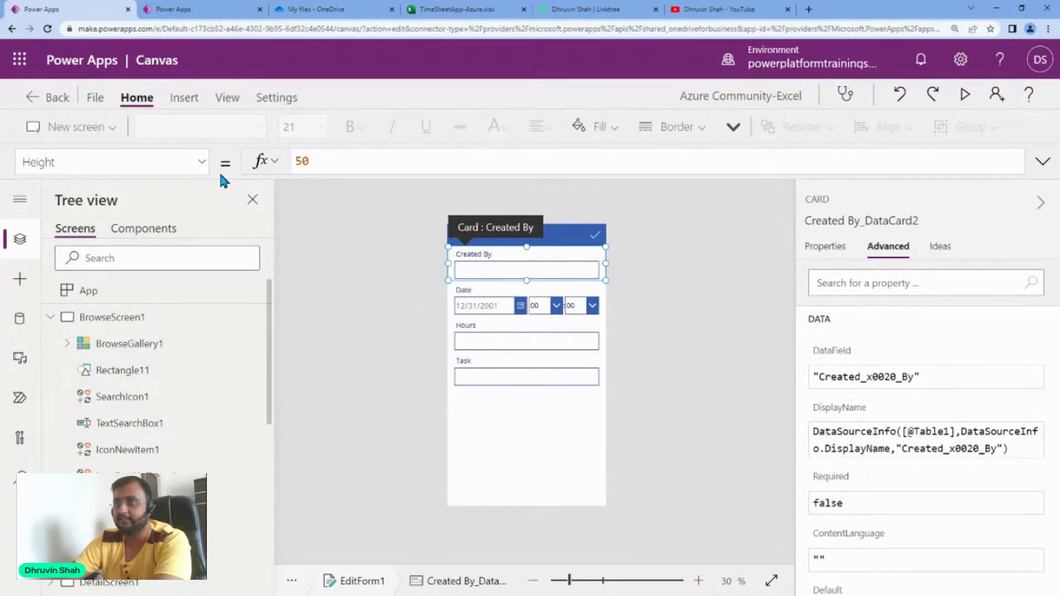
- Set the Default property of the Created By card to User().FullName
{"action": "left_click", "coordinate": [202, 162]}
{"action": "scroll", "coordinate": [156, 214], "scroll_direction": "up", "scroll_amount": 3}
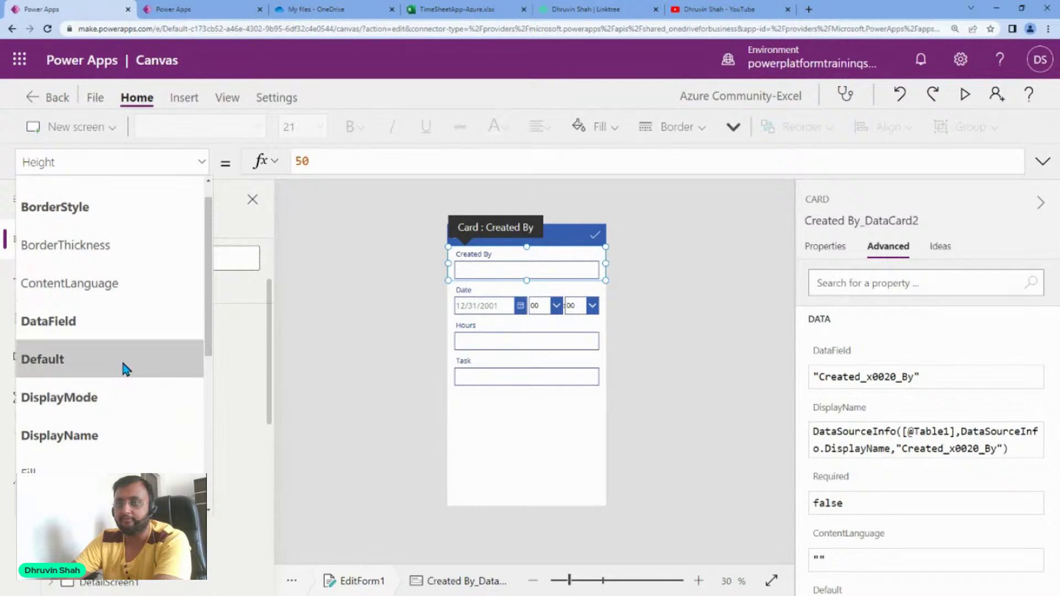
{"action": "left_click", "coordinate": [126, 360]}
{"action": "left_click", "coordinate": [467, 162]}
{"action": "key", "text": "ctrl+a"}
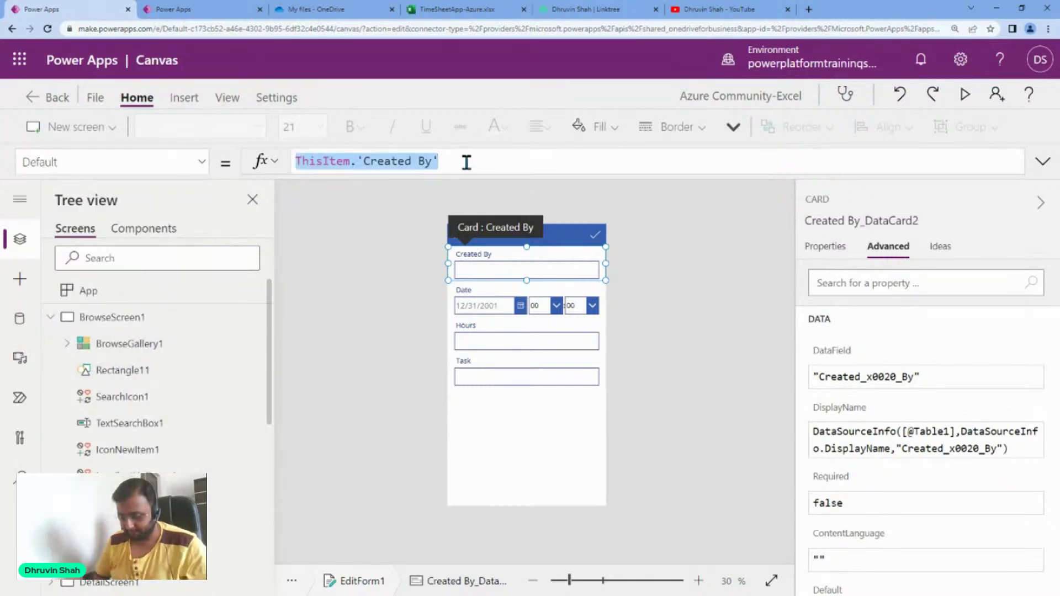
{"action": "type", "text": "User"}
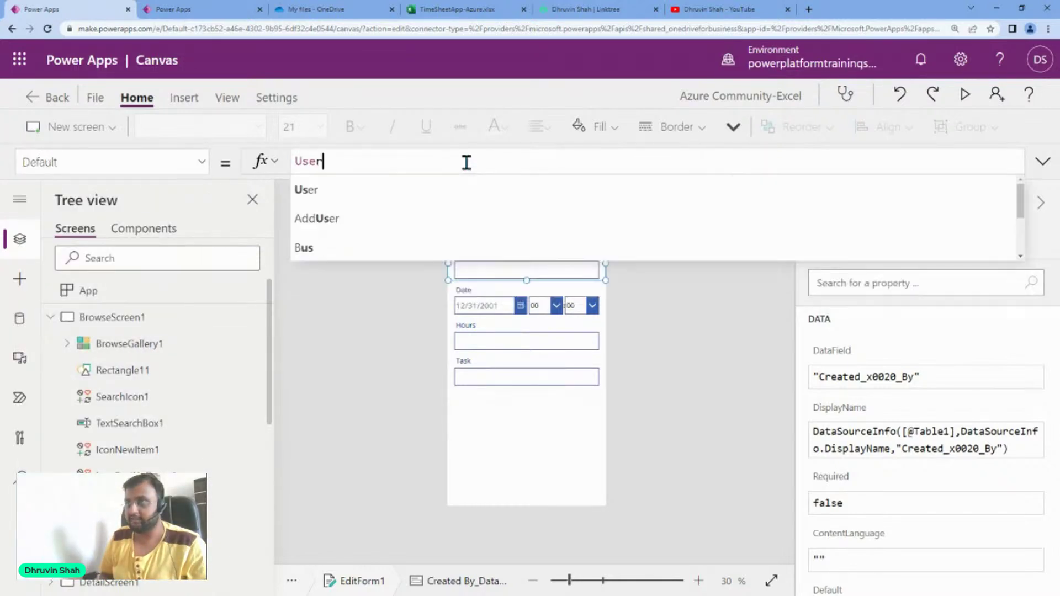
{"action": "type", "text": "()"}
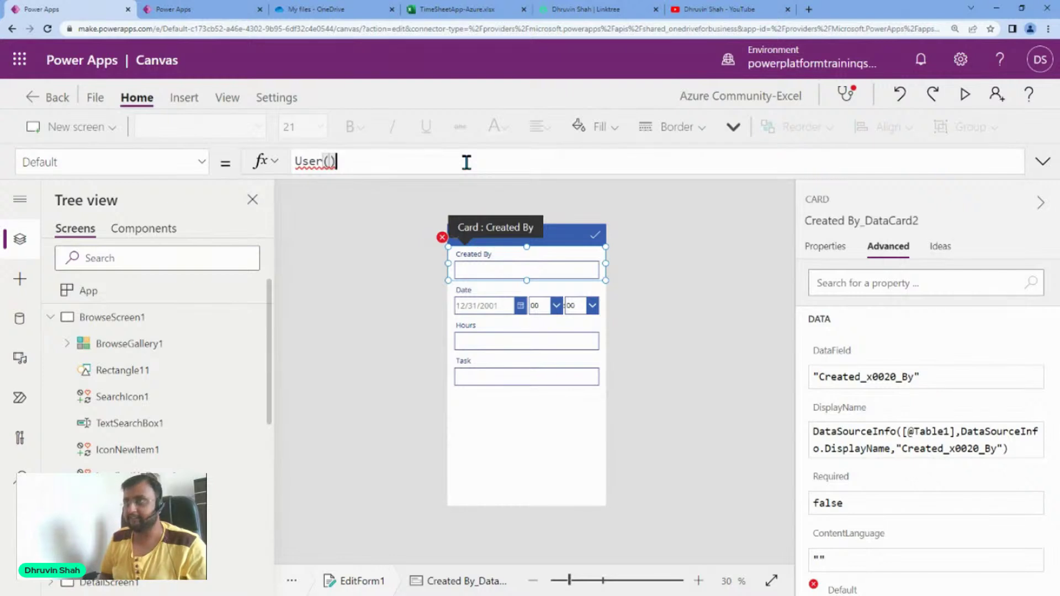
{"action": "type", "text": "."}
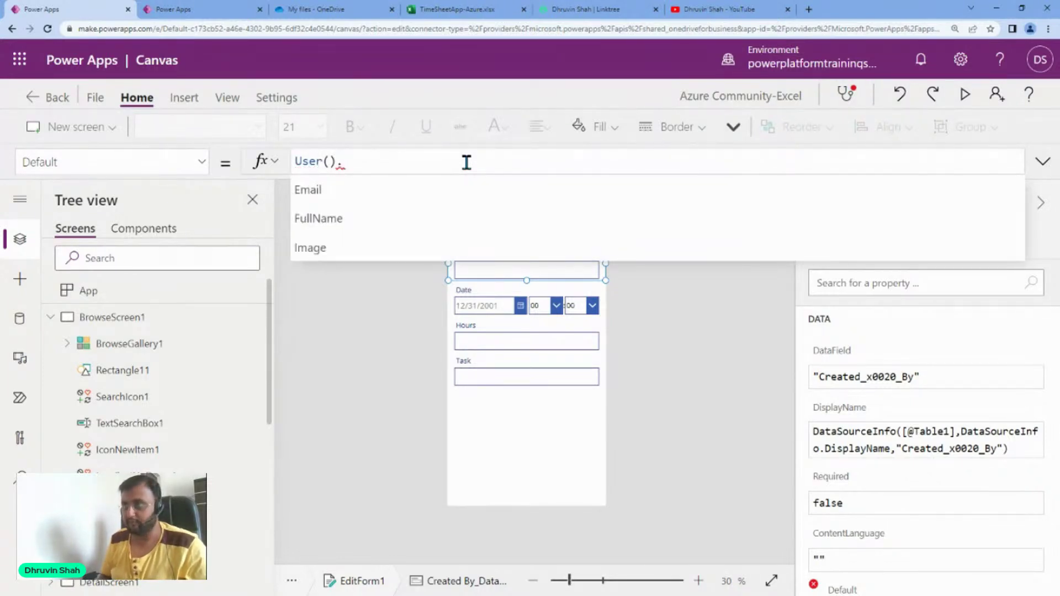
{"action": "key", "text": "Down"}
{"action": "key", "text": "Down"}
{"action": "key", "text": "Tab"}
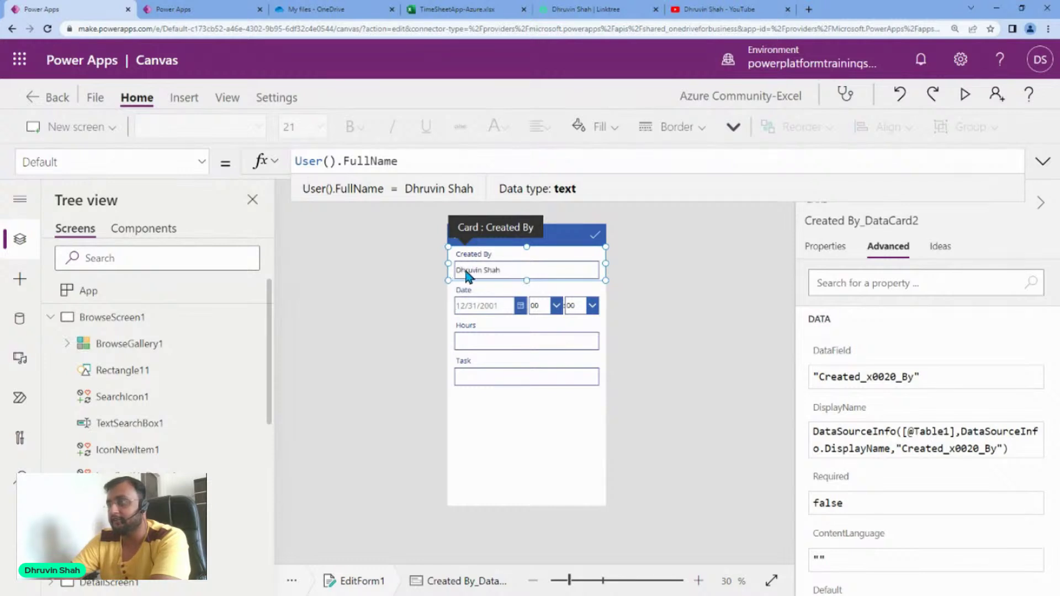
- Unlock the Date card in EditForm1 and display the formula of its Default property
{"action": "left_click", "coordinate": [468, 309]}
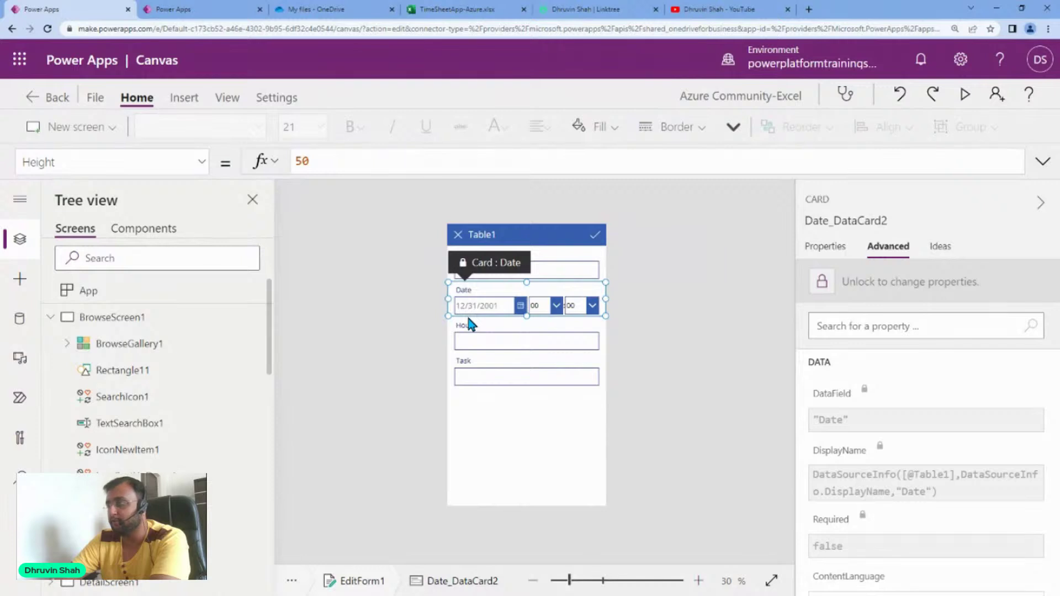
{"action": "left_click", "coordinate": [831, 281]}
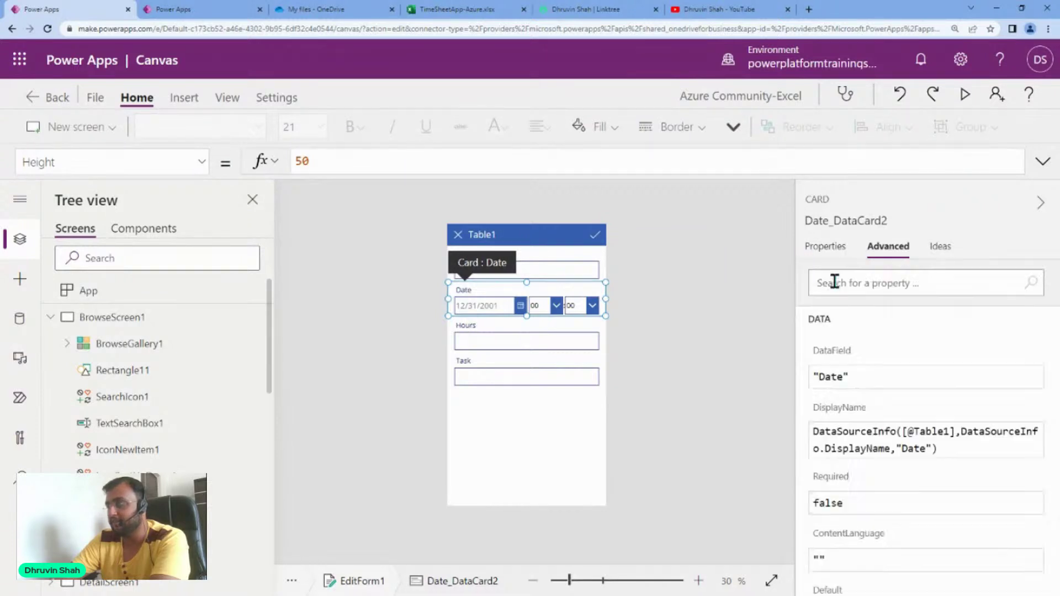
{"action": "left_click", "coordinate": [828, 247]}
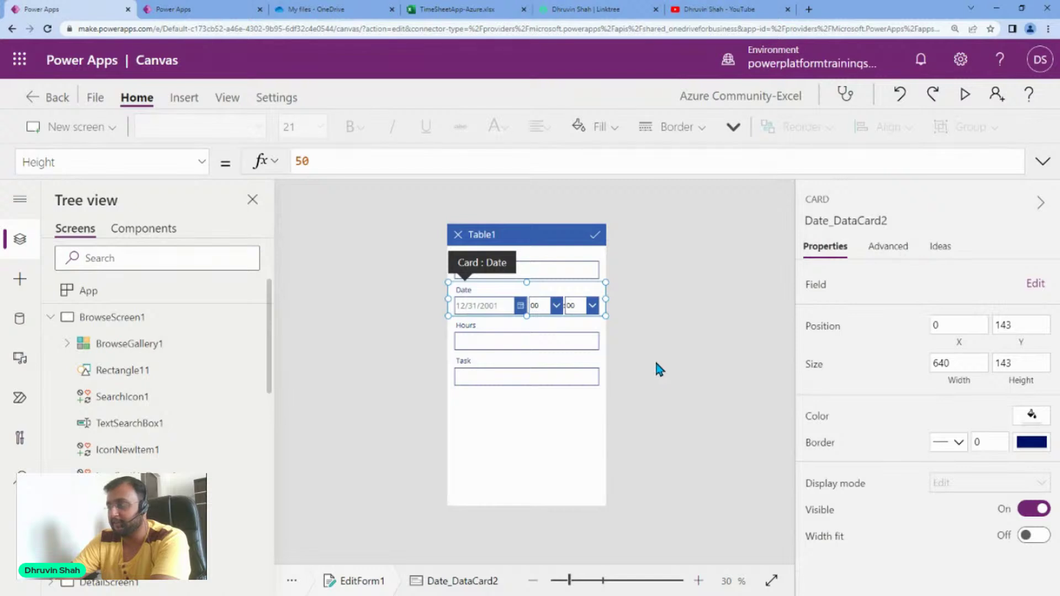
{"action": "left_click", "coordinate": [203, 170]}
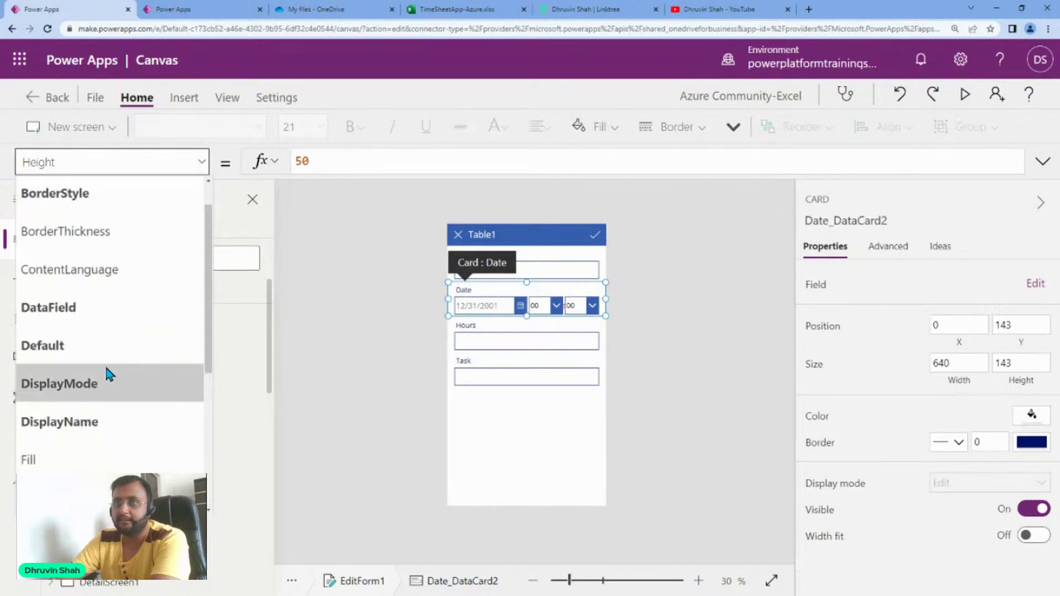
{"action": "left_click", "coordinate": [116, 346]}
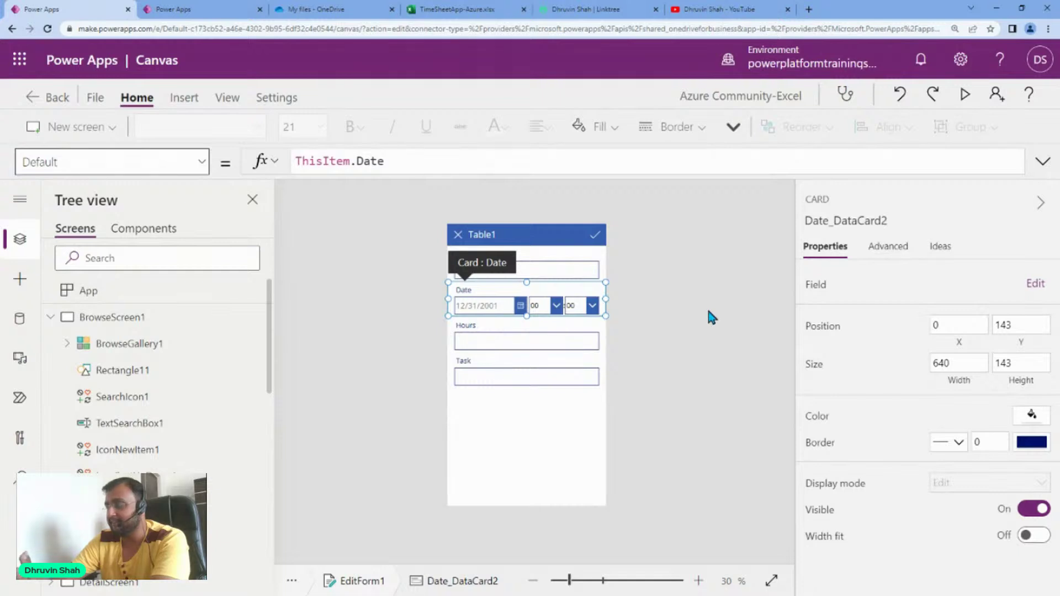
- Reorder the fields of EditForm1 to Task, Hours, Date and Created By
{"action": "left_click", "coordinate": [1037, 284]}
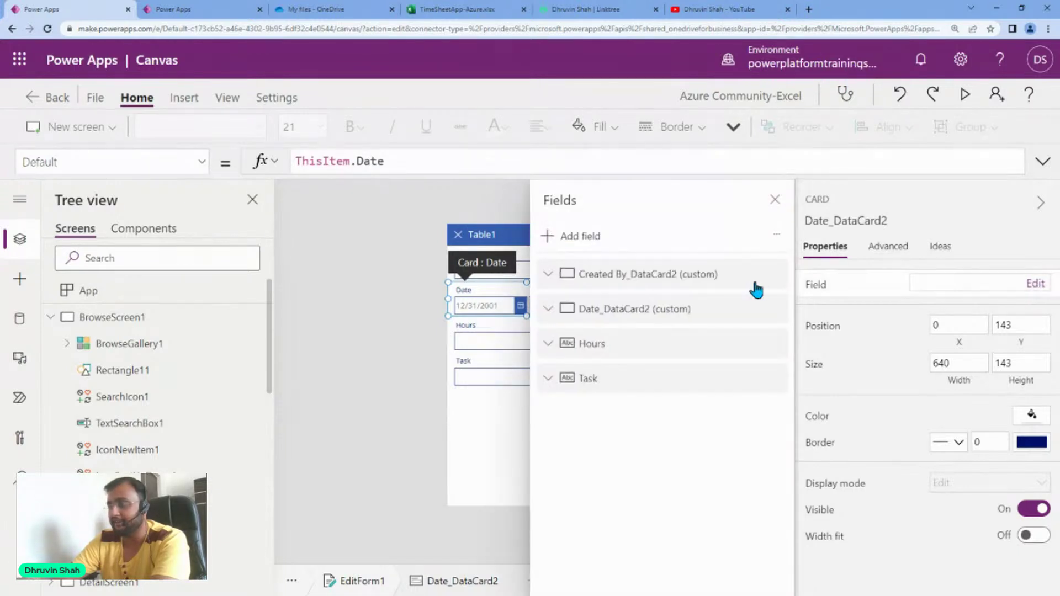
{"action": "left_click_drag", "start_coordinate": [620, 383], "coordinate": [628, 280]}
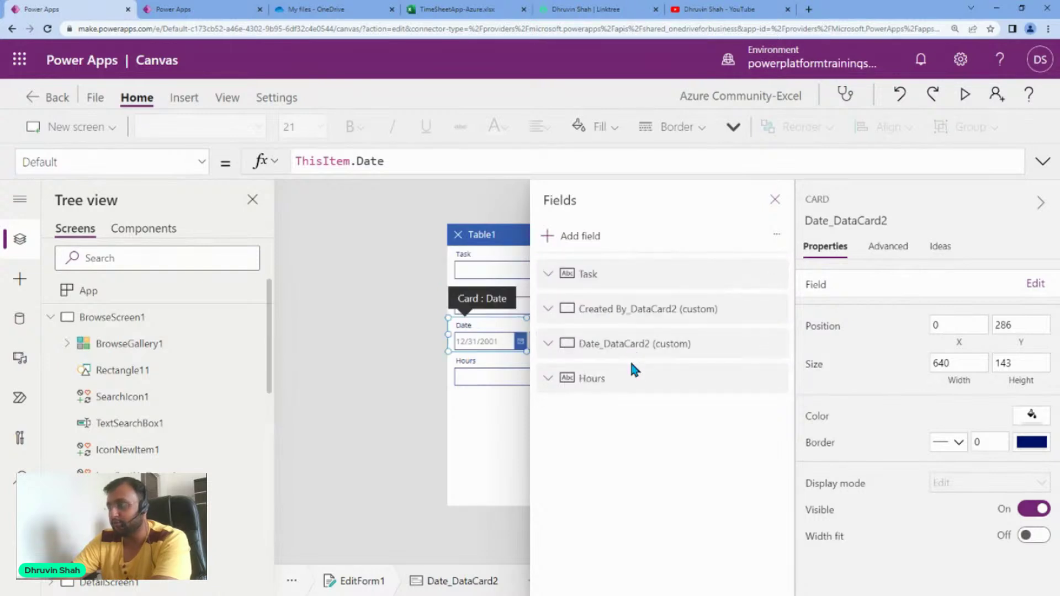
{"action": "left_click_drag", "start_coordinate": [627, 381], "coordinate": [632, 321]}
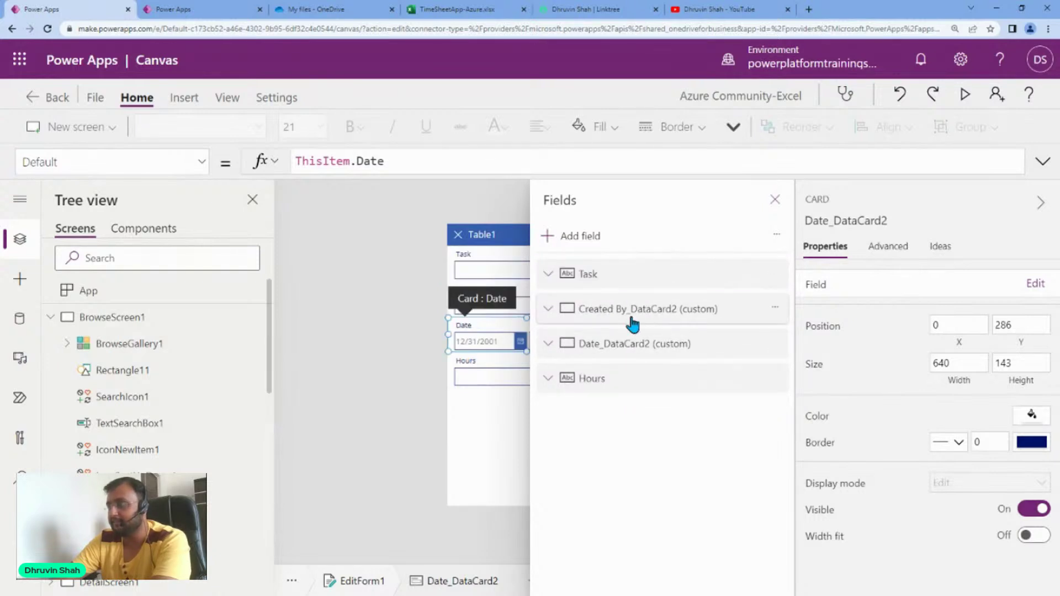
{"action": "left_click", "coordinate": [636, 354]}
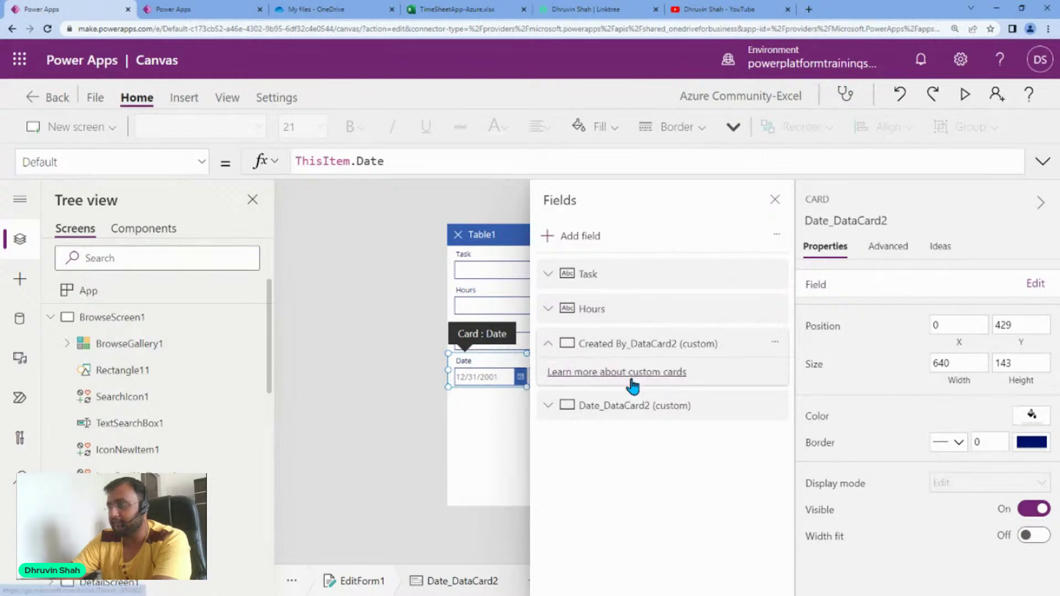
{"action": "left_click", "coordinate": [629, 372]}
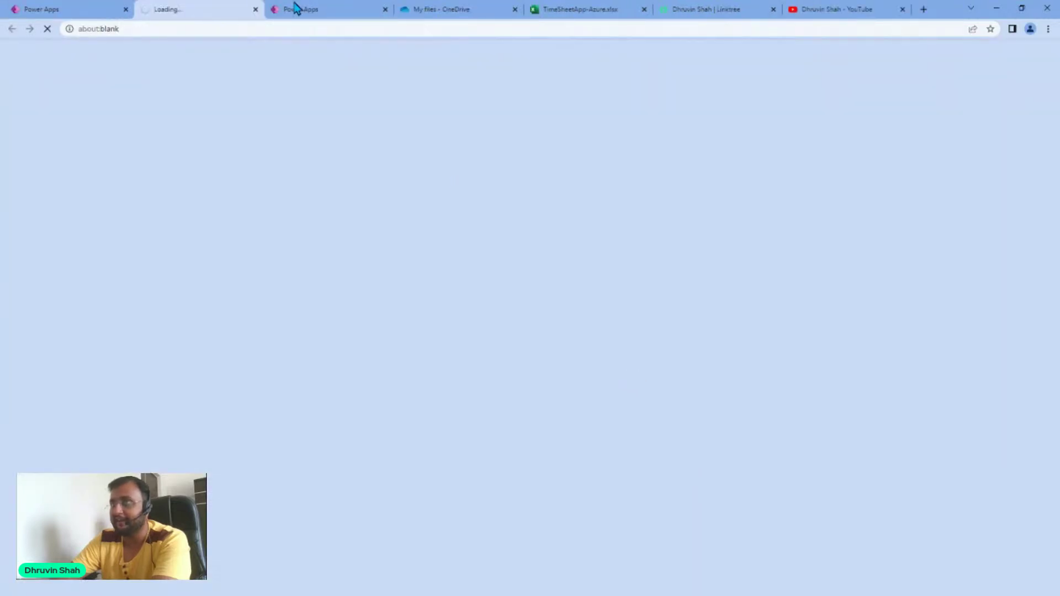
{"action": "left_click", "coordinate": [52, 10]}
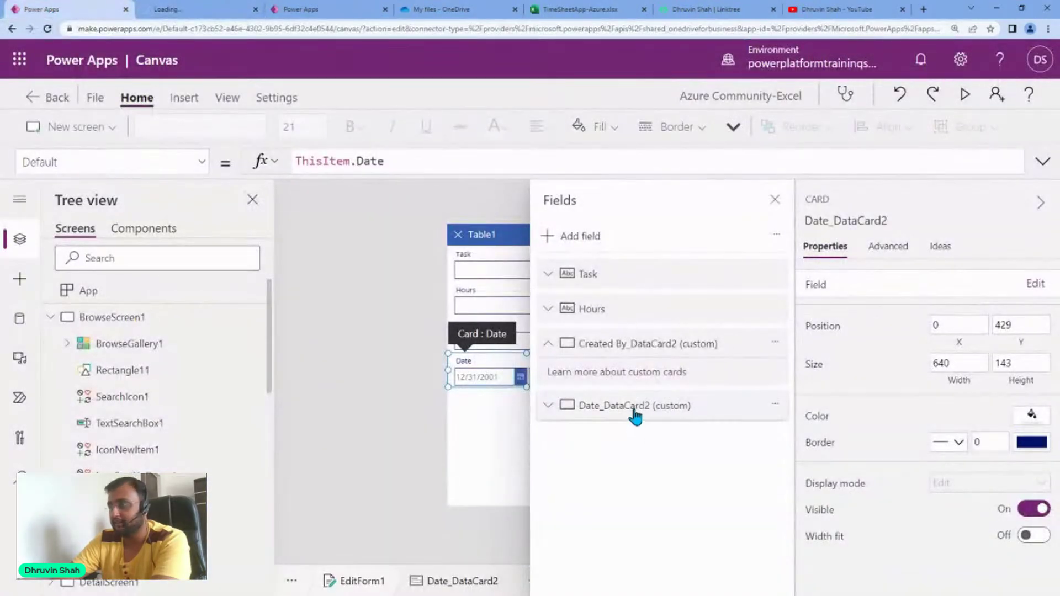
{"action": "left_click_drag", "start_coordinate": [635, 414], "coordinate": [643, 338]}
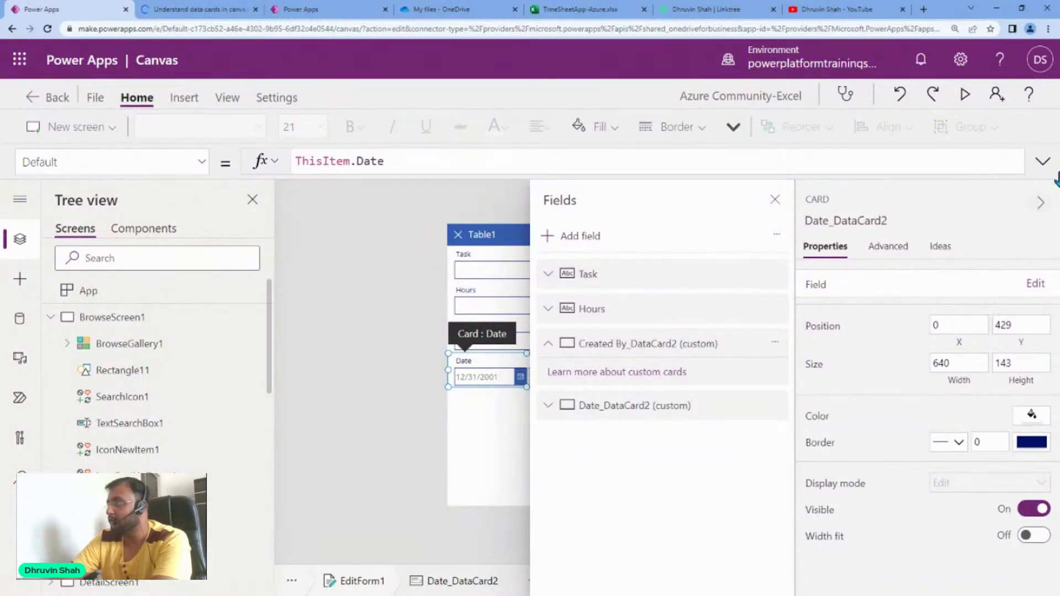
- Collapse the properties pane, reduce the browser zoom and select BrowseGallery1 on BrowseScreen1
{"action": "left_click", "coordinate": [1039, 203]}
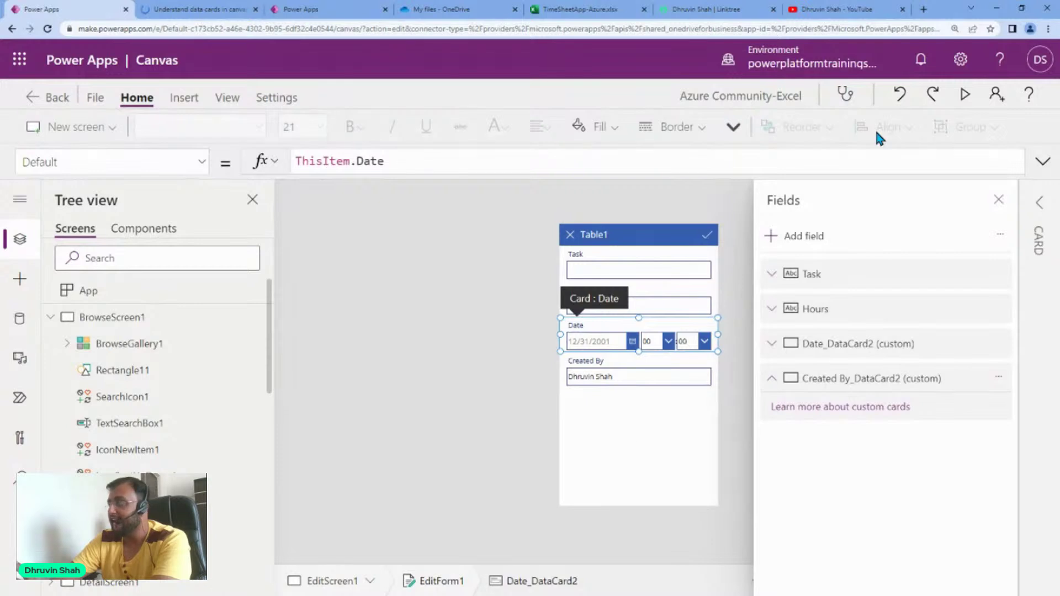
{"action": "left_click", "coordinate": [624, 262]}
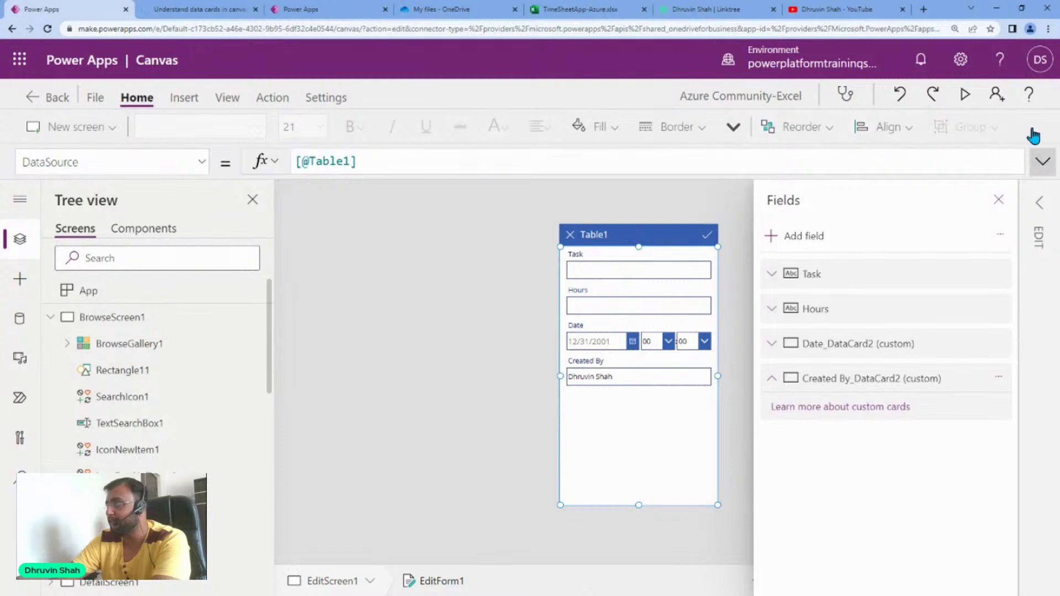
{"action": "left_click", "coordinate": [1048, 31]}
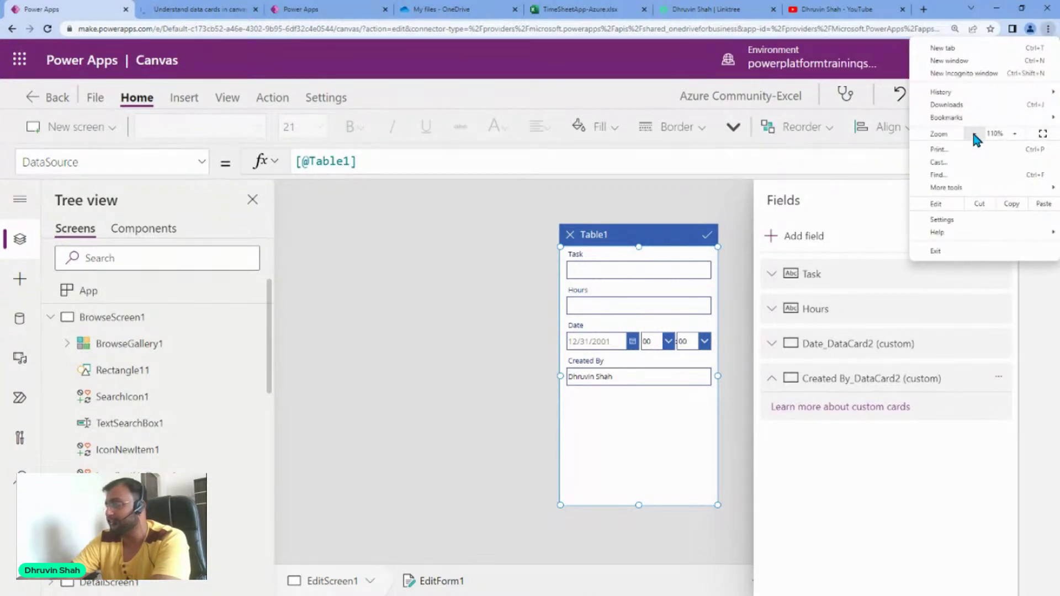
{"action": "left_click", "coordinate": [974, 134]}
{"action": "left_click", "coordinate": [645, 232]}
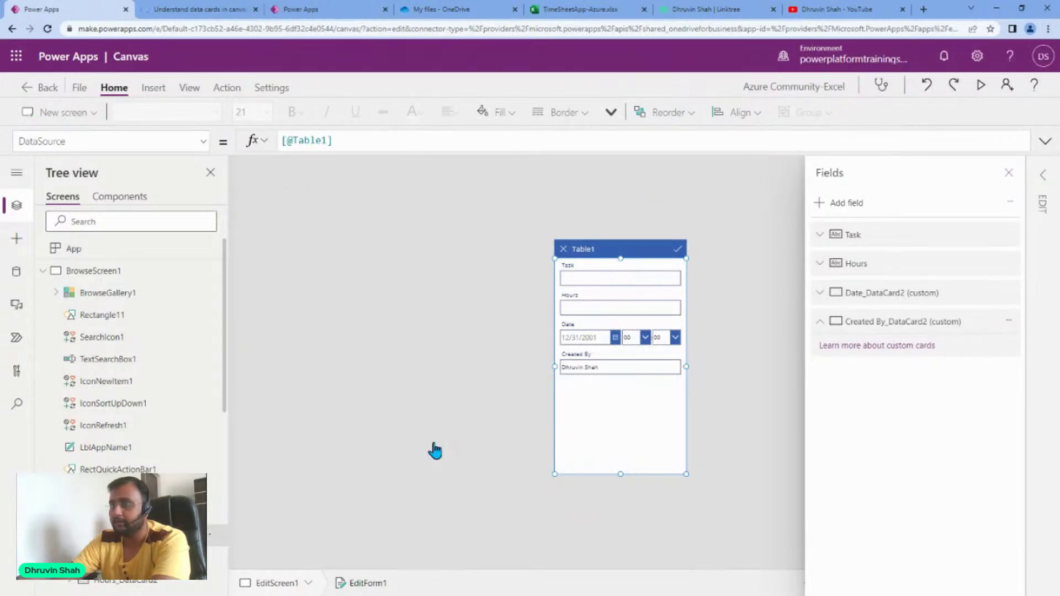
{"action": "left_click", "coordinate": [107, 279]}
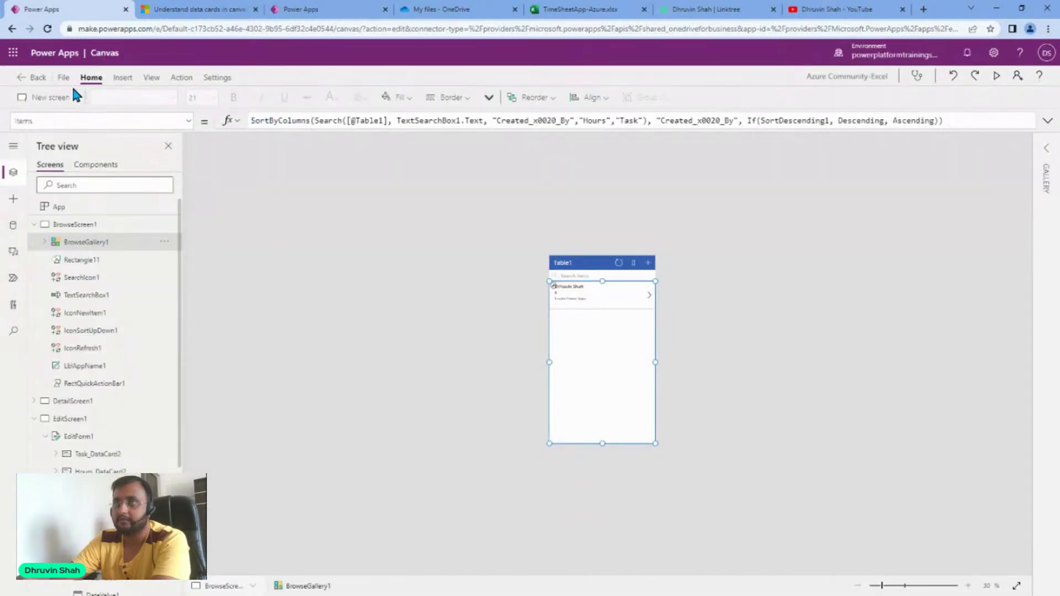
- Try the Dark Yellow, Dark Blue and Forest themes on the app and apply the Steel theme
{"action": "left_click", "coordinate": [65, 78]}
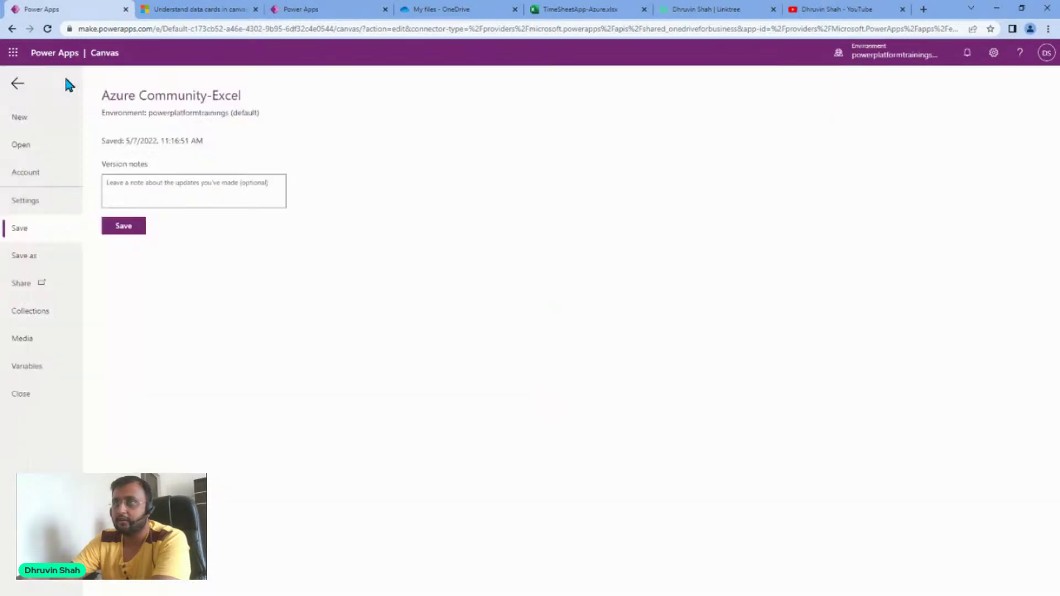
{"action": "left_click", "coordinate": [17, 85]}
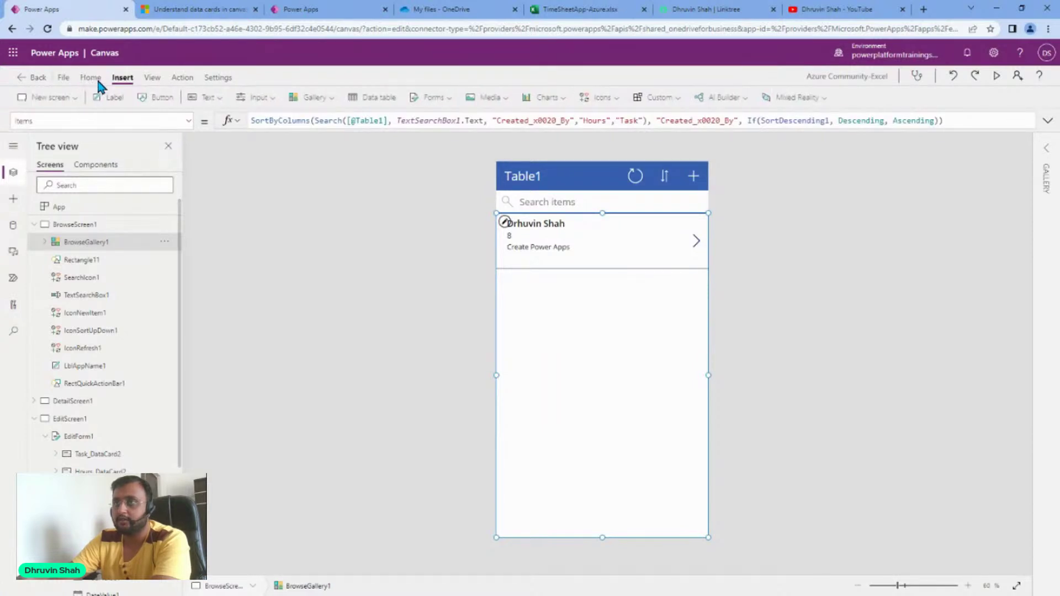
{"action": "left_click", "coordinate": [131, 98]}
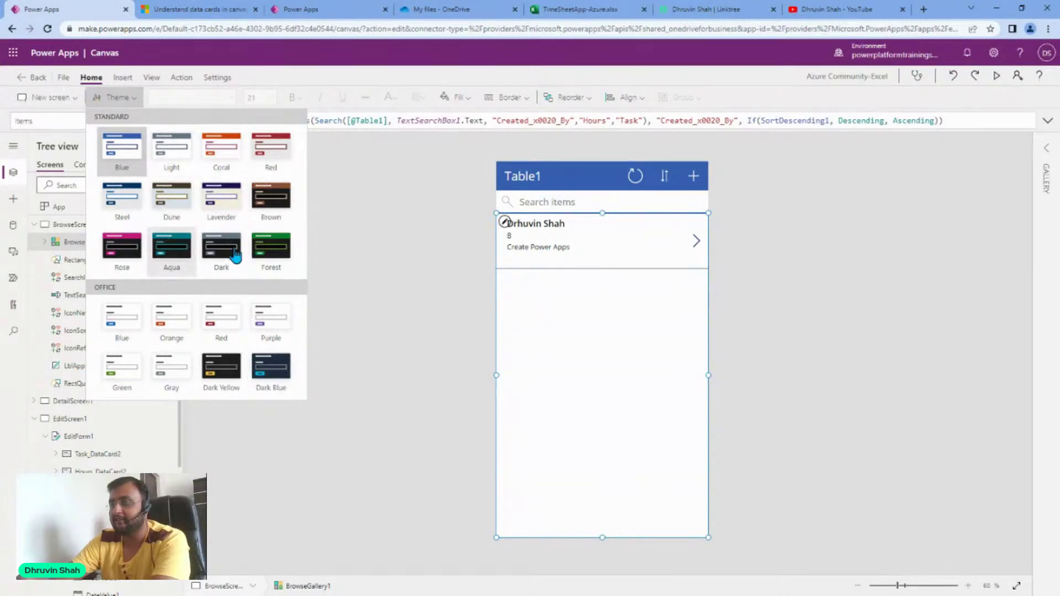
{"action": "left_click", "coordinate": [220, 379]}
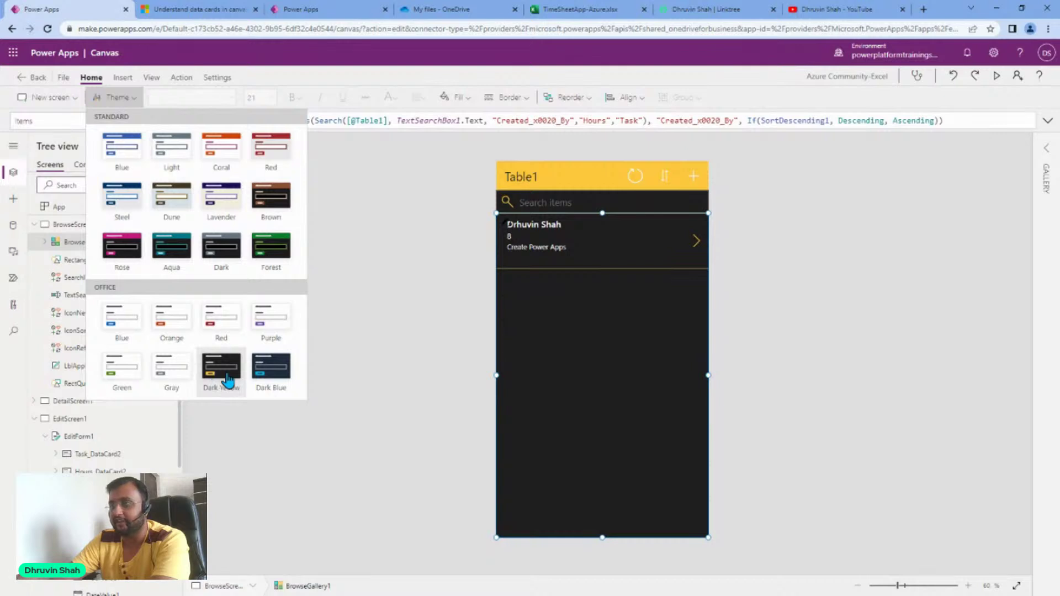
{"action": "left_click", "coordinate": [258, 381]}
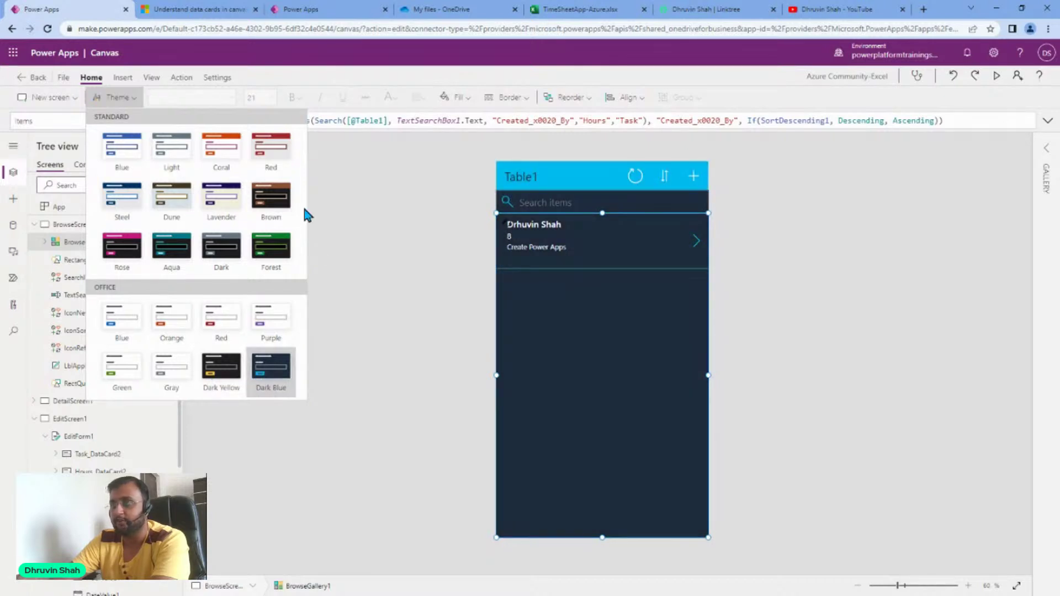
{"action": "left_click", "coordinate": [274, 259]}
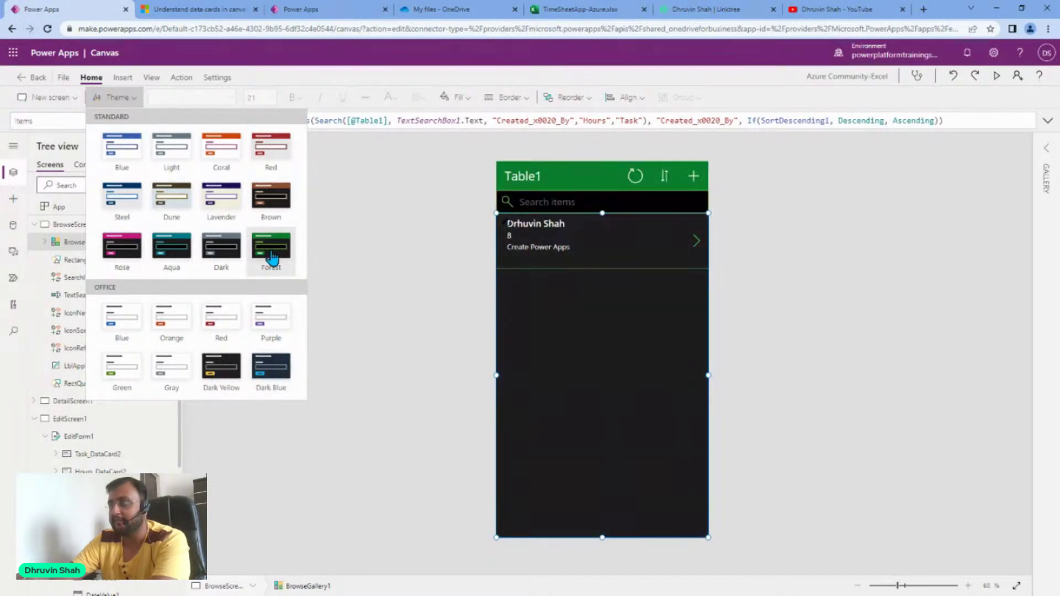
{"action": "left_click", "coordinate": [122, 197]}
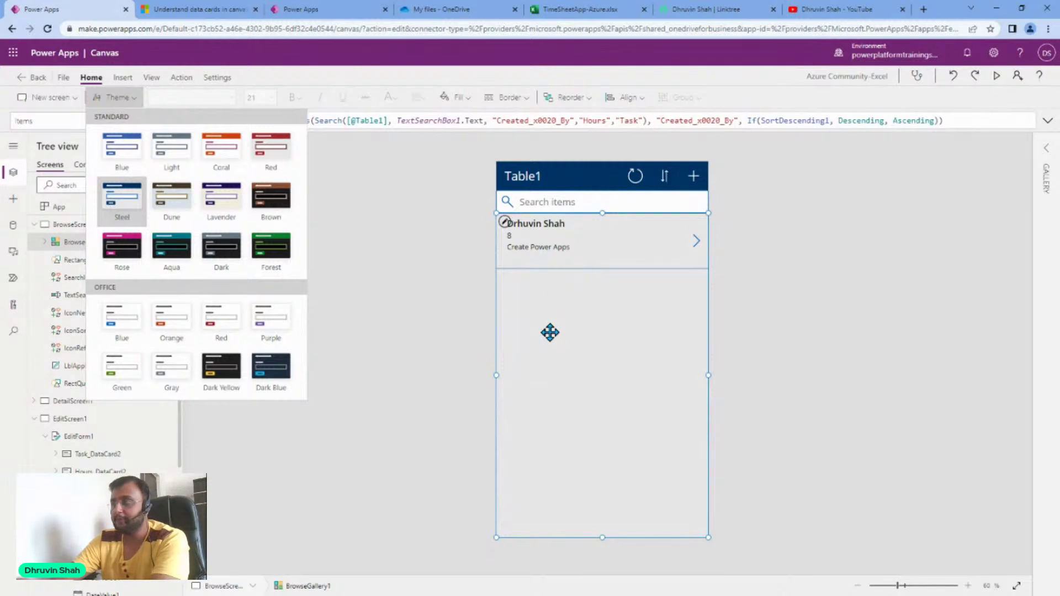
{"action": "left_click", "coordinate": [877, 298]}
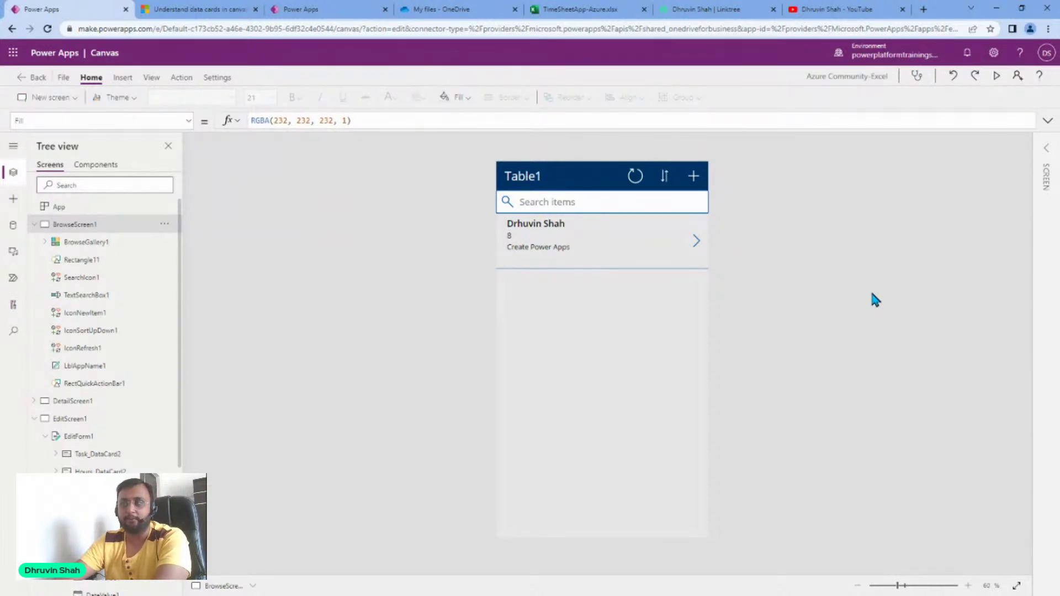
- Switch to SharePoint, open the site contents of the Leaves site and start creating a new list
{"action": "left_click", "coordinate": [13, 52]}
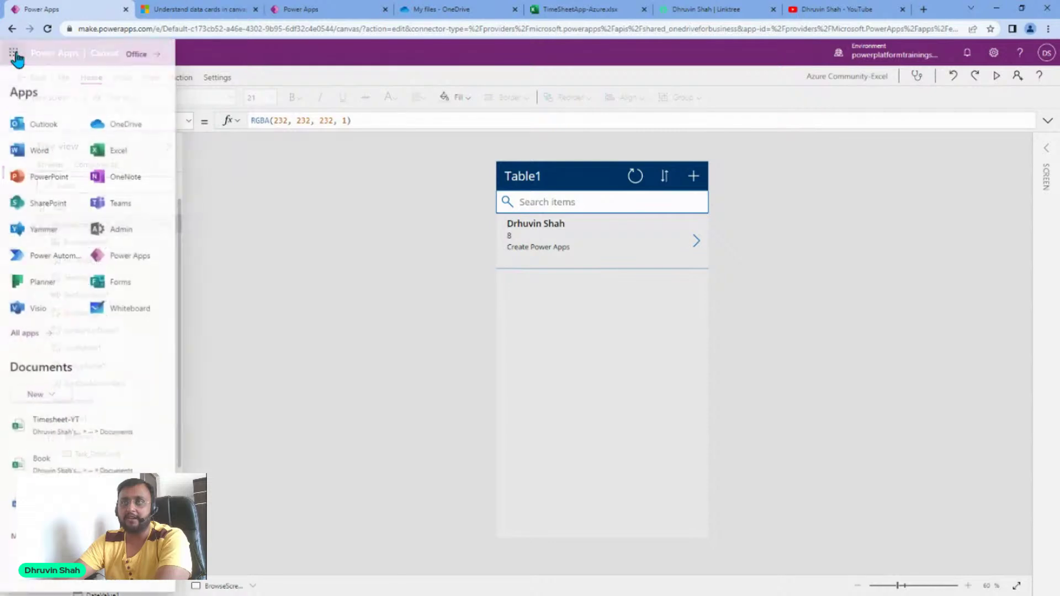
{"action": "left_click", "coordinate": [50, 204]}
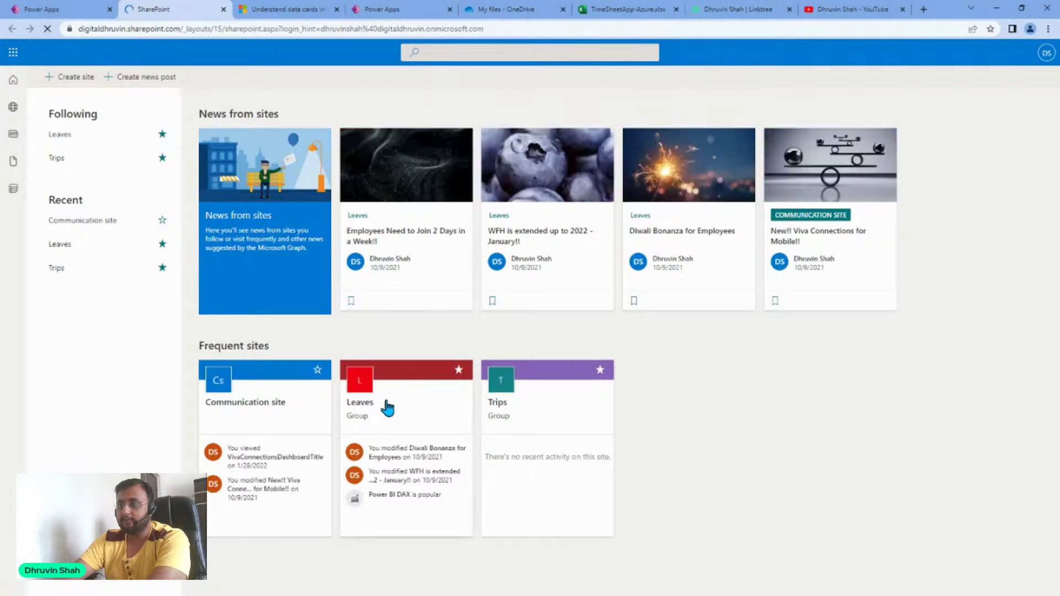
{"action": "left_click", "coordinate": [388, 408]}
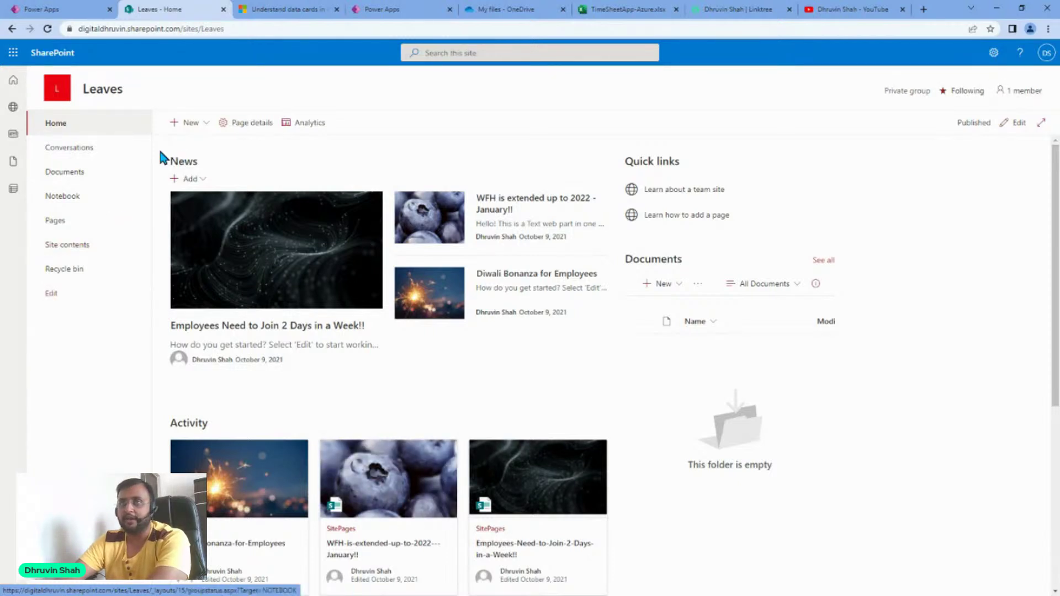
{"action": "left_click", "coordinate": [86, 250]}
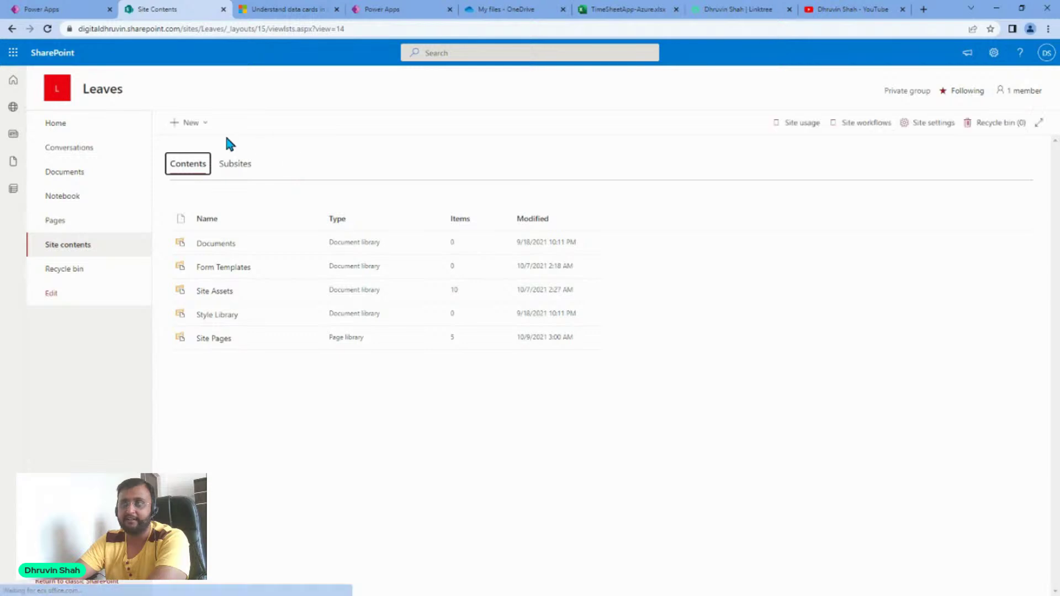
{"action": "left_click", "coordinate": [205, 135]}
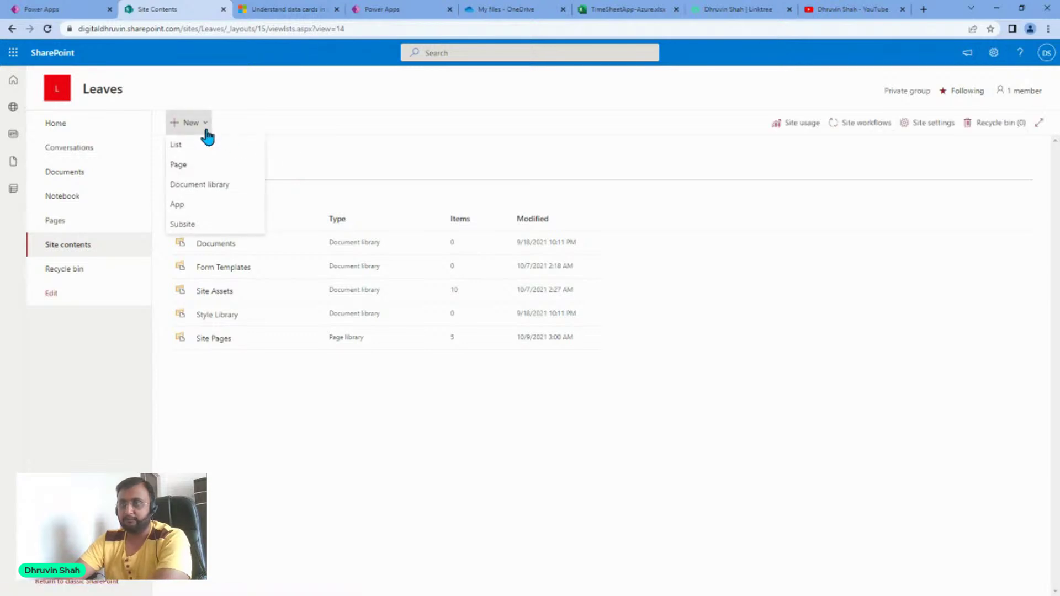
{"action": "left_click", "coordinate": [230, 148]}
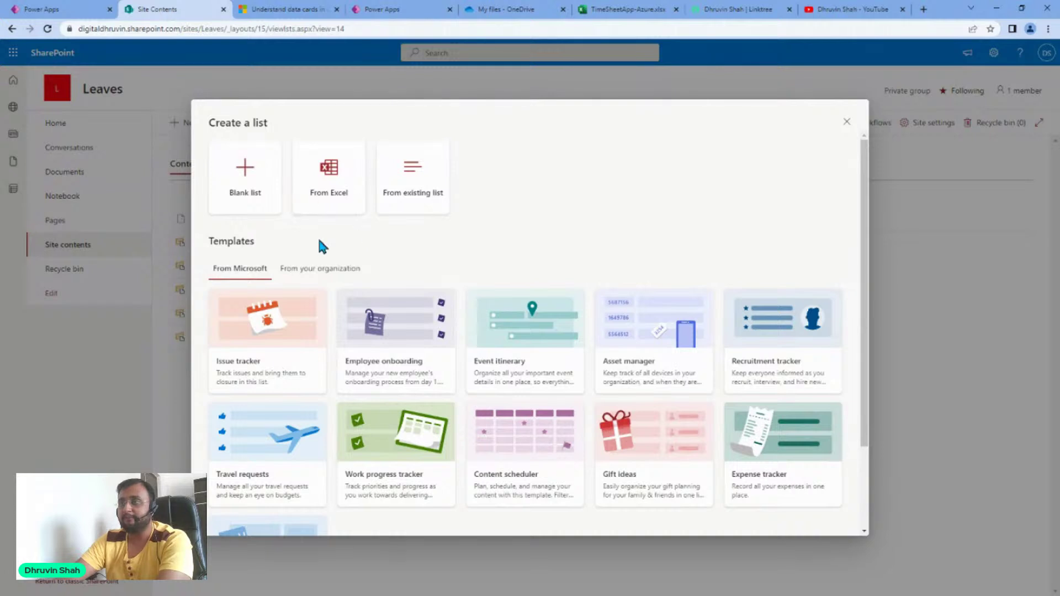
- Switch to the TimeSheetApp-Azure.xlsx workbook in Excel for the web and download a copy of it
{"action": "left_click", "coordinate": [635, 10]}
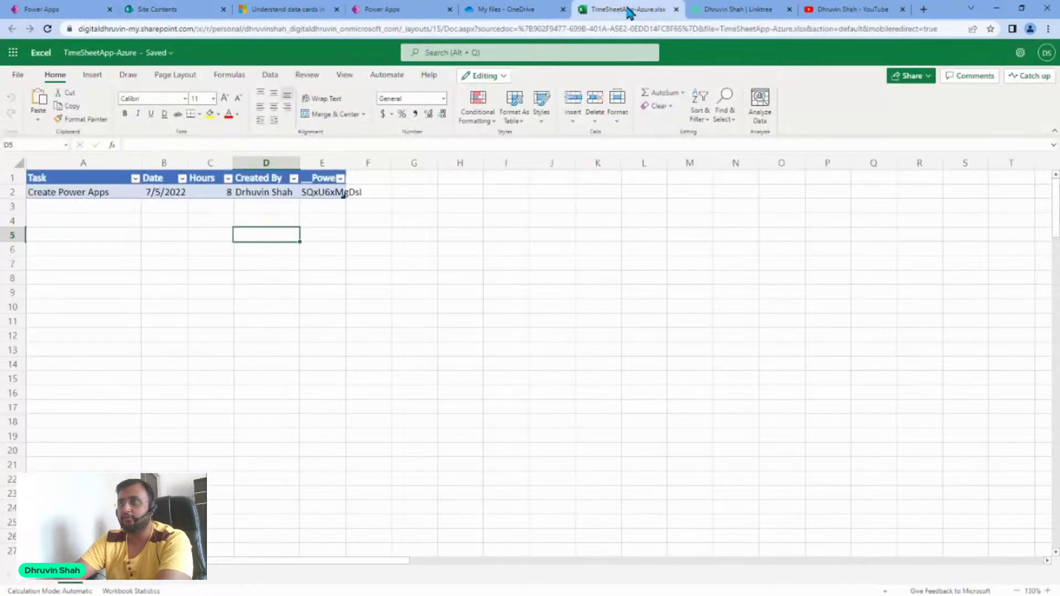
{"action": "left_click", "coordinate": [18, 75]}
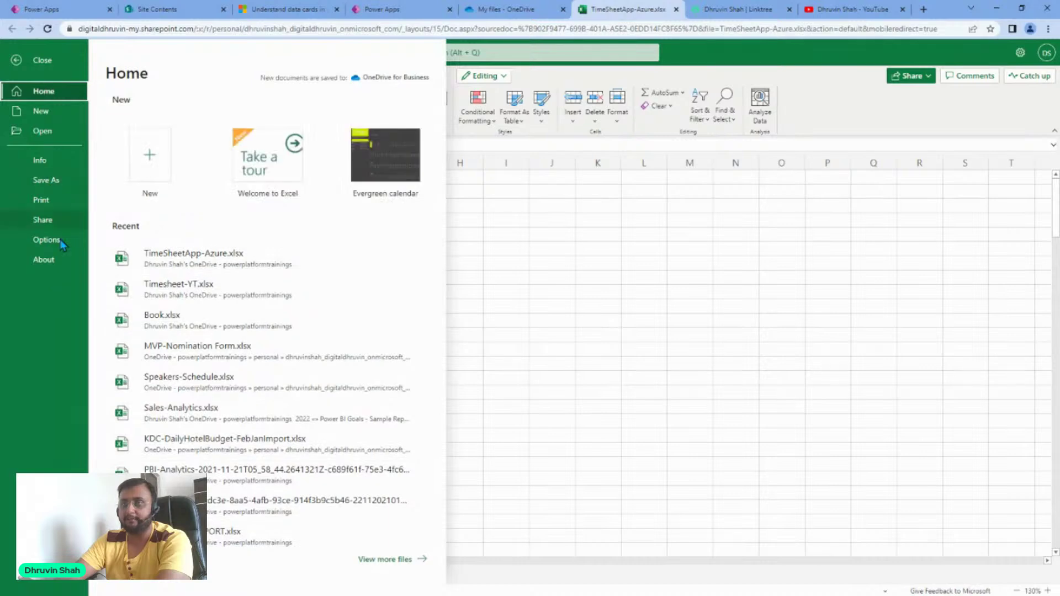
{"action": "left_click", "coordinate": [63, 178]}
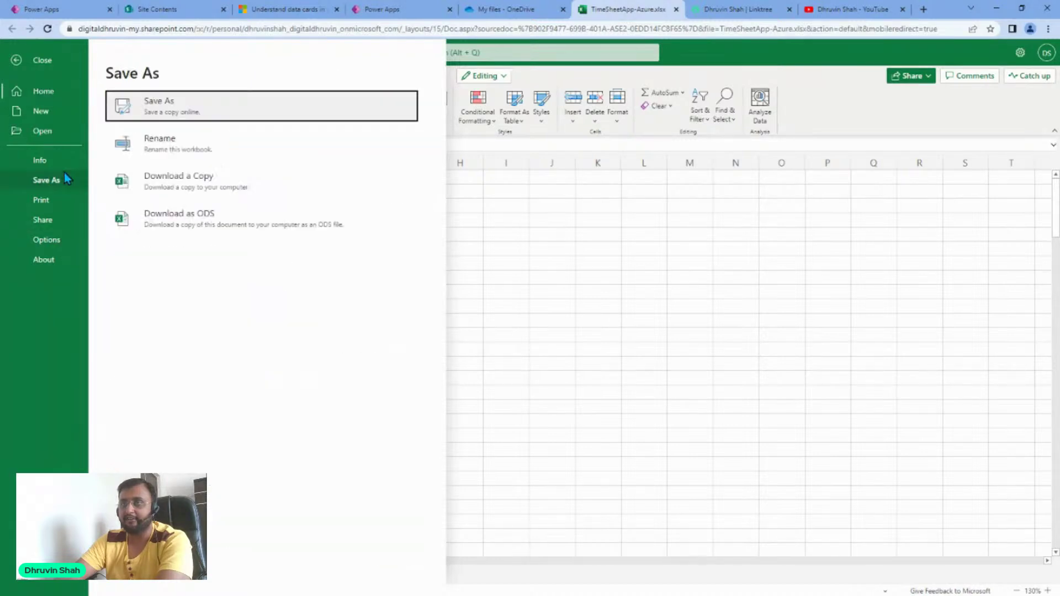
{"action": "left_click", "coordinate": [209, 185]}
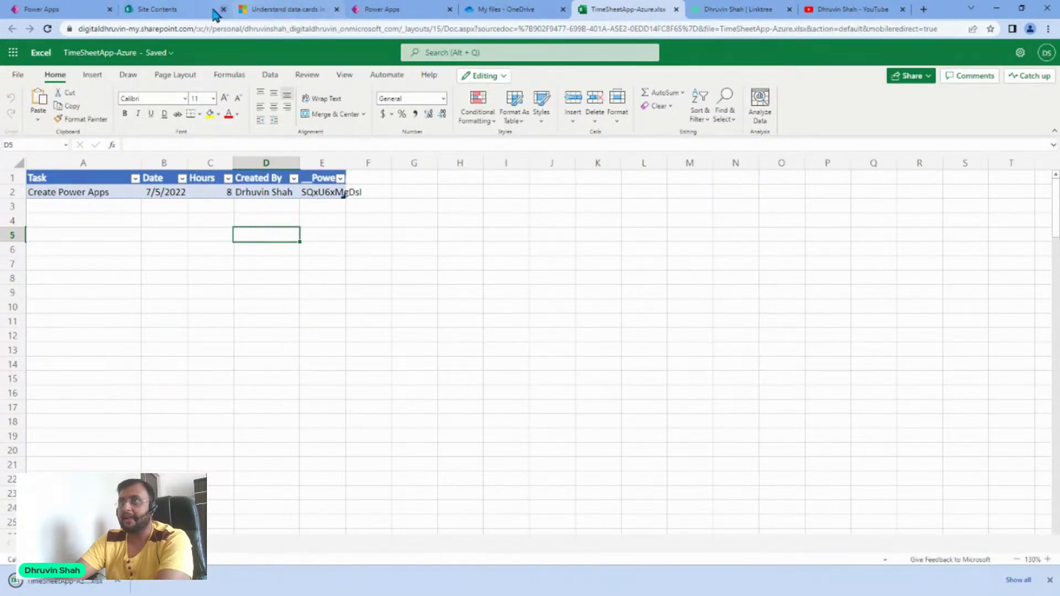
- Switch to the SharePoint Leaves site and create the list from Excel by uploading the downloaded TimeSheetApp-Azure workbook
{"action": "left_click", "coordinate": [168, 9]}
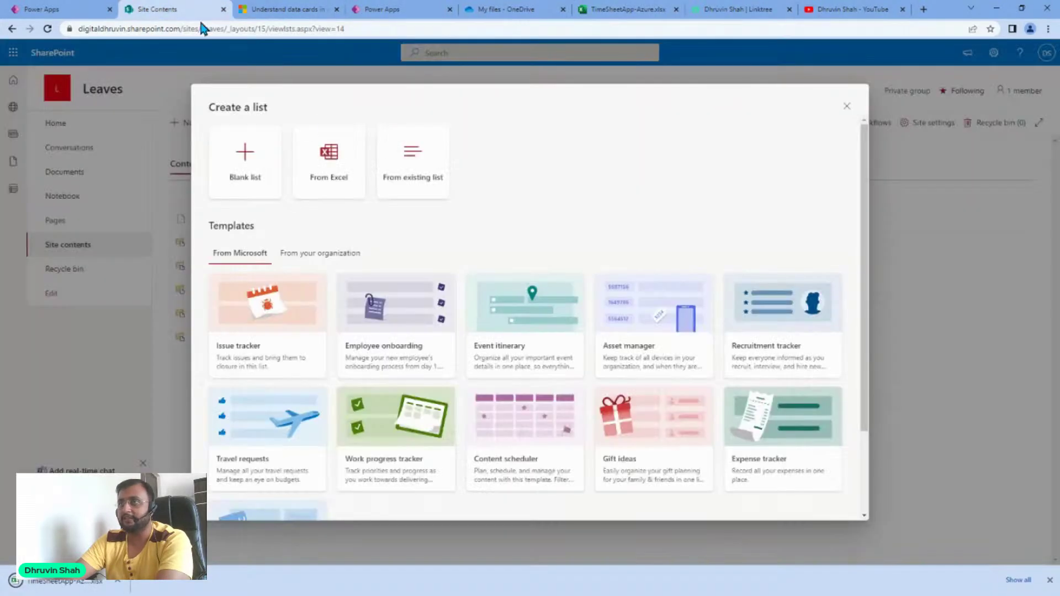
{"action": "left_click", "coordinate": [328, 178]}
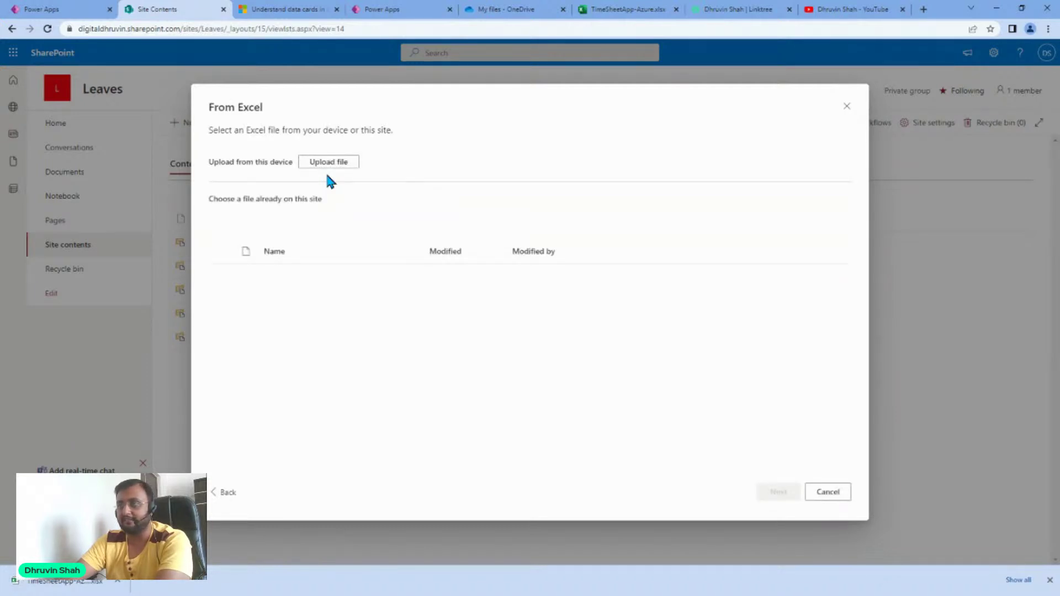
{"action": "left_click", "coordinate": [332, 165]}
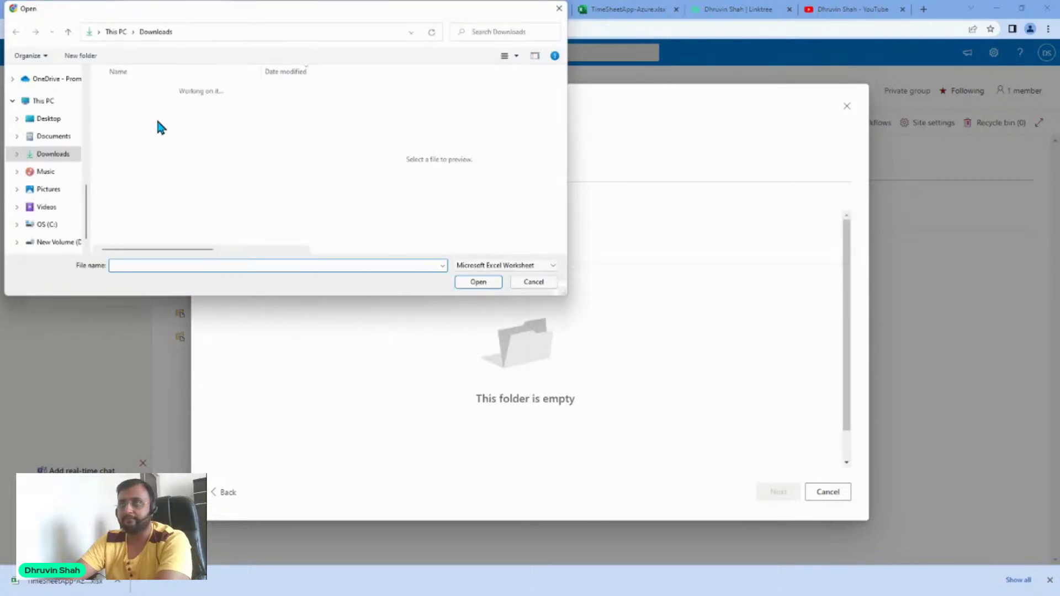
{"action": "left_click", "coordinate": [151, 106]}
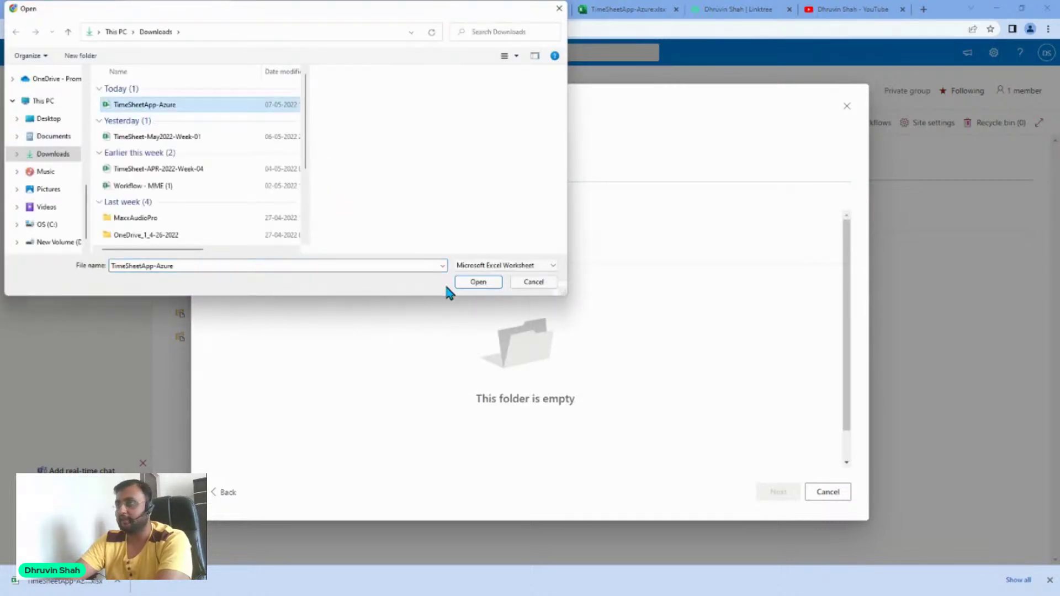
{"action": "left_click", "coordinate": [481, 282]}
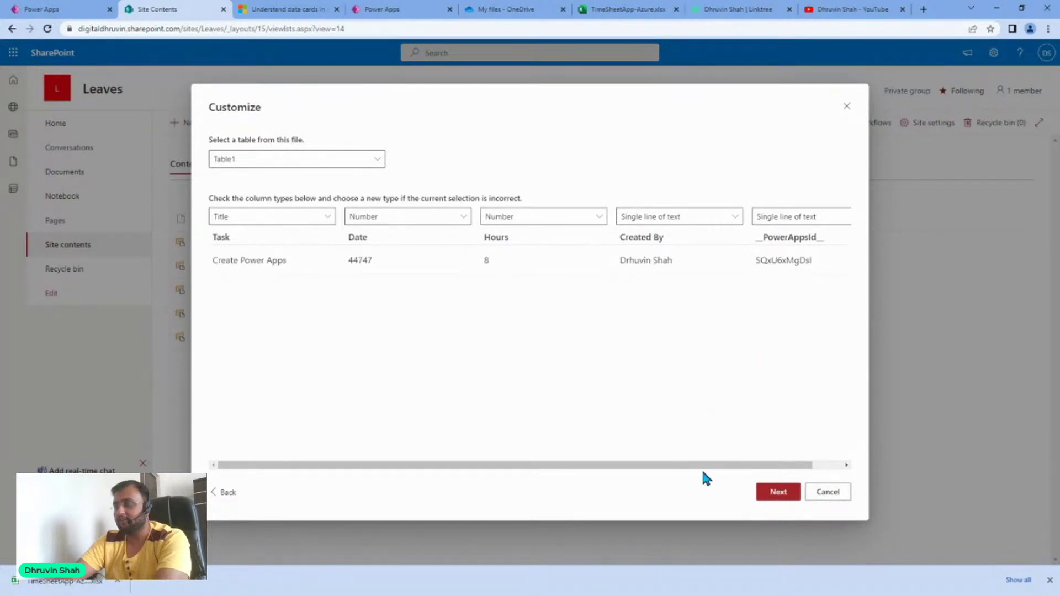
- Review the imported columns of Table1 and set the Date column's type to Date and time
{"action": "scroll", "coordinate": [703, 473], "scroll_direction": "right", "scroll_amount": 1}
{"action": "scroll", "coordinate": [750, 482], "scroll_direction": "left", "scroll_amount": 1}
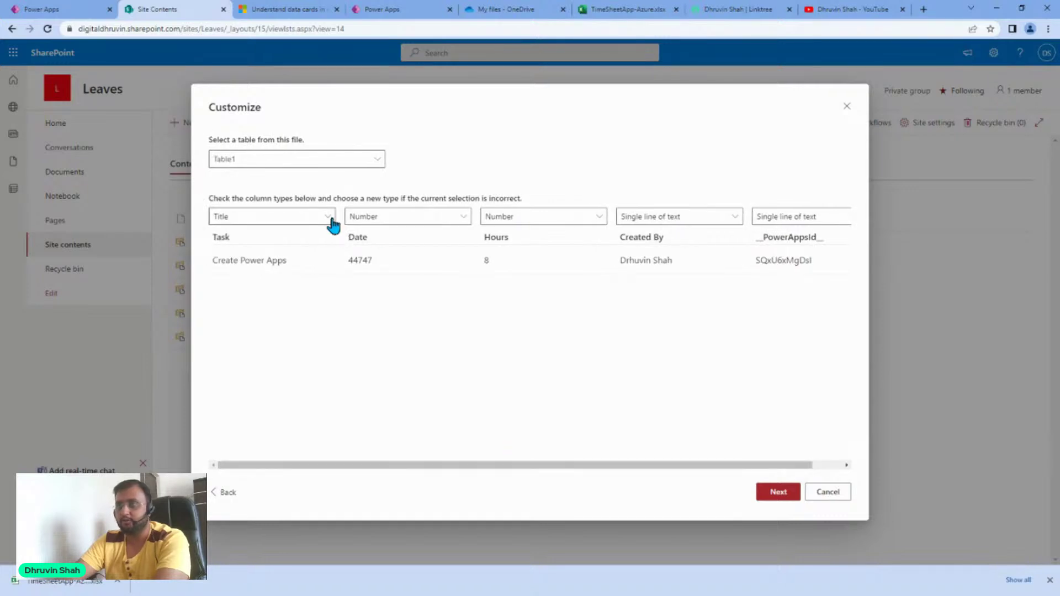
{"action": "left_click", "coordinate": [425, 224]}
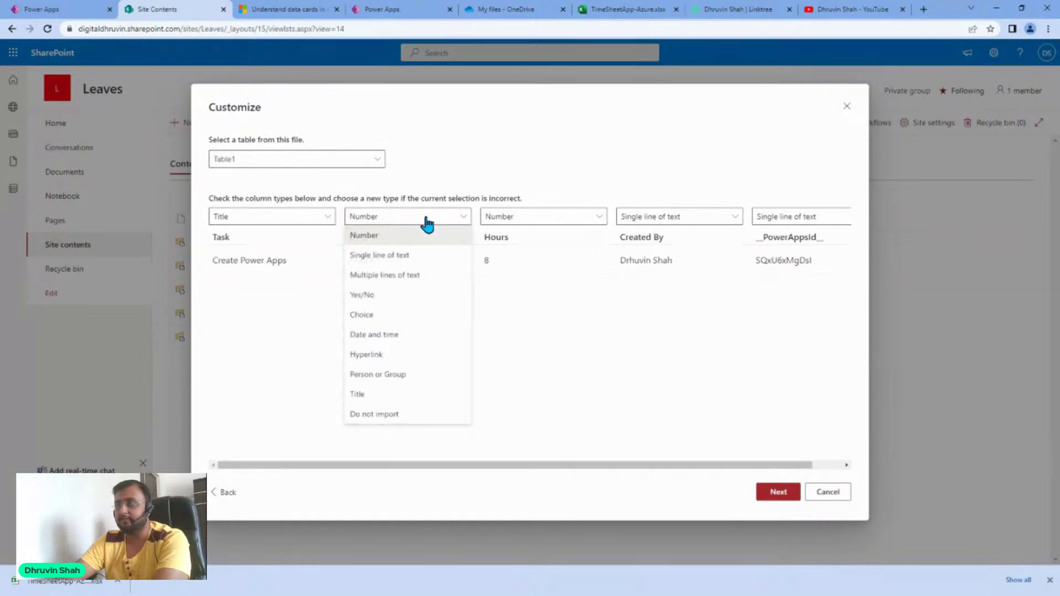
{"action": "left_click", "coordinate": [408, 339]}
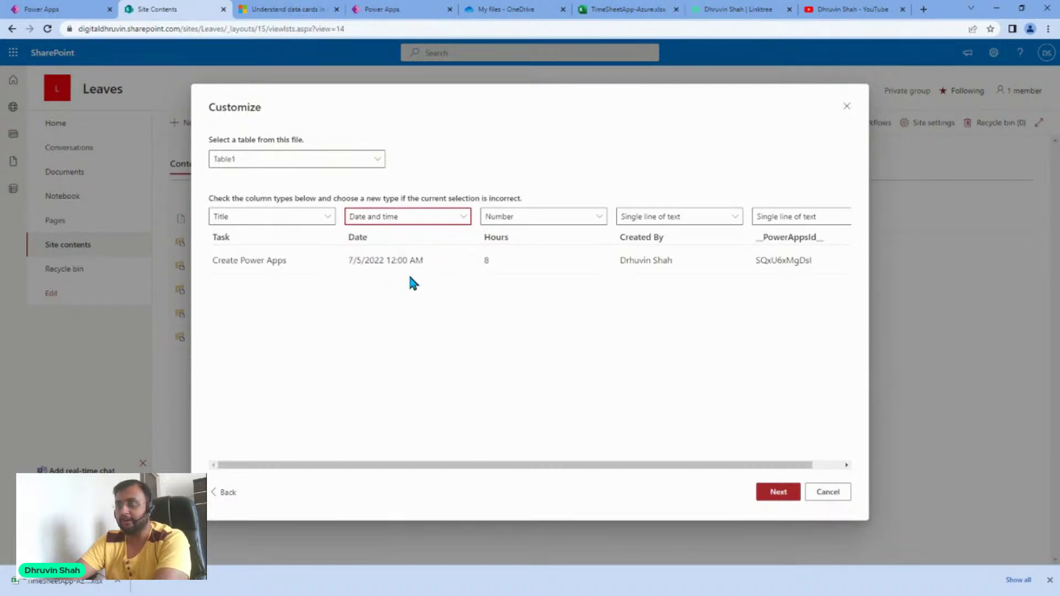
{"action": "left_click", "coordinate": [427, 227]}
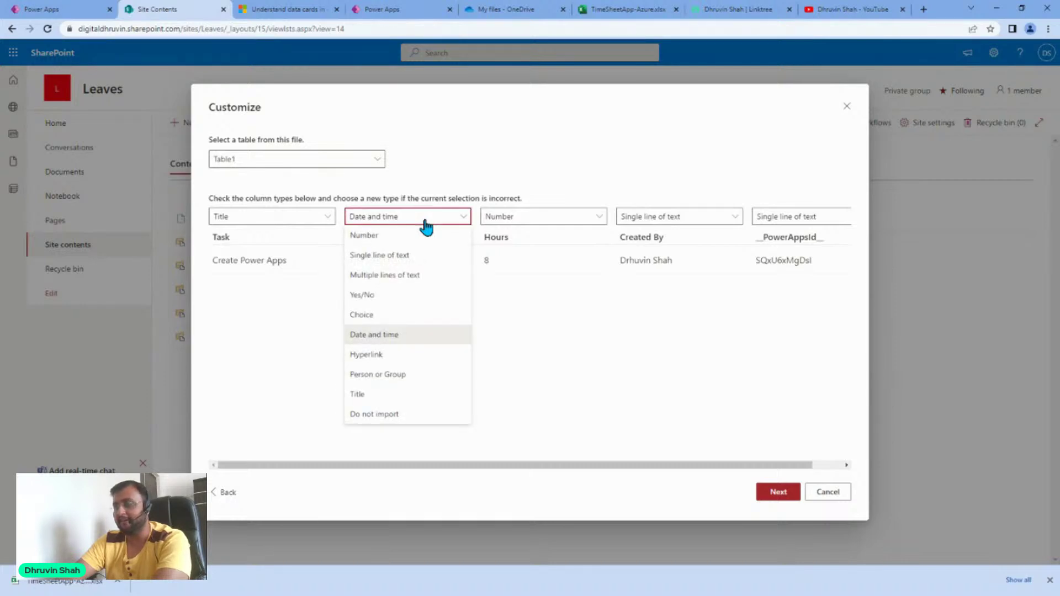
{"action": "left_click", "coordinate": [426, 227]}
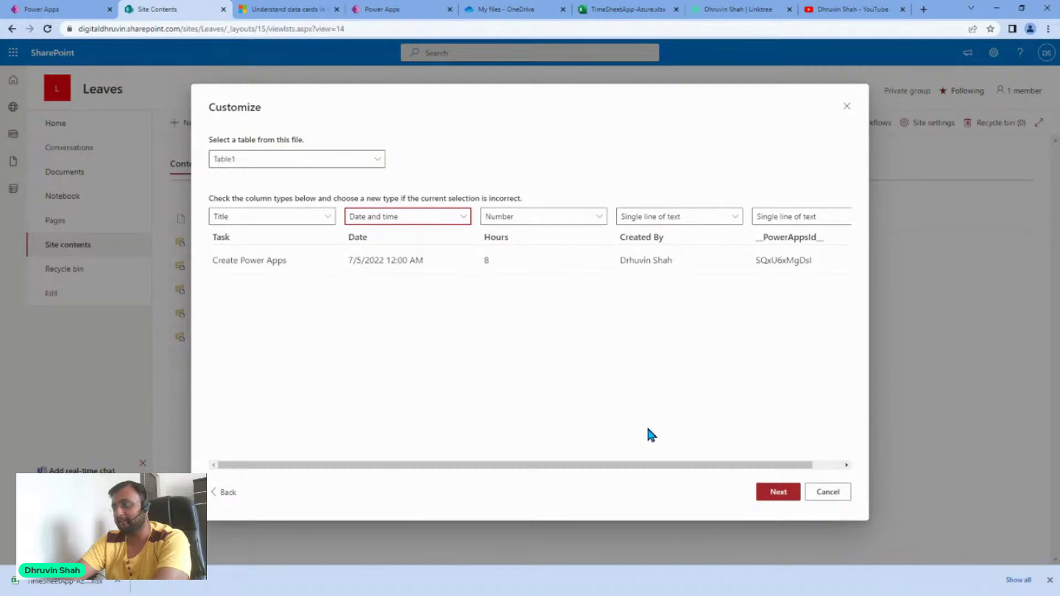
{"action": "left_click_drag", "start_coordinate": [643, 467], "coordinate": [781, 407]}
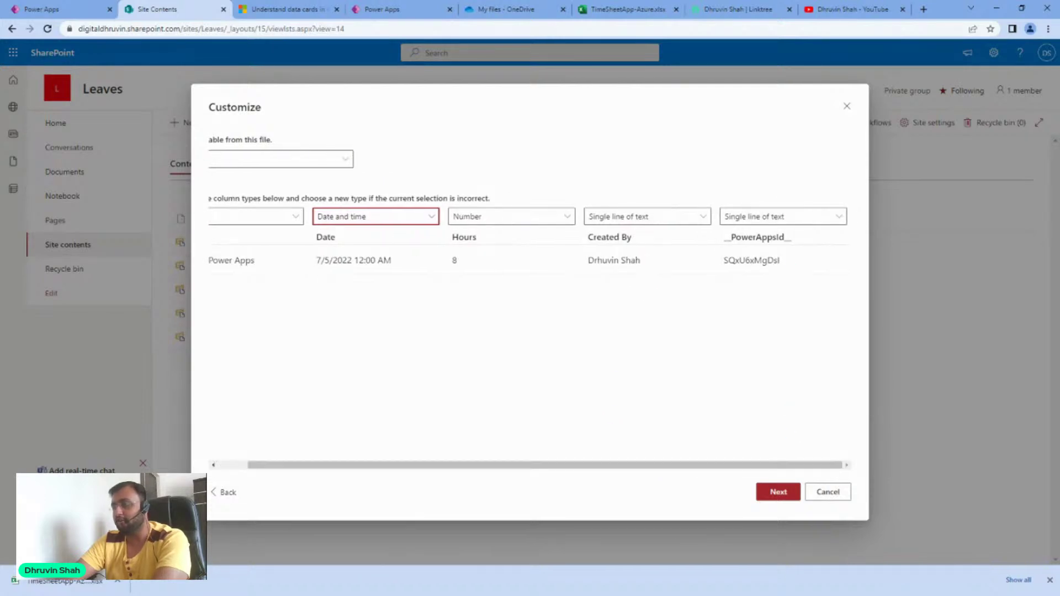
{"action": "scroll", "coordinate": [422, 469], "scroll_direction": "left", "scroll_amount": 2}
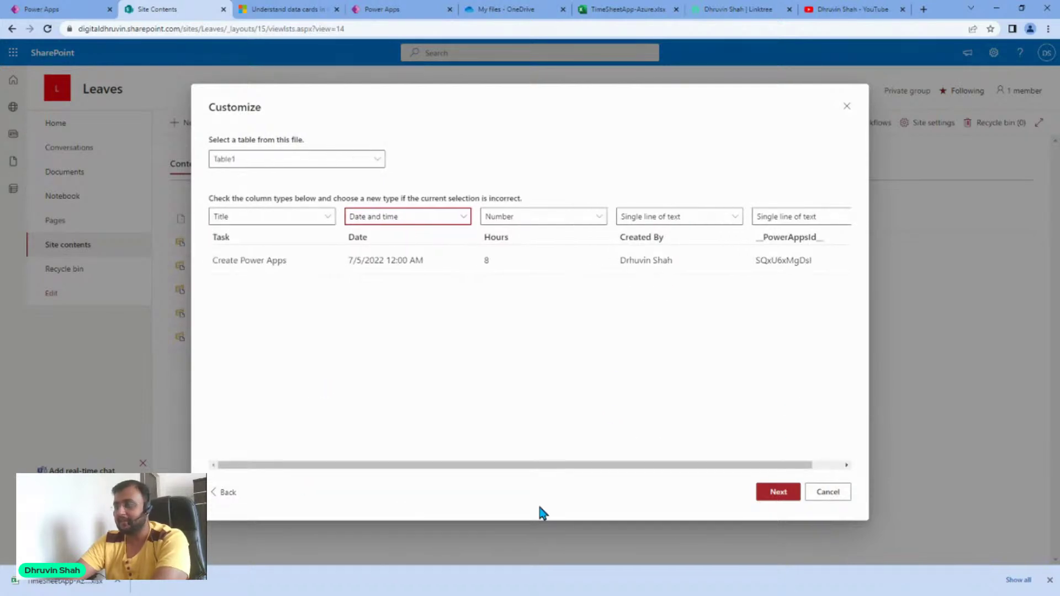
- Name the list TimeSheetApp-Azure and create it
{"action": "left_click", "coordinate": [766, 493]}
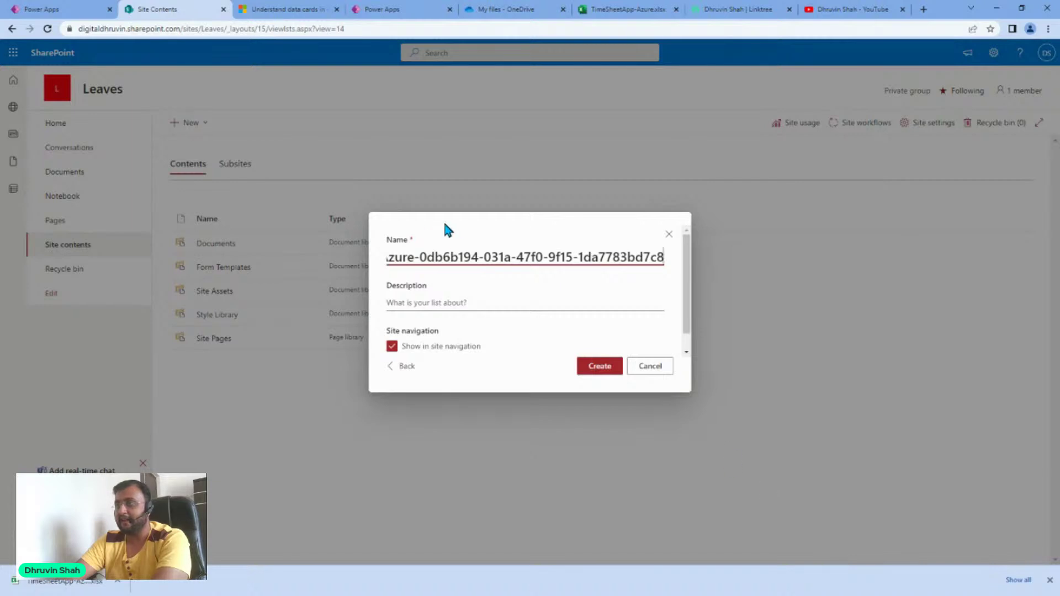
{"action": "triple_click", "coordinate": [446, 258]}
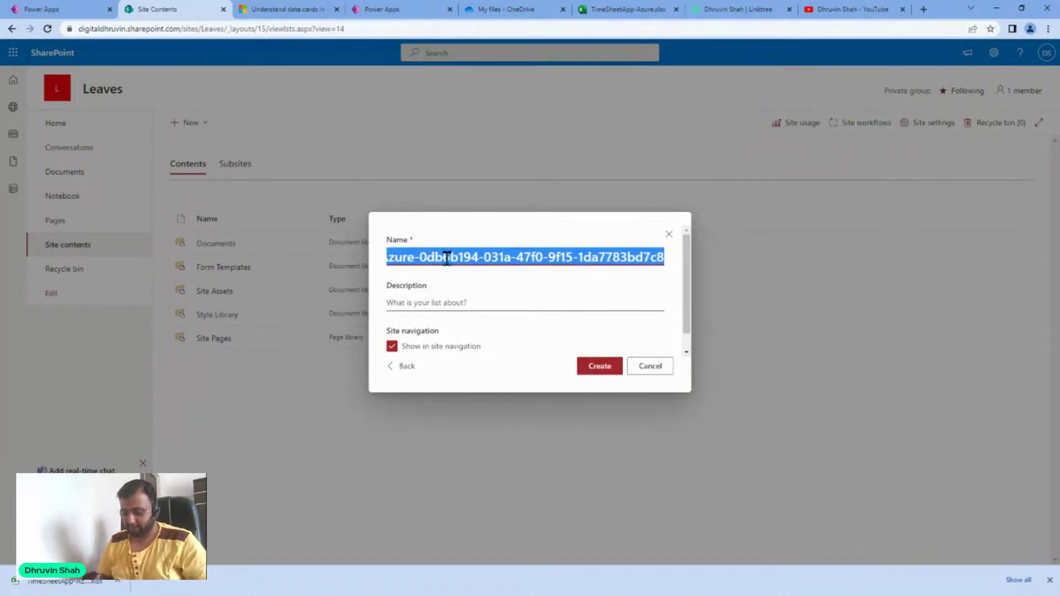
{"action": "type", "text": "Time"}
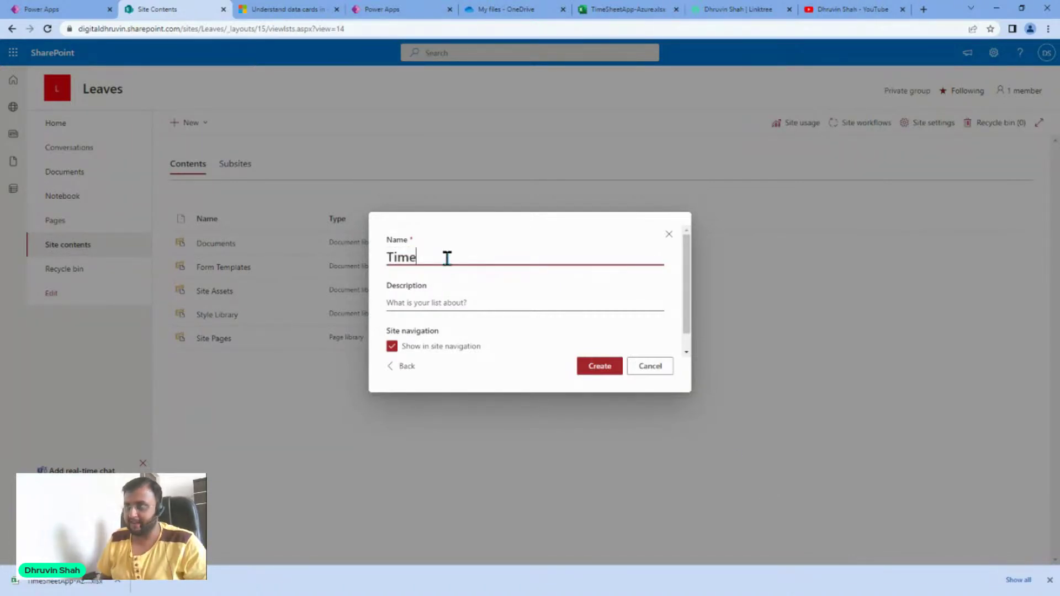
{"action": "type", "text": "SheetAp"}
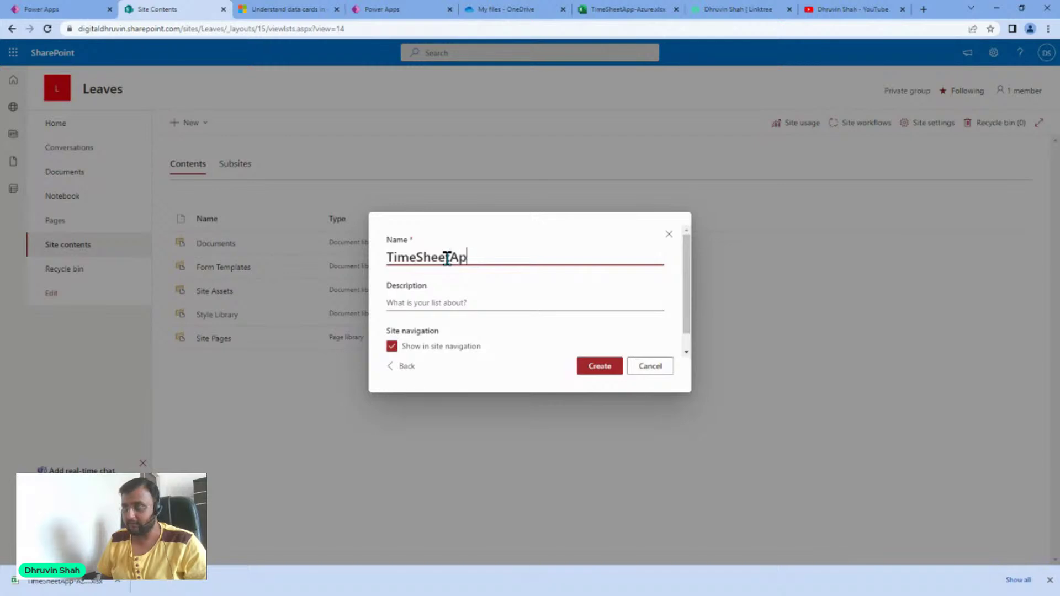
{"action": "type", "text": "p-Azure"}
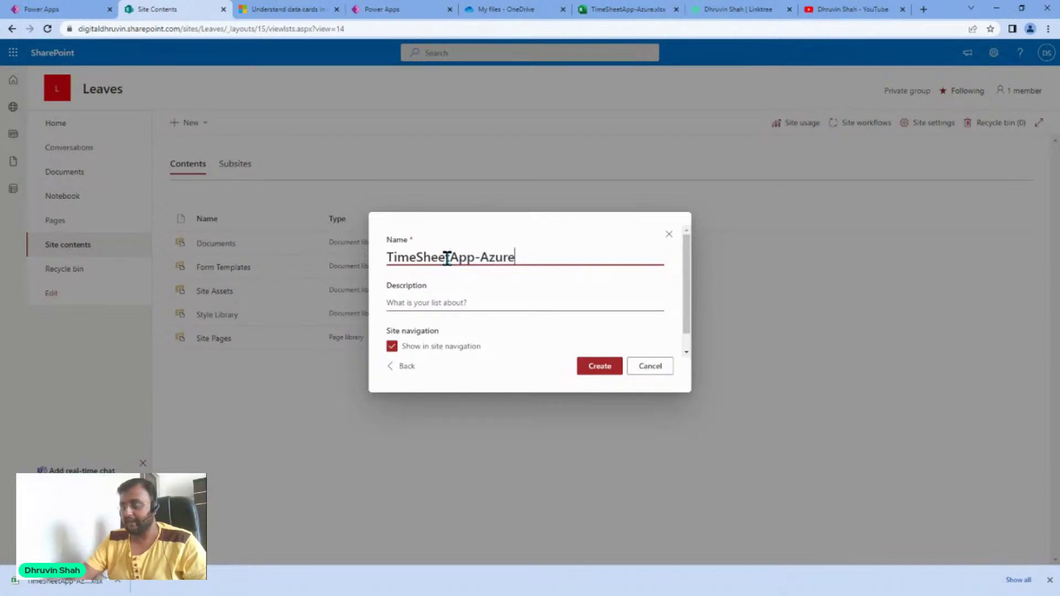
{"action": "left_click", "coordinate": [589, 367]}
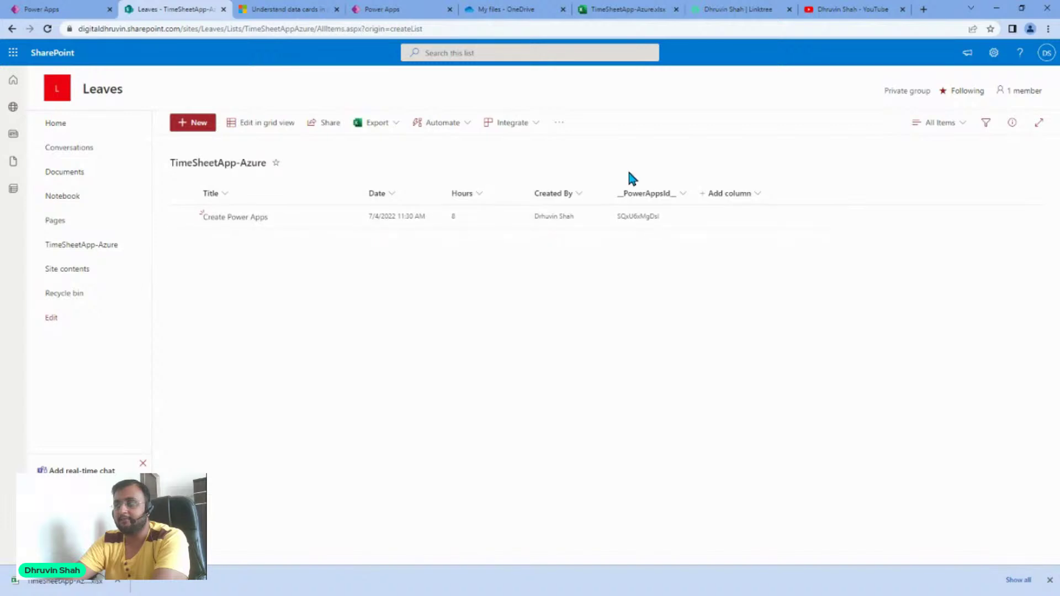
- Delete the __PowerAppsId__ column from the TimeSheetApp-Azure list
{"action": "left_click", "coordinate": [686, 195]}
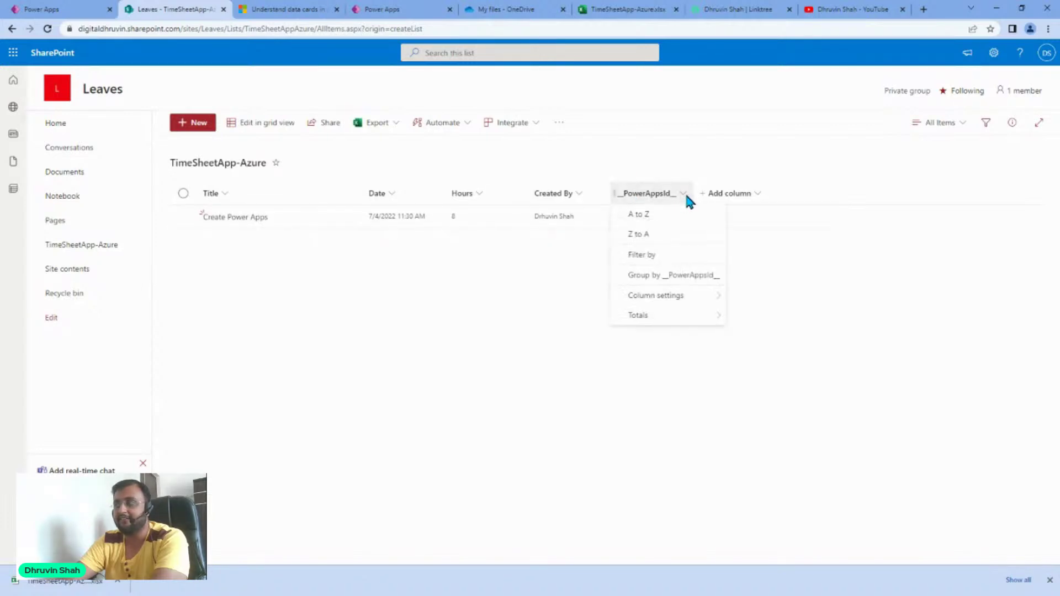
{"action": "mouse_move", "coordinate": [701, 302]}
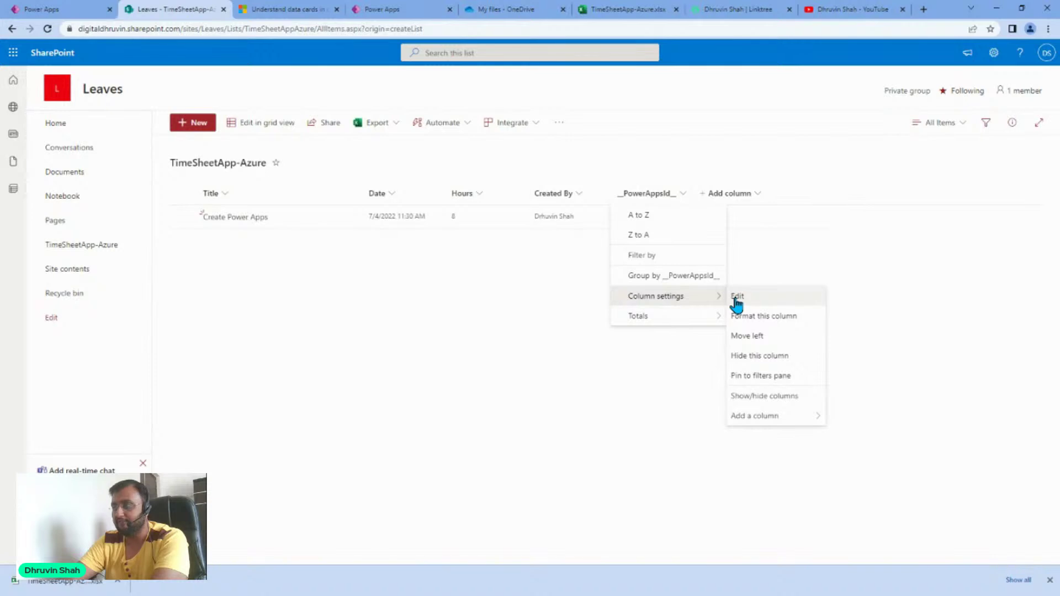
{"action": "left_click", "coordinate": [610, 409]}
{"action": "left_click", "coordinate": [682, 194]}
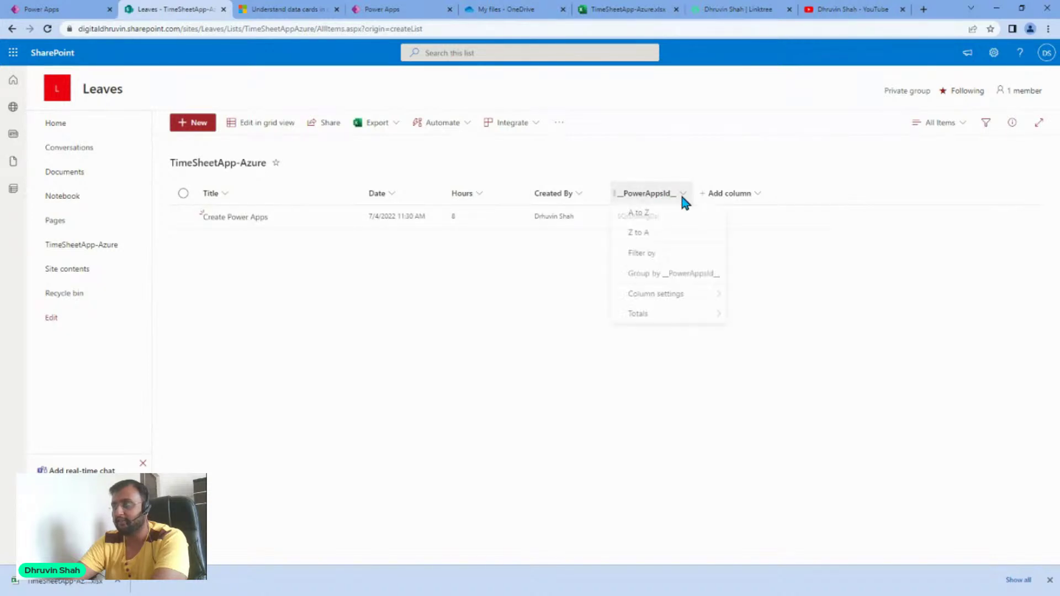
{"action": "mouse_move", "coordinate": [712, 302]}
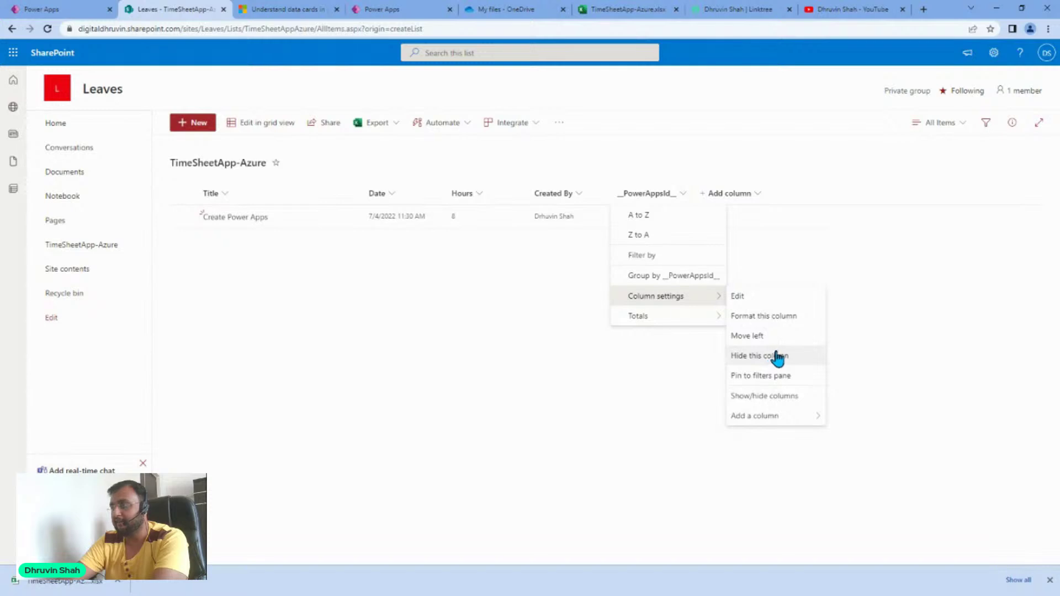
{"action": "left_click", "coordinate": [760, 296]}
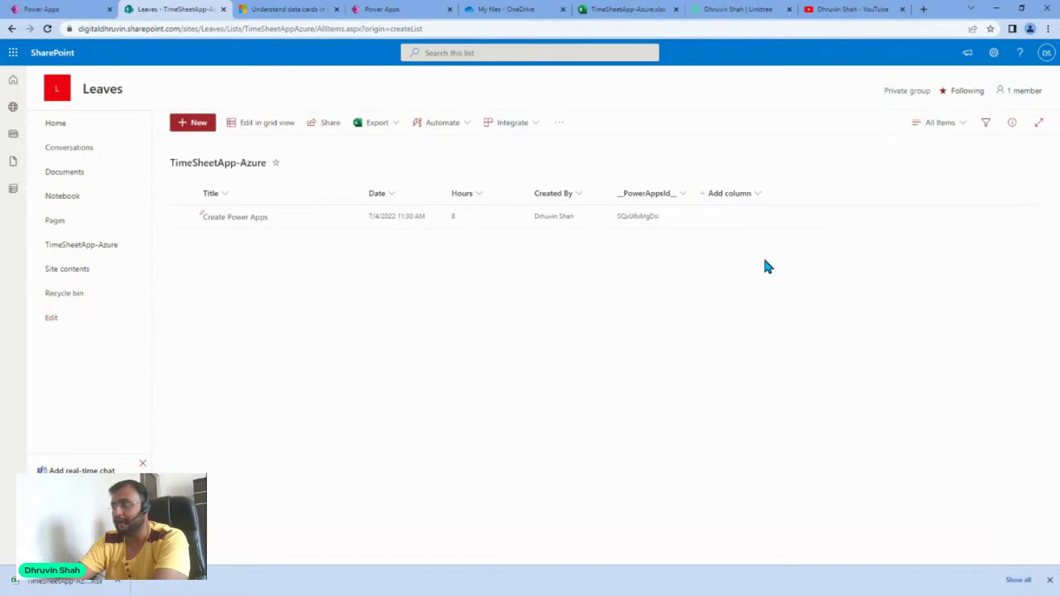
{"action": "left_click", "coordinate": [1003, 547]}
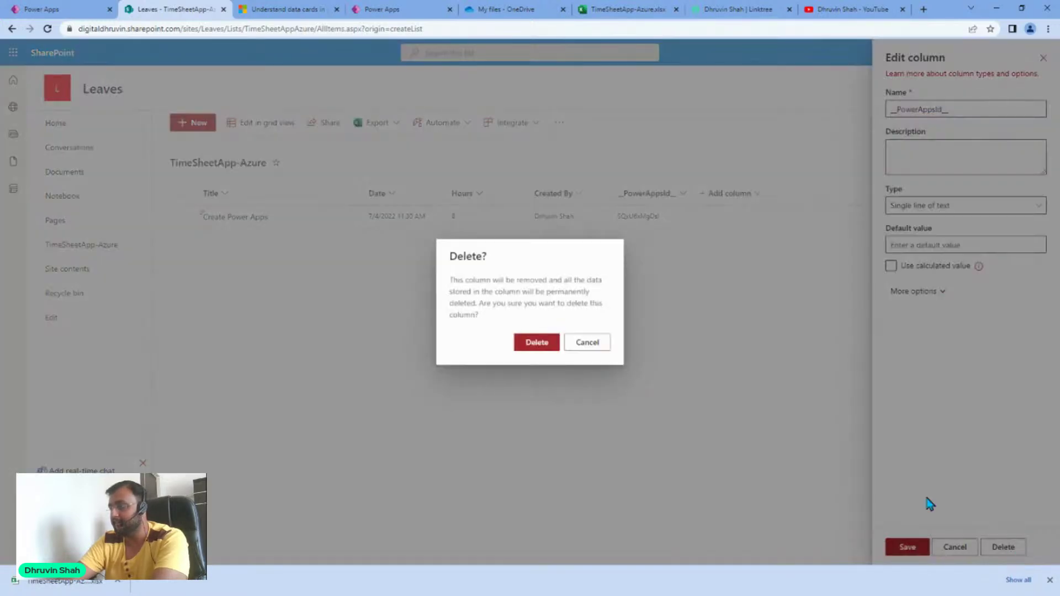
{"action": "left_click", "coordinate": [545, 342]}
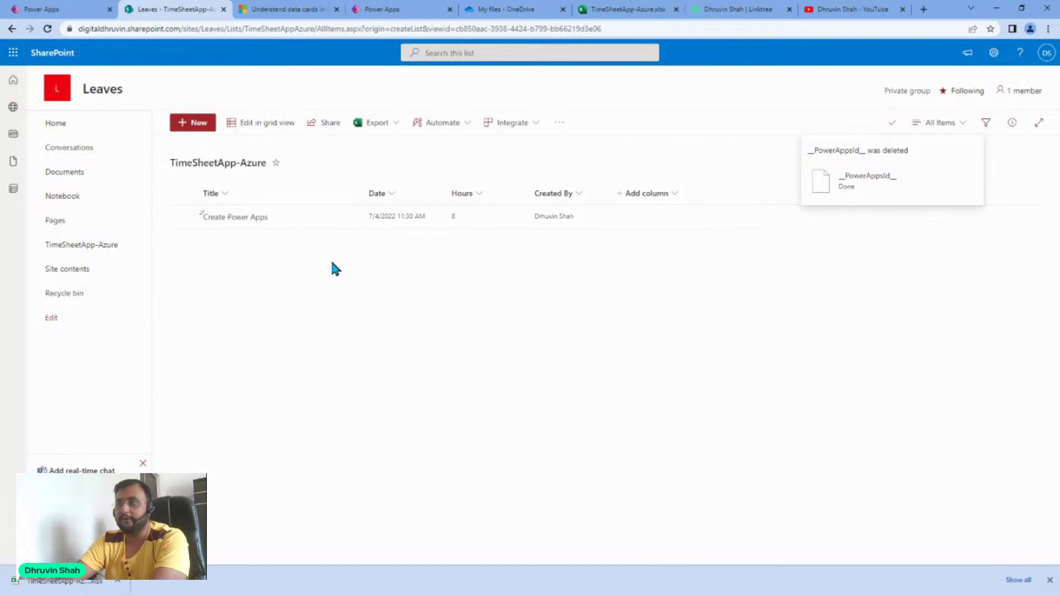
- Edit the list in grid view, widen the Title and Date columns and start a new blank item
{"action": "left_click", "coordinate": [274, 127]}
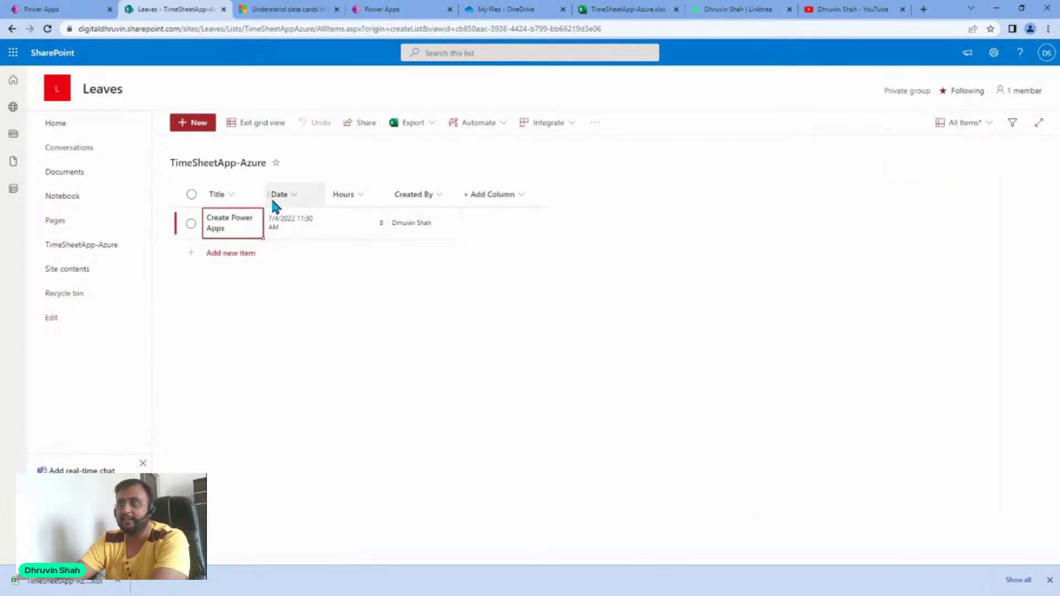
{"action": "left_click_drag", "start_coordinate": [266, 195], "coordinate": [482, 194]}
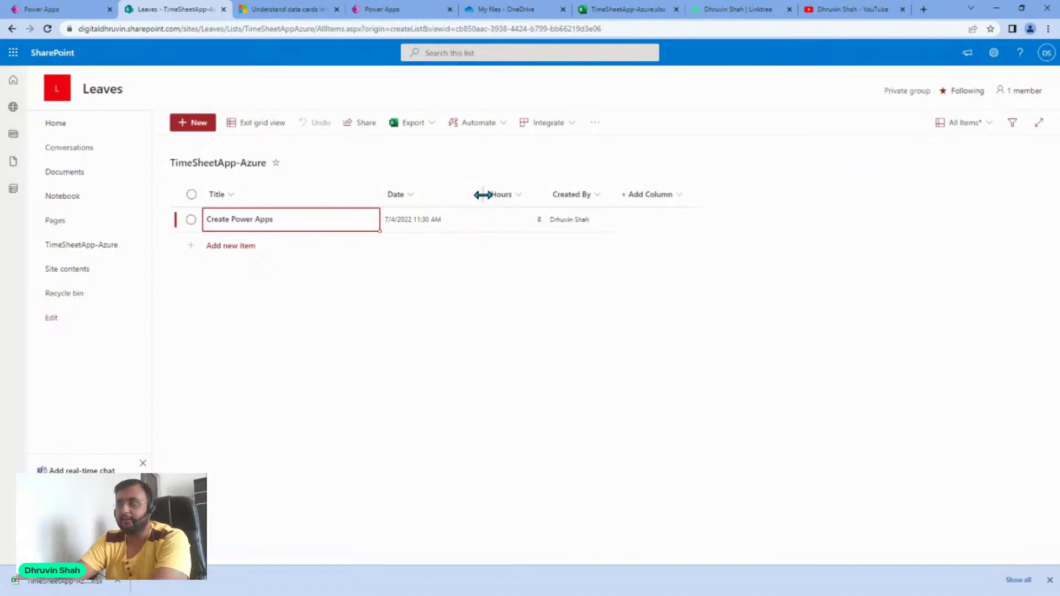
{"action": "left_click", "coordinate": [221, 250]}
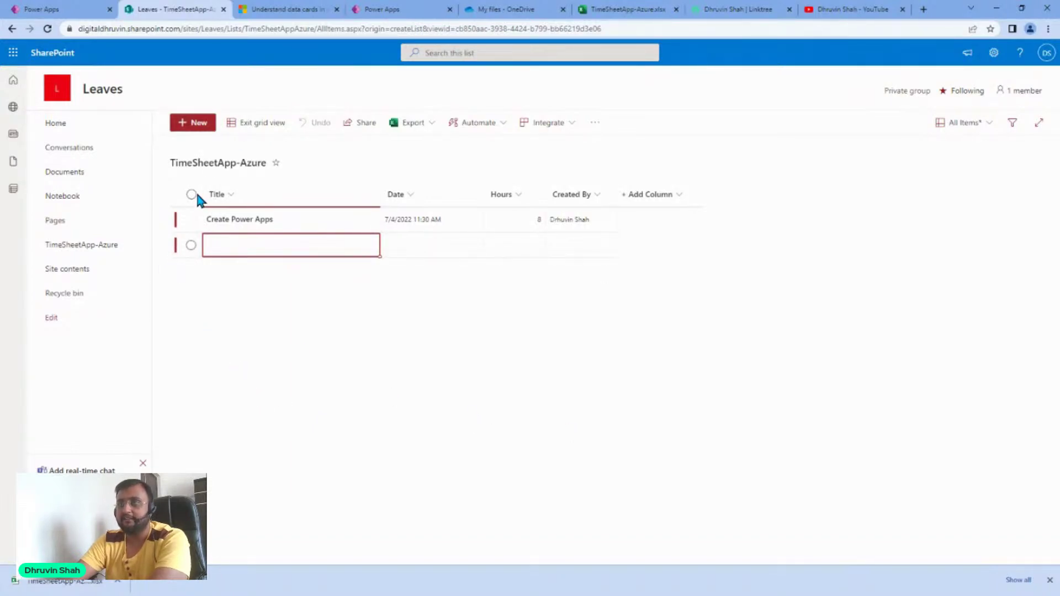
- View the new item form and the edit form of the Create Power Apps item, and exit grid view
{"action": "left_click", "coordinate": [196, 124]}
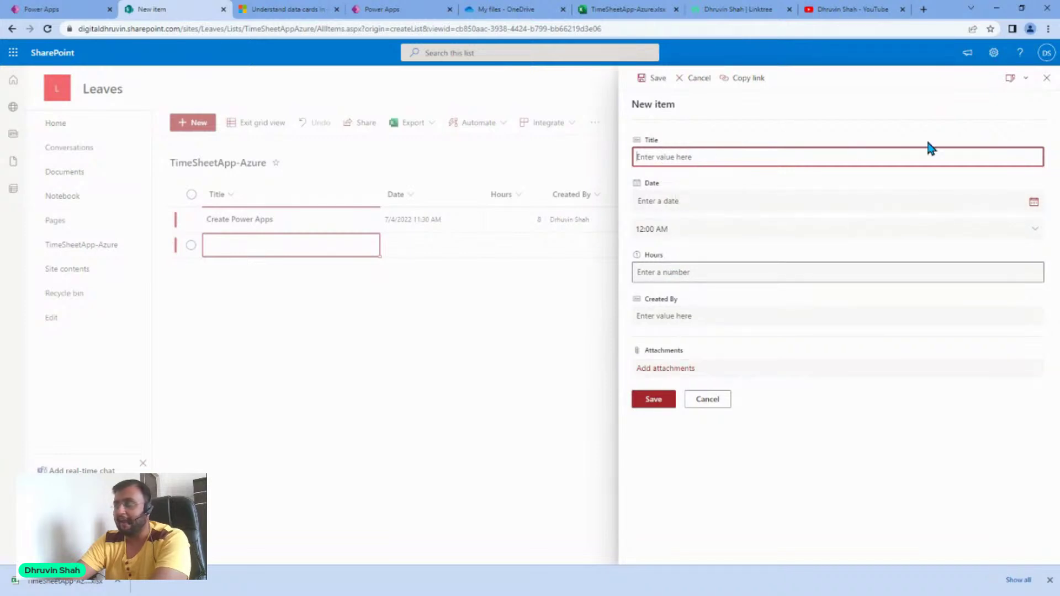
{"action": "left_click", "coordinate": [1047, 78]}
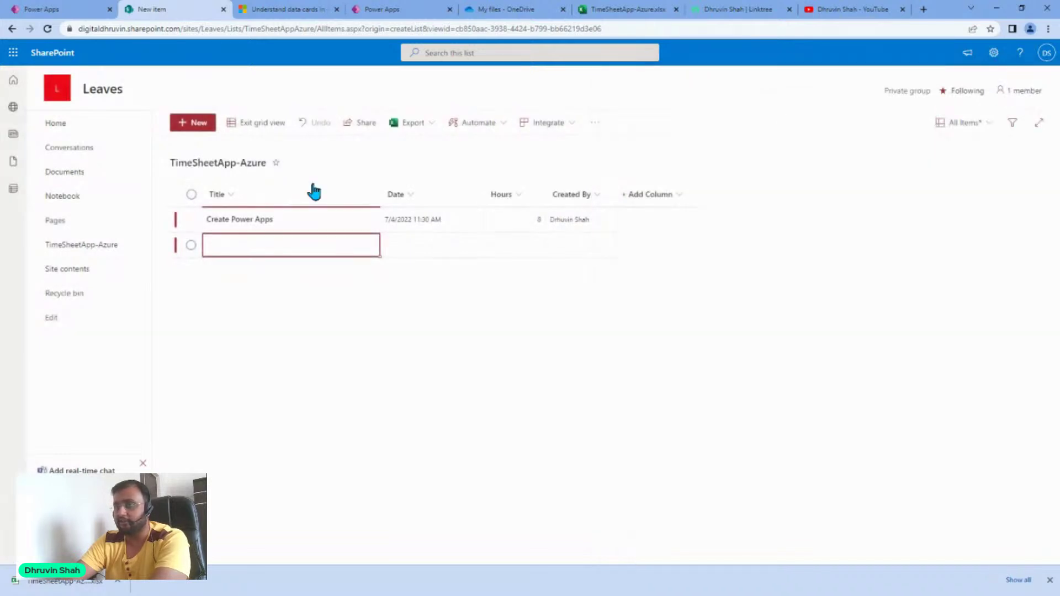
{"action": "left_click", "coordinate": [191, 219]}
{"action": "left_click", "coordinate": [310, 126]}
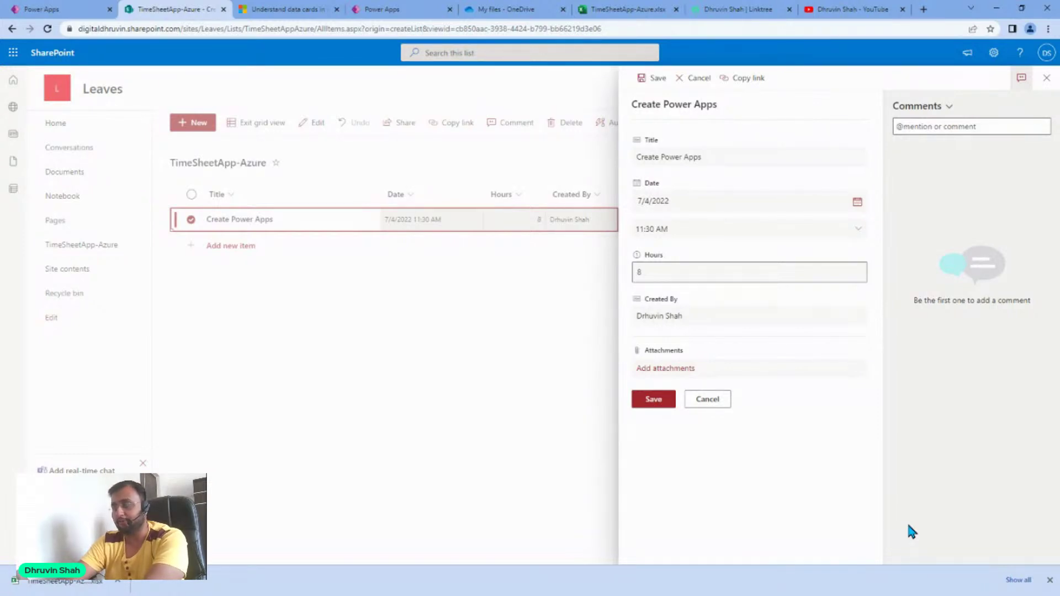
{"action": "left_click", "coordinate": [1046, 78]}
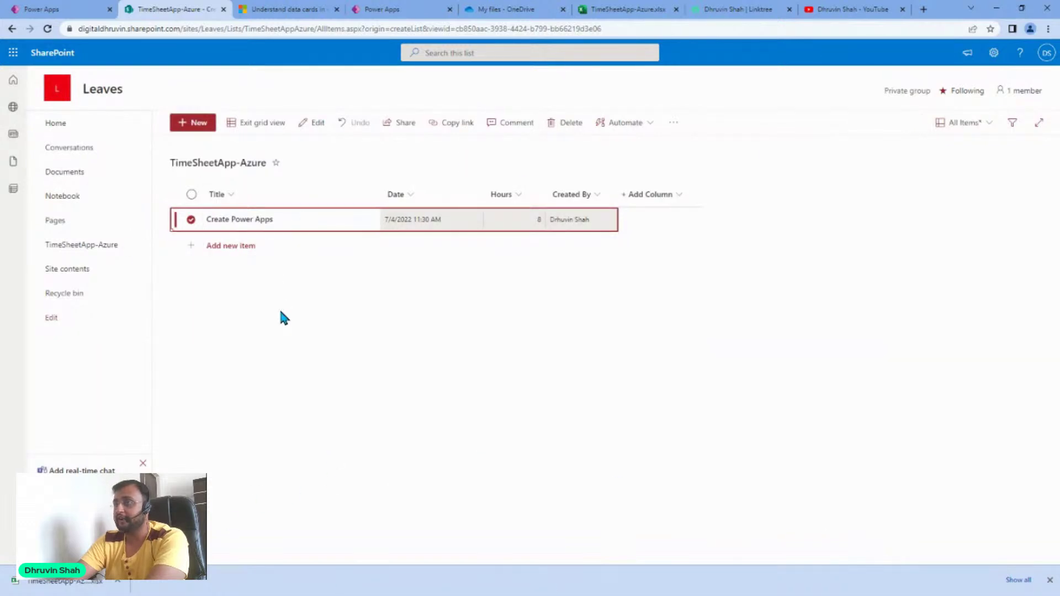
{"action": "left_click", "coordinate": [264, 123]}
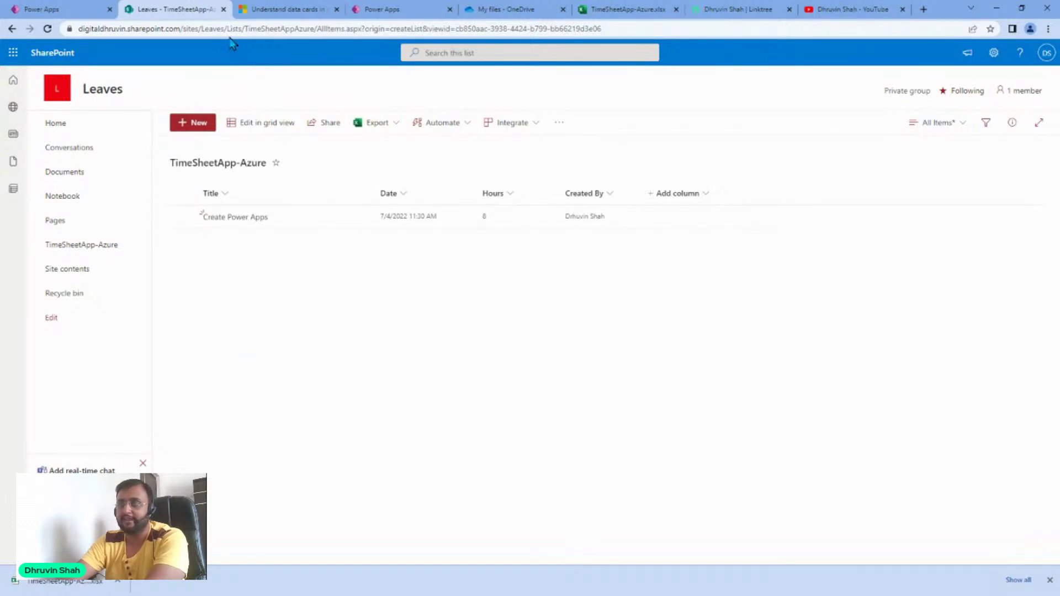
- Switch to the Azure Community-Excel app in Power Apps and show its data sources
{"action": "left_click", "coordinate": [53, 9]}
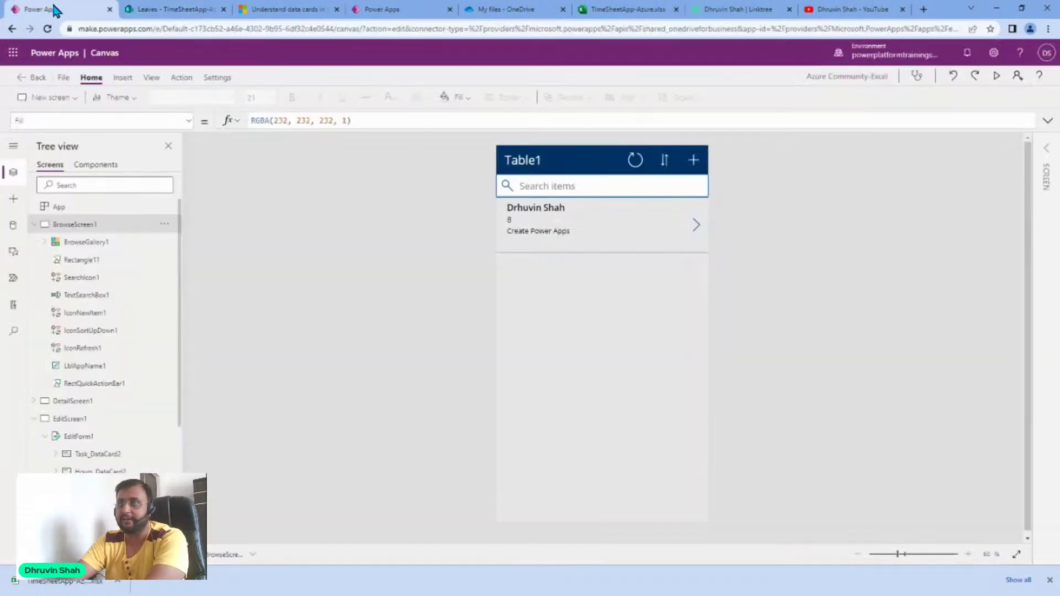
{"action": "left_click", "coordinate": [13, 226]}
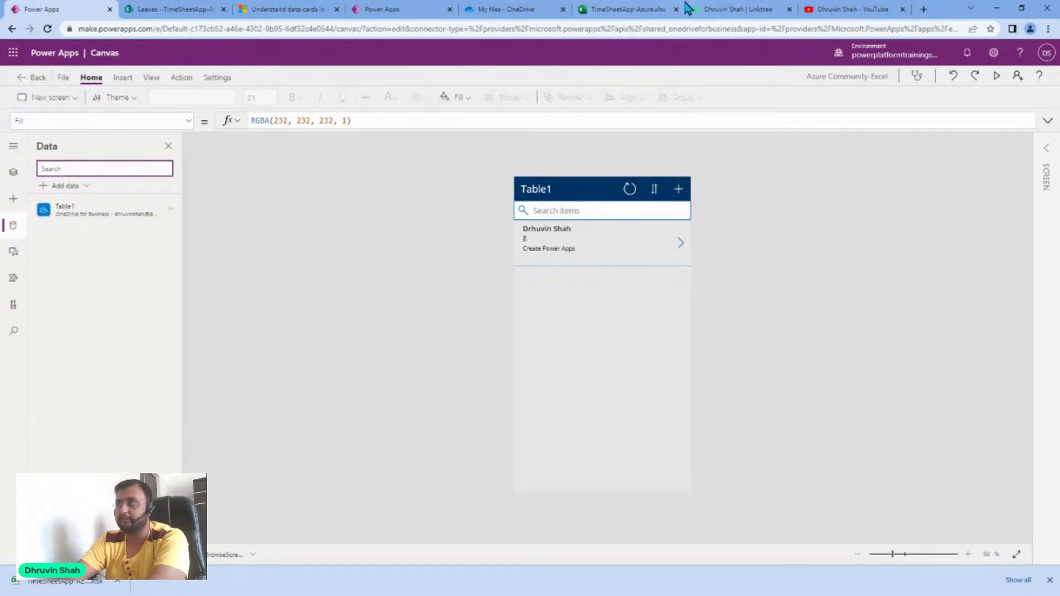
- Load the Power Apps home page from web.powerapps.com in place of the data cards article and dismiss the downloads bar
{"action": "left_click", "coordinate": [156, 10]}
{"action": "left_click", "coordinate": [251, 10]}
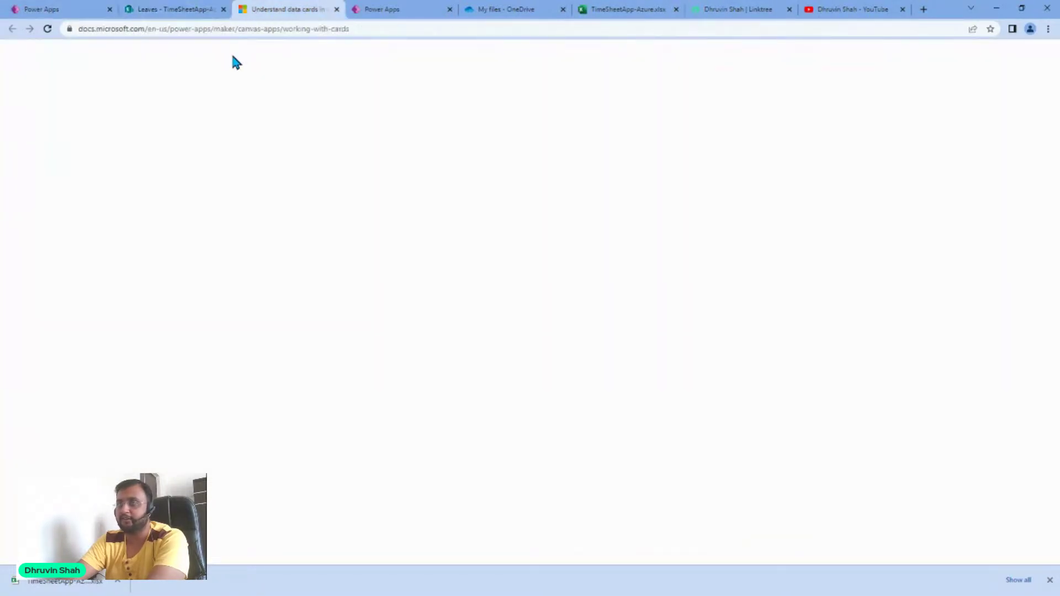
{"action": "left_click", "coordinate": [230, 29]}
{"action": "type", "text": "we"}
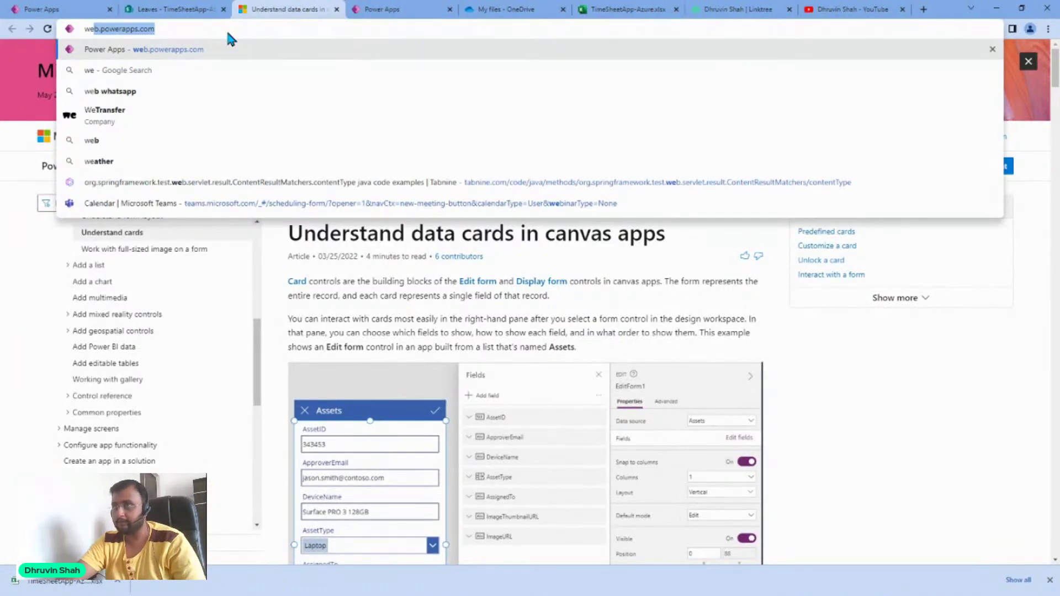
{"action": "key", "text": "Return"}
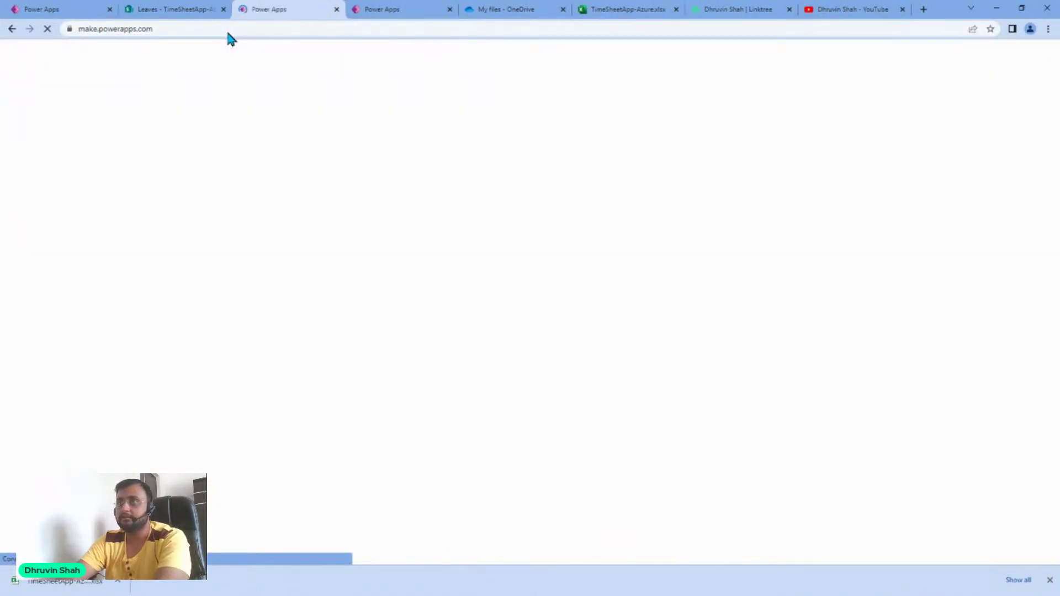
{"action": "left_click", "coordinate": [364, 16]}
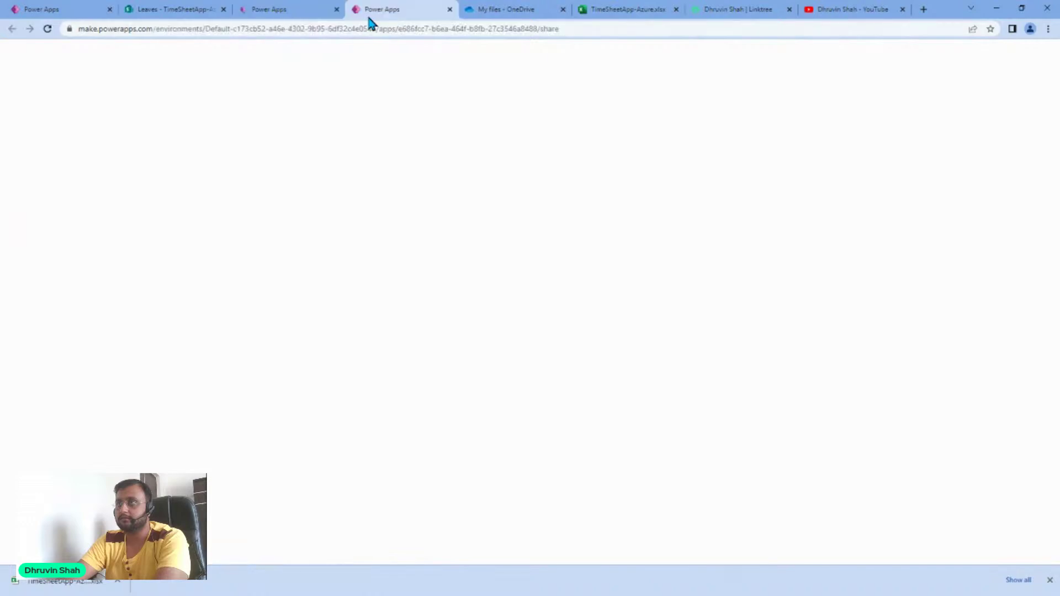
{"action": "left_click", "coordinate": [300, 16]}
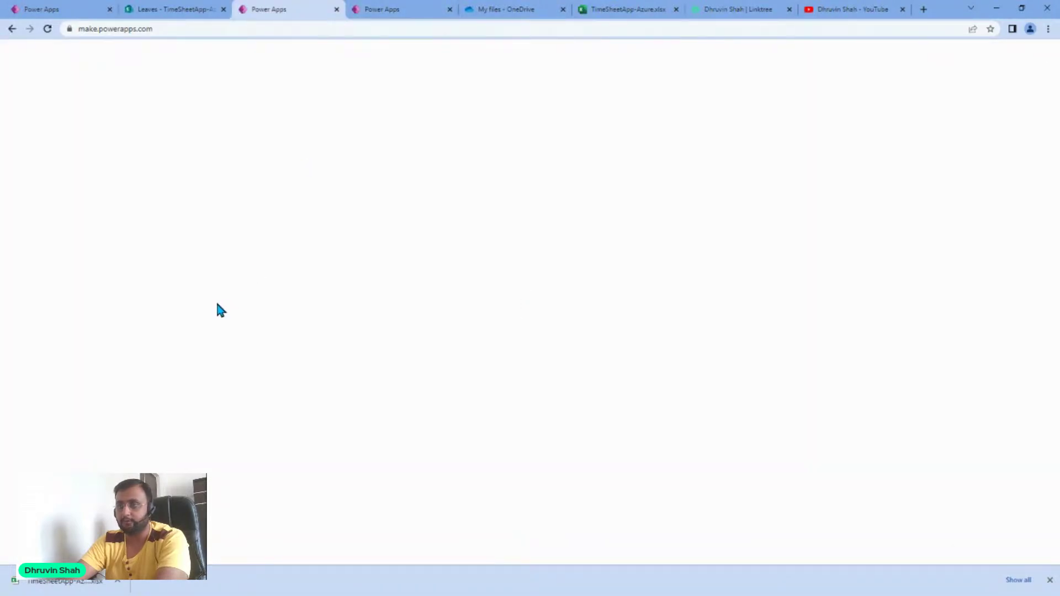
{"action": "left_click", "coordinate": [1050, 580]}
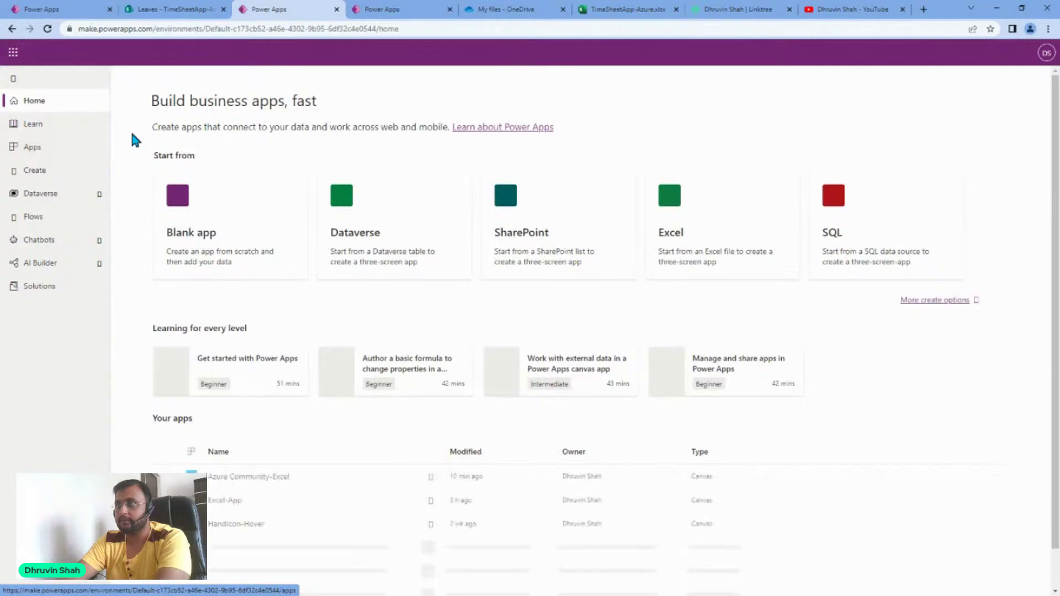
- Create a canvas app from the TimeSheetApp-Azure list on the Leaves SharePoint site and permanently dismiss the welcome message
{"action": "left_click", "coordinate": [574, 237]}
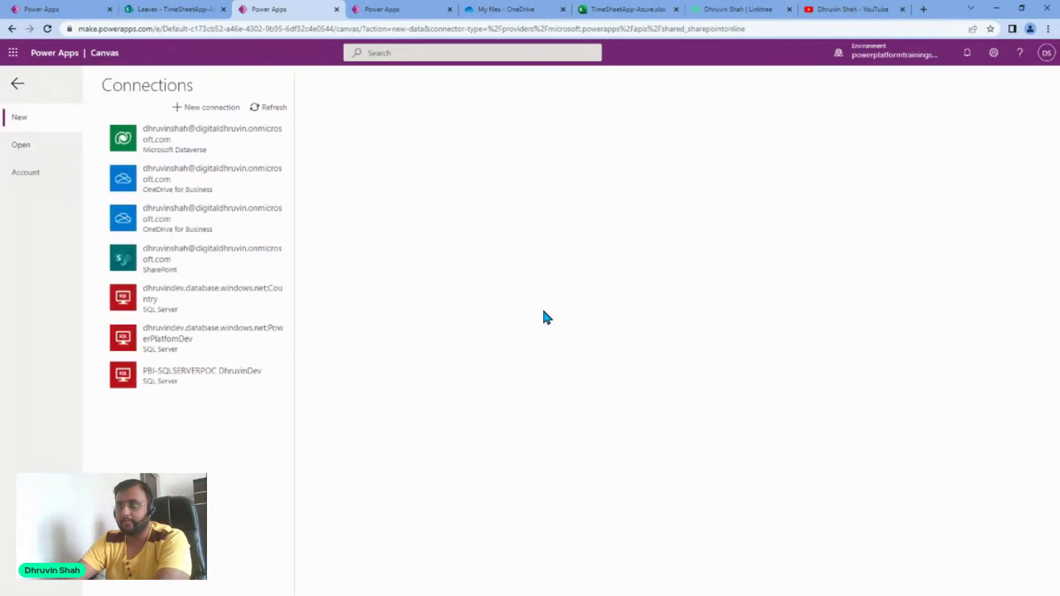
{"action": "left_click", "coordinate": [196, 270]}
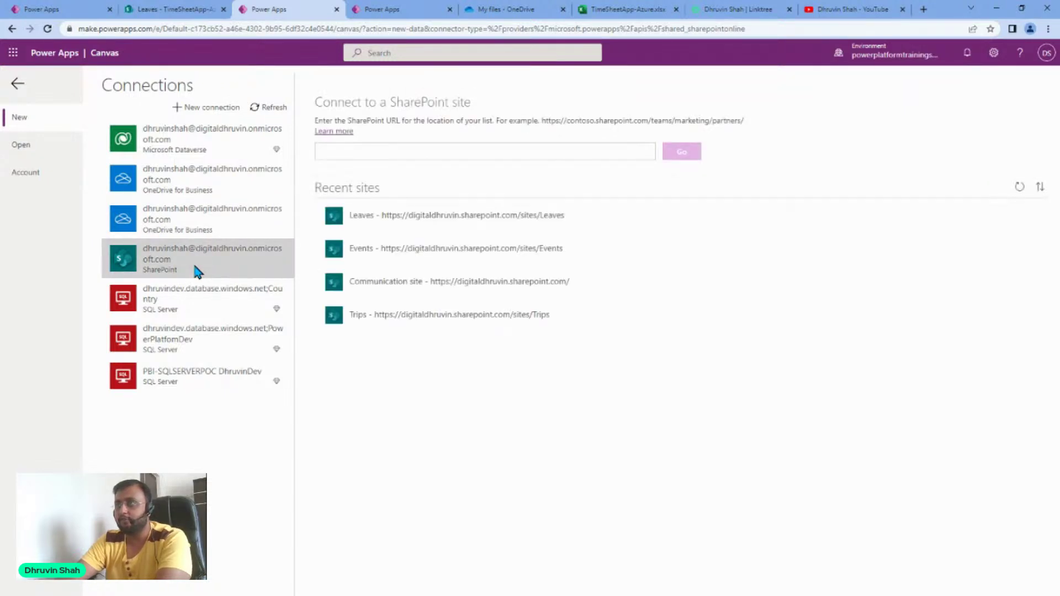
{"action": "left_click", "coordinate": [182, 12]}
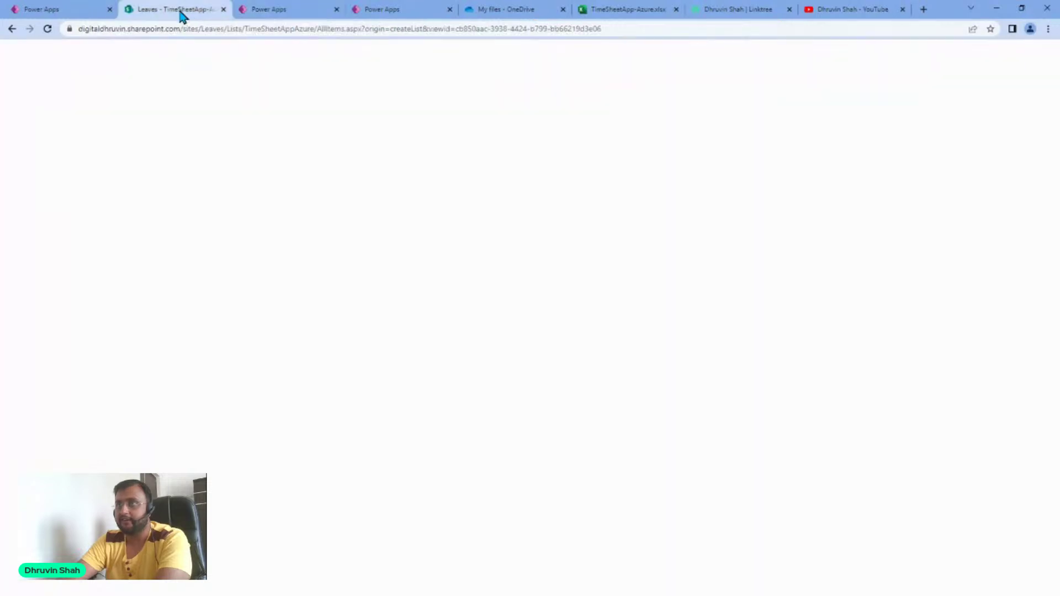
{"action": "left_click", "coordinate": [268, 12]}
{"action": "left_click", "coordinate": [394, 228]}
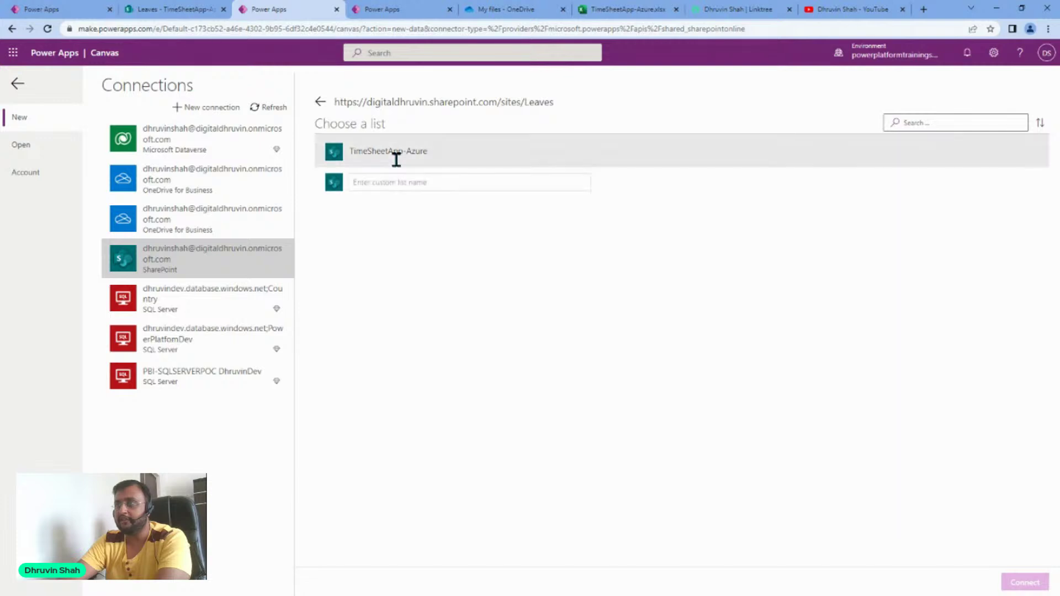
{"action": "left_click", "coordinate": [411, 161]}
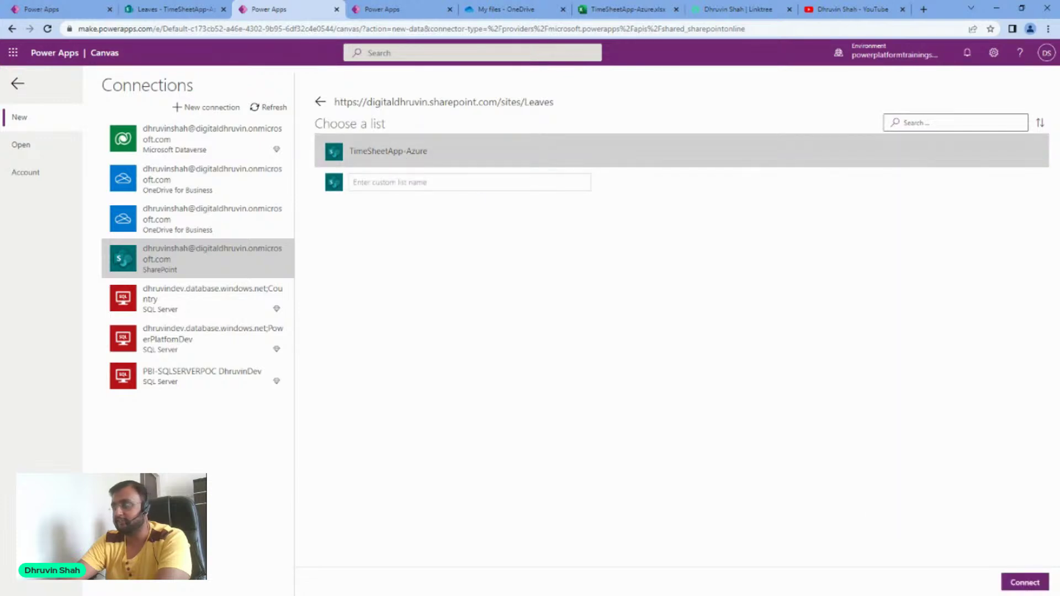
{"action": "left_click", "coordinate": [1040, 587]}
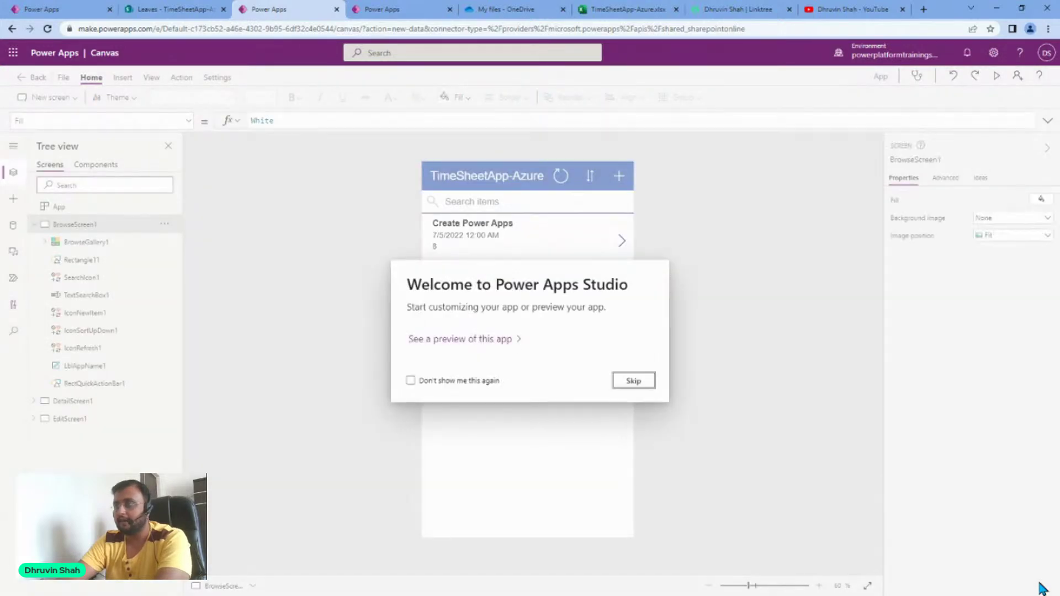
{"action": "left_click", "coordinate": [410, 381]}
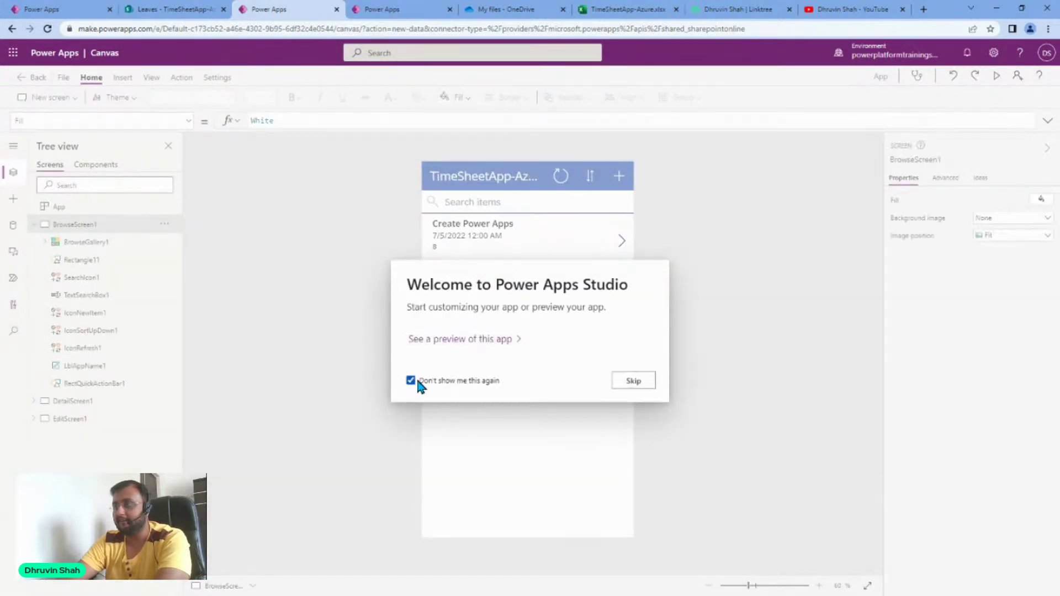
{"action": "left_click", "coordinate": [643, 384]}
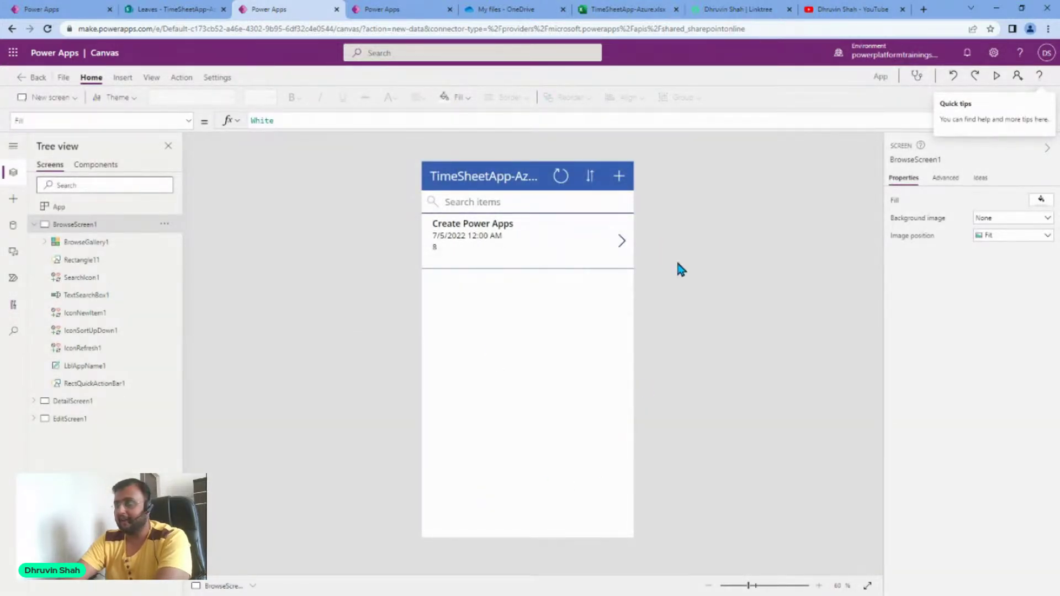
- Preview the app, view its new item form and the Create Power Apps item's detail and edit forms, and close the preview
{"action": "left_click", "coordinate": [993, 71]}
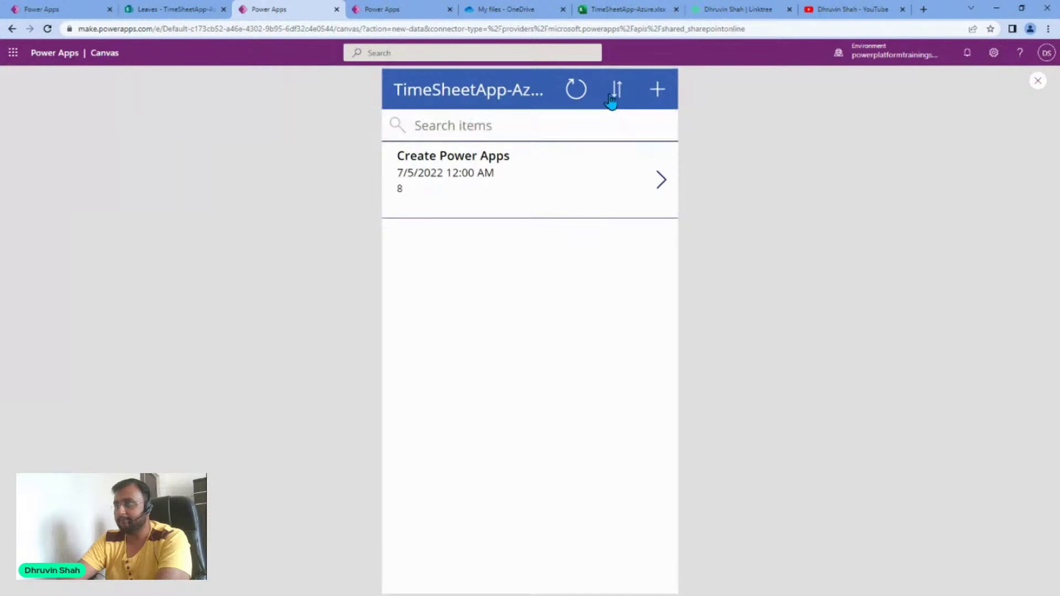
{"action": "left_click", "coordinate": [657, 91]}
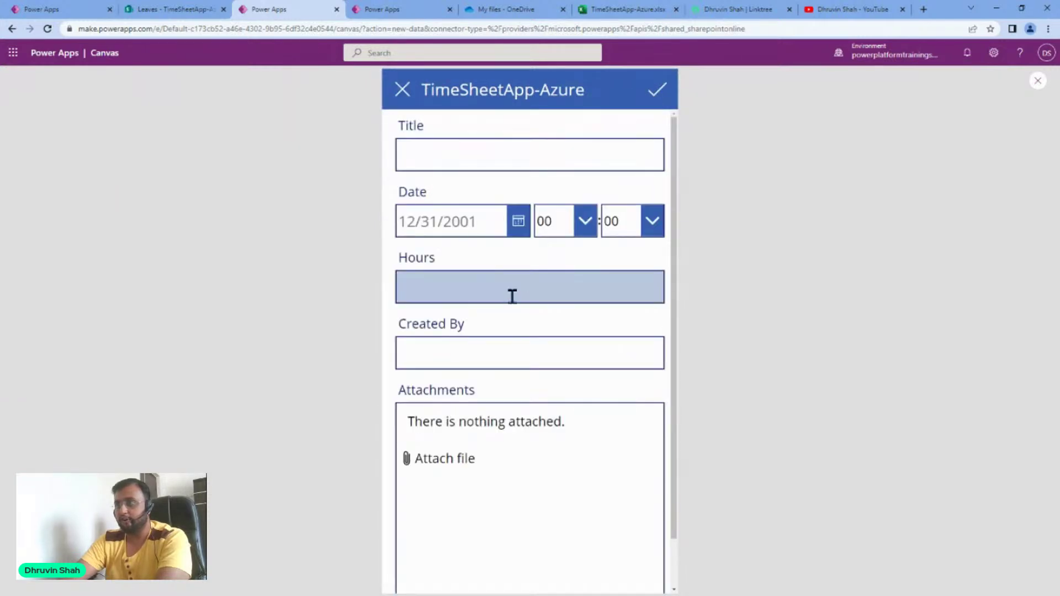
{"action": "left_click", "coordinate": [405, 91]}
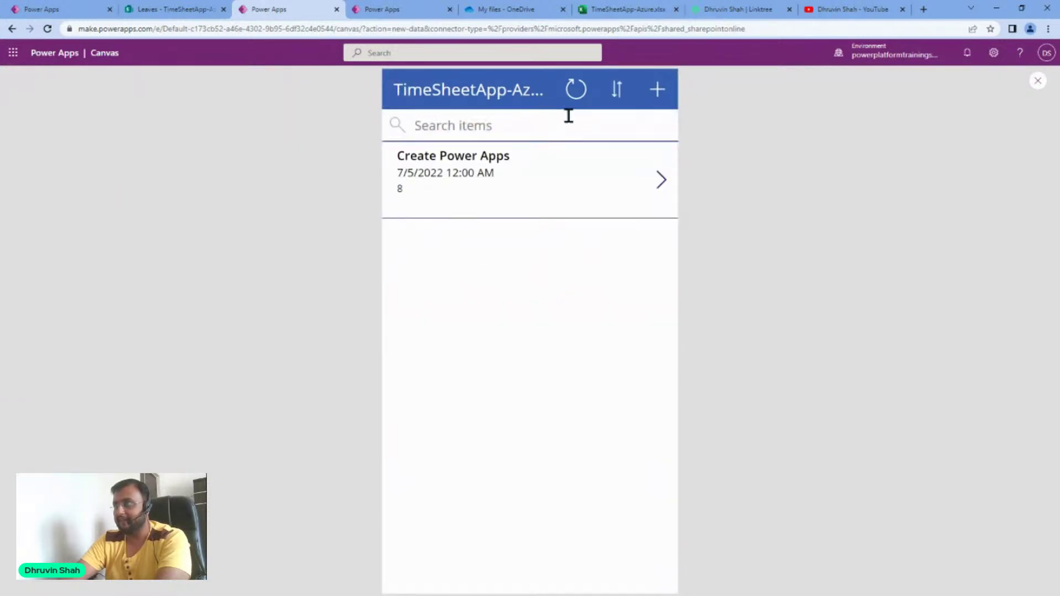
{"action": "left_click", "coordinate": [660, 180]}
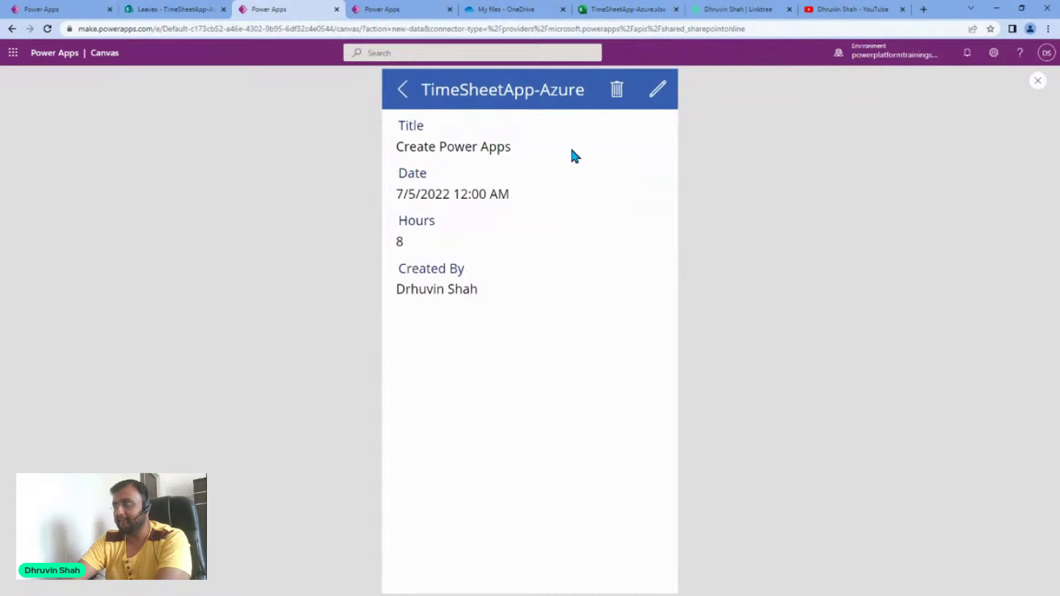
{"action": "left_click", "coordinate": [655, 97]}
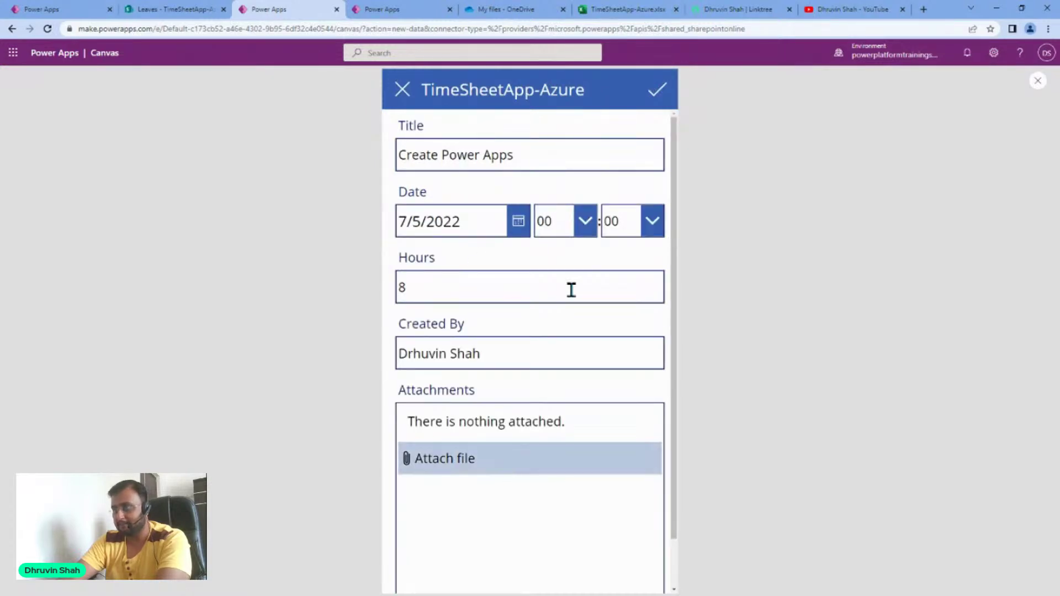
{"action": "left_click", "coordinate": [403, 95]}
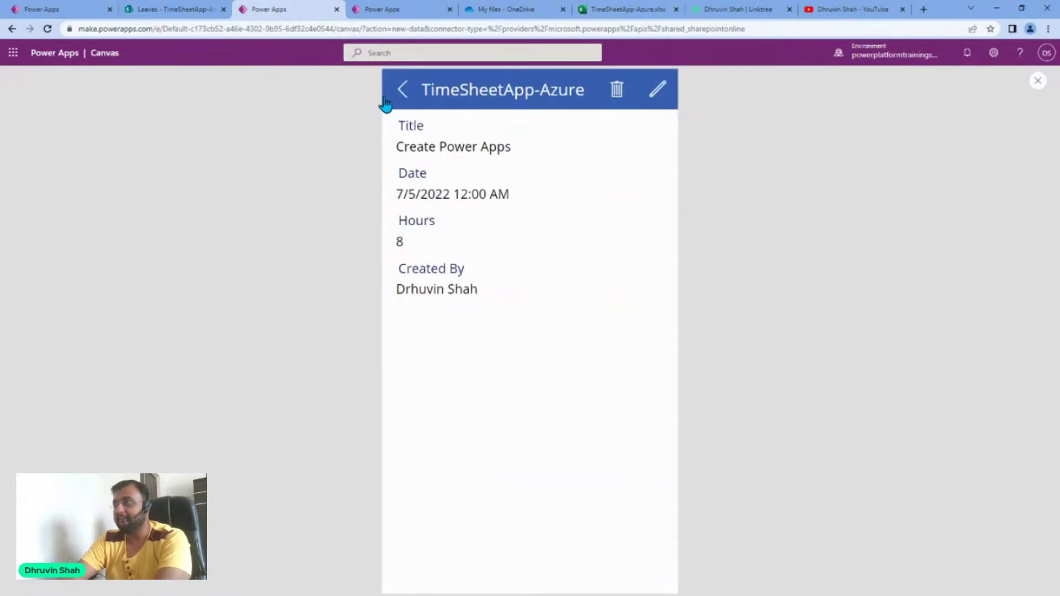
{"action": "left_click", "coordinate": [404, 94]}
{"action": "left_click", "coordinate": [457, 130]}
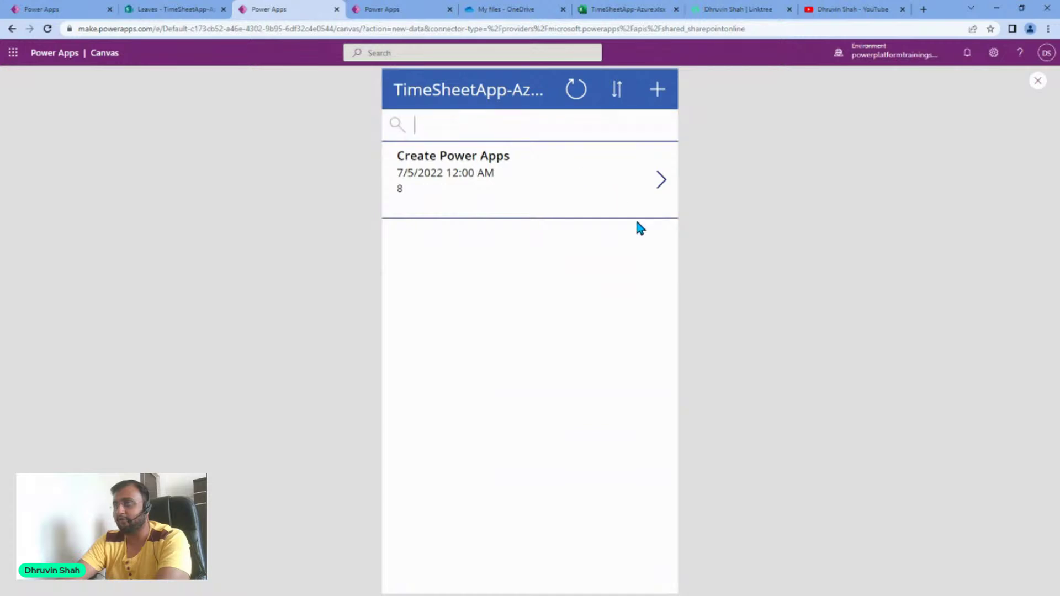
{"action": "left_click", "coordinate": [1038, 81]}
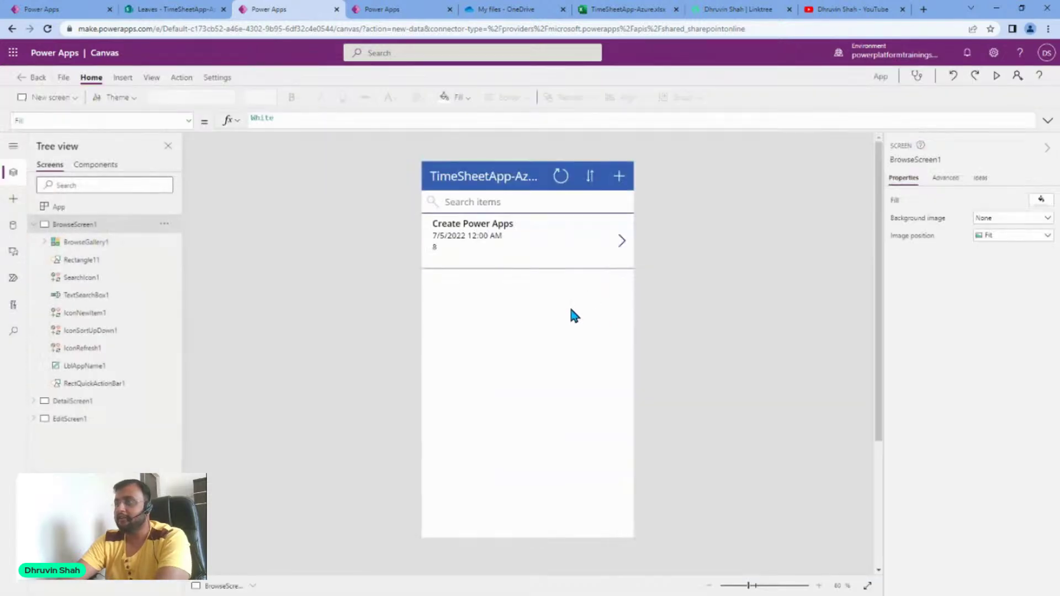
- Select the browse gallery and compare the app with its TimeSheetApp-Azure source list in SharePoint
{"action": "left_click", "coordinate": [556, 302]}
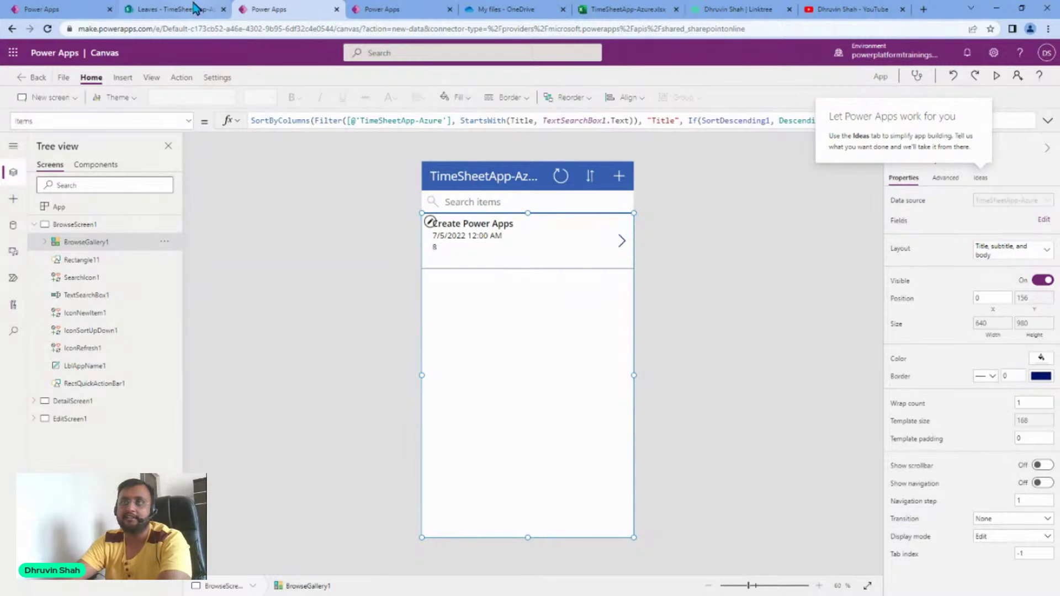
{"action": "left_click", "coordinate": [194, 8]}
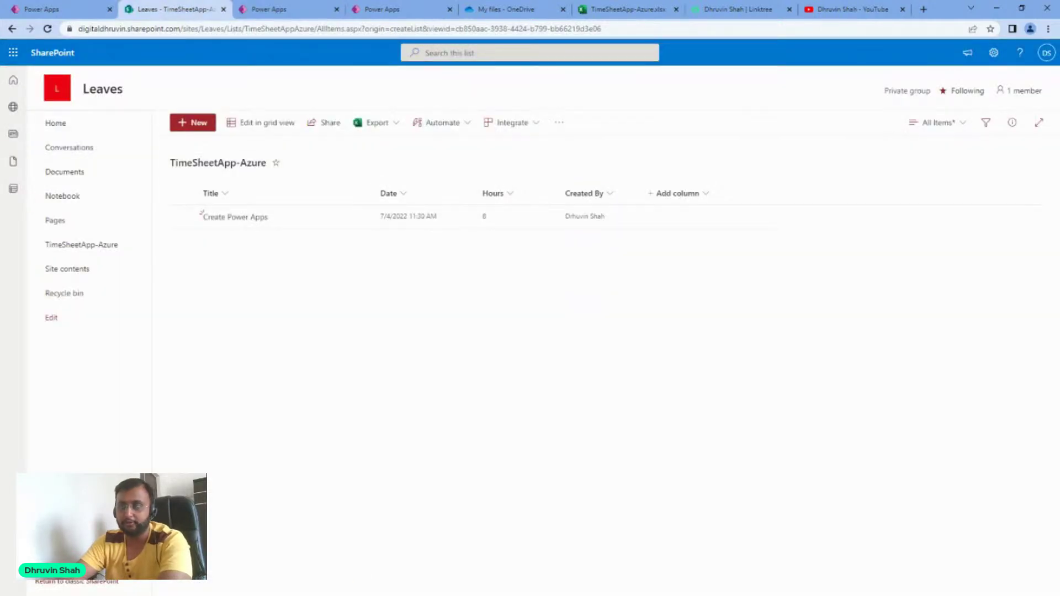
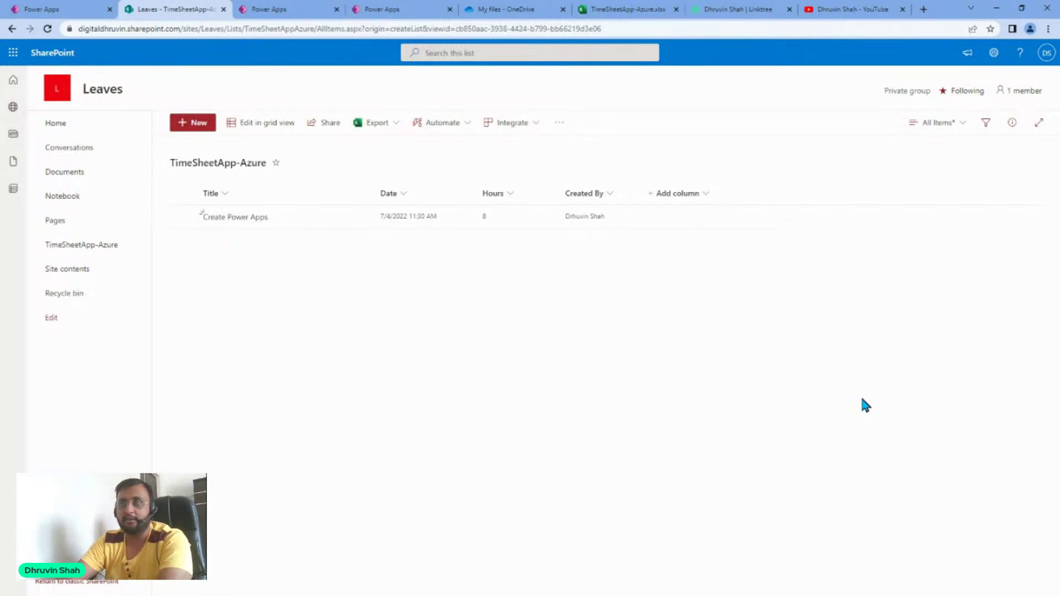
{"action": "left_click", "coordinate": [79, 10]}
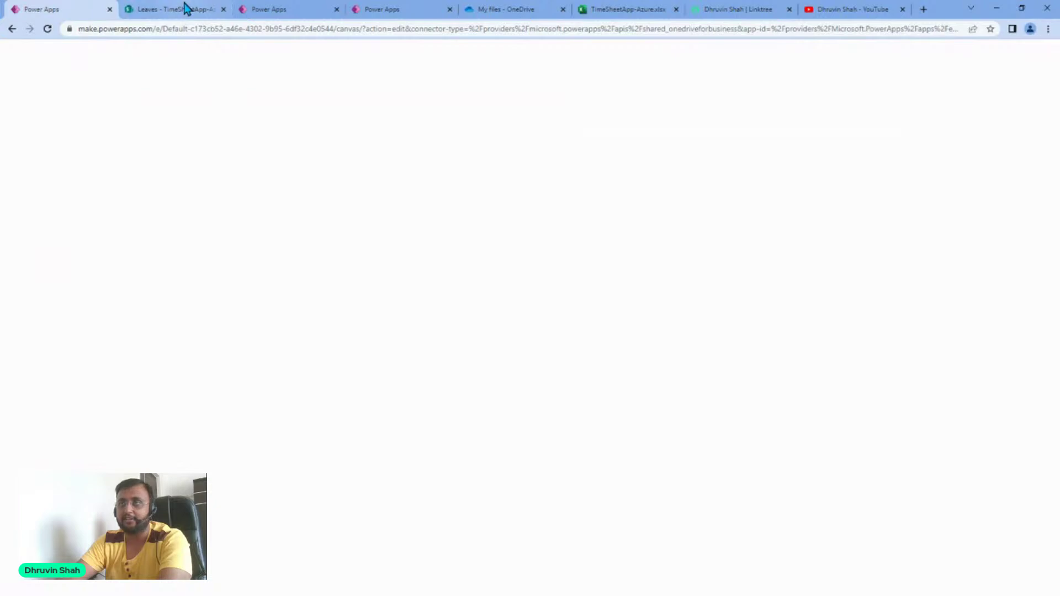
{"action": "left_click", "coordinate": [279, 11]}
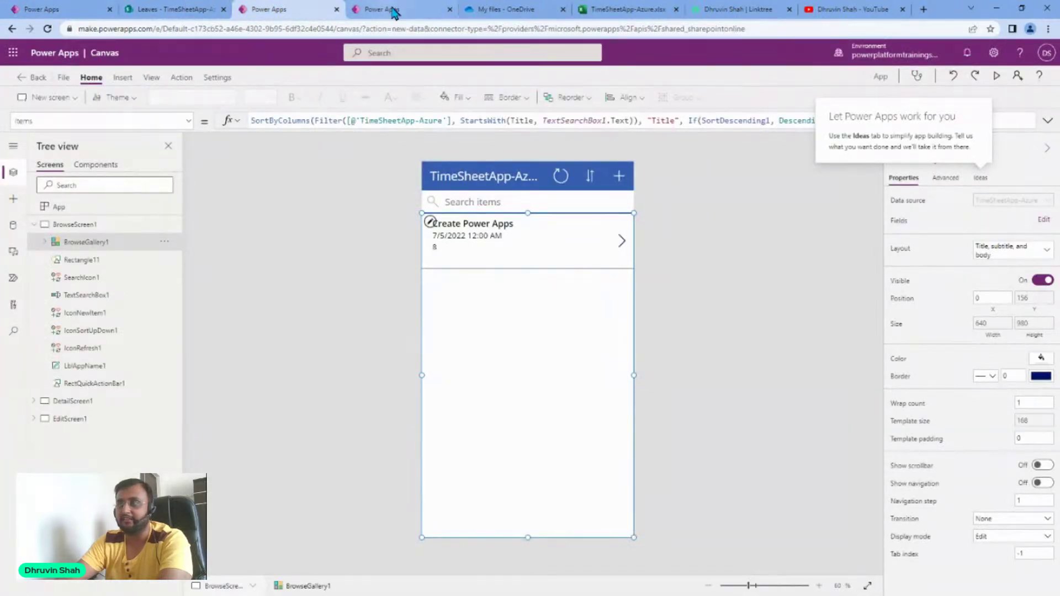
- Switch to the Azure Community-Excel details page and open the Dataverse tables list
{"action": "left_click", "coordinate": [394, 11]}
{"action": "left_click", "coordinate": [1049, 57]}
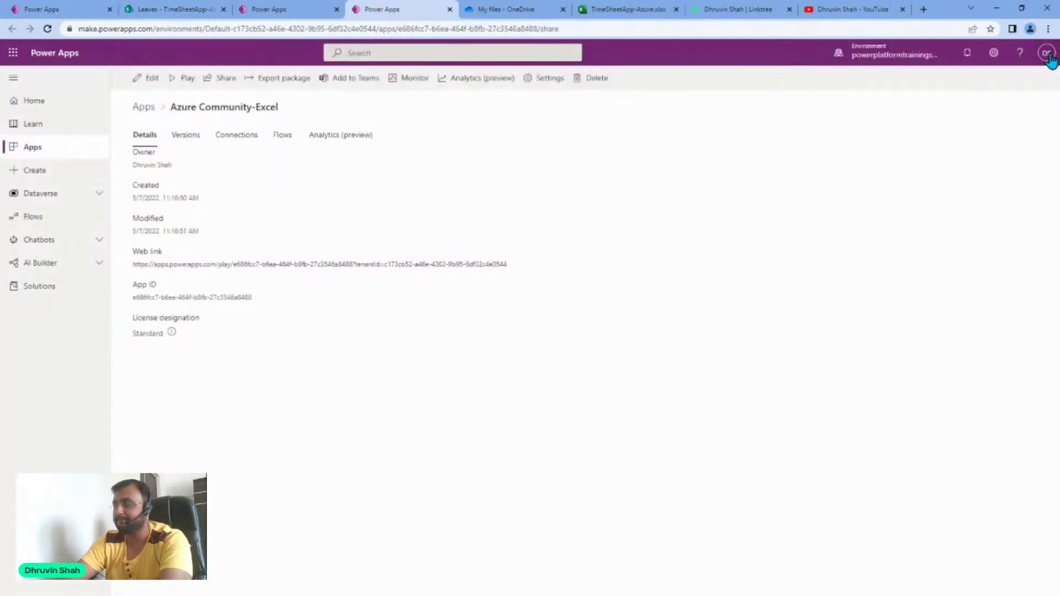
{"action": "left_click", "coordinate": [82, 196]}
{"action": "left_click", "coordinate": [68, 220]}
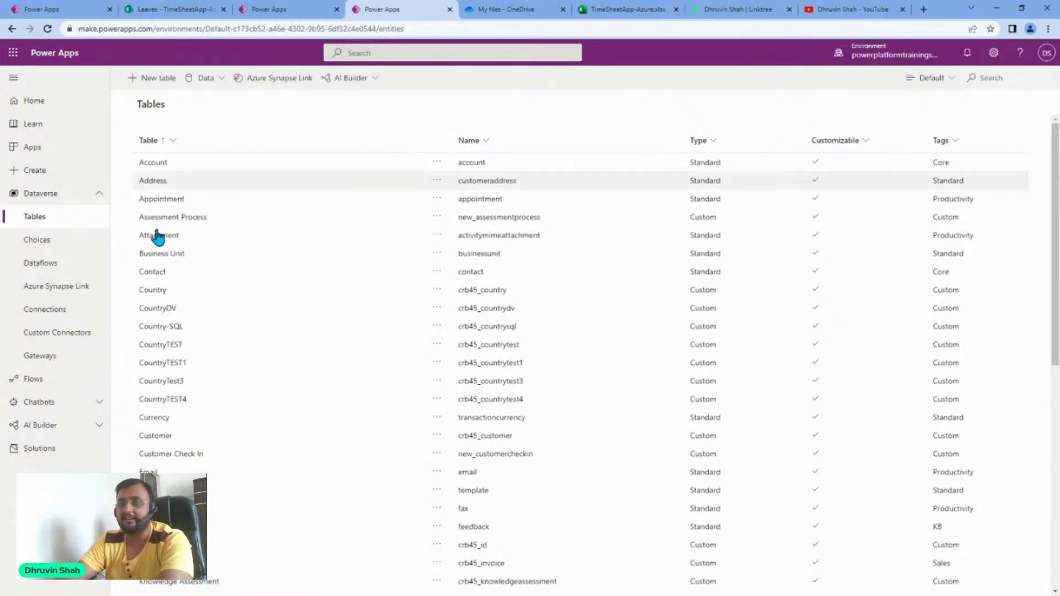
- Start a Dataverse data import with the Excel workbook connector and upload TimeSheetApp-Azure.xlsx from Downloads
{"action": "left_click", "coordinate": [224, 80]}
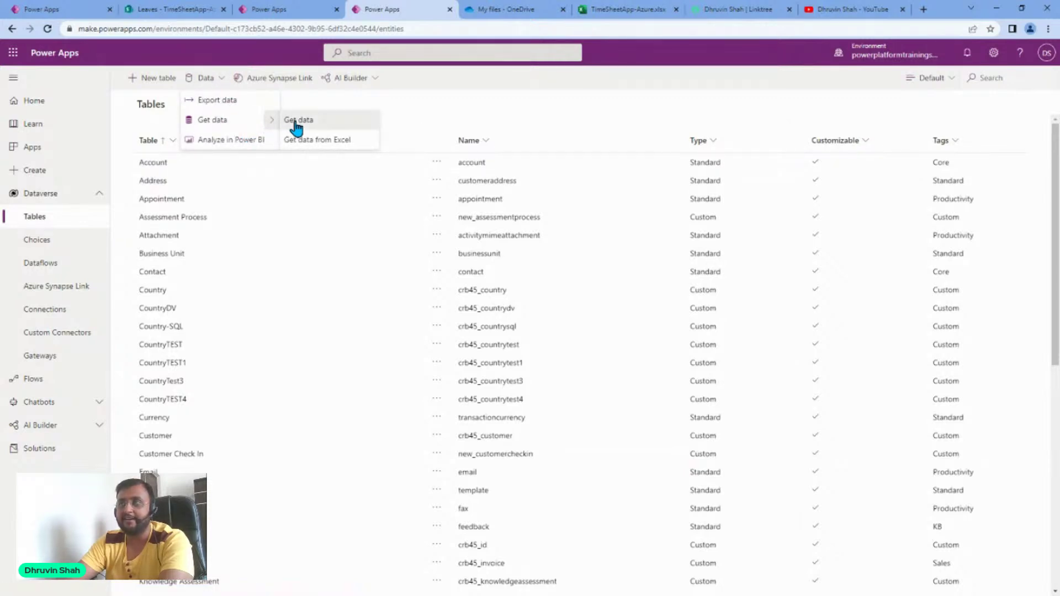
{"action": "left_click", "coordinate": [297, 121]}
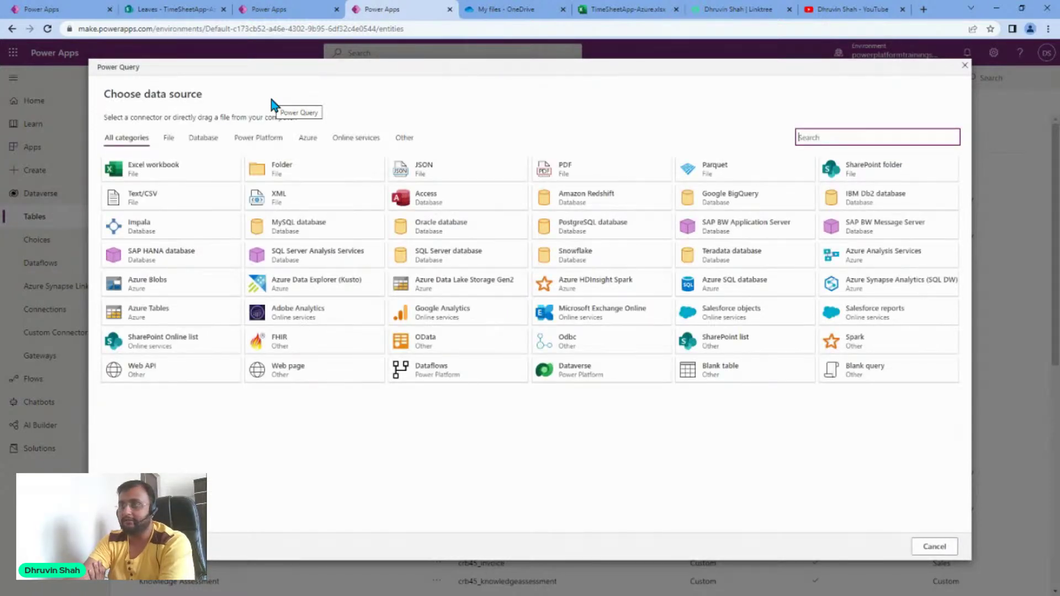
{"action": "left_click", "coordinate": [177, 175]}
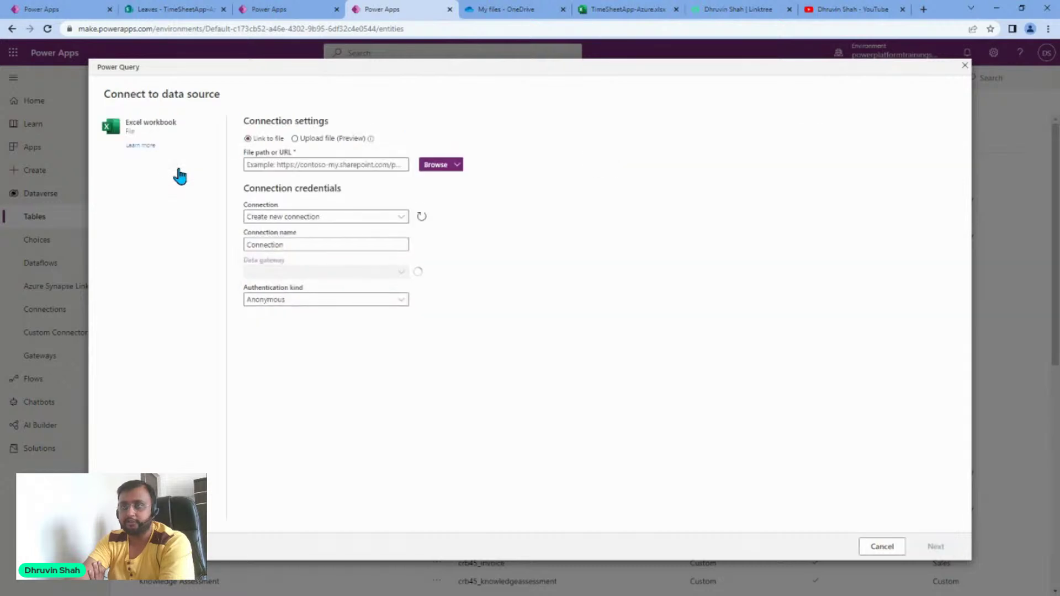
{"action": "left_click", "coordinate": [307, 140]}
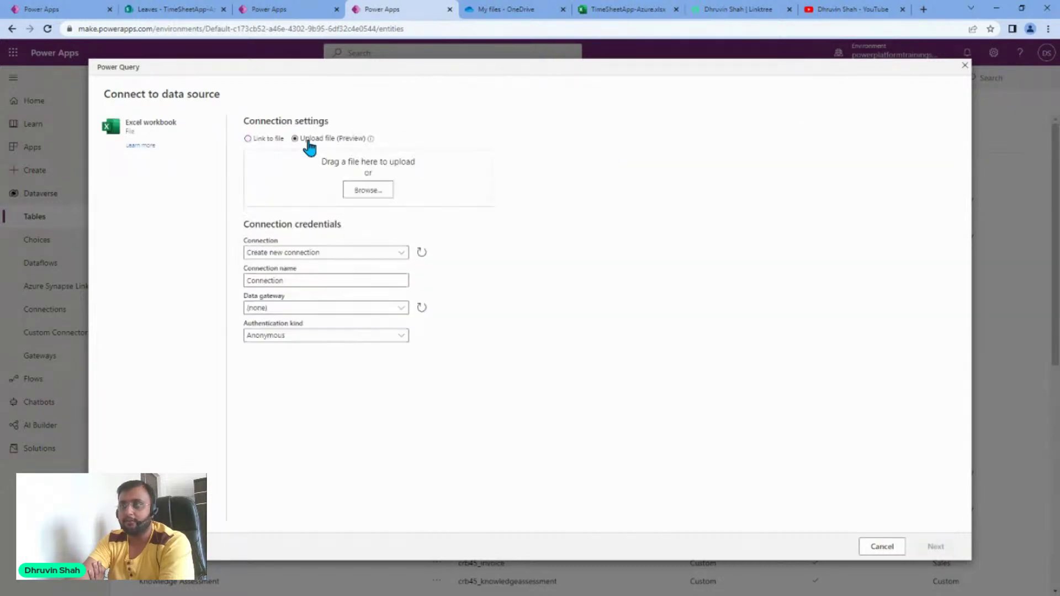
{"action": "left_click", "coordinate": [366, 190]}
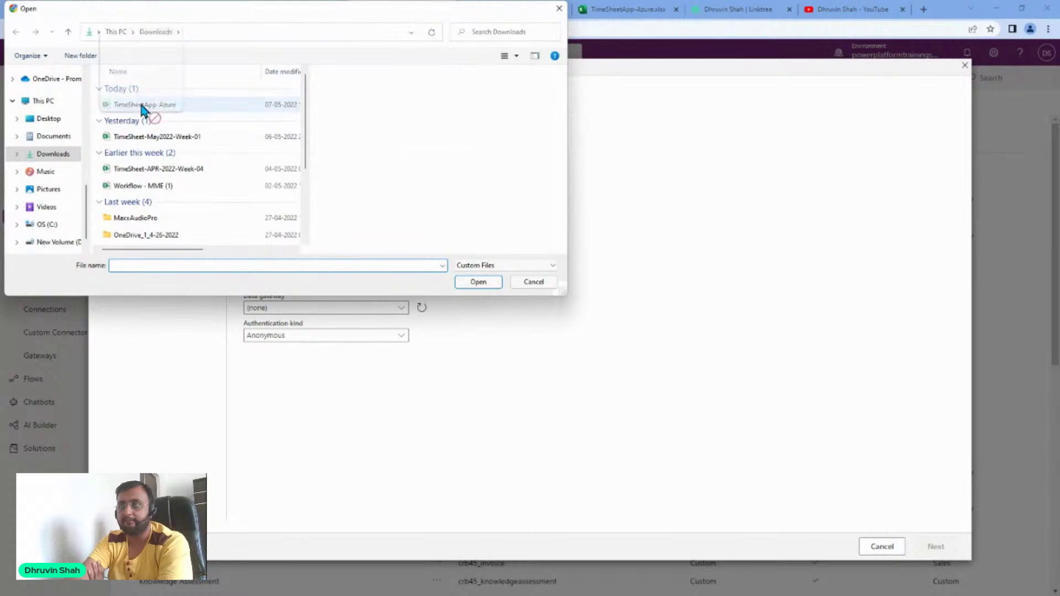
{"action": "left_click", "coordinate": [142, 105]}
{"action": "left_click", "coordinate": [483, 284]}
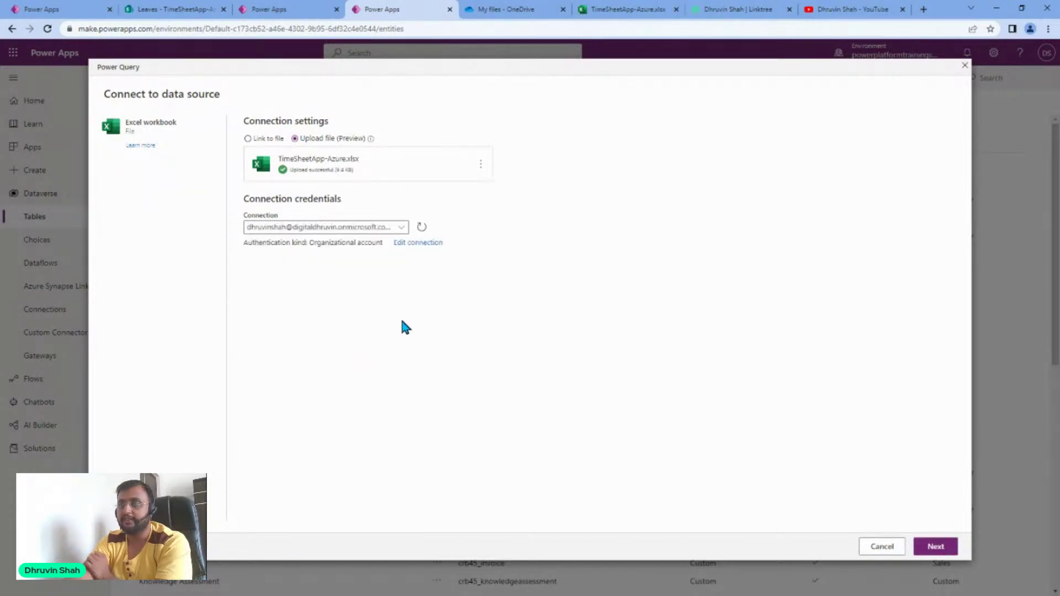
- Choose Table1 from the uploaded workbook, remove its __PowerAppsId__ column in Power Query, and proceed to the table mapping
{"action": "left_click", "coordinate": [936, 547]}
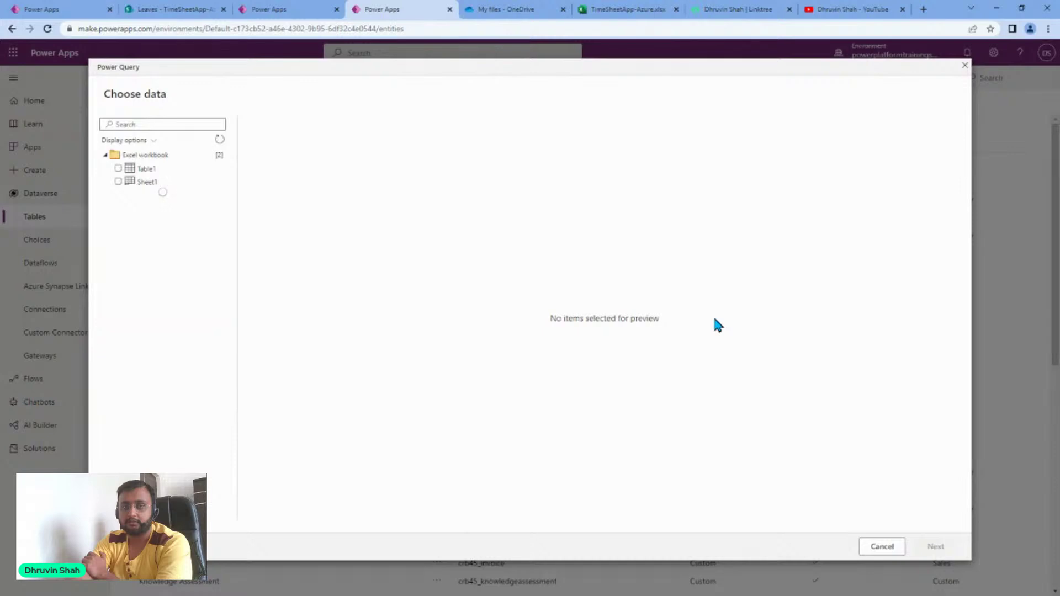
{"action": "left_click", "coordinate": [117, 168]}
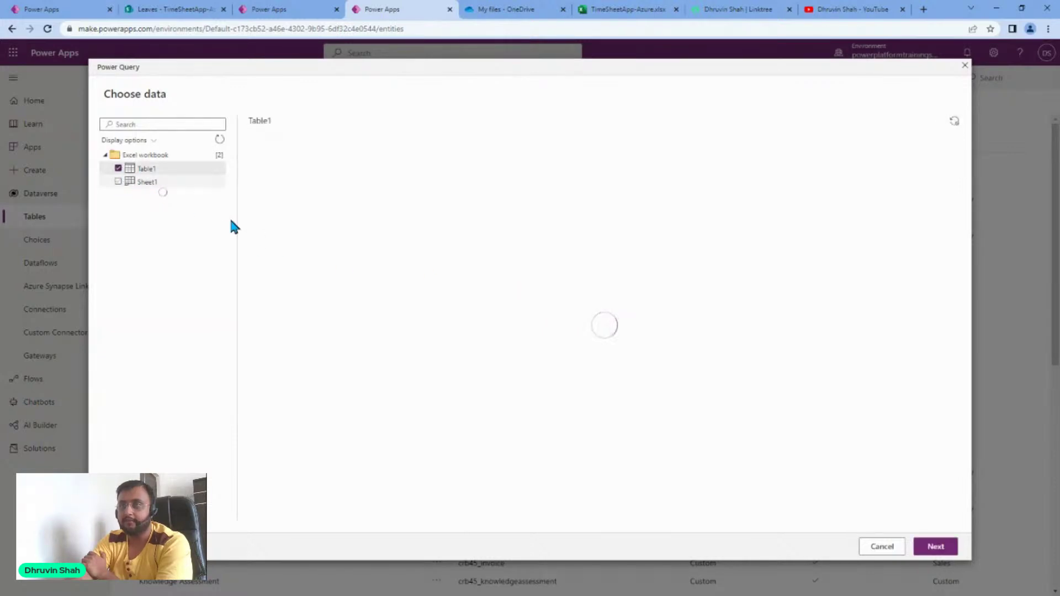
{"action": "left_click", "coordinate": [940, 554]}
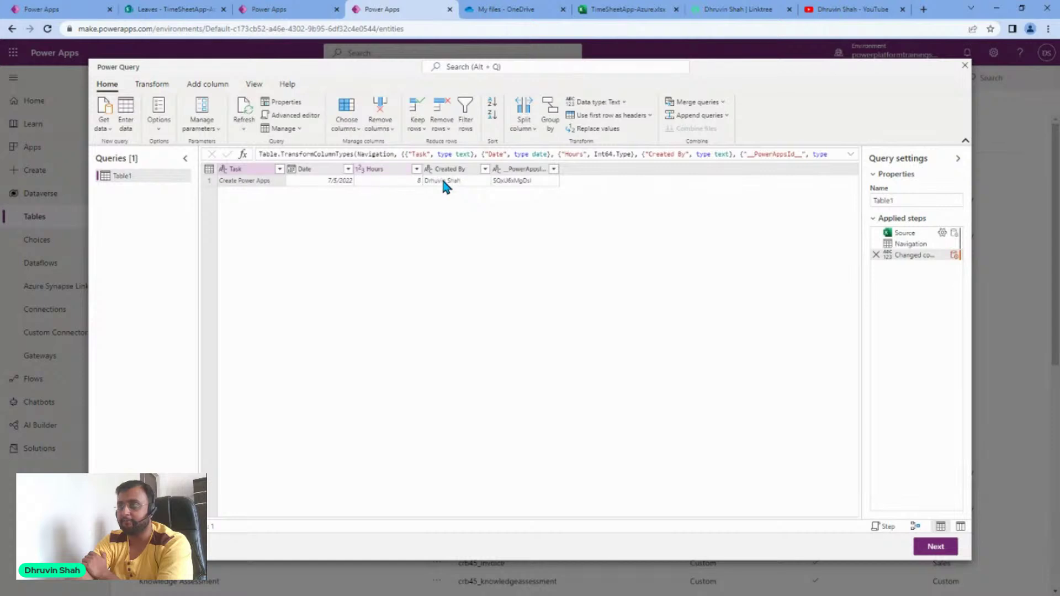
{"action": "right_click", "coordinate": [516, 166]}
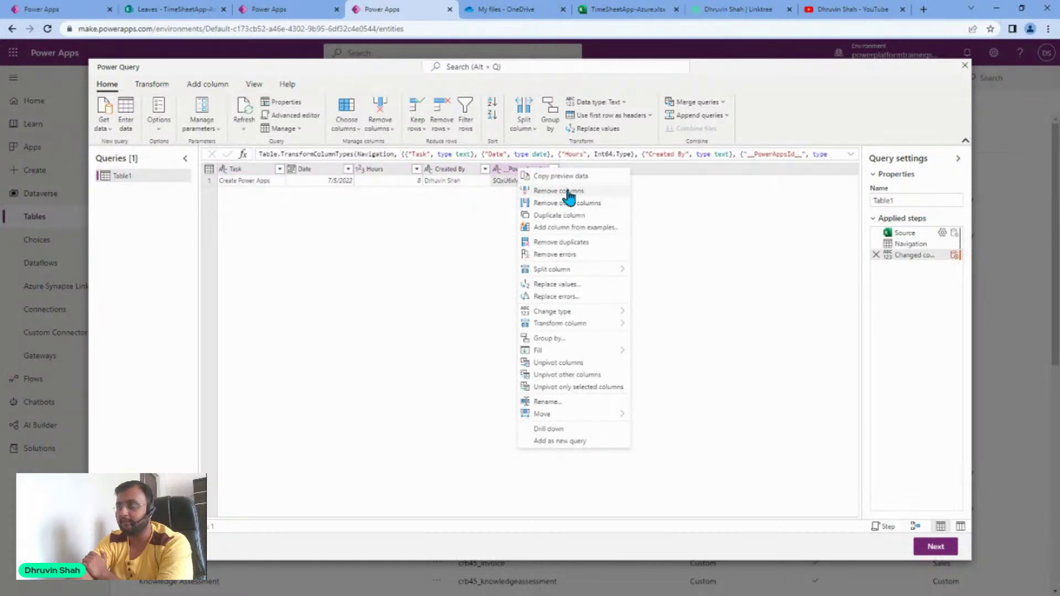
{"action": "left_click", "coordinate": [547, 191]}
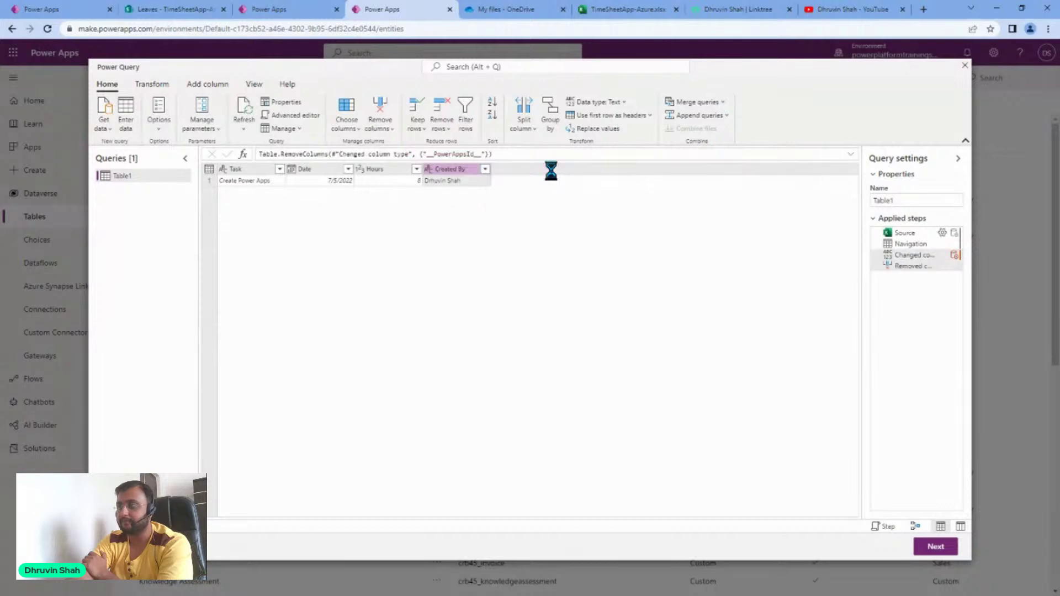
{"action": "left_click", "coordinate": [937, 558]}
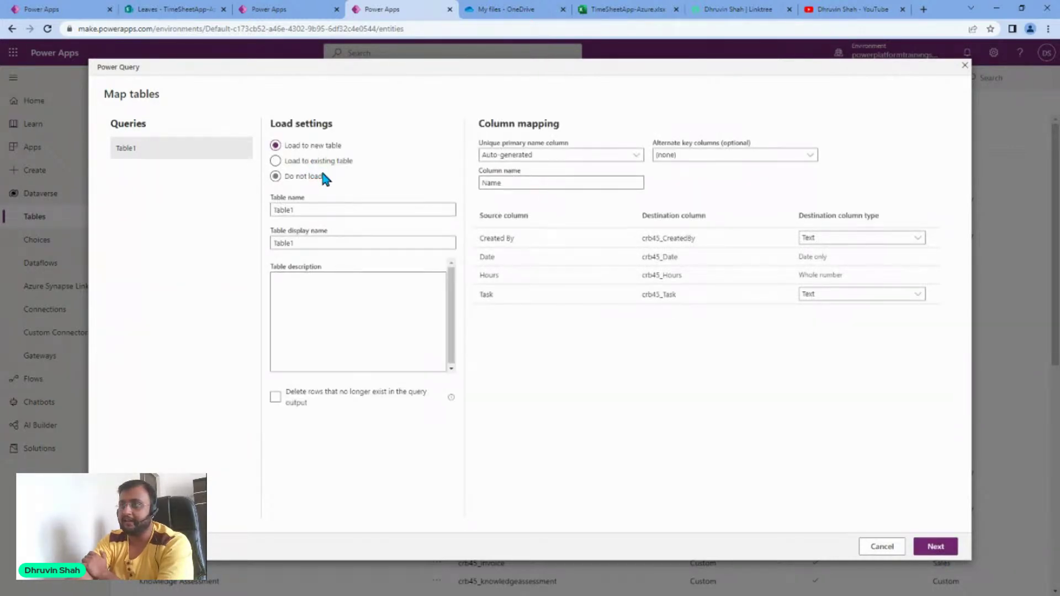
- Set both the table name and the table display name of the new Dataverse table to TimeSheetSampleAzure
{"action": "left_click", "coordinate": [310, 209]}
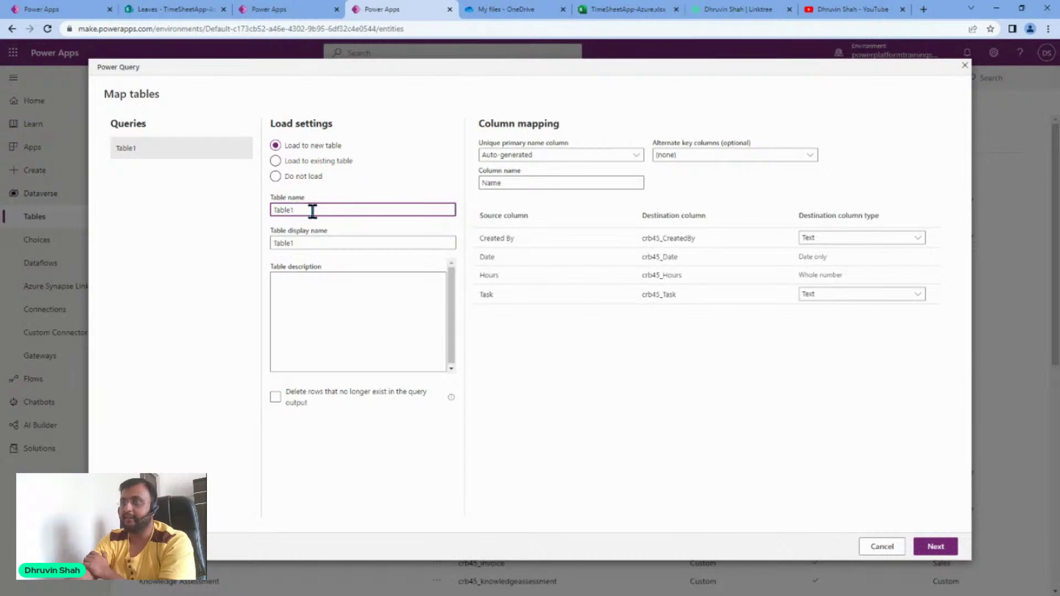
{"action": "left_click_drag", "start_coordinate": [311, 209], "coordinate": [180, 213]}
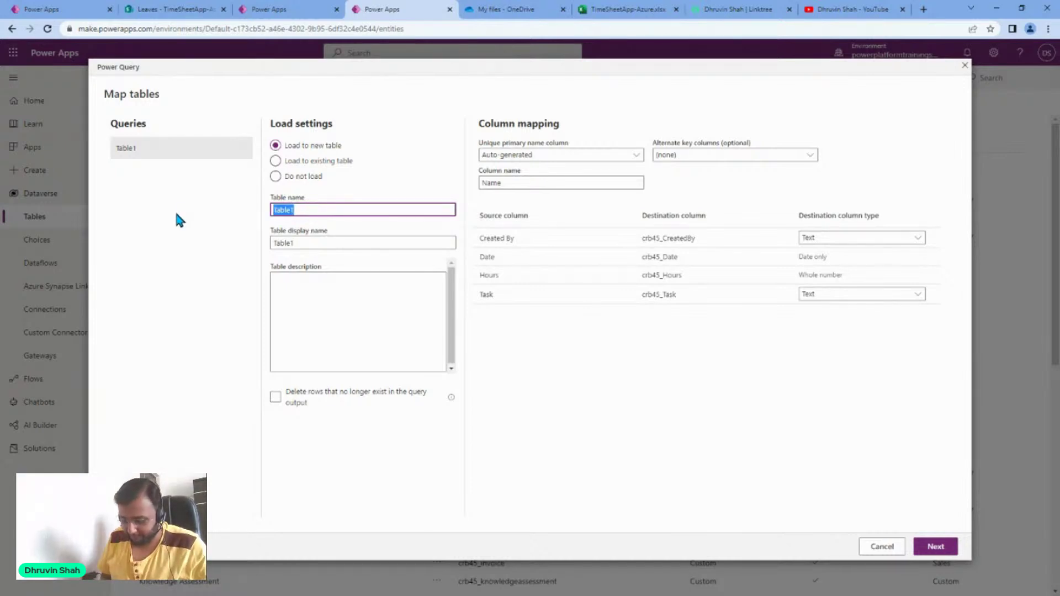
{"action": "type", "text": "TimeS"}
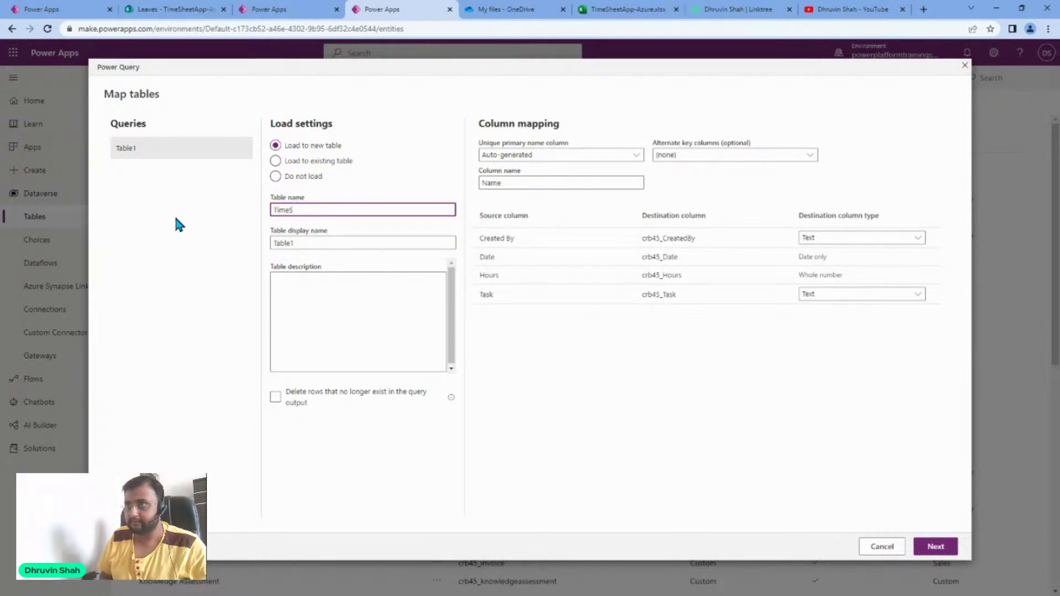
{"action": "type", "text": "heetSamp"}
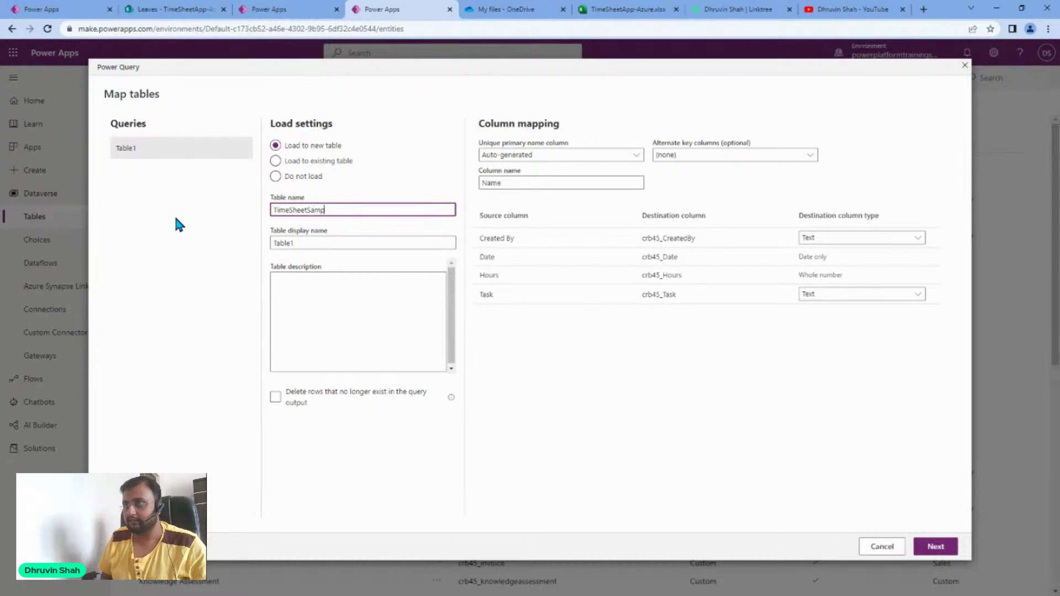
{"action": "type", "text": "leAzure"}
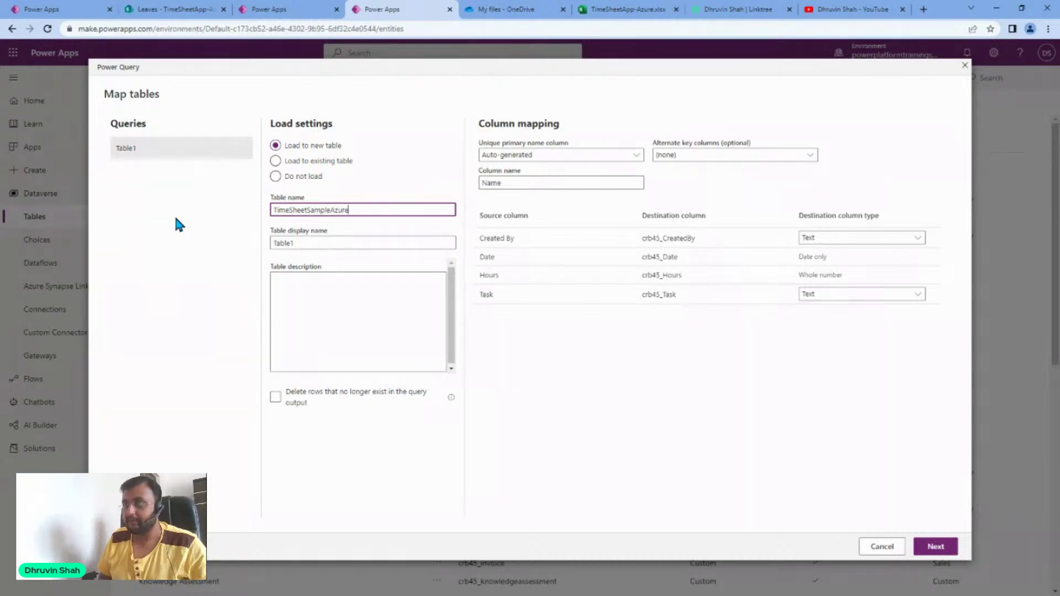
{"action": "left_click", "coordinate": [364, 239]}
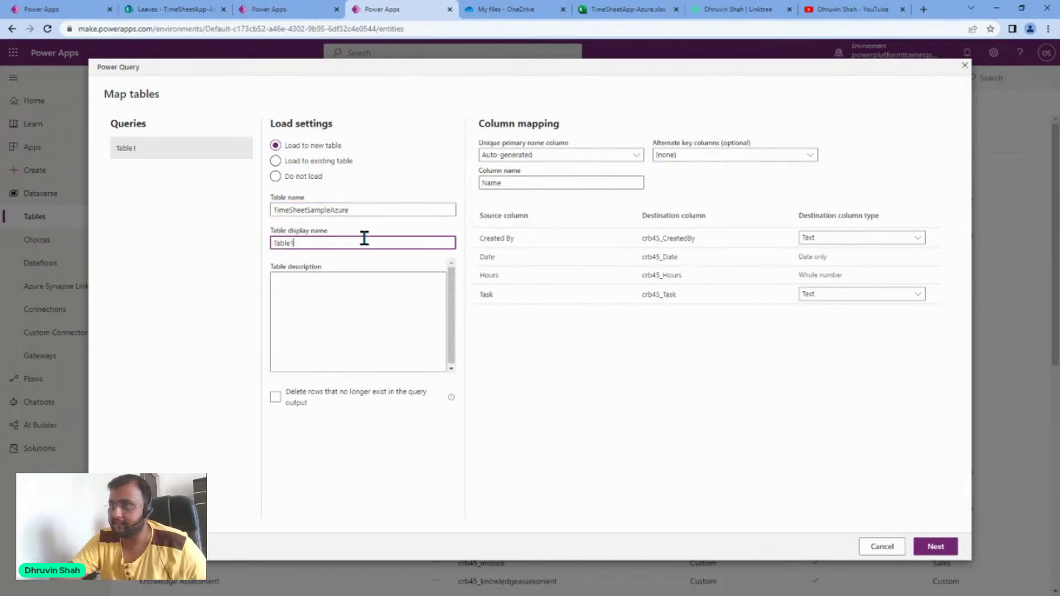
{"action": "double_click", "coordinate": [368, 213]}
{"action": "key", "text": "ctrl+c"}
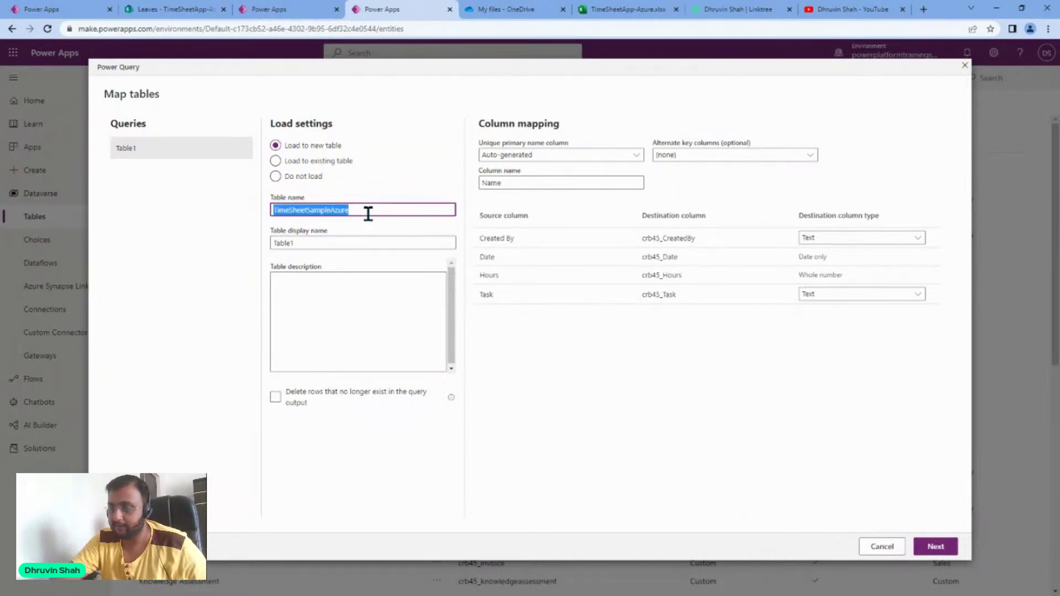
{"action": "left_click", "coordinate": [320, 241]}
{"action": "double_click", "coordinate": [322, 243]}
{"action": "key", "text": "ctrl+v"}
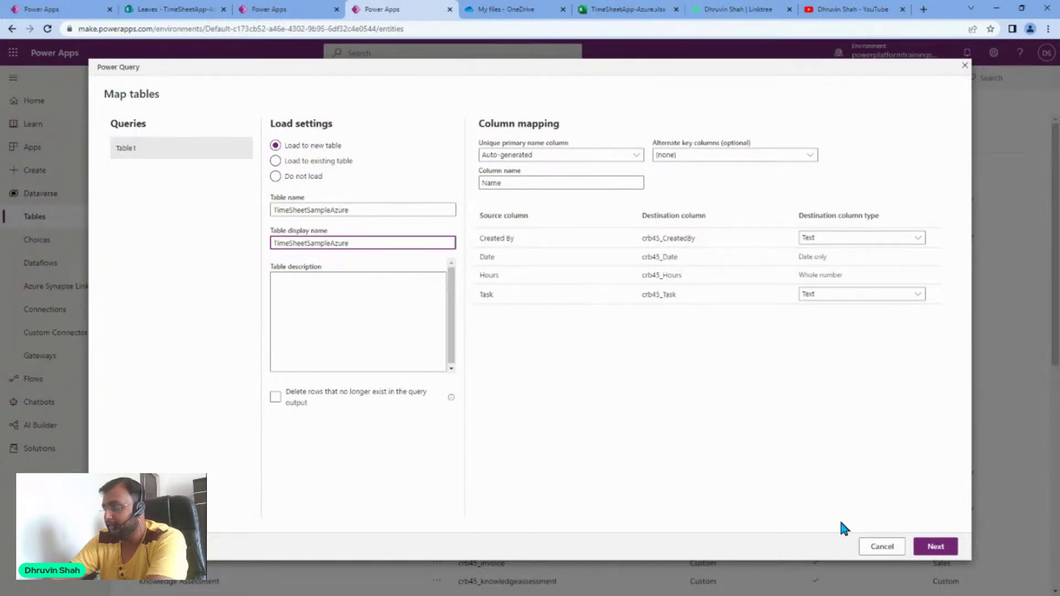
- Accept the table mapping, publish the dataflow, and refresh the Dataflows list to check its publishing status
{"action": "left_click", "coordinate": [936, 547]}
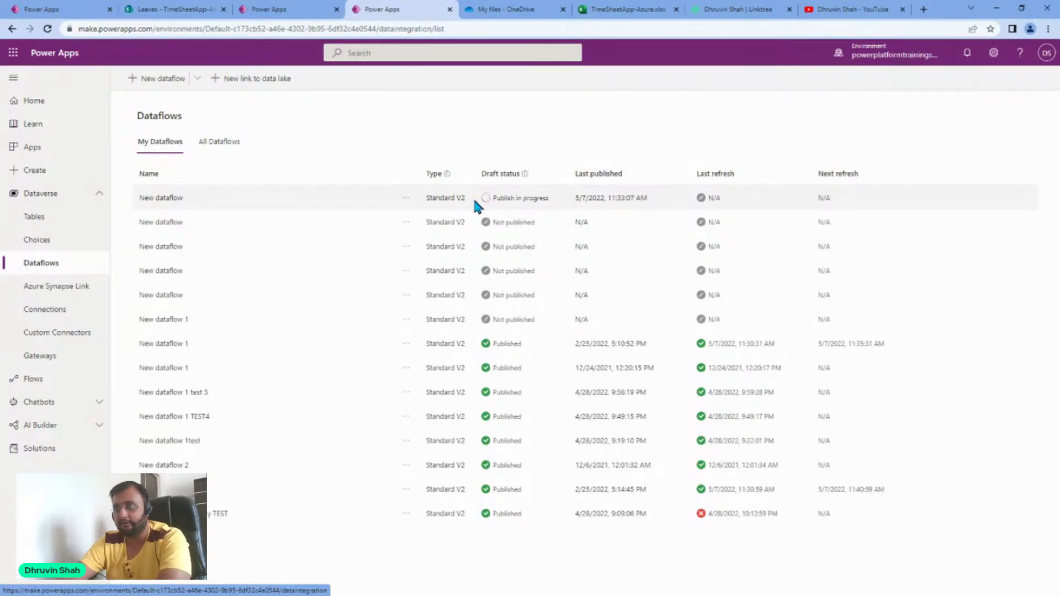
{"action": "left_click", "coordinate": [48, 31]}
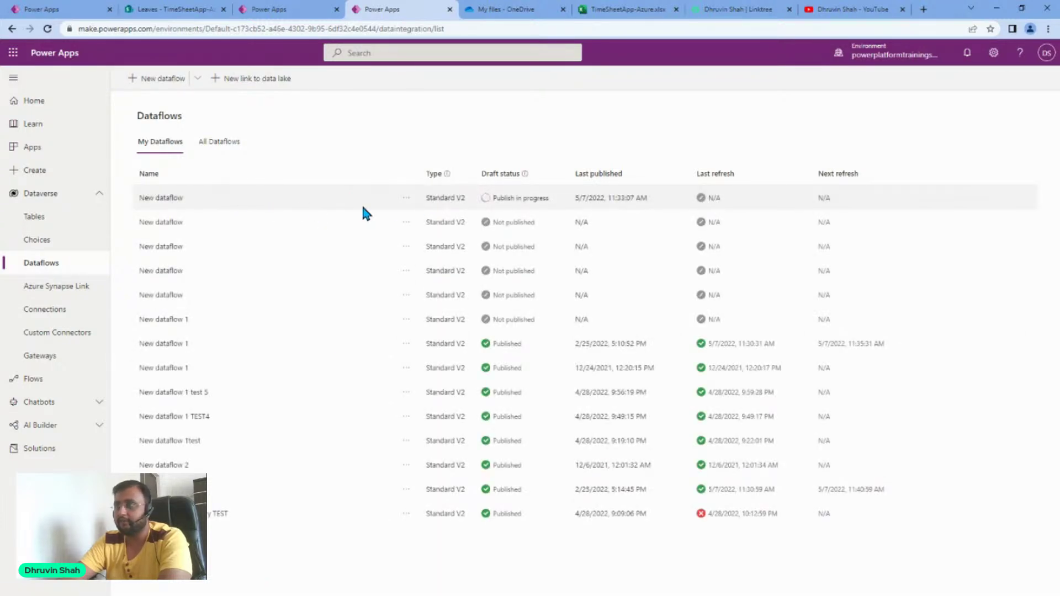
- Filter the Dataverse tables to custom ones and open the TimeSheetSampleAzure table
{"action": "left_click", "coordinate": [406, 198]}
{"action": "left_click", "coordinate": [406, 200]}
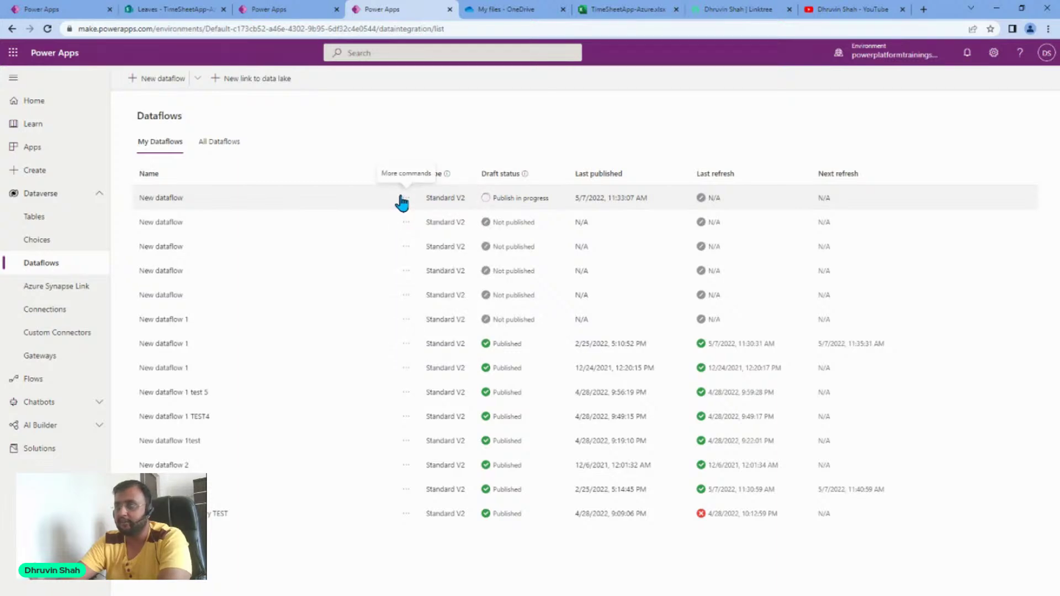
{"action": "left_click", "coordinate": [41, 220]}
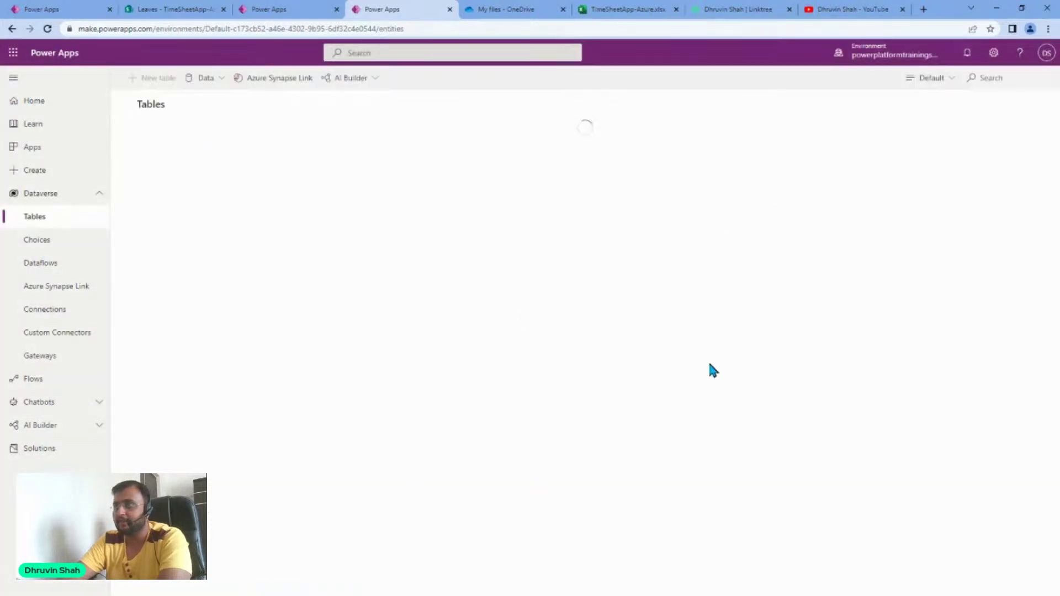
{"action": "left_click", "coordinate": [942, 82]}
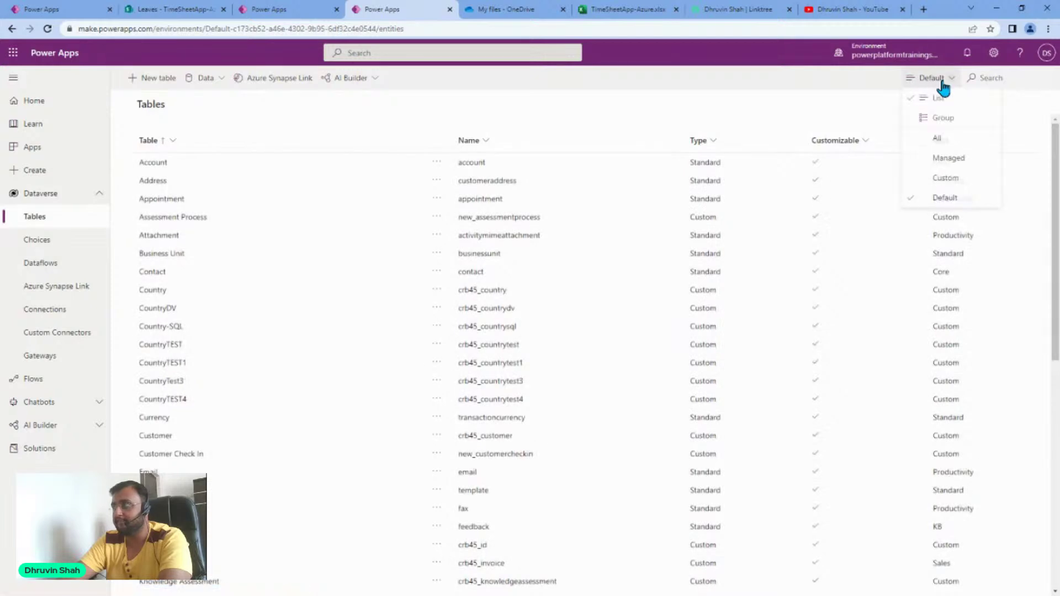
{"action": "left_click", "coordinate": [942, 180]}
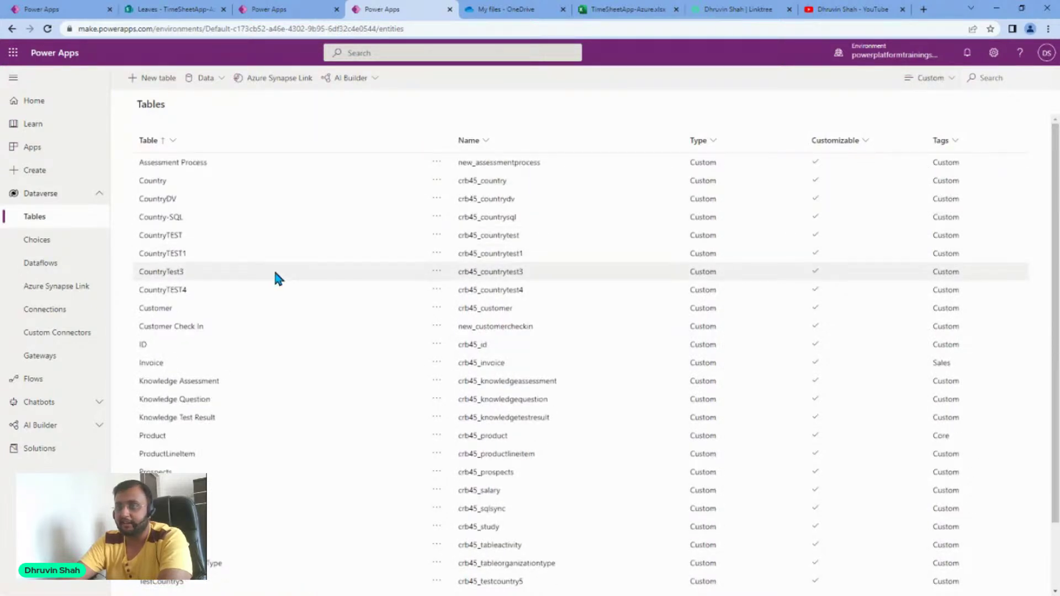
{"action": "scroll", "coordinate": [277, 276], "scroll_direction": "down", "scroll_amount": 2}
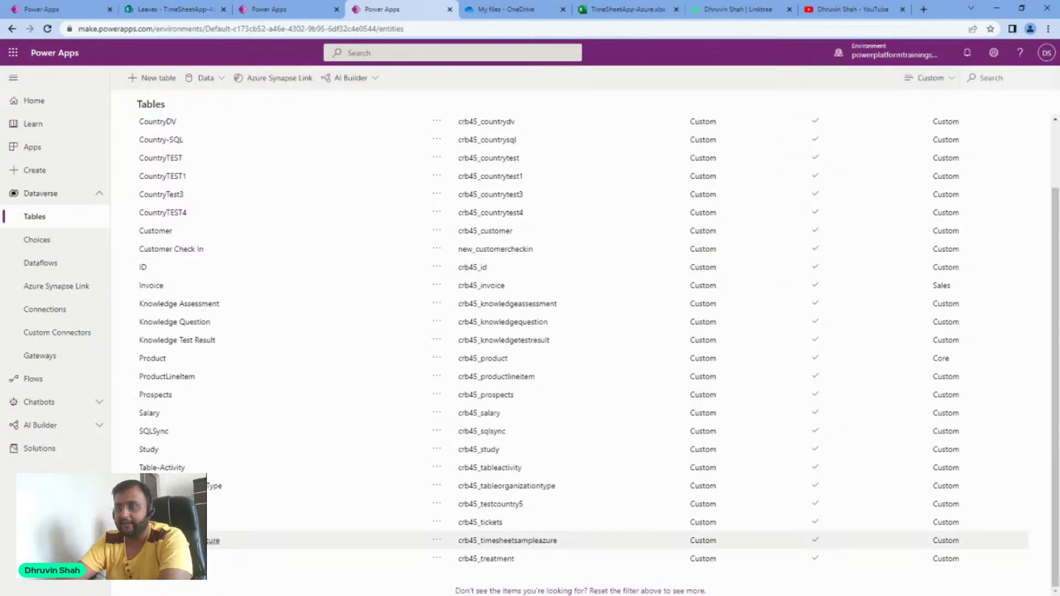
{"action": "left_click", "coordinate": [187, 540]}
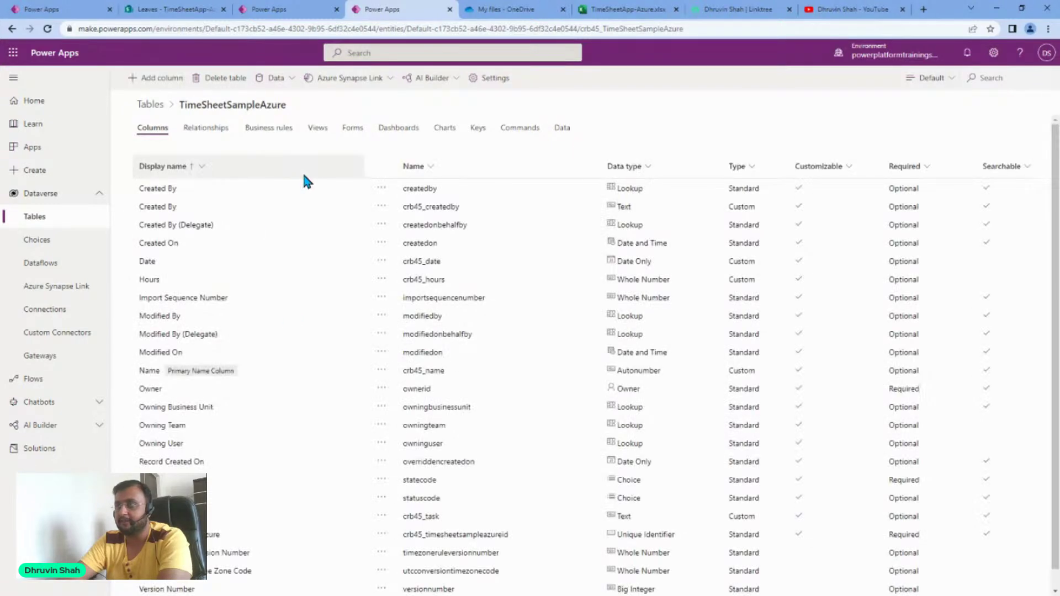
- Show only the custom columns of TimeSheetSampleAzure, check the table's data records and return to its columns
{"action": "left_click", "coordinate": [930, 78]}
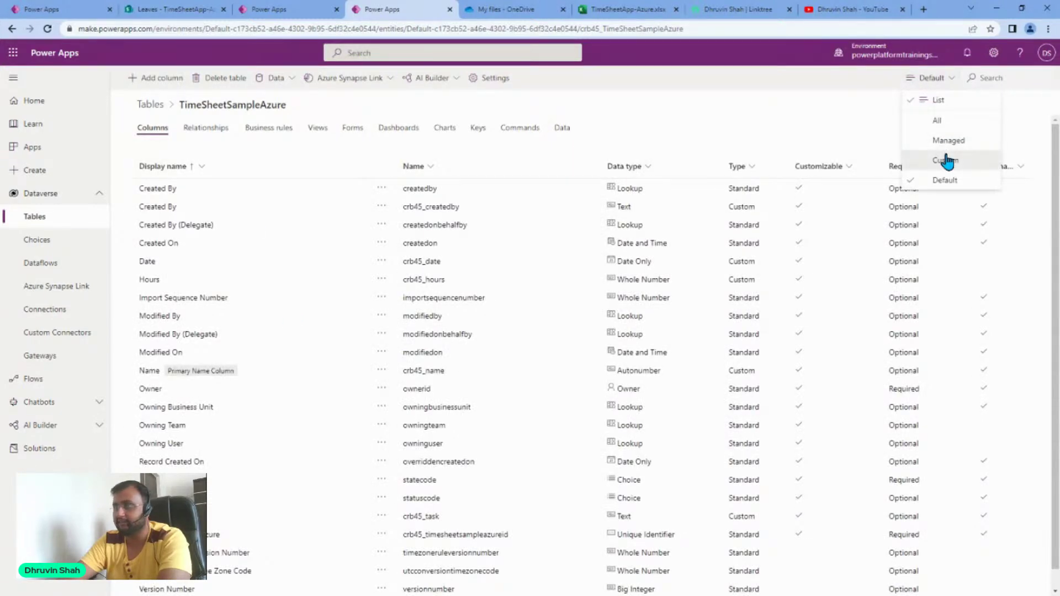
{"action": "left_click", "coordinate": [947, 161]}
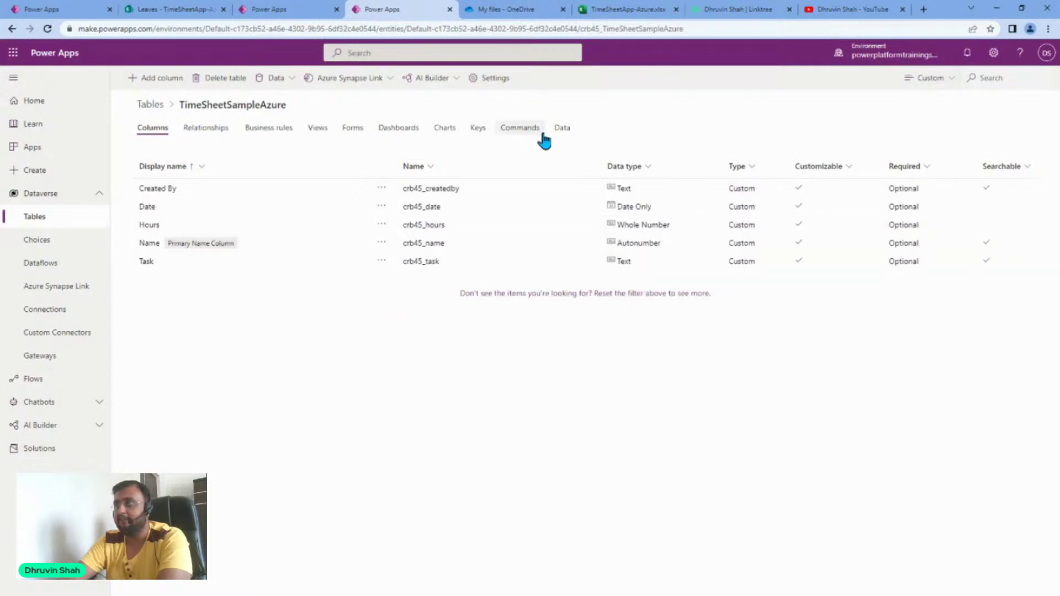
{"action": "left_click", "coordinate": [560, 130]}
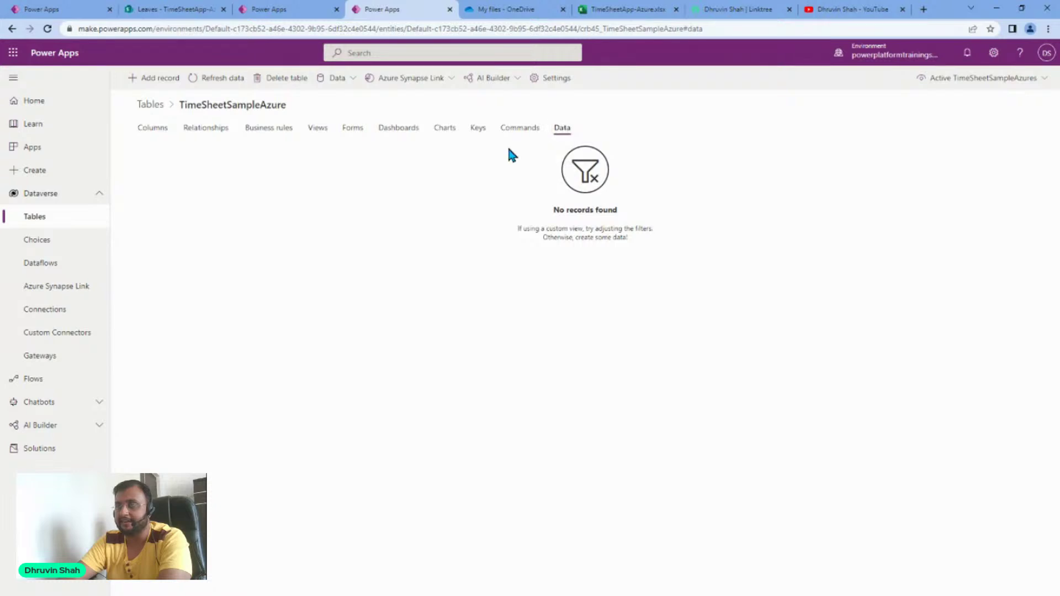
{"action": "left_click", "coordinate": [160, 135]}
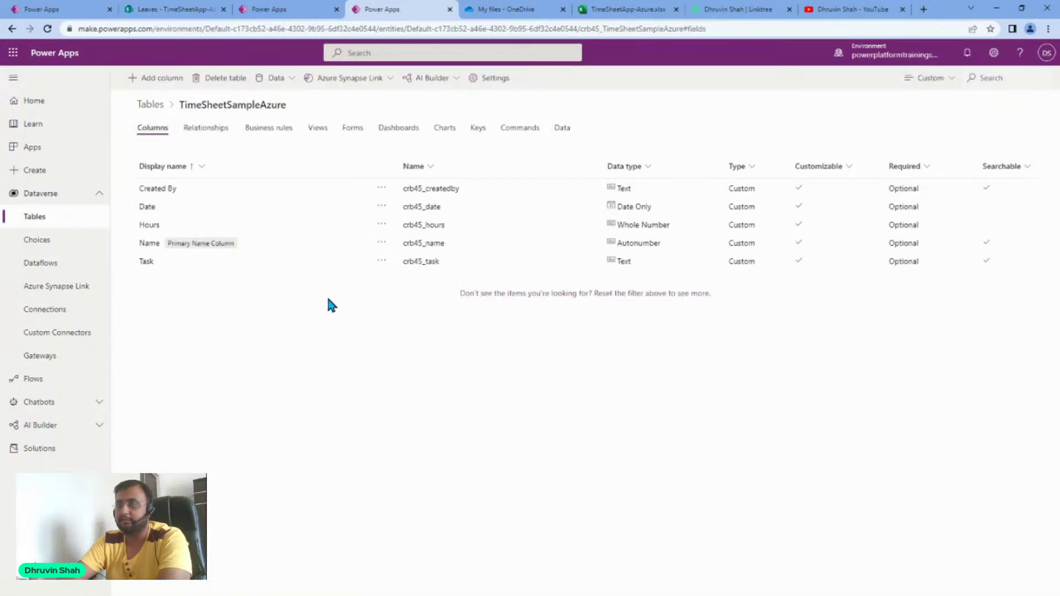
- Start a new three-screen app from Dataverse and choose the Microsoft Dataverse connection
{"action": "left_click", "coordinate": [66, 158]}
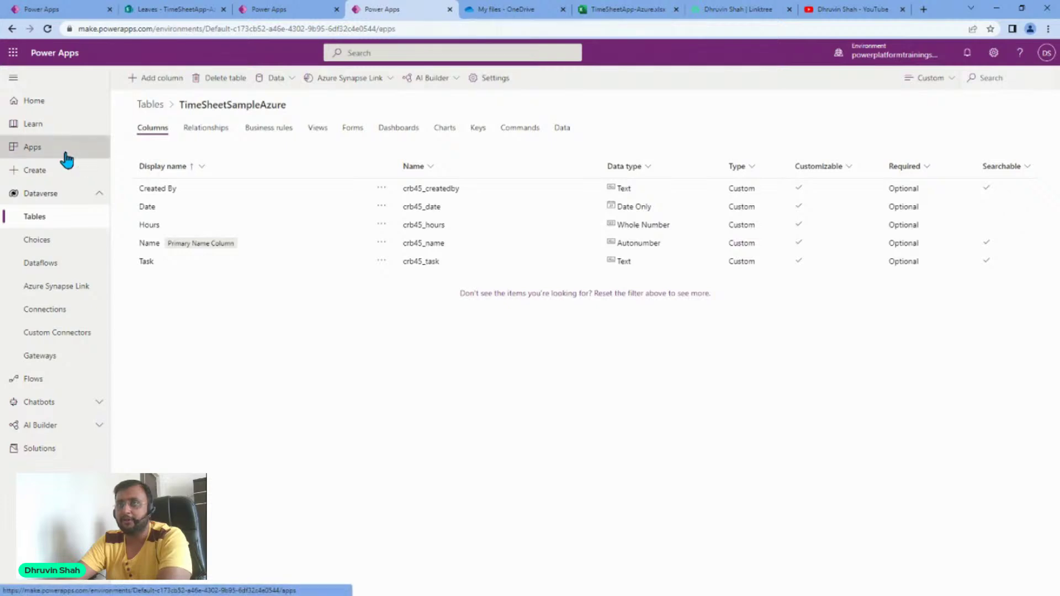
{"action": "left_click", "coordinate": [71, 103]}
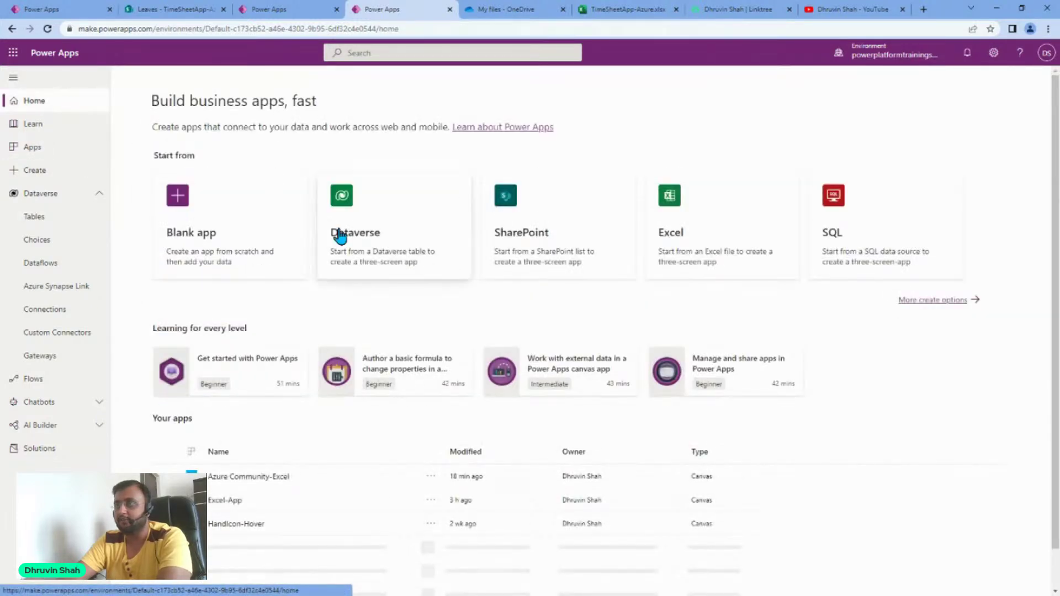
{"action": "left_click", "coordinate": [340, 235]}
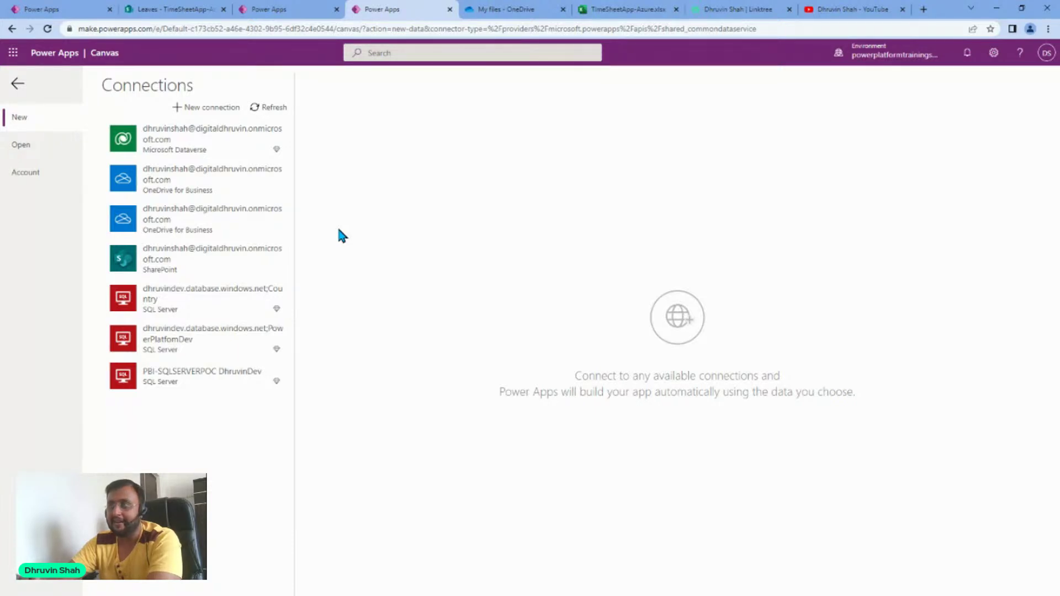
{"action": "left_click", "coordinate": [213, 158]}
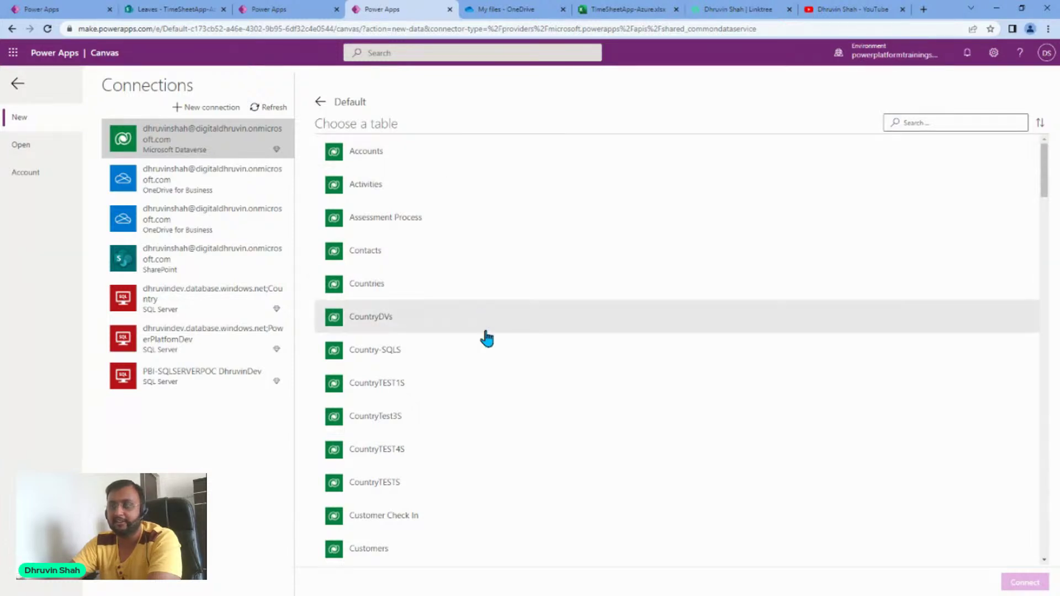
- Search the available tables for "azure" and generate the app from the TimeSheetSampleAzures table
{"action": "scroll", "coordinate": [487, 339], "scroll_direction": "down", "scroll_amount": 3}
{"action": "scroll", "coordinate": [487, 343], "scroll_direction": "down", "scroll_amount": 3}
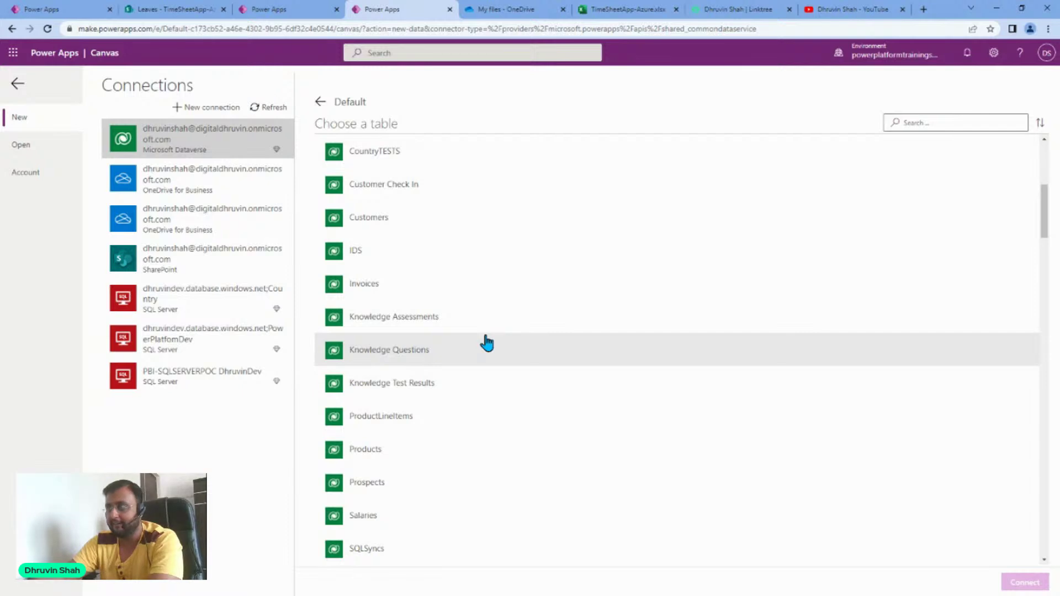
{"action": "left_click", "coordinate": [900, 122]}
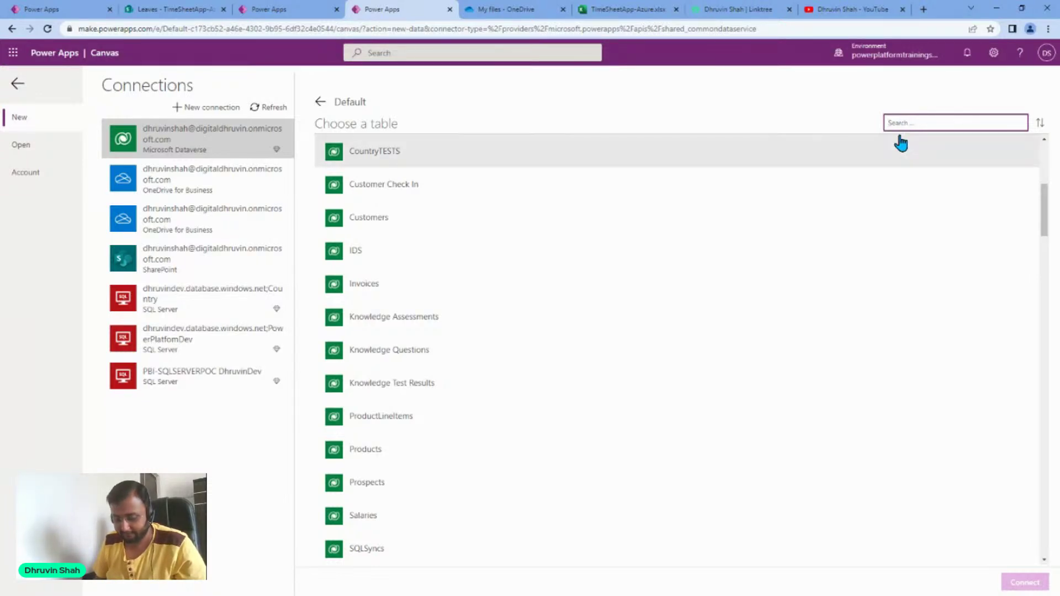
{"action": "type", "text": "azure"}
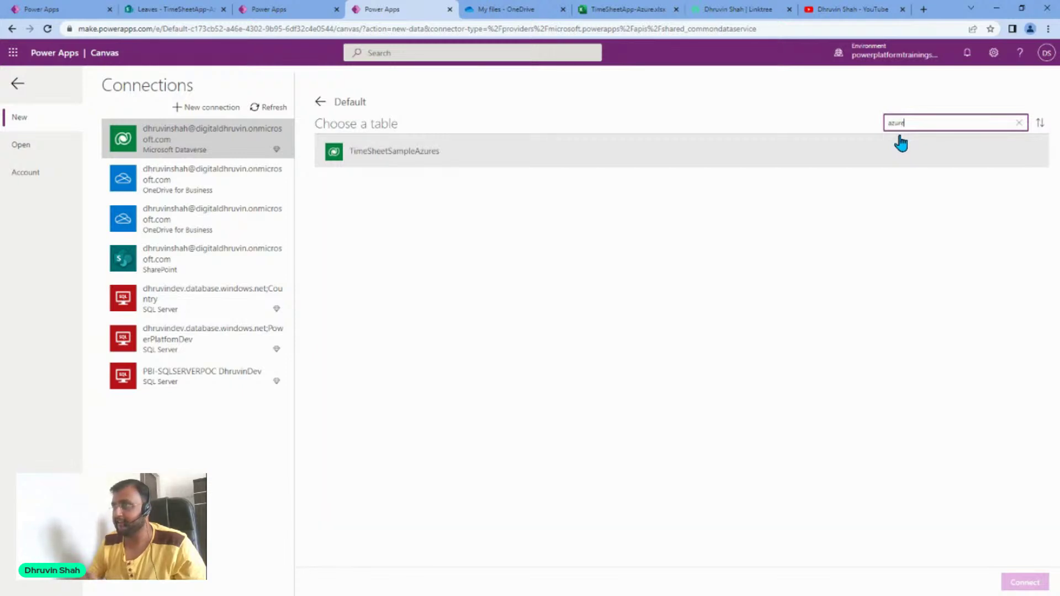
{"action": "left_click", "coordinate": [580, 153]}
{"action": "left_click", "coordinate": [1017, 581]}
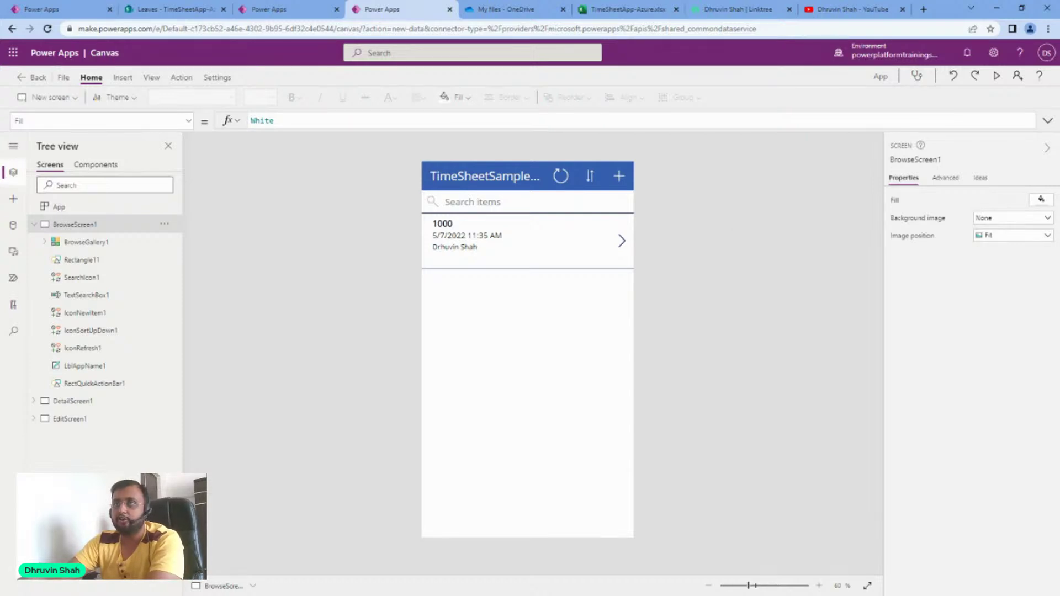
- Preview the Azure Community-Excel app, examine the record's details with its delete option, and exit the preview
{"action": "key", "text": "ctrl+1"}
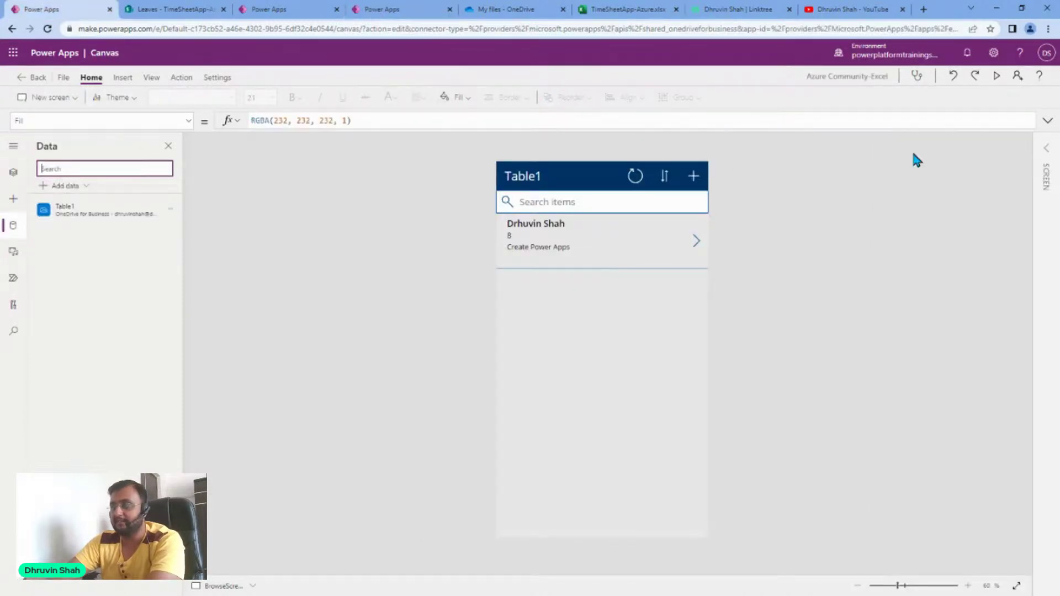
{"action": "left_click", "coordinate": [996, 76]}
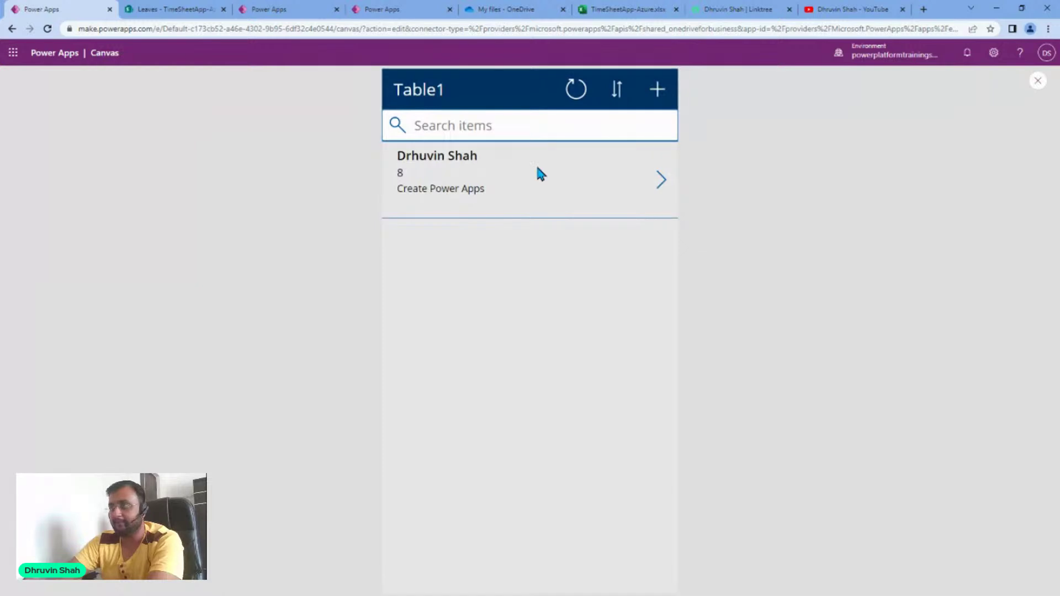
{"action": "left_click", "coordinate": [663, 184]}
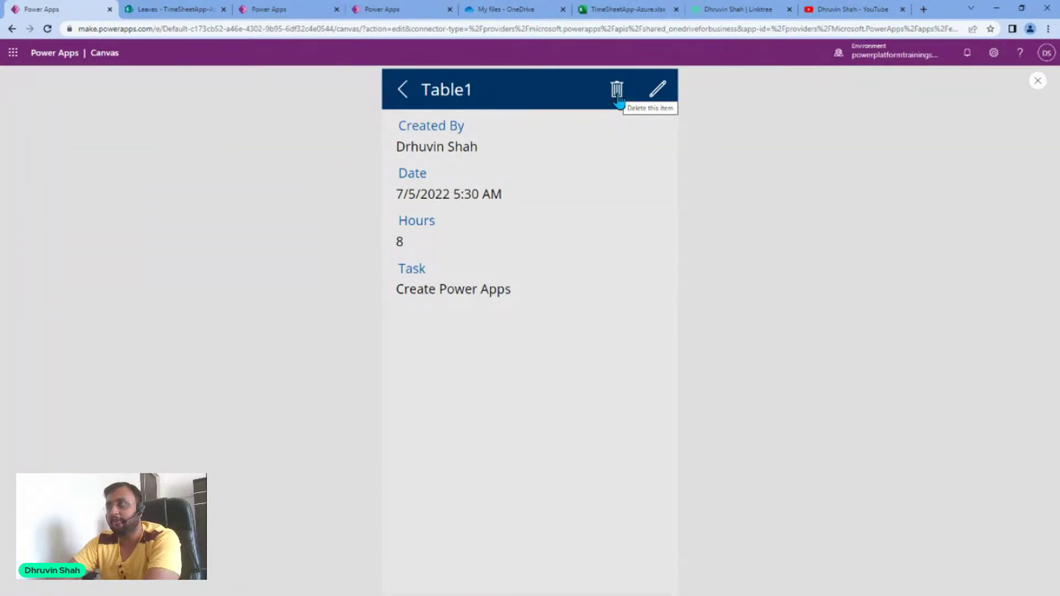
{"action": "left_click", "coordinate": [616, 89]}
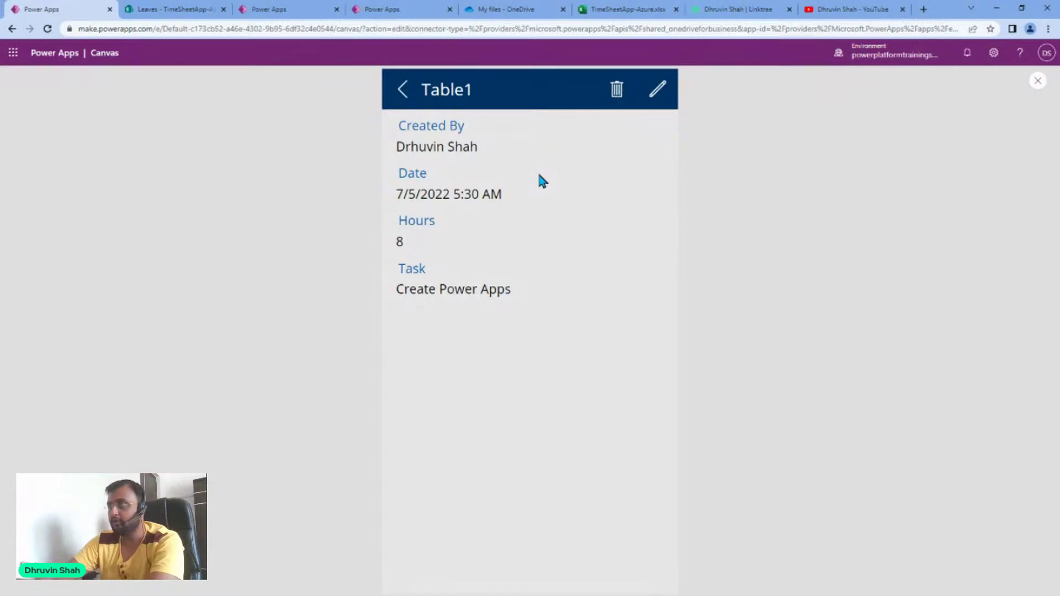
{"action": "left_click", "coordinate": [1039, 80]}
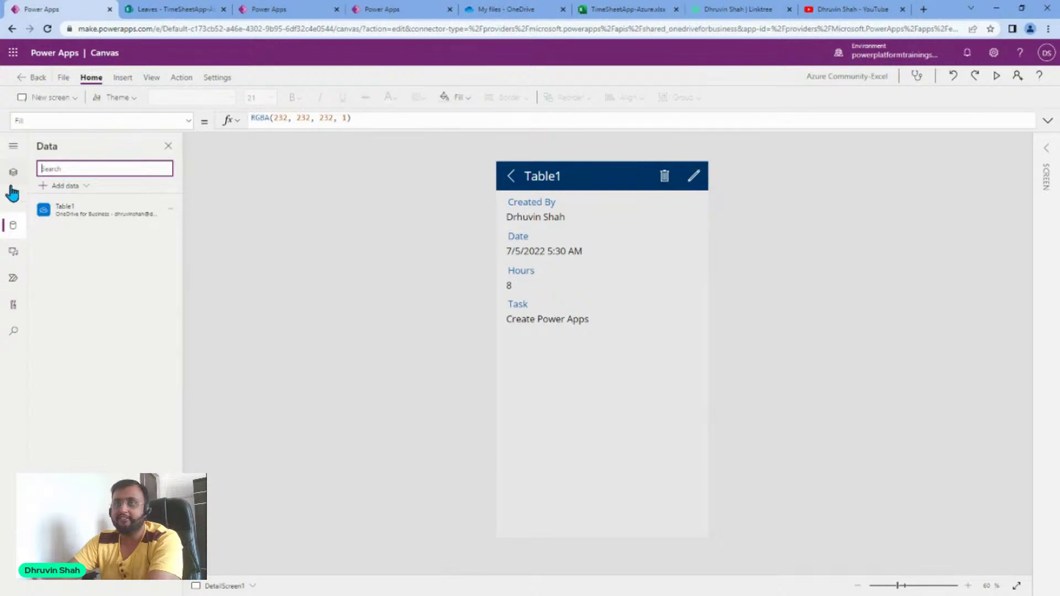
{"action": "left_click", "coordinate": [11, 207]}
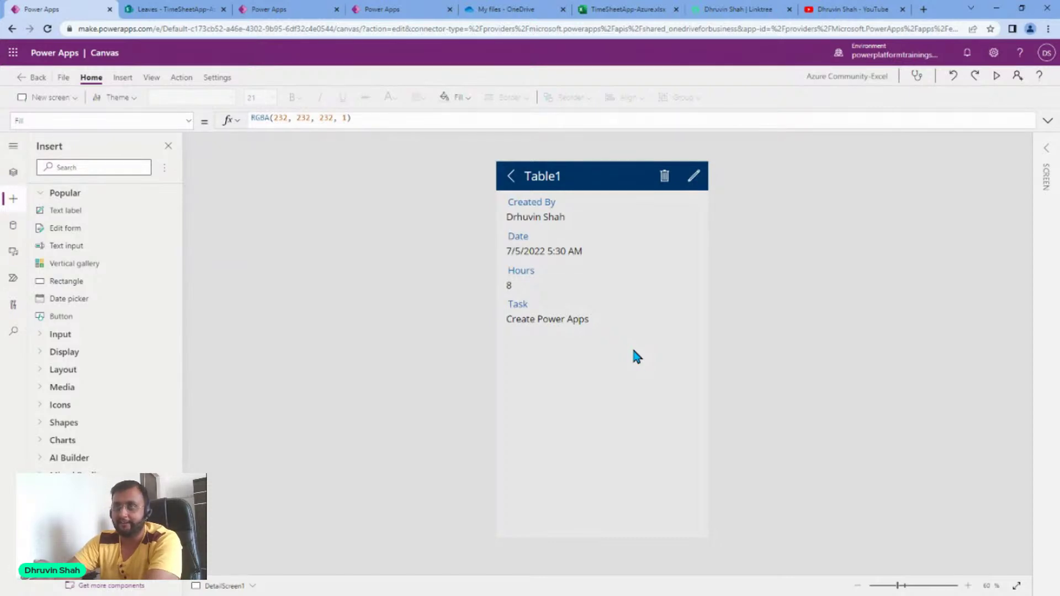
- Open web.powerapps.com in a new browser tab and place that tab beside the other Power Apps tabs
{"action": "left_click", "coordinate": [279, 10]}
{"action": "left_click", "coordinate": [387, 9]}
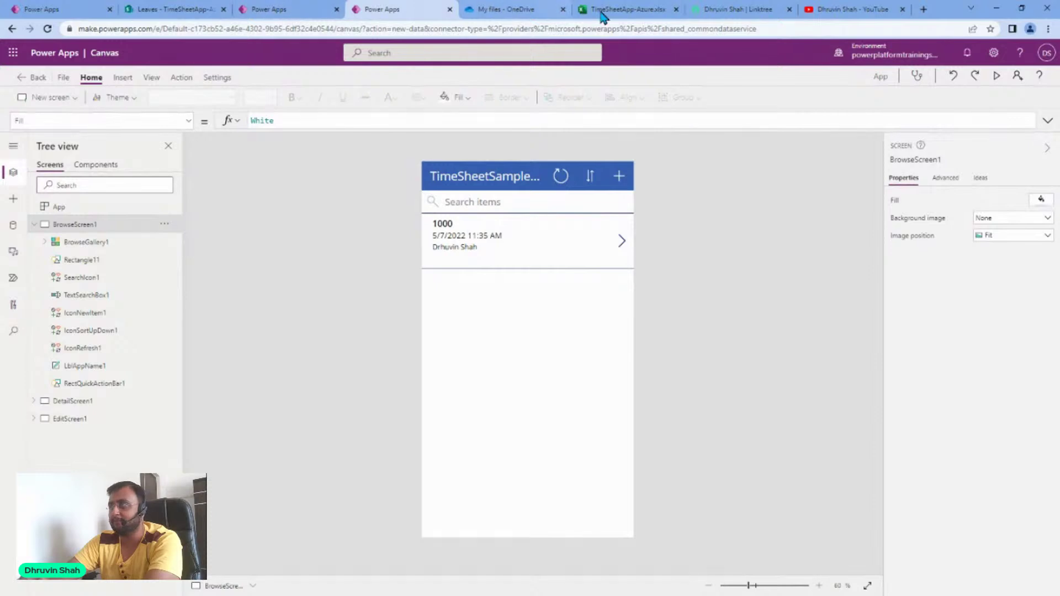
{"action": "left_click", "coordinate": [924, 10]}
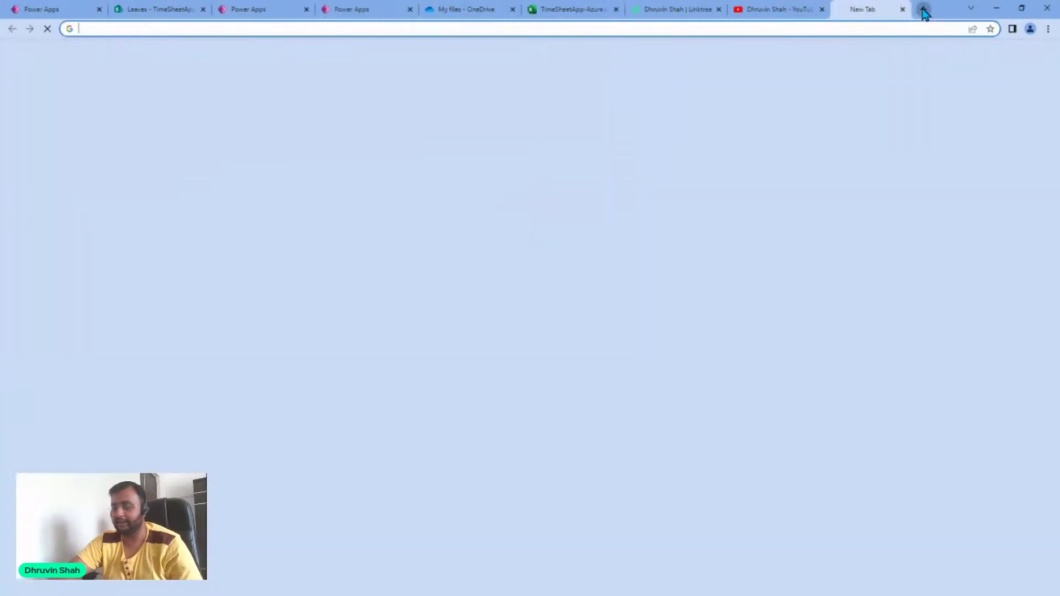
{"action": "type", "text": "m"}
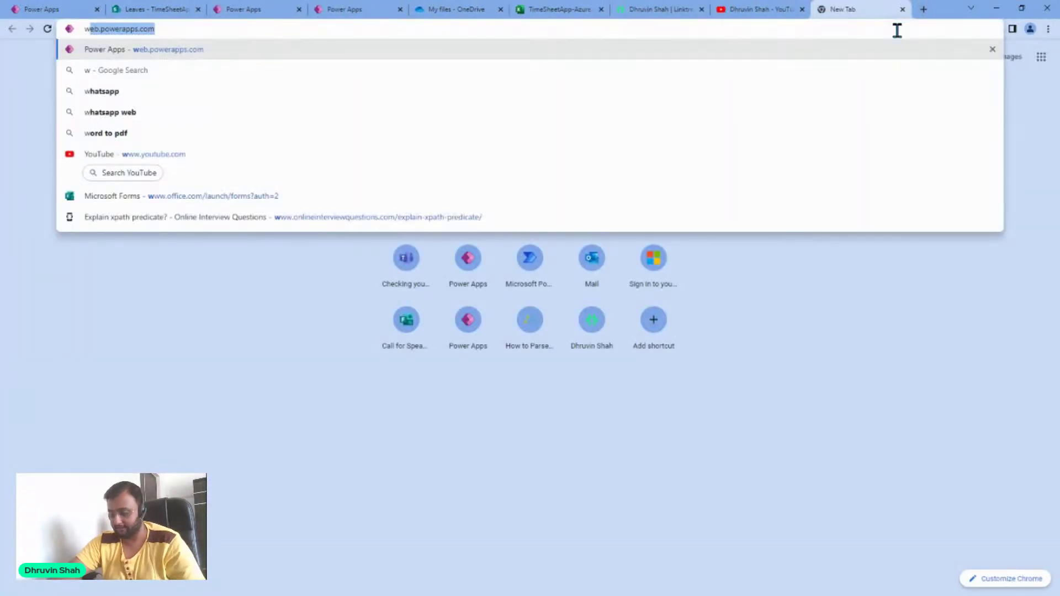
{"action": "key", "text": "Return"}
{"action": "left_click_drag", "start_coordinate": [869, 12], "coordinate": [475, 11]}
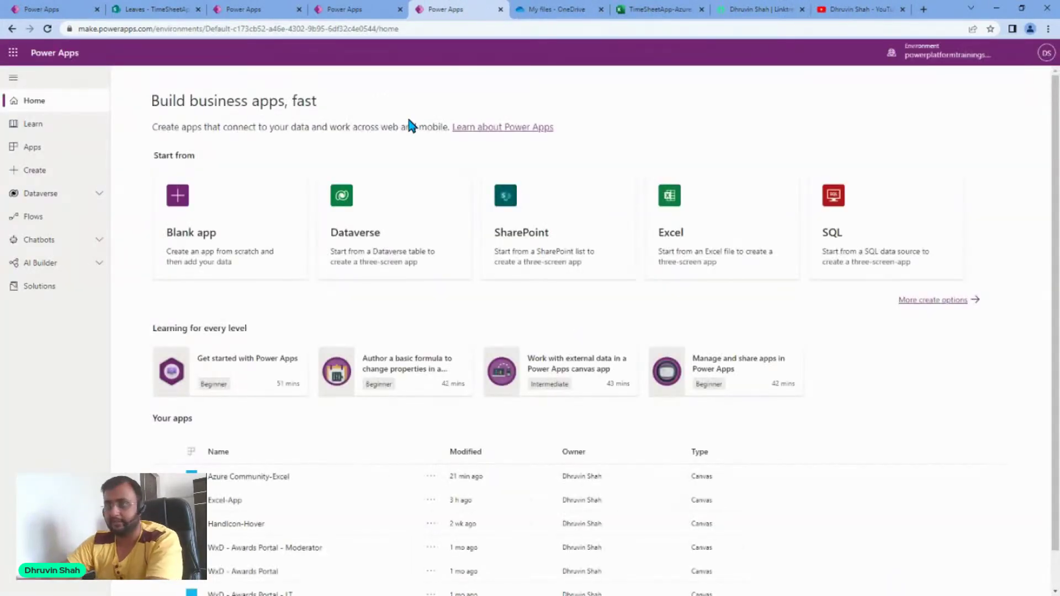
- Create a new component library named DeletePopUp
{"action": "left_click", "coordinate": [65, 154]}
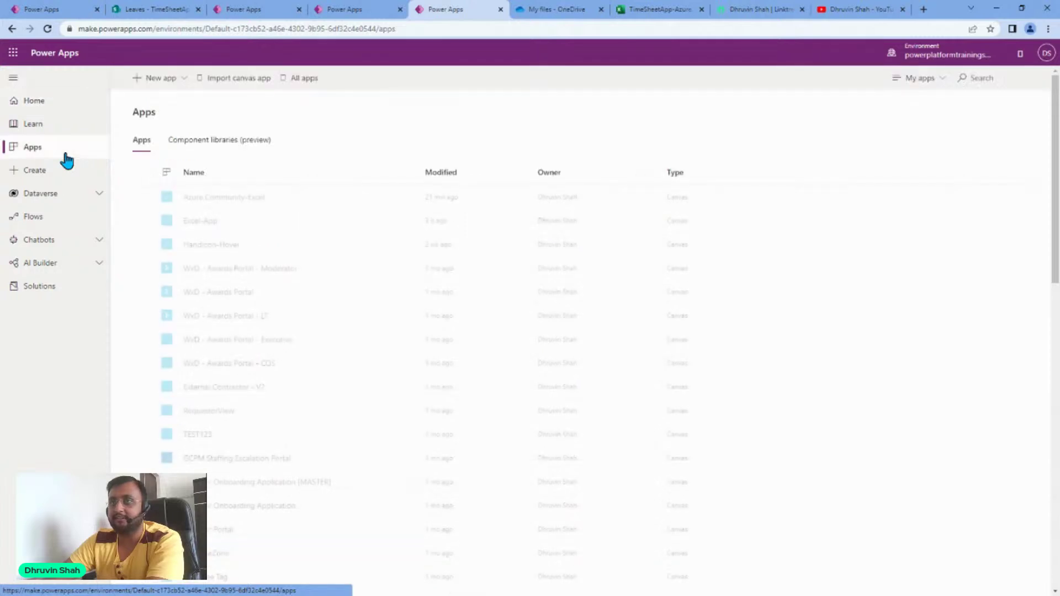
{"action": "left_click", "coordinate": [204, 144]}
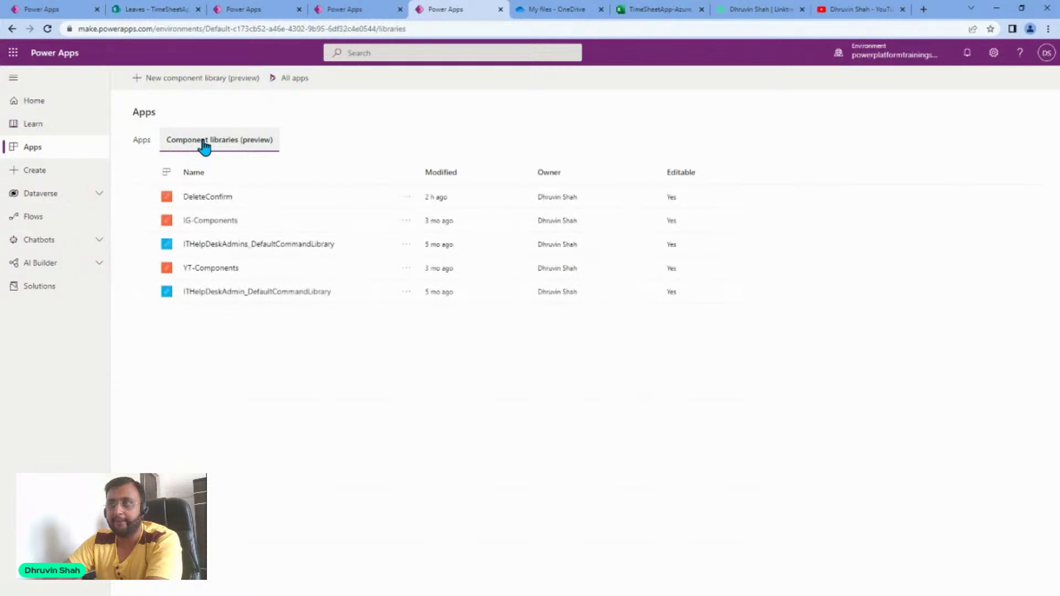
{"action": "left_click", "coordinate": [174, 80]}
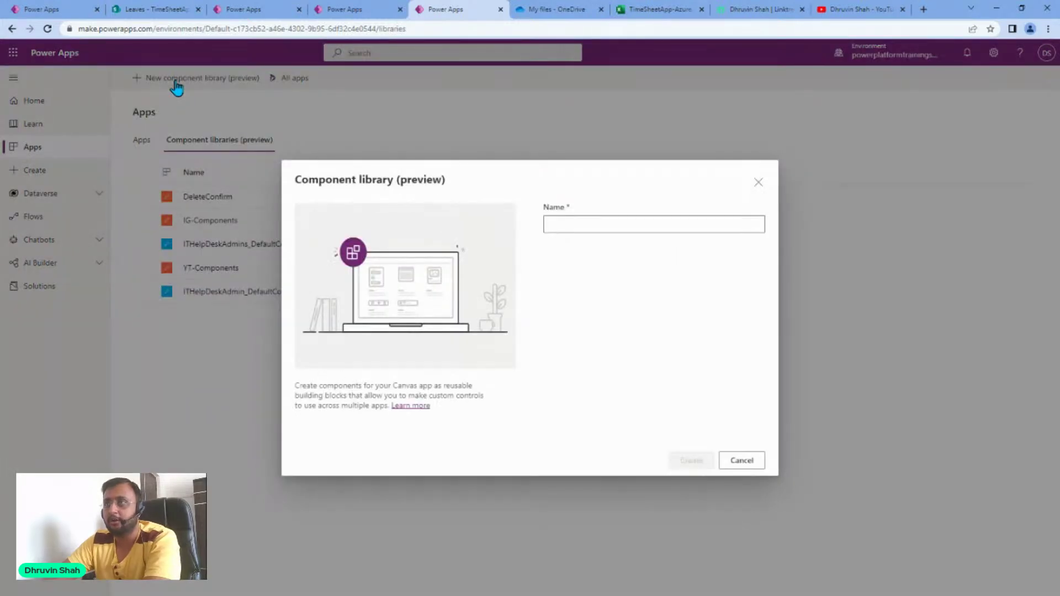
{"action": "left_click", "coordinate": [622, 224]}
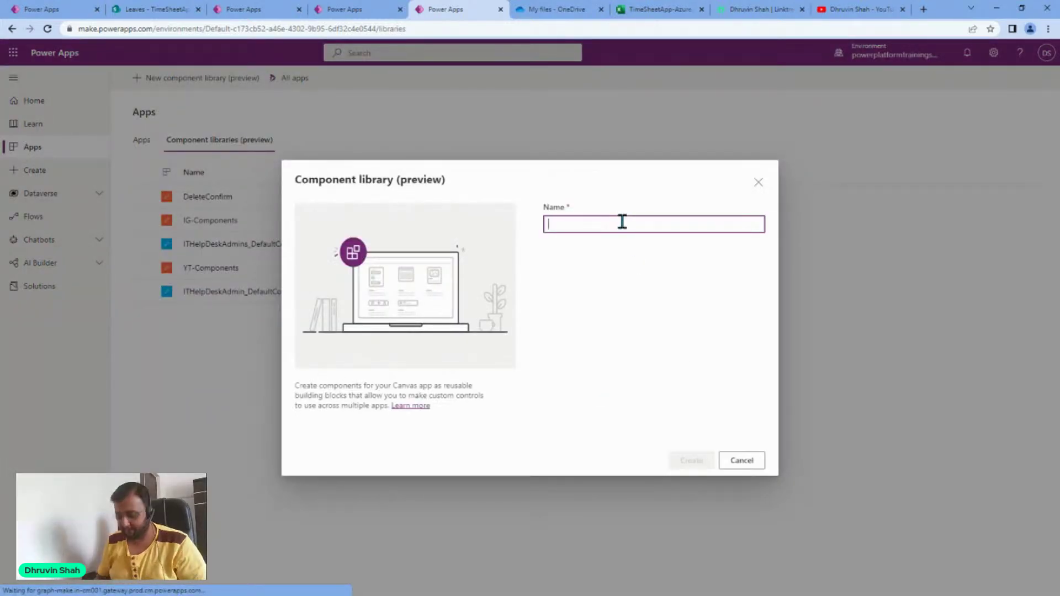
{"action": "type", "text": "Delete"}
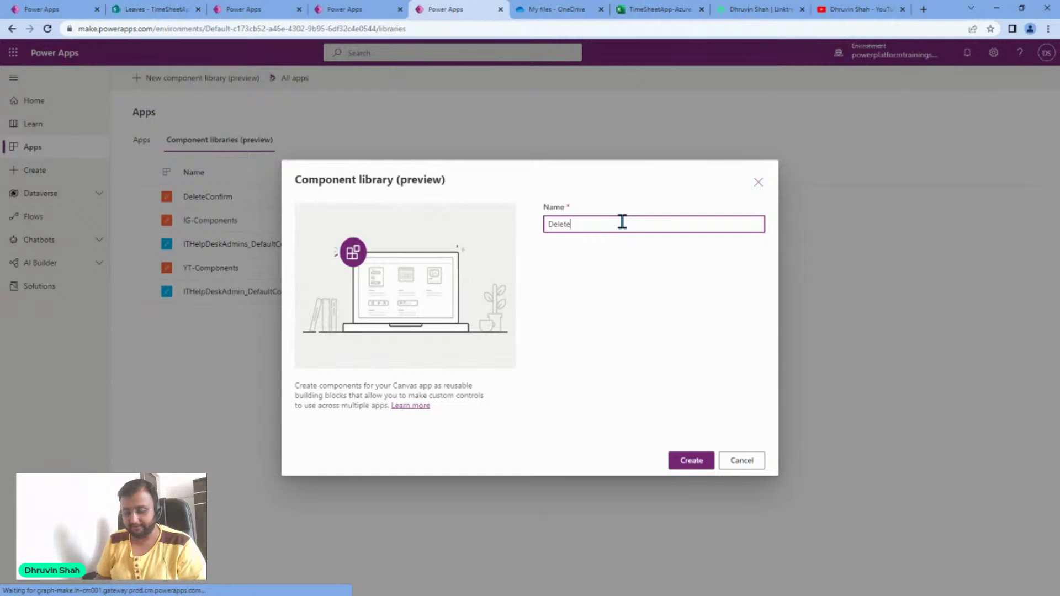
{"action": "type", "text": "PopUp"}
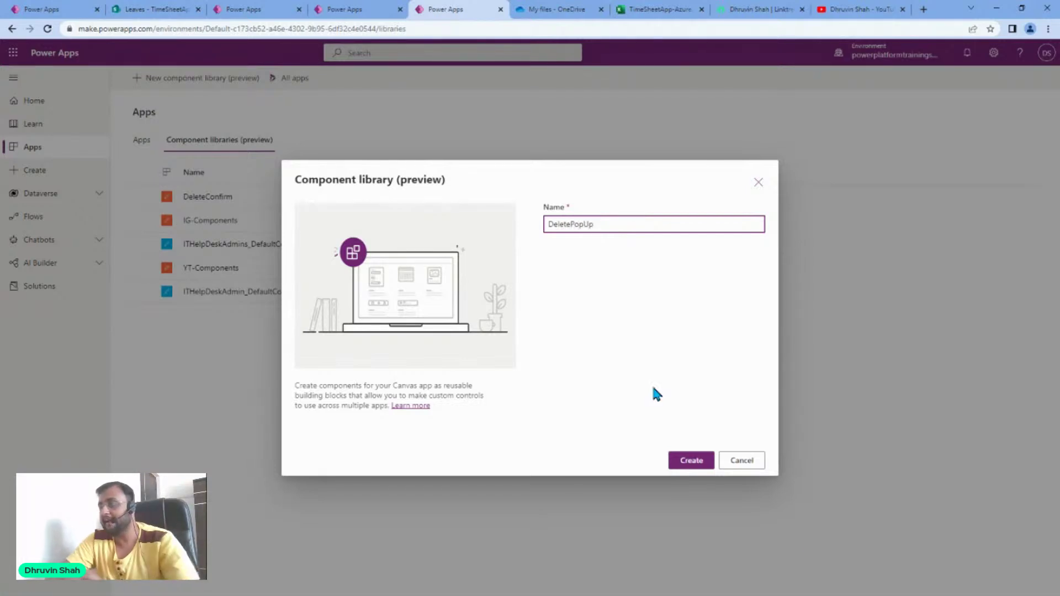
{"action": "left_click", "coordinate": [691, 463]}
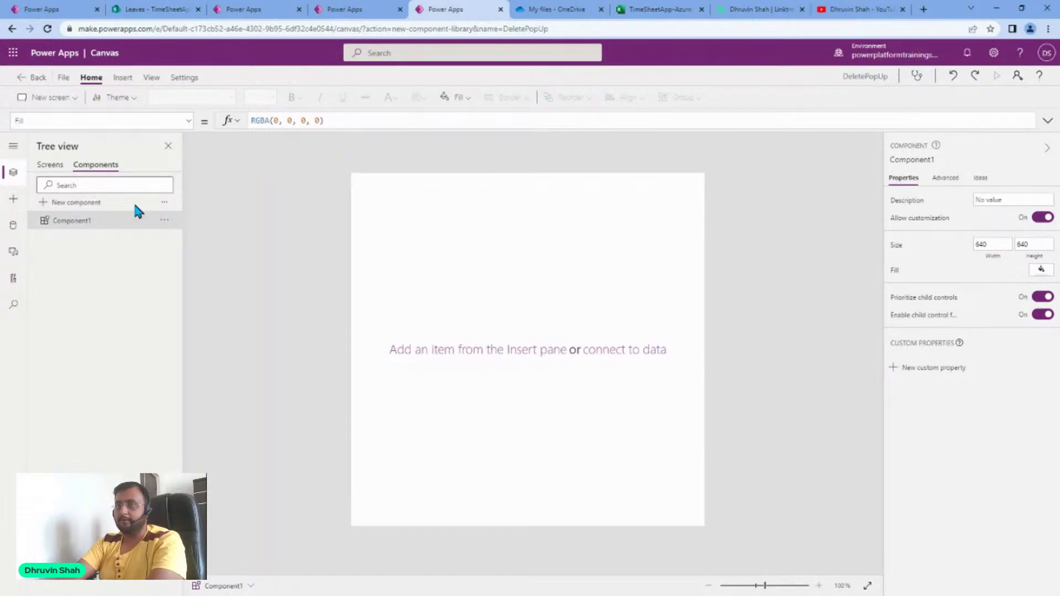
- Insert a rectangle shape in the component, position it at about X 65, Y 185, and enlarge it to about 510 by 237
{"action": "left_click", "coordinate": [14, 199]}
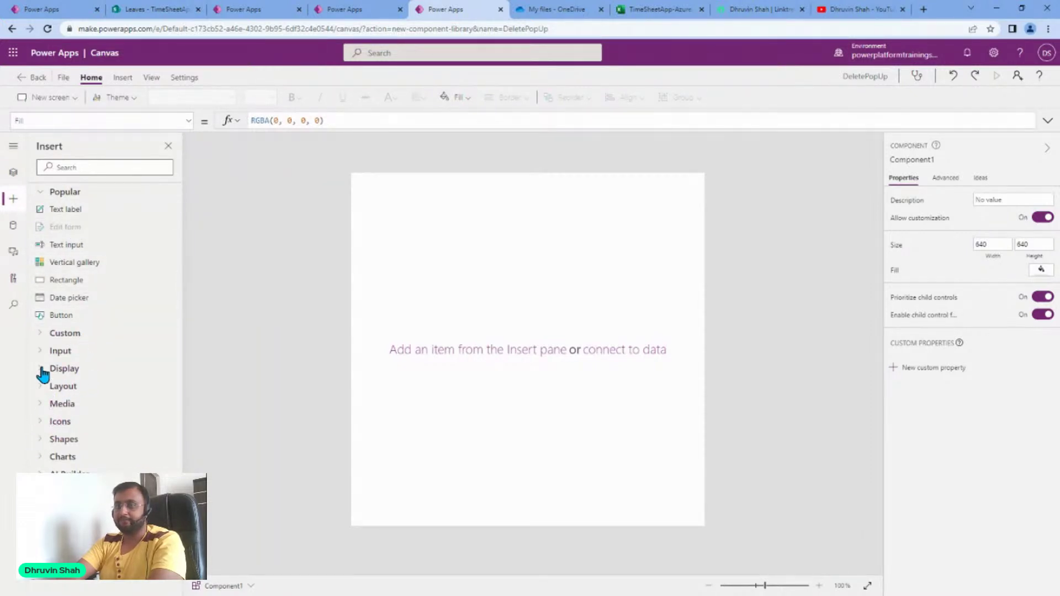
{"action": "left_click", "coordinate": [58, 439]}
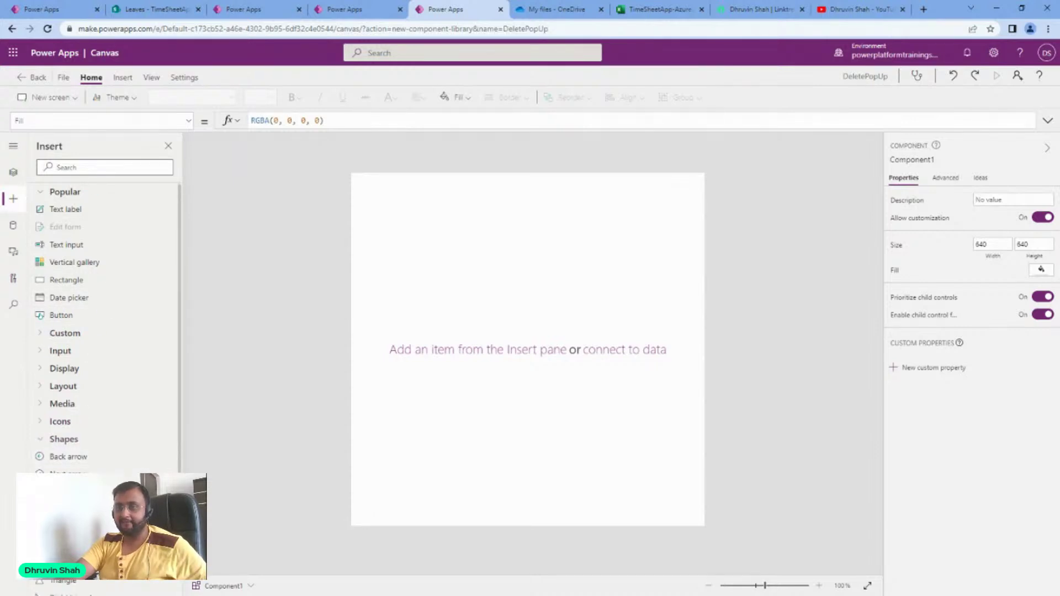
{"action": "scroll", "coordinate": [78, 454], "scroll_direction": "down", "scroll_amount": 1}
{"action": "scroll", "coordinate": [102, 453], "scroll_direction": "down", "scroll_amount": 1}
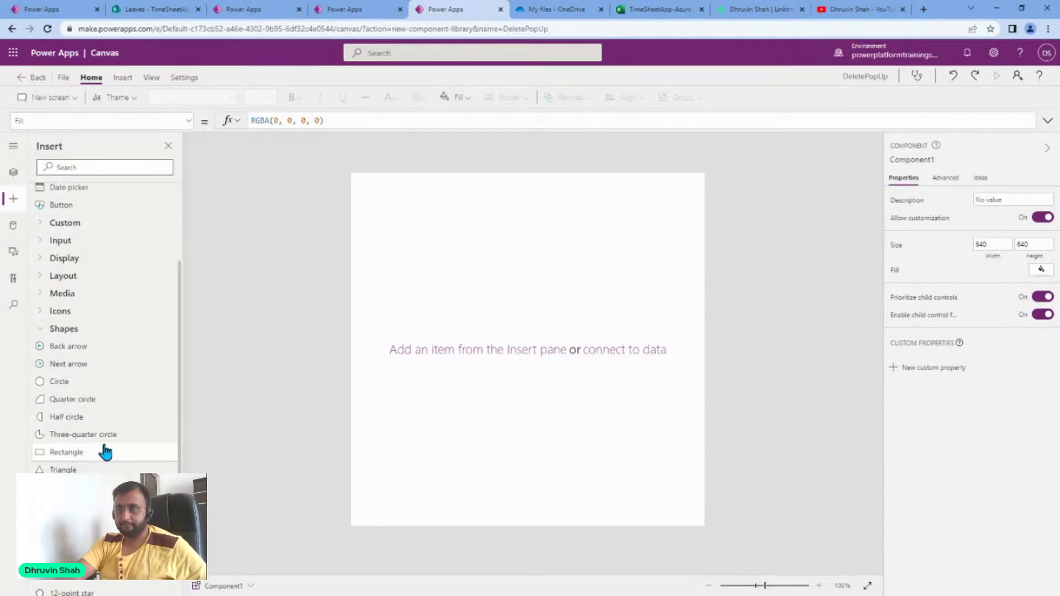
{"action": "left_click", "coordinate": [101, 453]}
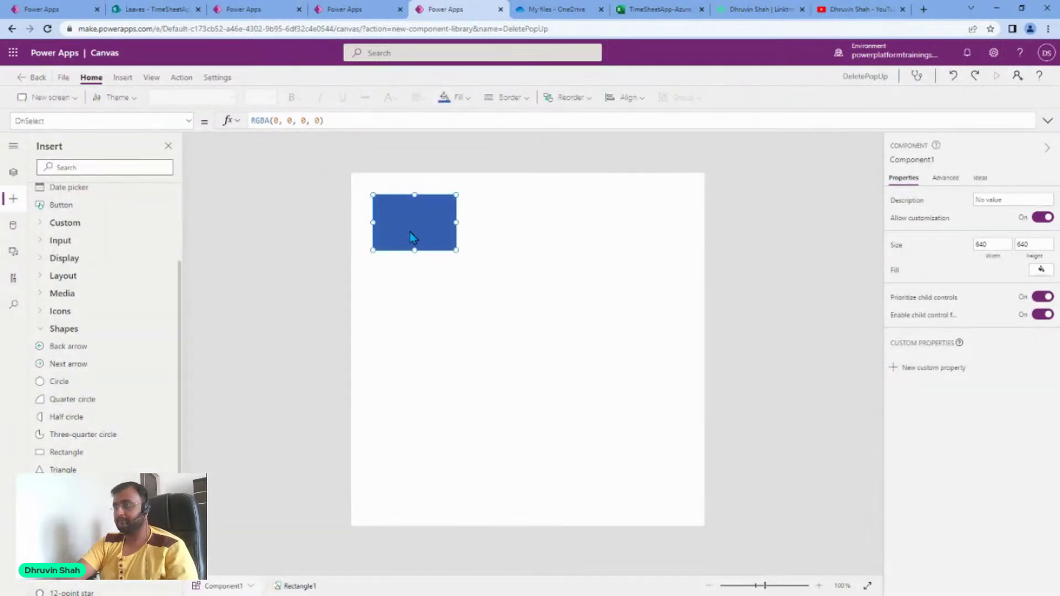
{"action": "left_click_drag", "start_coordinate": [409, 232], "coordinate": [430, 298]}
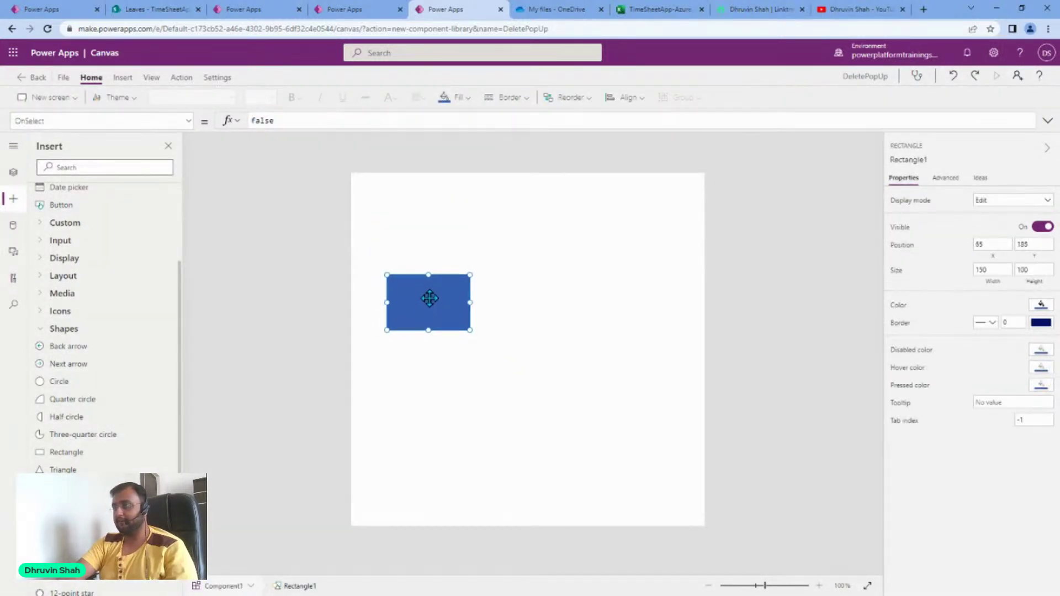
{"action": "left_click_drag", "start_coordinate": [470, 331], "coordinate": [668, 405]}
{"action": "left_click_drag", "start_coordinate": [667, 406], "coordinate": [667, 406]}
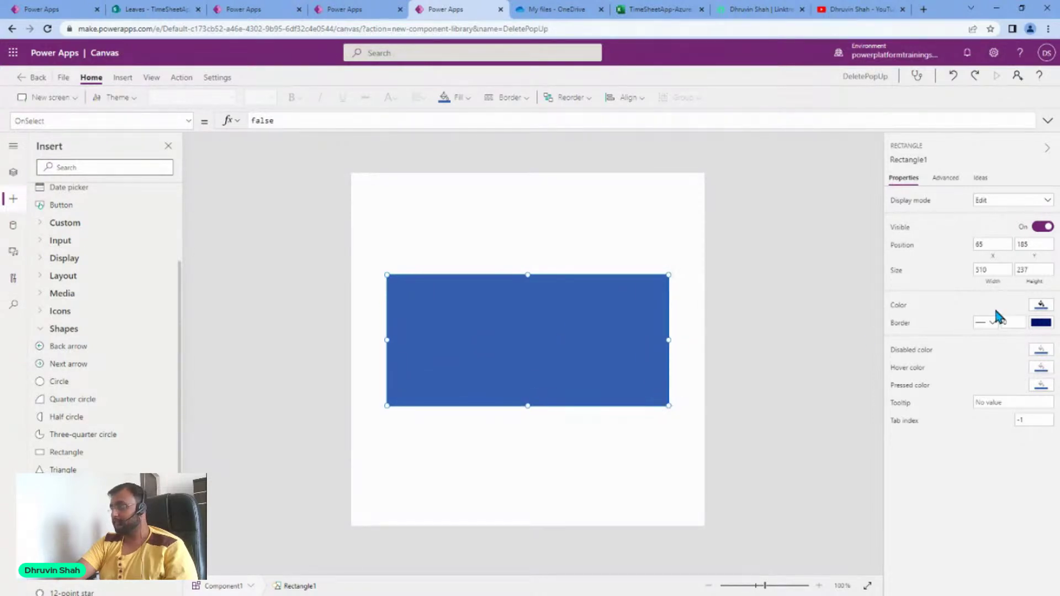
- Make the rectangle's fill transparent, RGBA(0, 0, 0, 0), and set its border color to dark red, RGBA(184, 0, 0, 1)
{"action": "left_click", "coordinate": [1042, 325]}
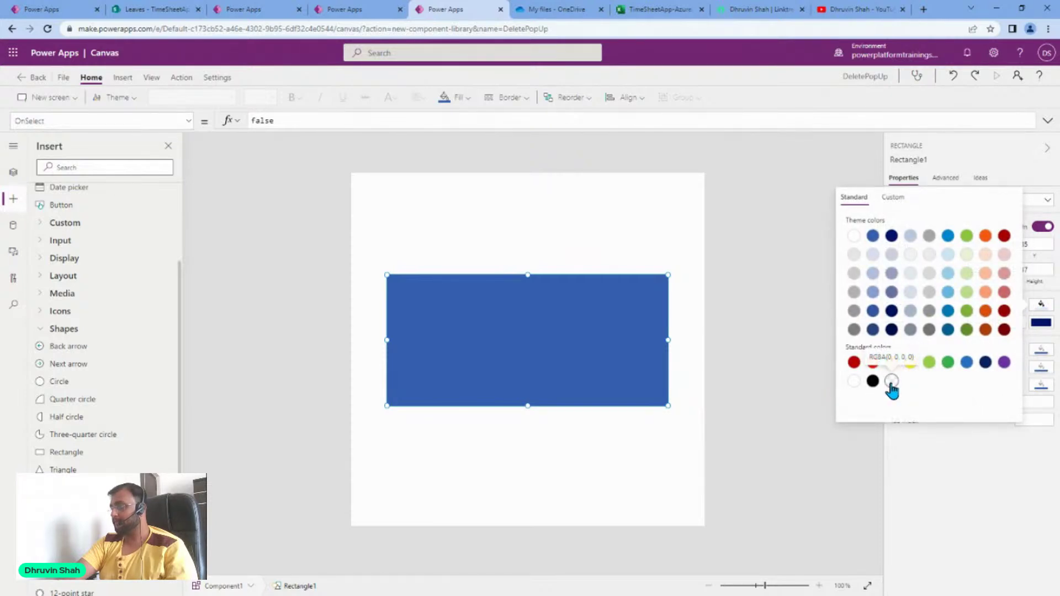
{"action": "left_click", "coordinate": [892, 382]}
{"action": "left_click", "coordinate": [1041, 325]}
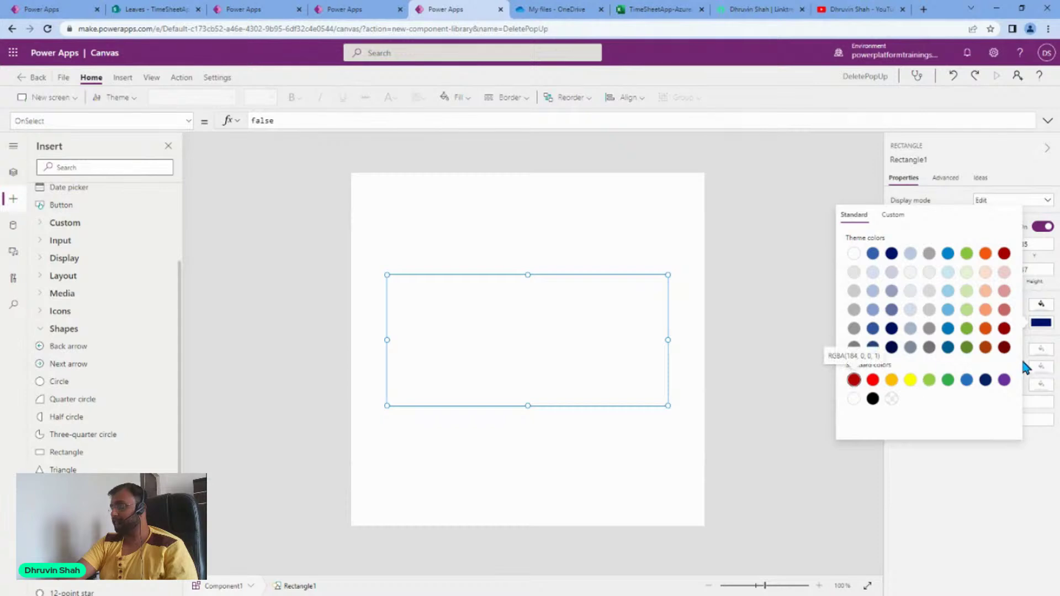
{"action": "left_click", "coordinate": [854, 380]}
{"action": "left_click", "coordinate": [1010, 506]}
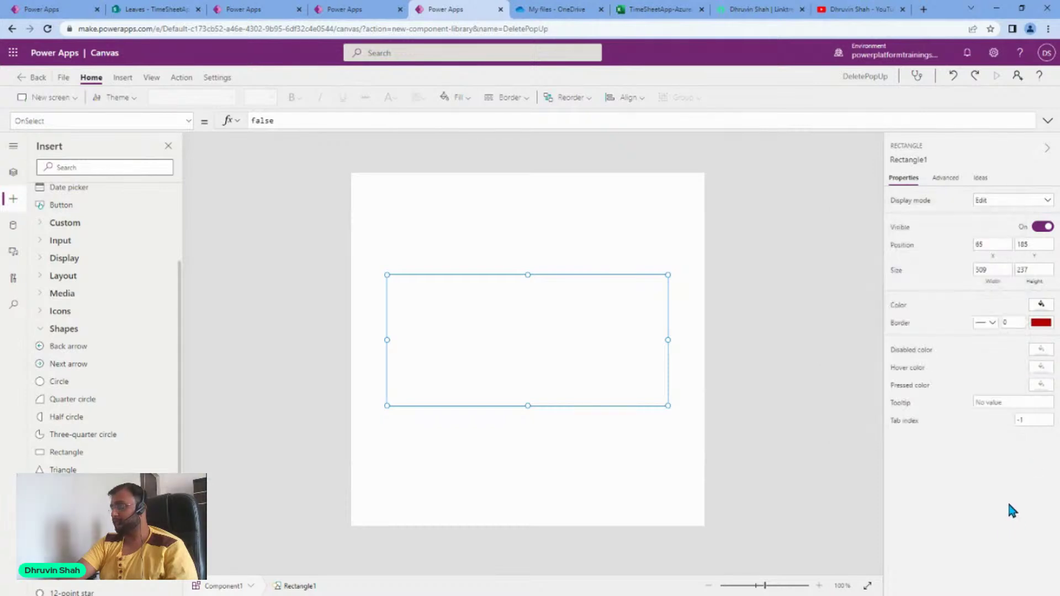
- Set the rectangle's border thickness to 2 and its border style to Dotted
{"action": "left_click", "coordinate": [1013, 326]}
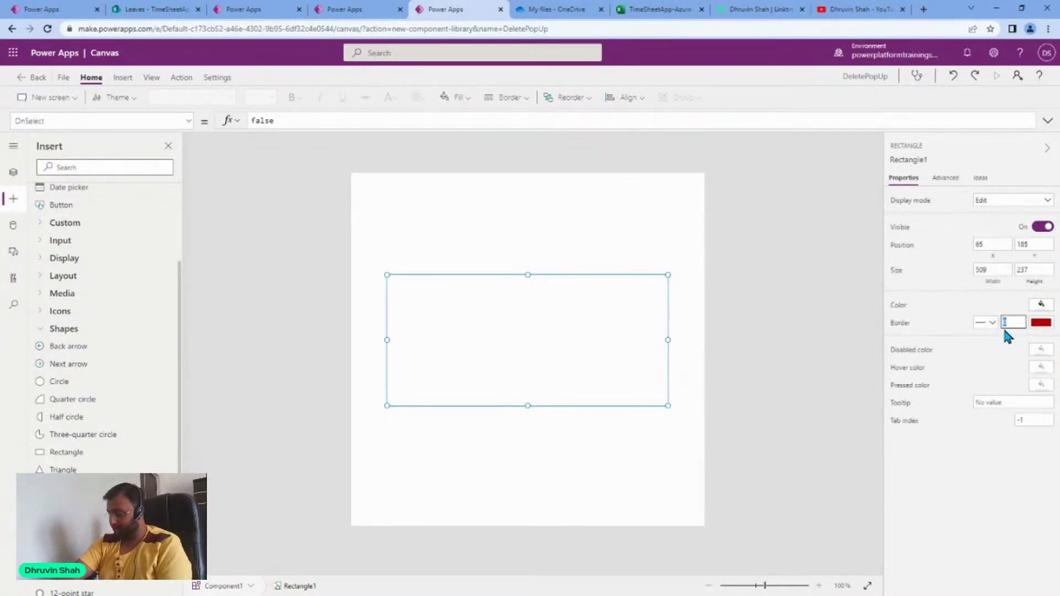
{"action": "left_click", "coordinate": [985, 324]}
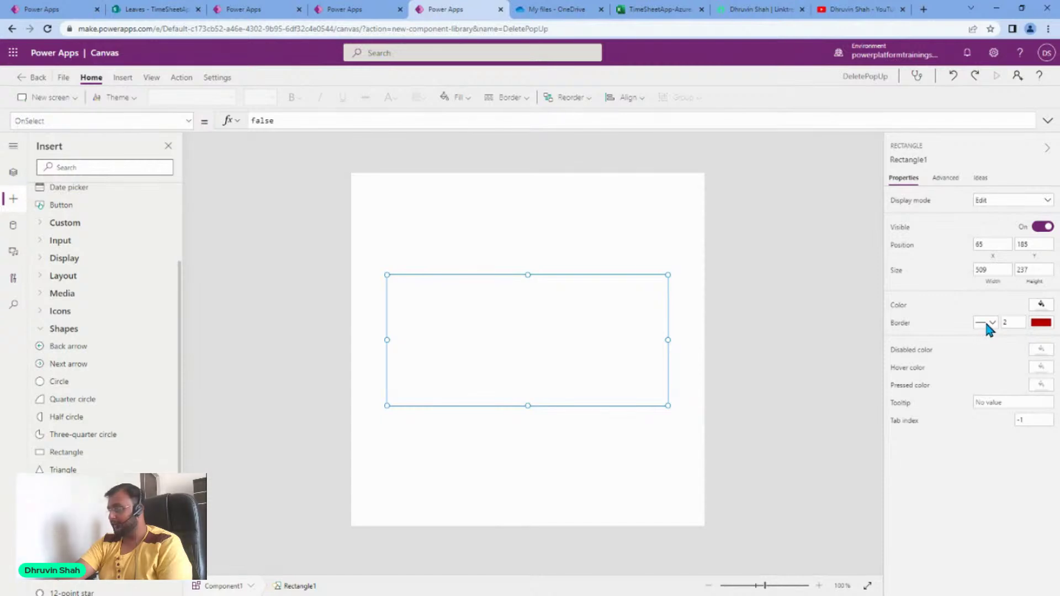
{"action": "left_click", "coordinate": [995, 327]}
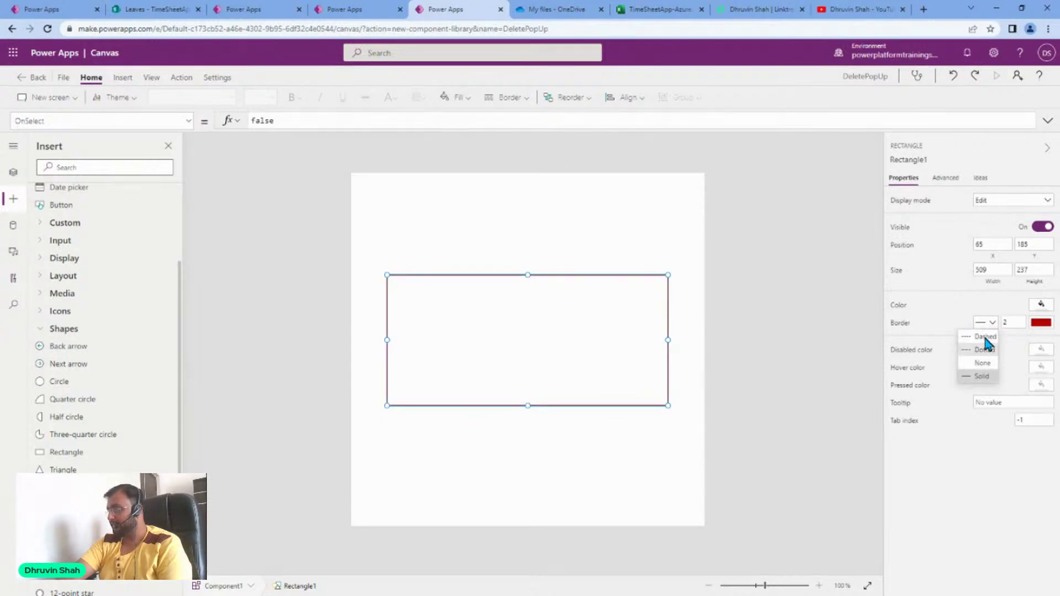
{"action": "left_click", "coordinate": [977, 345]}
{"action": "left_click", "coordinate": [769, 321]}
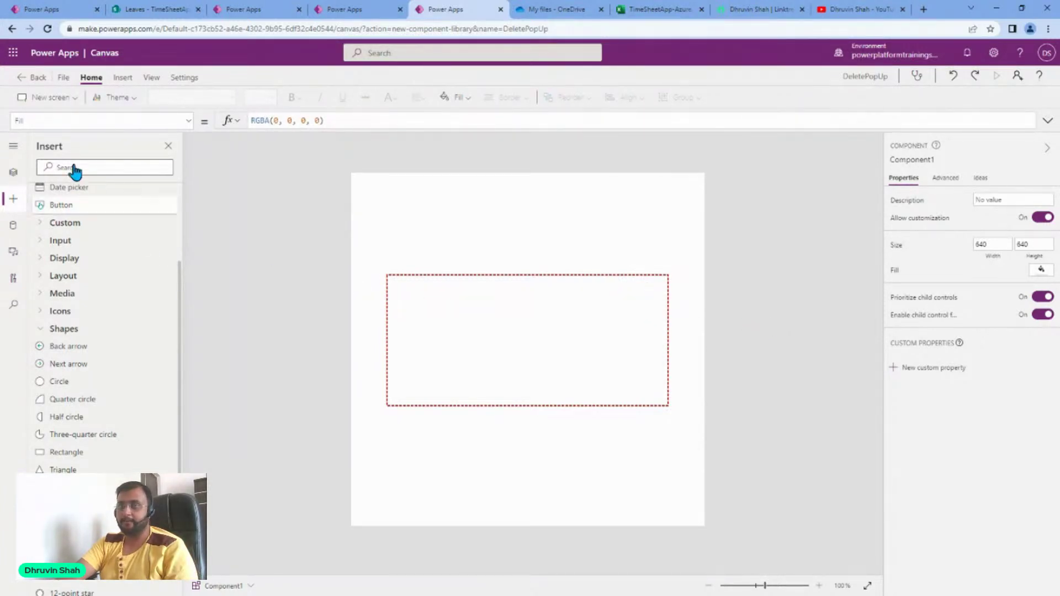
- Insert a text label along the rectangle's upper edge and resize it to the rectangle's width, about 509 by 67
{"action": "left_click", "coordinate": [116, 79]}
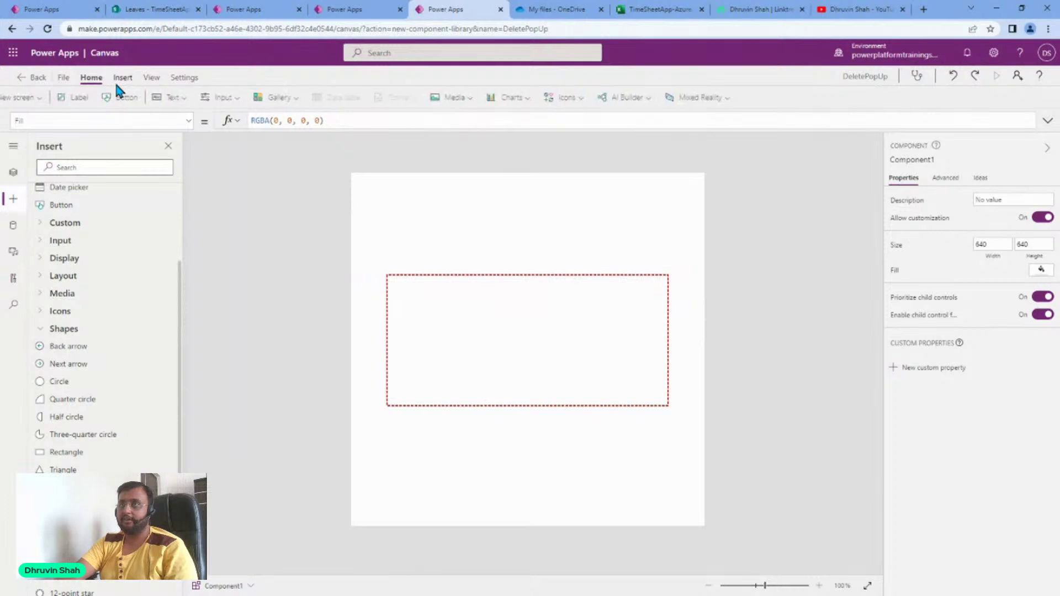
{"action": "left_click", "coordinate": [115, 102]}
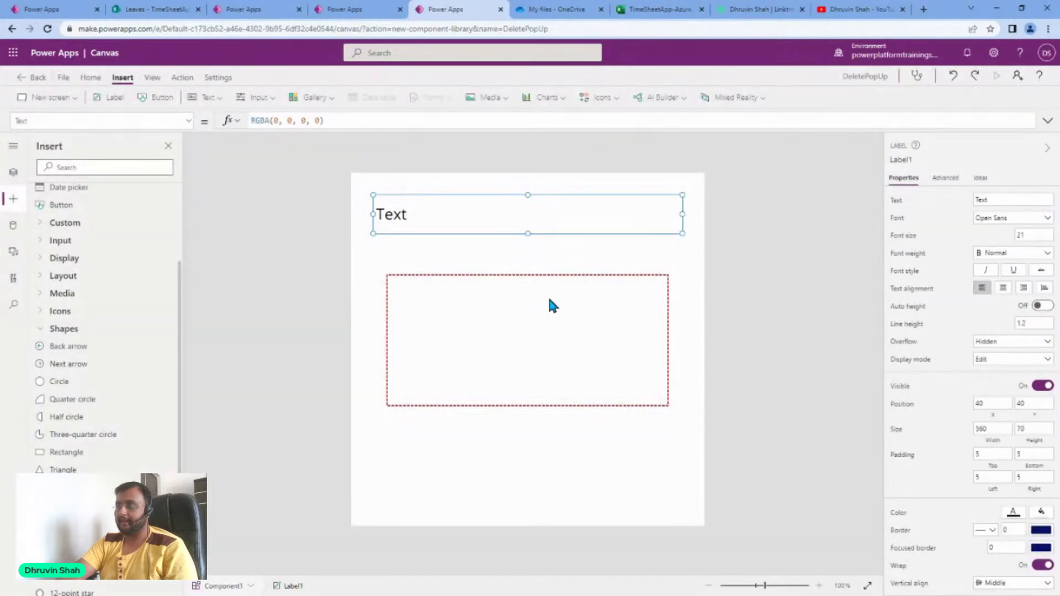
{"action": "left_click_drag", "start_coordinate": [527, 221], "coordinate": [544, 308]}
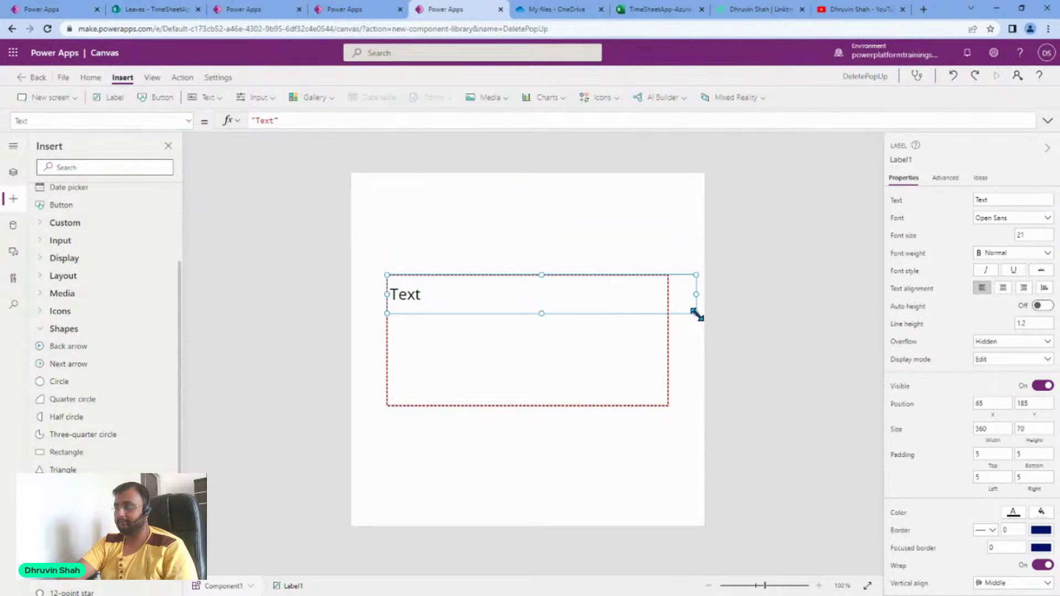
{"action": "left_click_drag", "start_coordinate": [696, 314], "coordinate": [666, 313]}
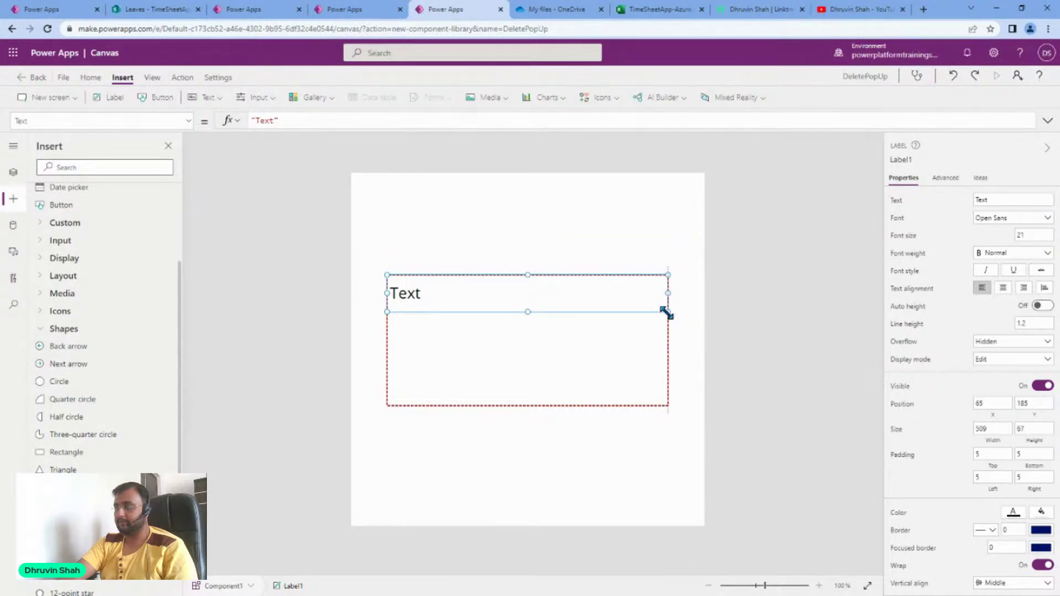
- Center the label's text at font size 16 and set its wording to "Do you want to delete?"
{"action": "left_click", "coordinate": [1005, 291]}
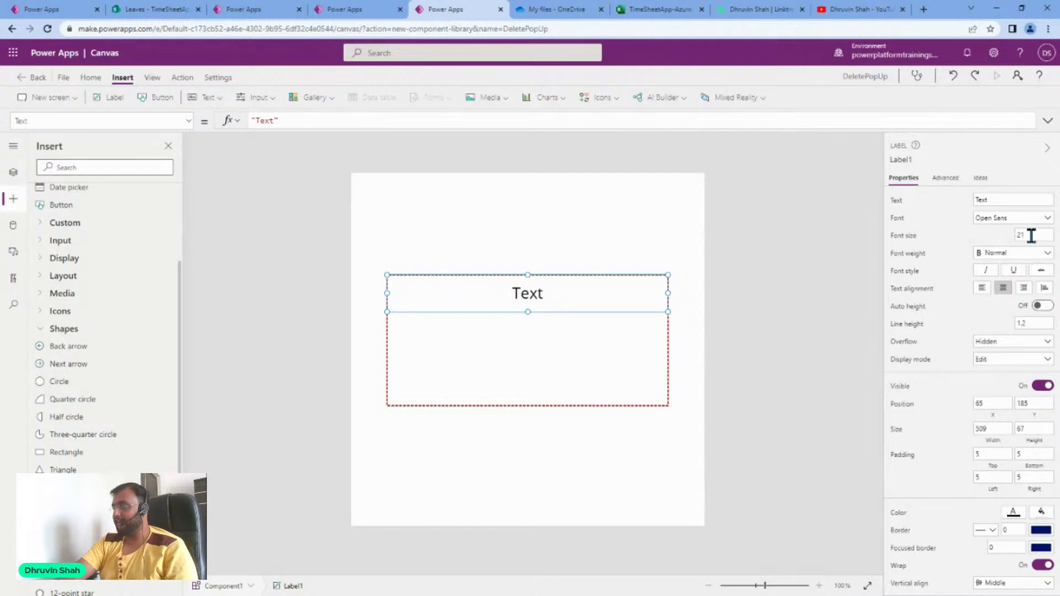
{"action": "left_click", "coordinate": [1031, 236]}
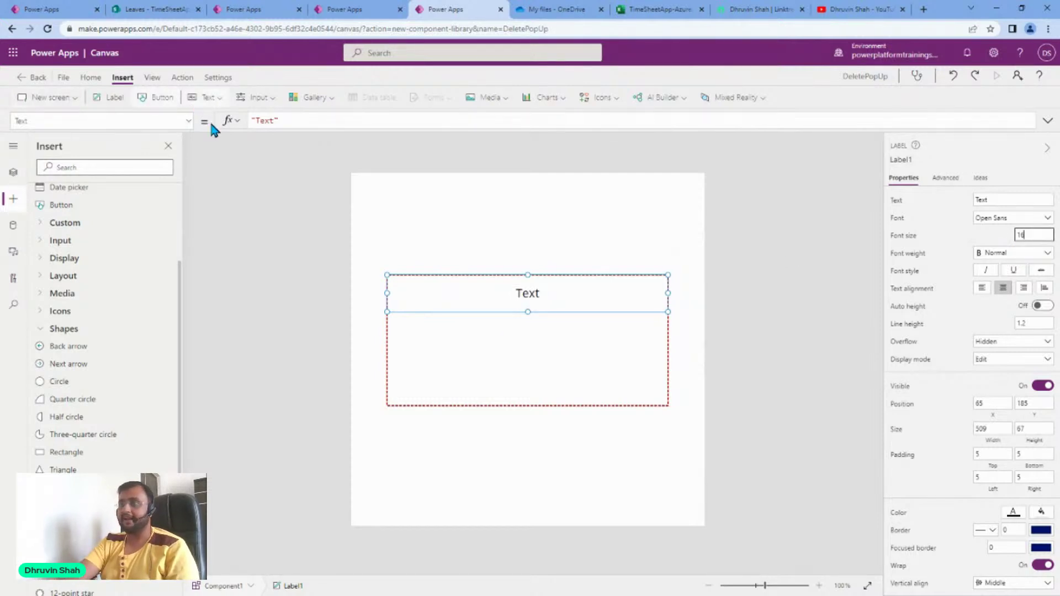
{"action": "double_click", "coordinate": [265, 120]}
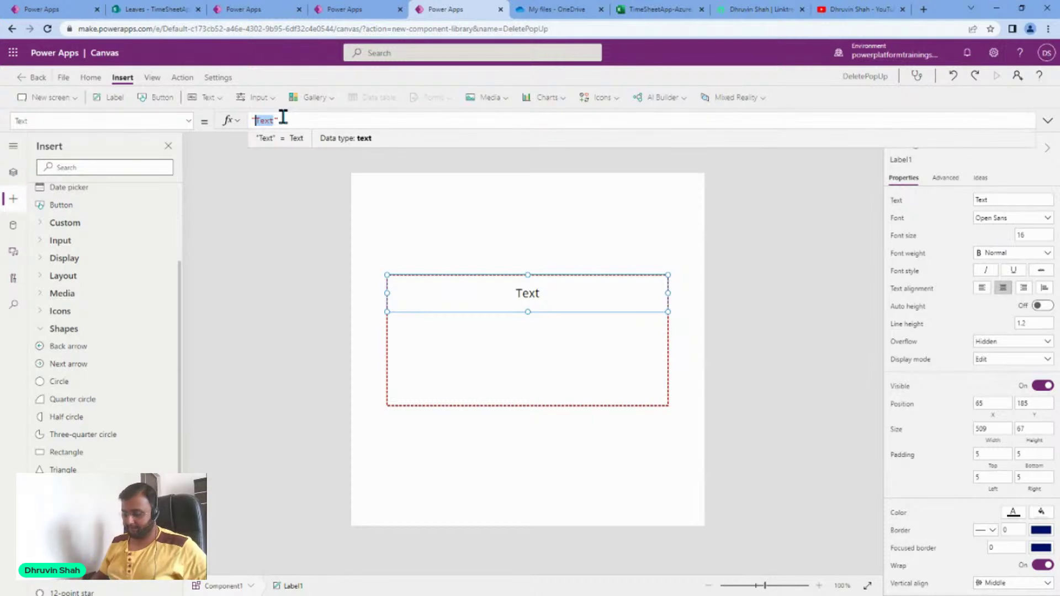
{"action": "type", "text": "Do you"}
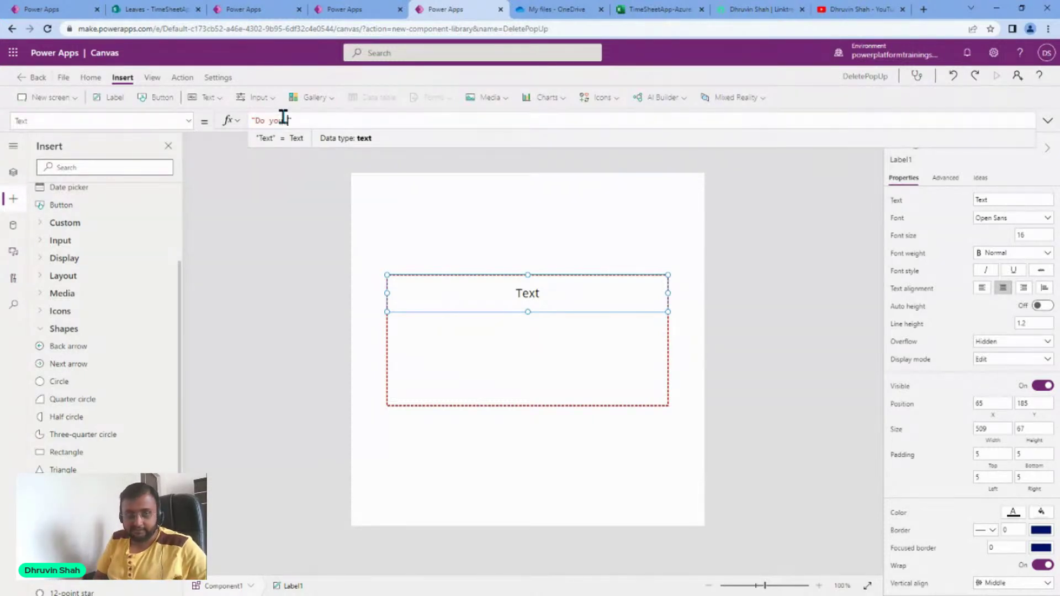
{"action": "type", "text": " wabt"}
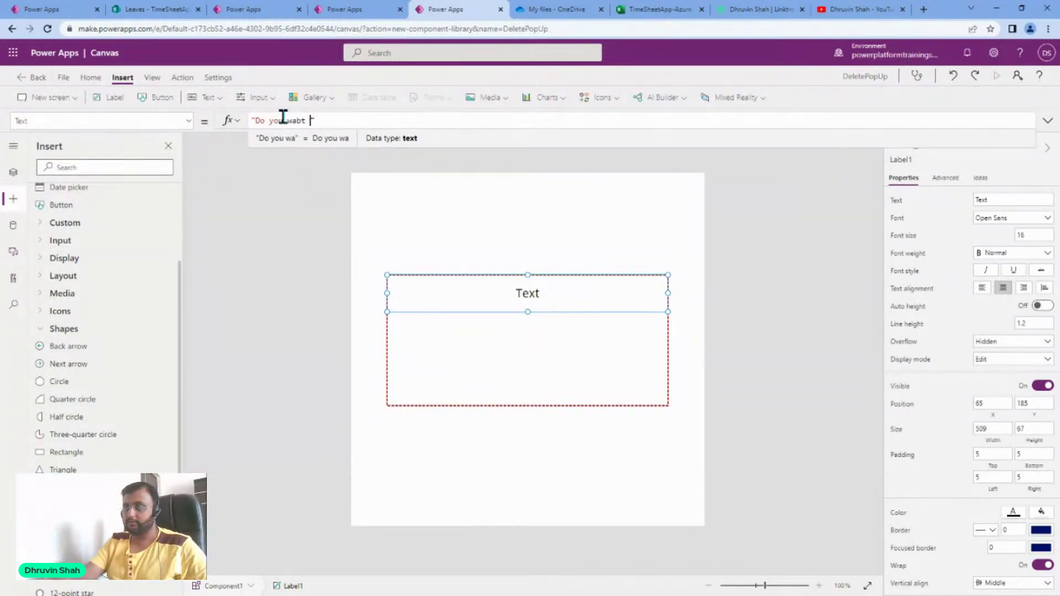
{"action": "key", "text": "Right"}
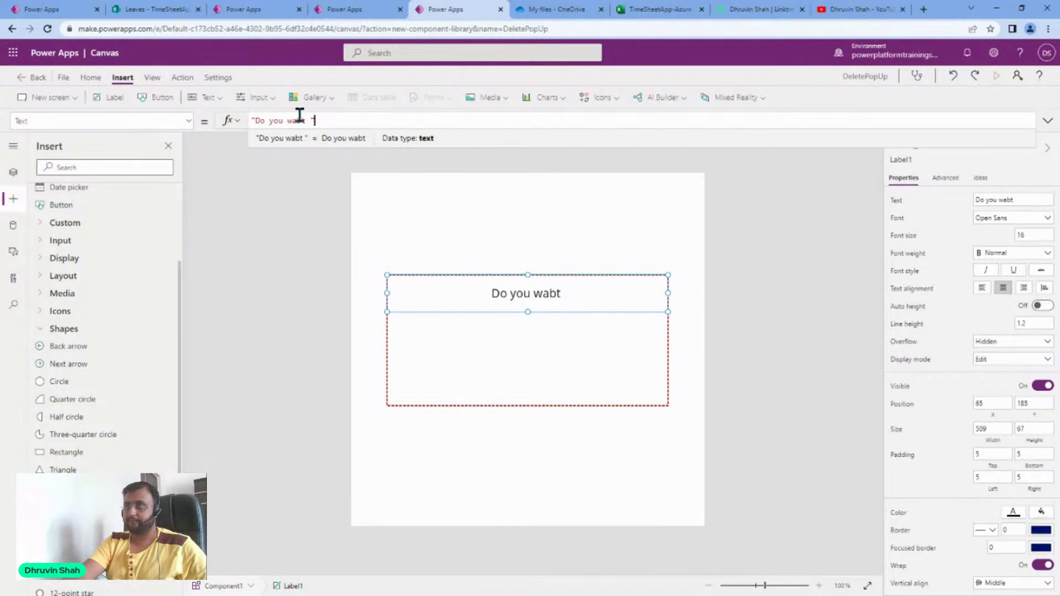
{"action": "double_click", "coordinate": [299, 119]}
{"action": "type", "text": "want "}
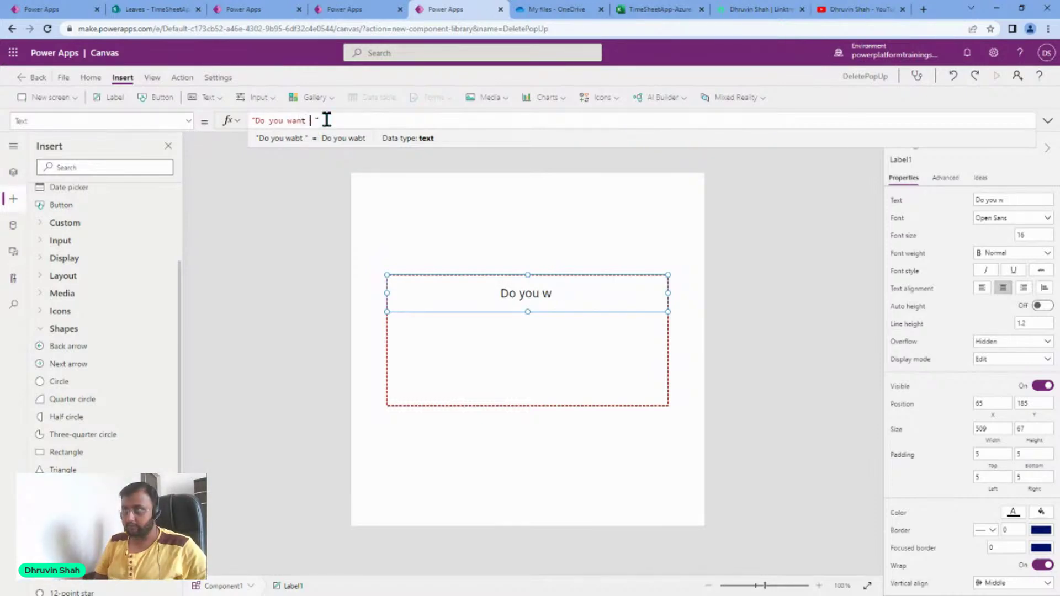
{"action": "type", "text": "to delet "}
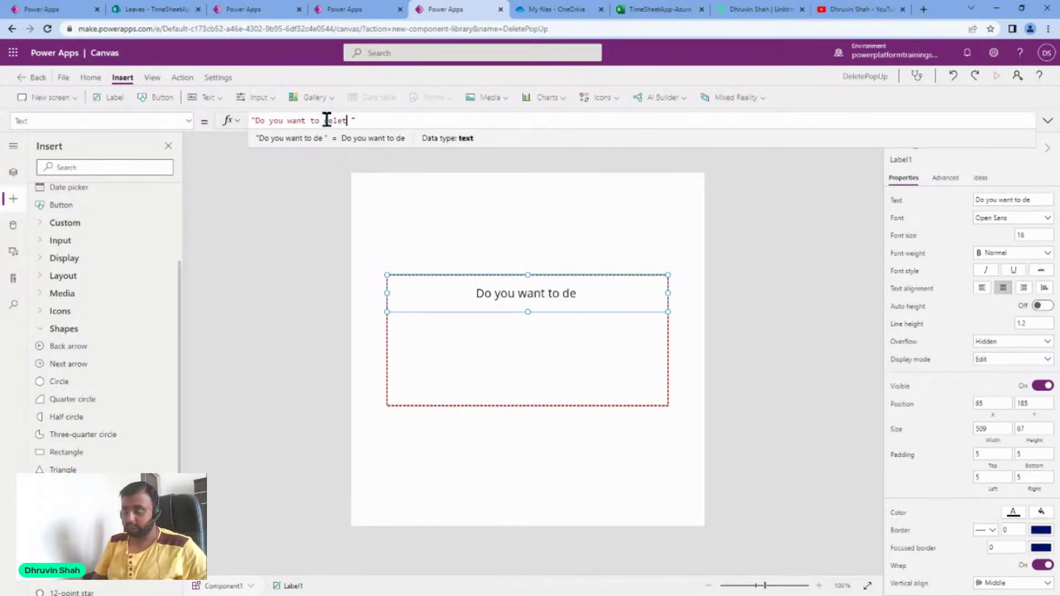
{"action": "type", "text": "e?"}
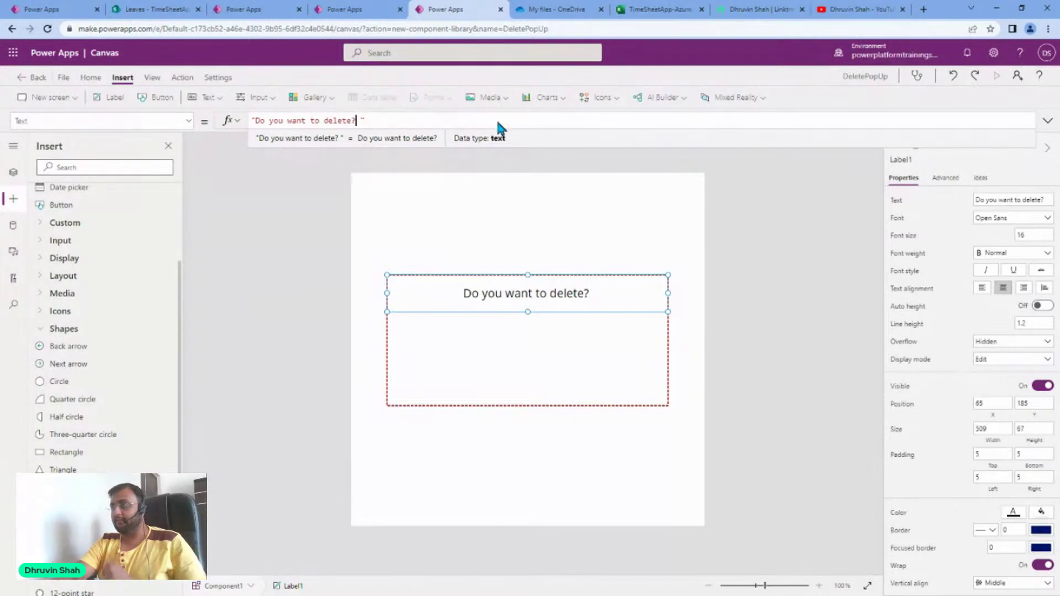
{"action": "left_click", "coordinate": [594, 316]}
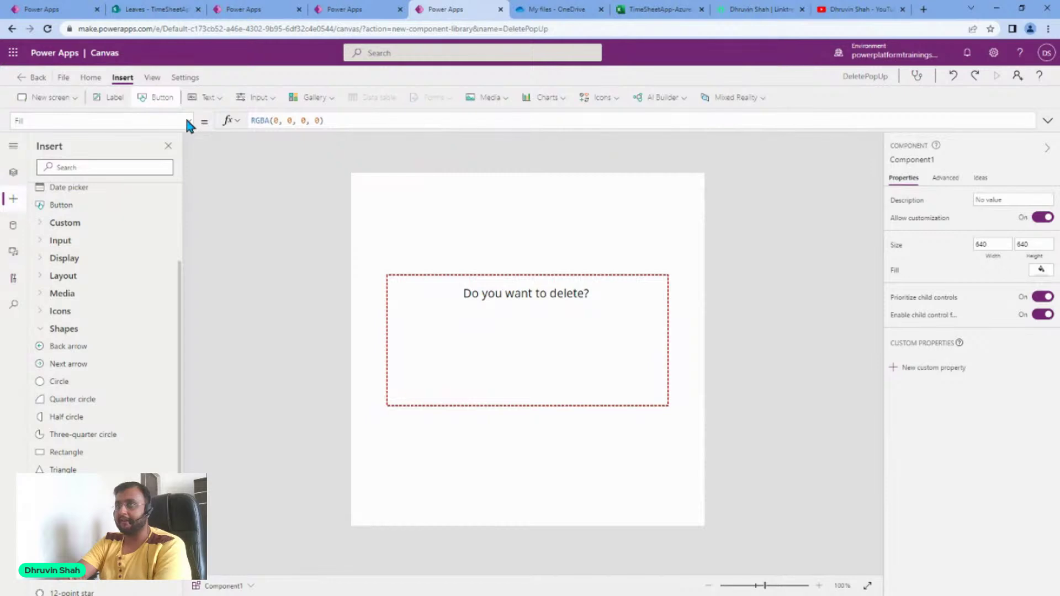
- Insert a button, shrink it to about 156 by 53, and place it in the rectangle's lower right area
{"action": "left_click", "coordinate": [156, 98]}
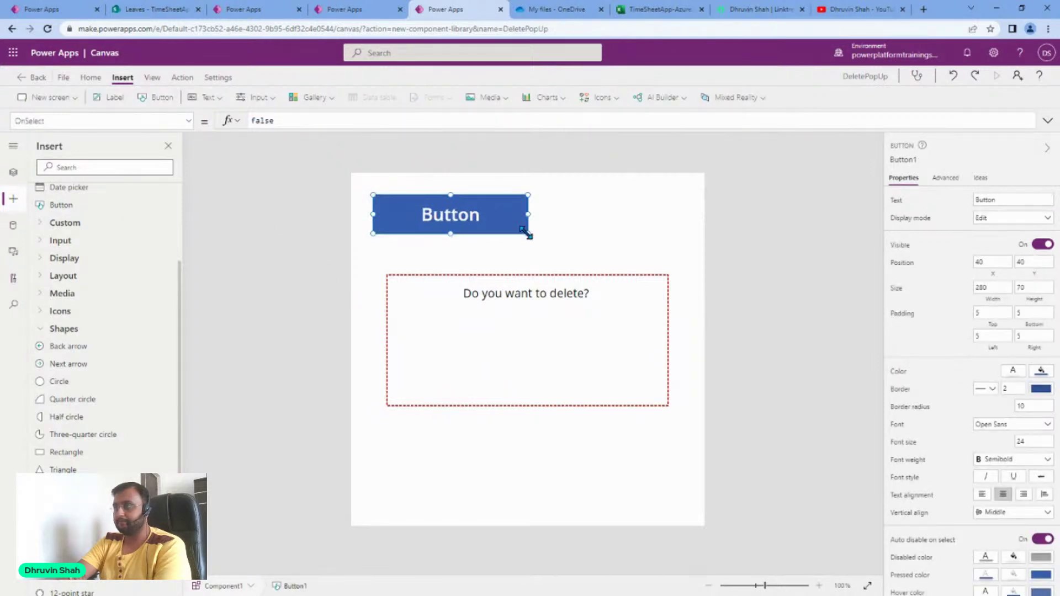
{"action": "left_click_drag", "start_coordinate": [529, 233], "coordinate": [545, 324]}
{"action": "left_click_drag", "start_coordinate": [570, 367], "coordinate": [617, 381]}
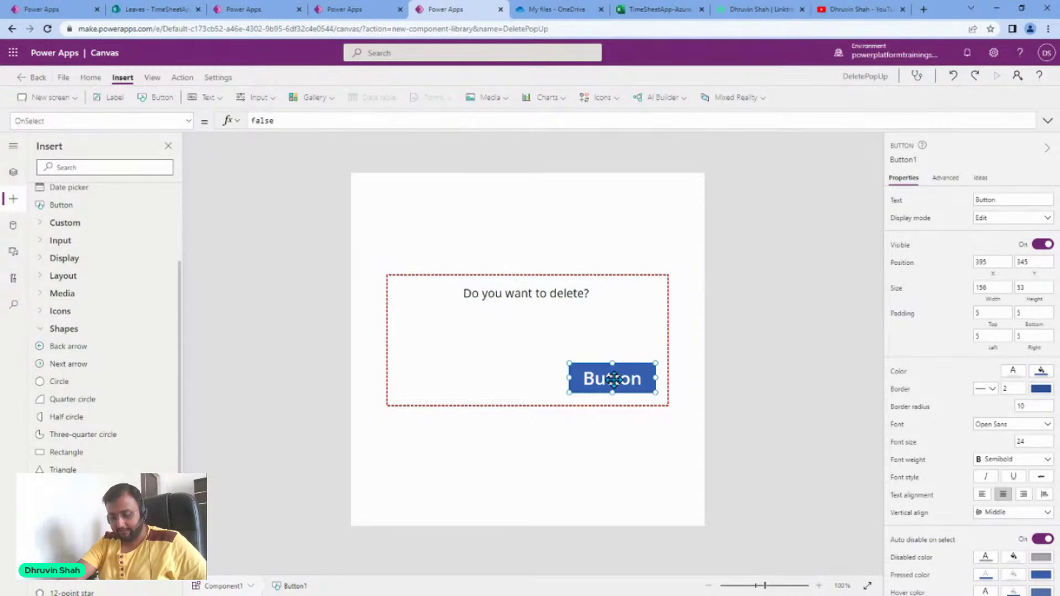
- Duplicate the button, place the copy level with it in the rectangle's lower left area, and shift the original slightly left to X 387
{"action": "key", "text": "ctrl+c"}
{"action": "key", "text": "ctrl+v"}
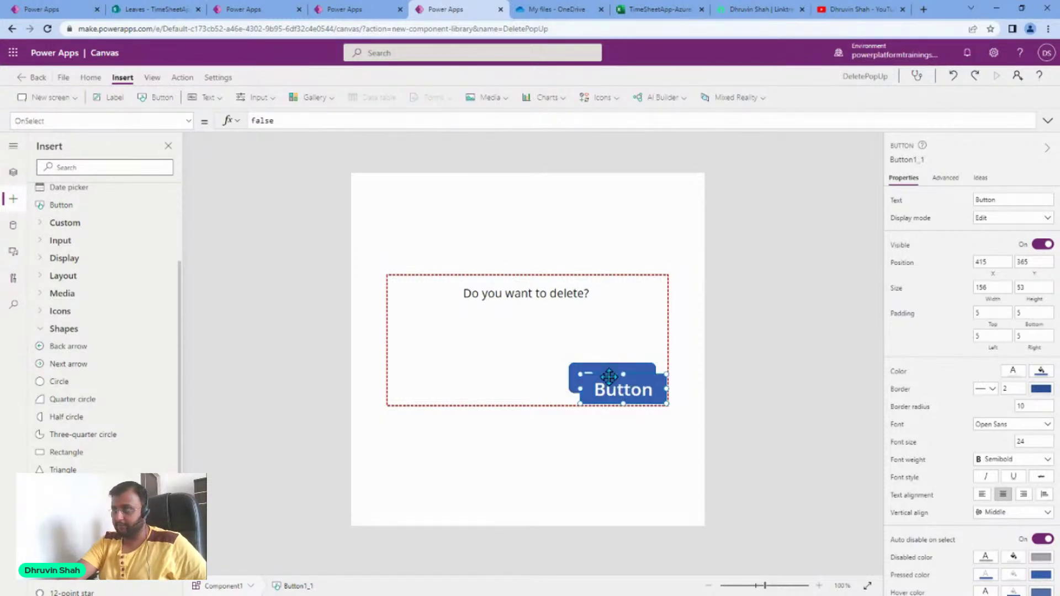
{"action": "left_click_drag", "start_coordinate": [614, 383], "coordinate": [467, 378]}
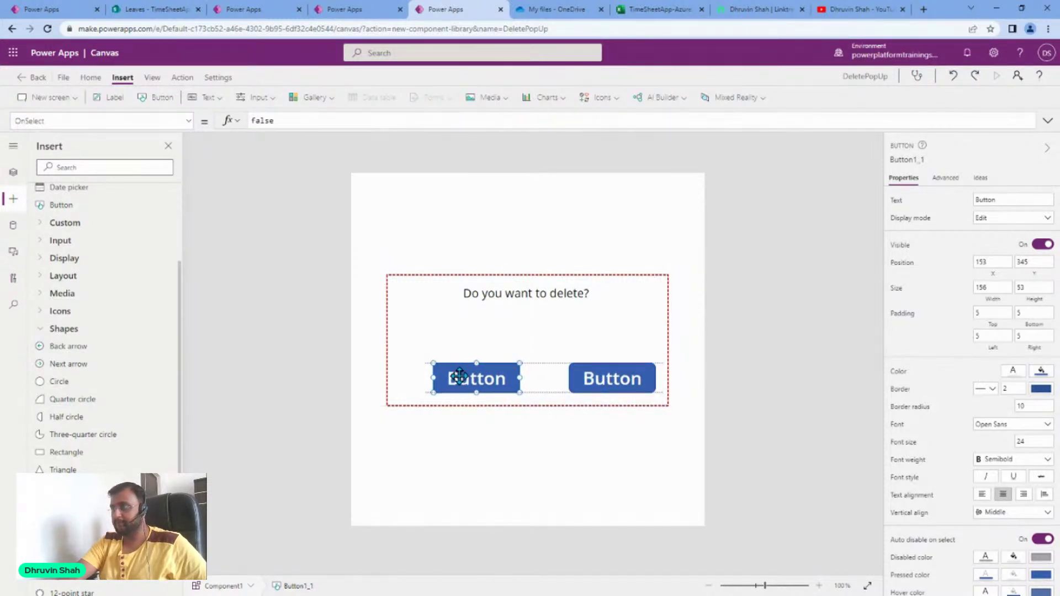
{"action": "left_click_drag", "start_coordinate": [596, 381], "coordinate": [591, 381]}
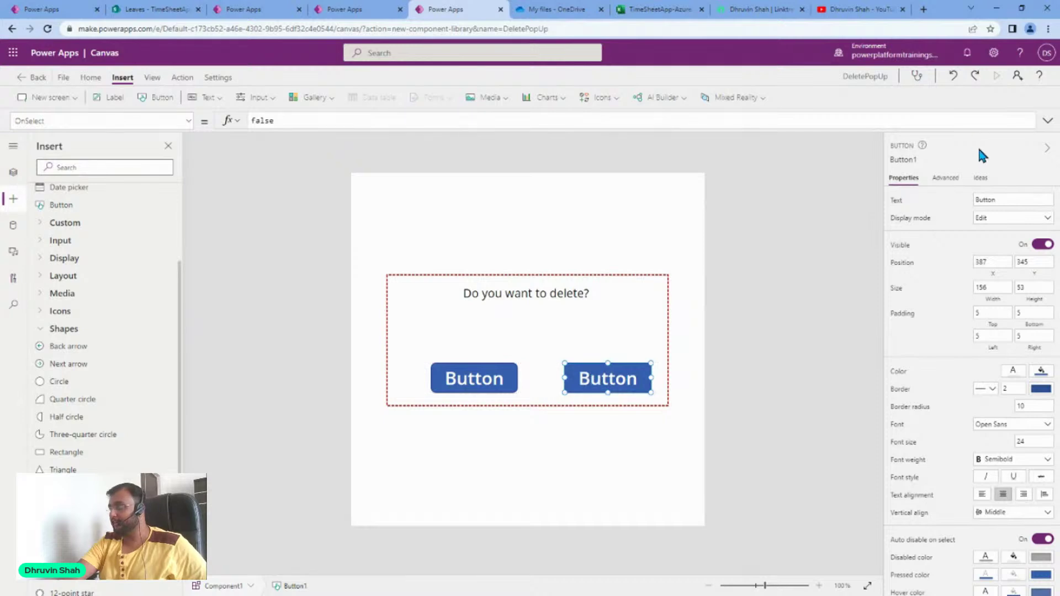
- Set the right button's text to "OK" and the left button's text to "Cancel"
{"action": "double_click", "coordinate": [984, 199]}
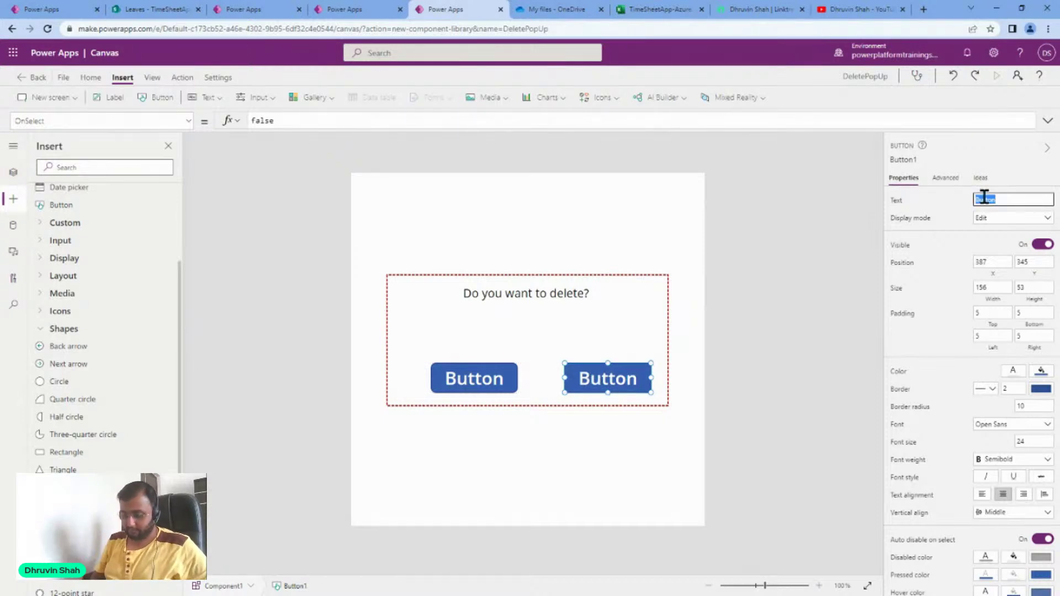
{"action": "type", "text": "OK"}
{"action": "left_click", "coordinate": [516, 380]}
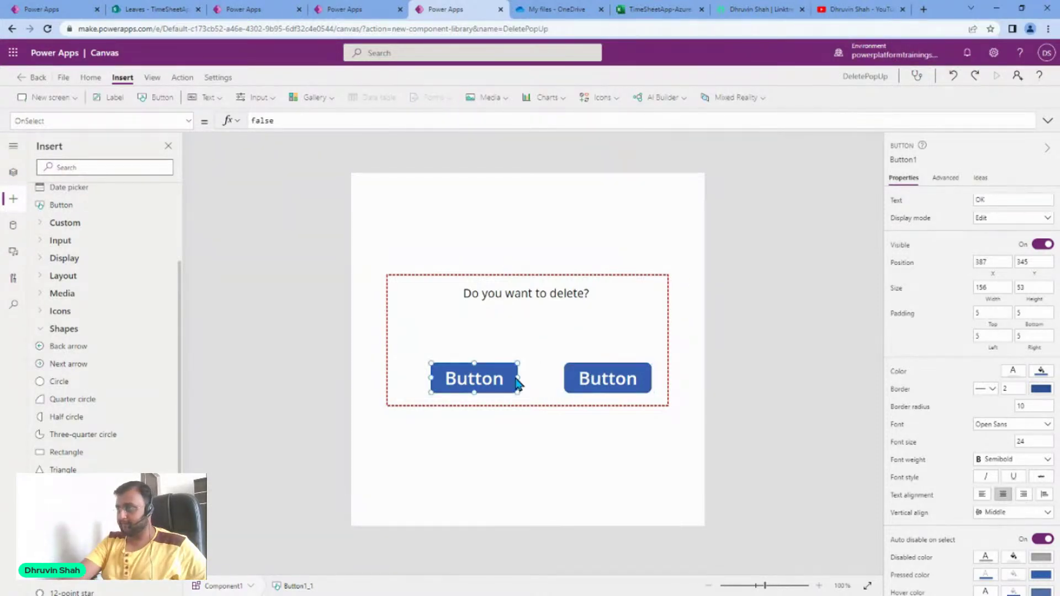
{"action": "double_click", "coordinate": [1013, 199]}
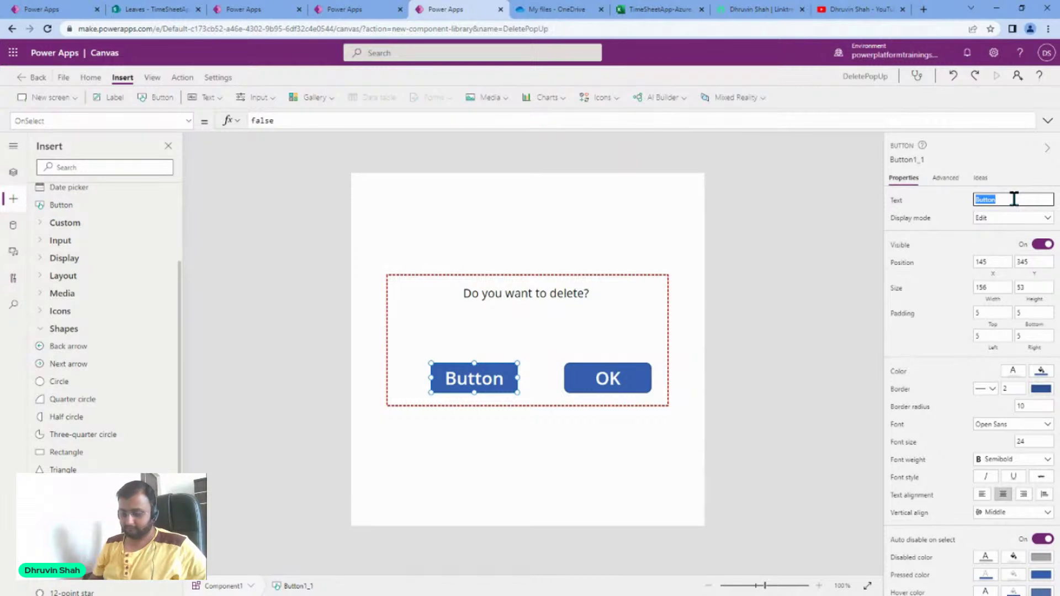
{"action": "type", "text": "Cancel"}
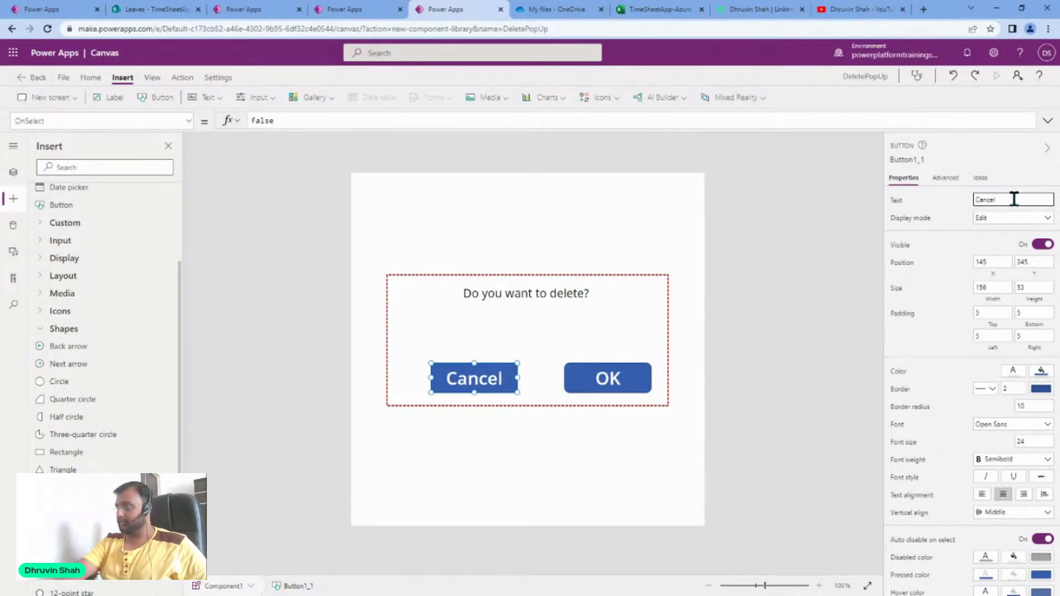
- Fill the OK button with green and the Cancel button with the standard bright red
{"action": "left_click", "coordinate": [612, 380]}
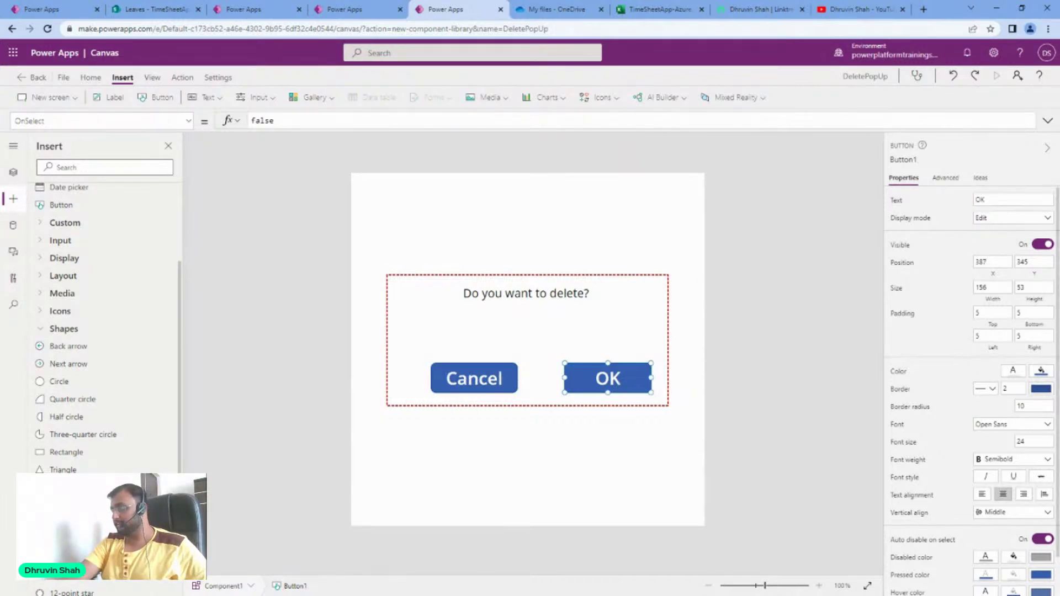
{"action": "left_click", "coordinate": [1042, 371]}
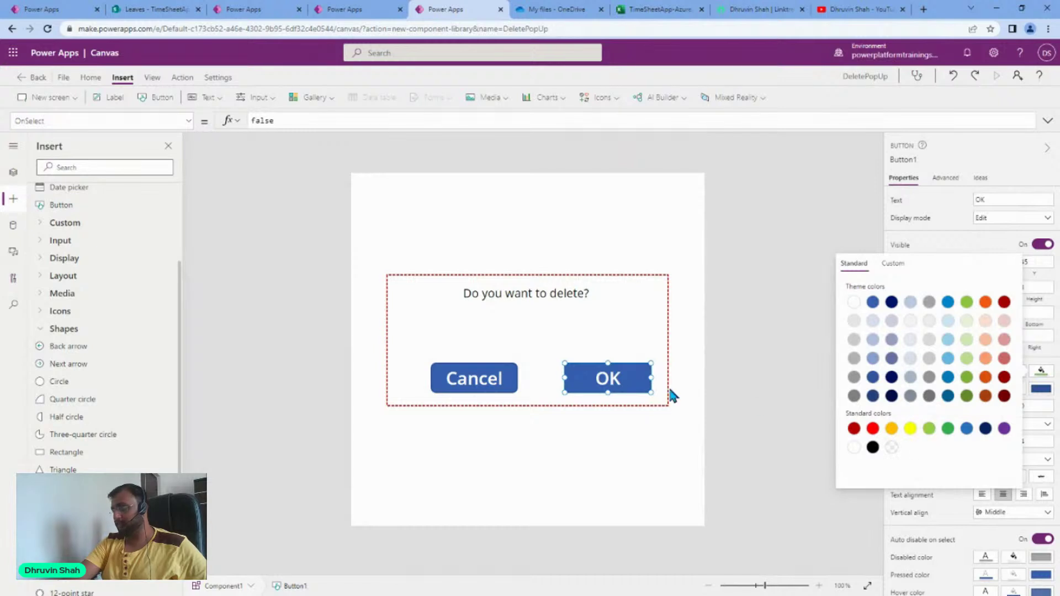
{"action": "left_click", "coordinate": [499, 388]}
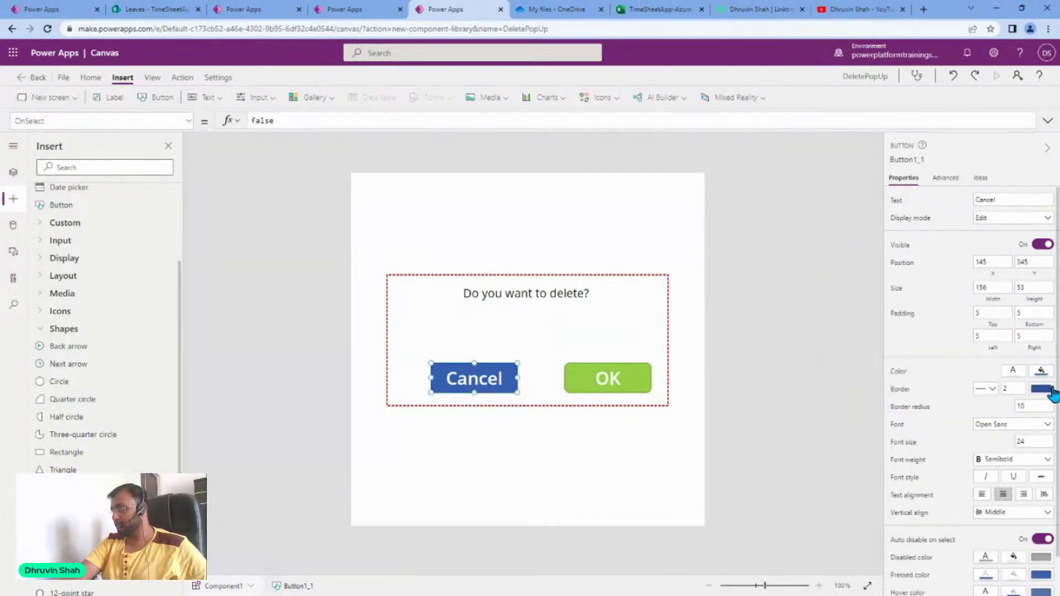
{"action": "left_click", "coordinate": [1043, 373]}
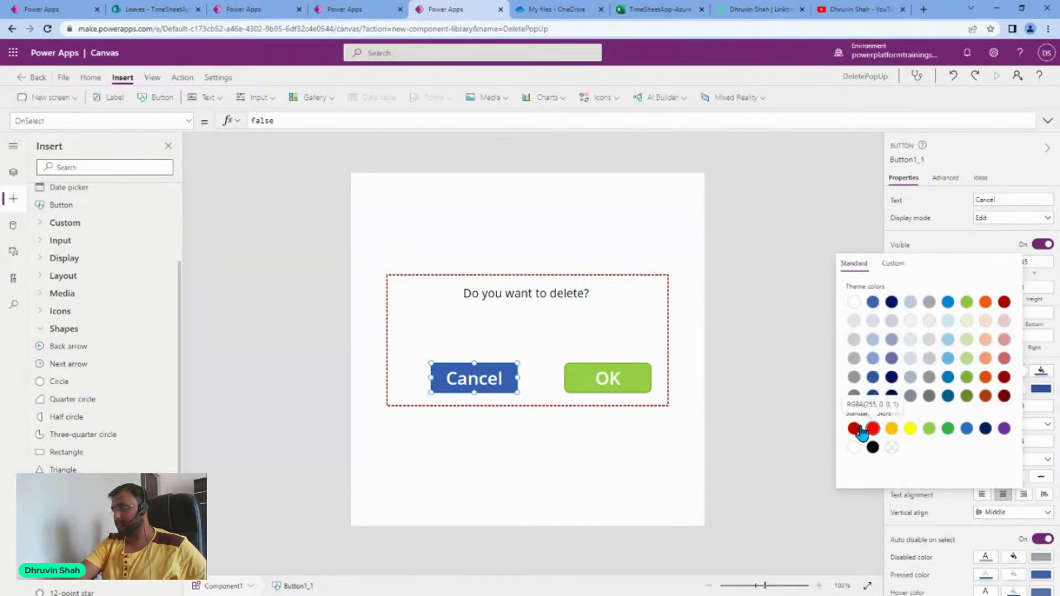
{"action": "left_click", "coordinate": [872, 428]}
{"action": "left_click", "coordinate": [776, 235]}
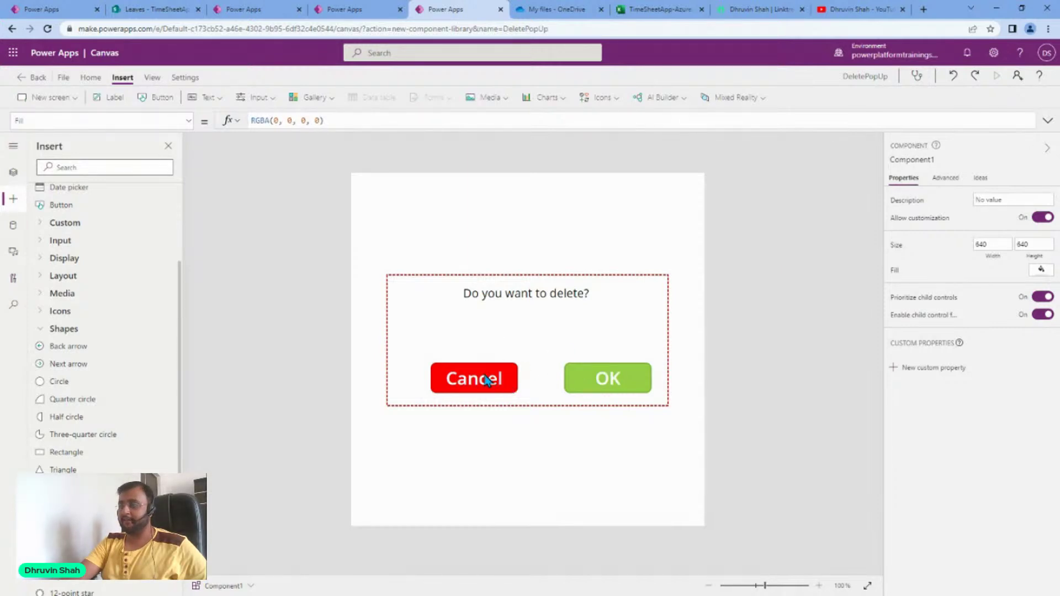
- Fill the bordered rectangle behind the label and buttons with the light blue theme color RGBA(204, 231, 246, 1)
{"action": "left_click", "coordinate": [571, 327]}
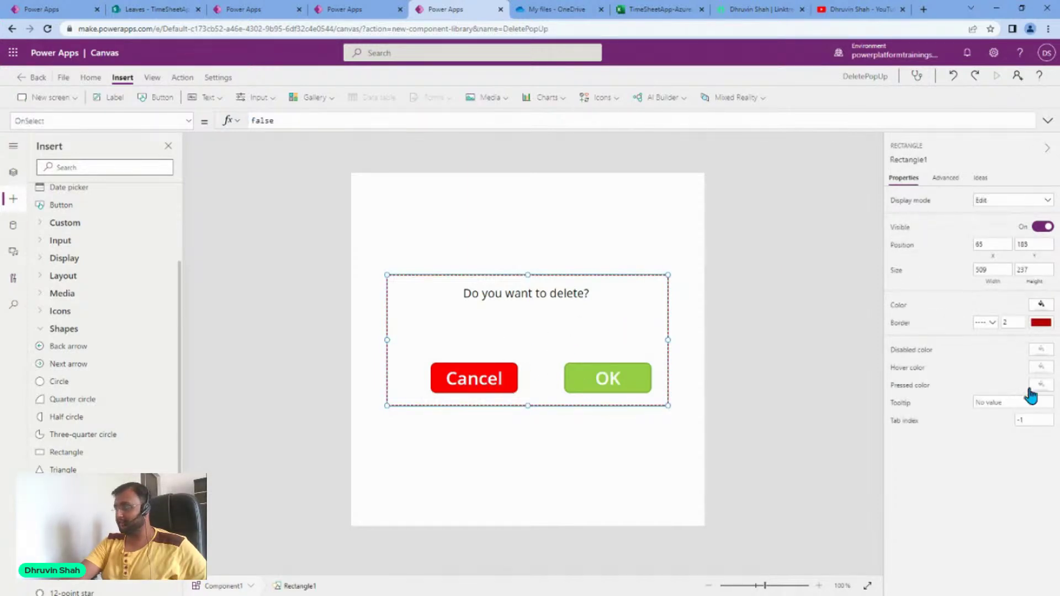
{"action": "left_click", "coordinate": [1042, 304]}
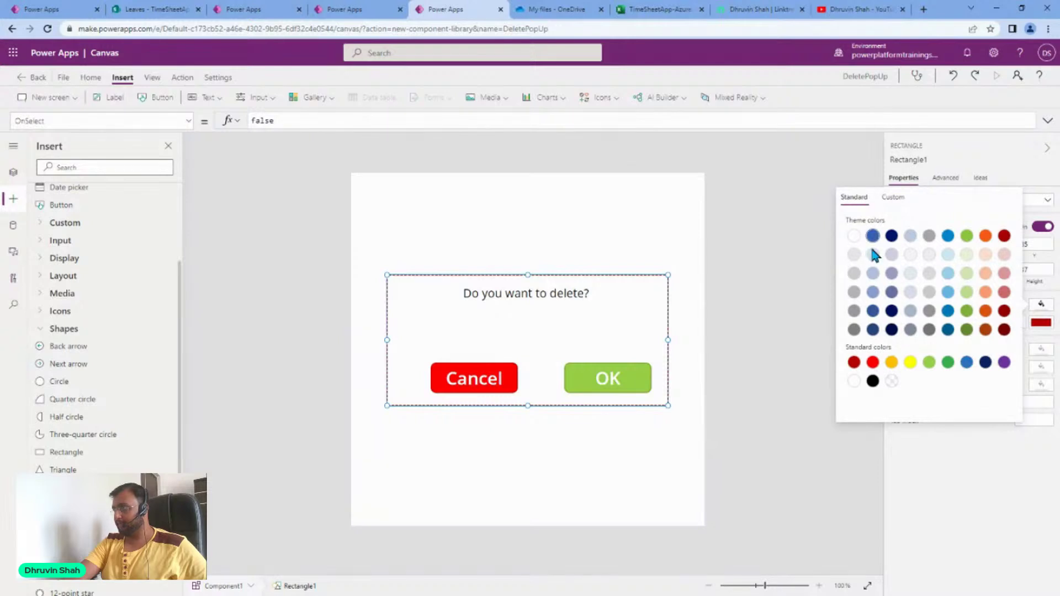
{"action": "left_click", "coordinate": [948, 255]}
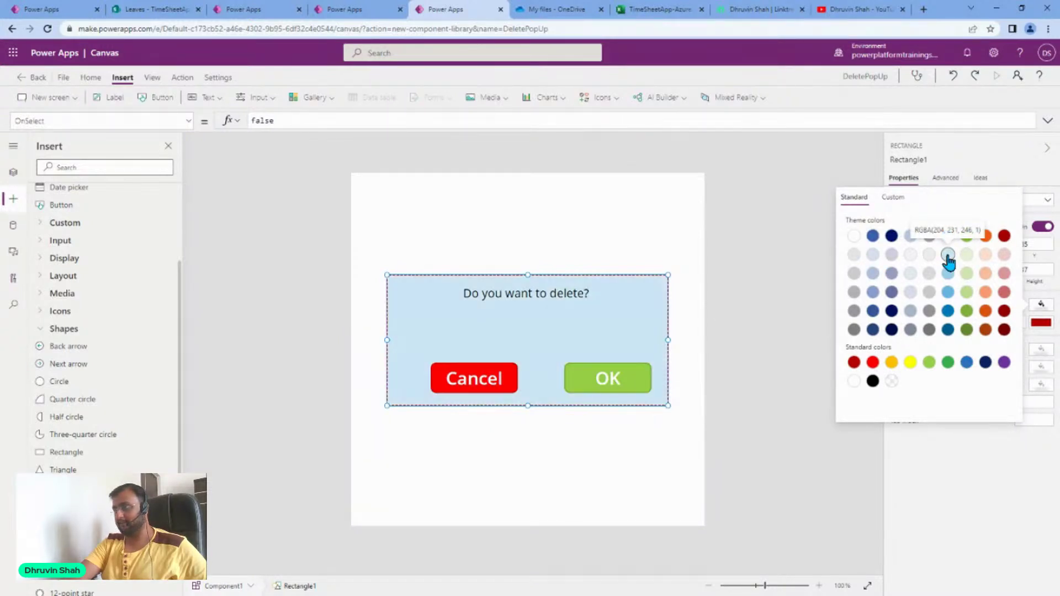
- Set the font weight of the "Do you want to delete?" label to Bold
{"action": "left_click", "coordinate": [544, 296]}
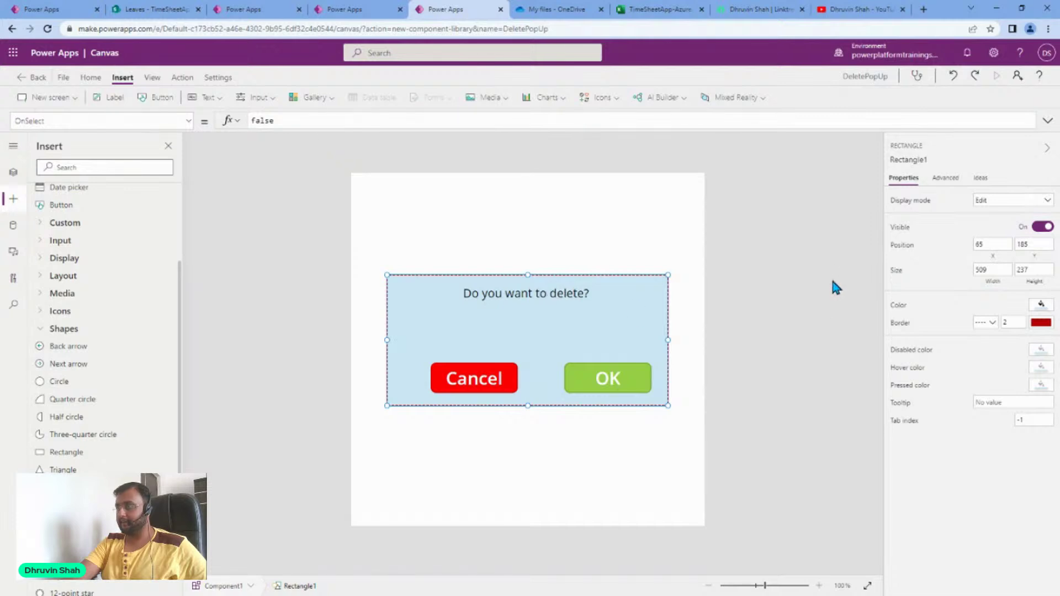
{"action": "left_click", "coordinate": [495, 300]}
{"action": "left_click", "coordinate": [492, 293]}
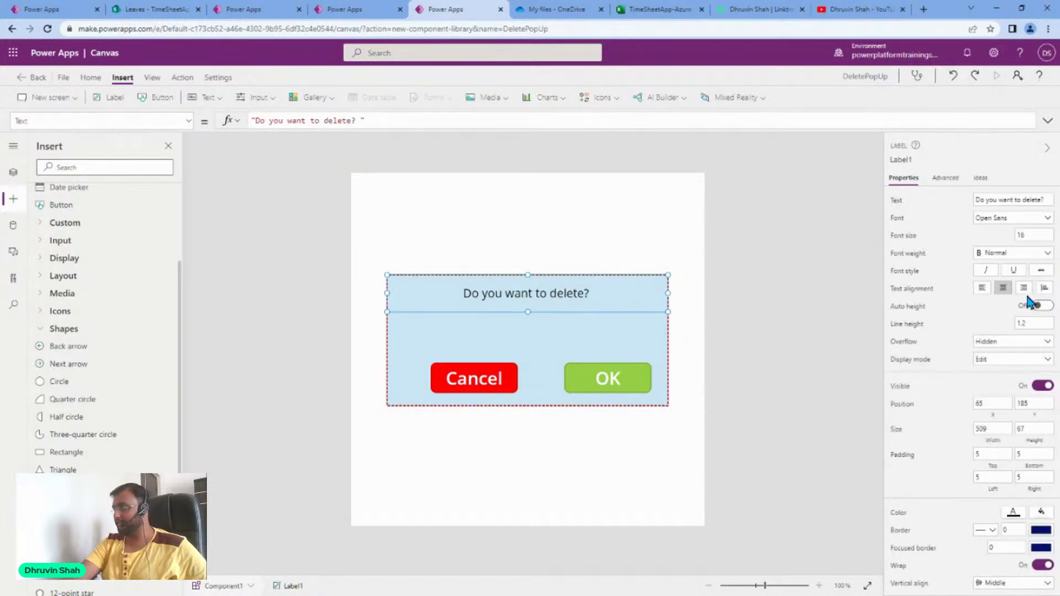
{"action": "left_click", "coordinate": [994, 254]}
{"action": "left_click", "coordinate": [997, 268]}
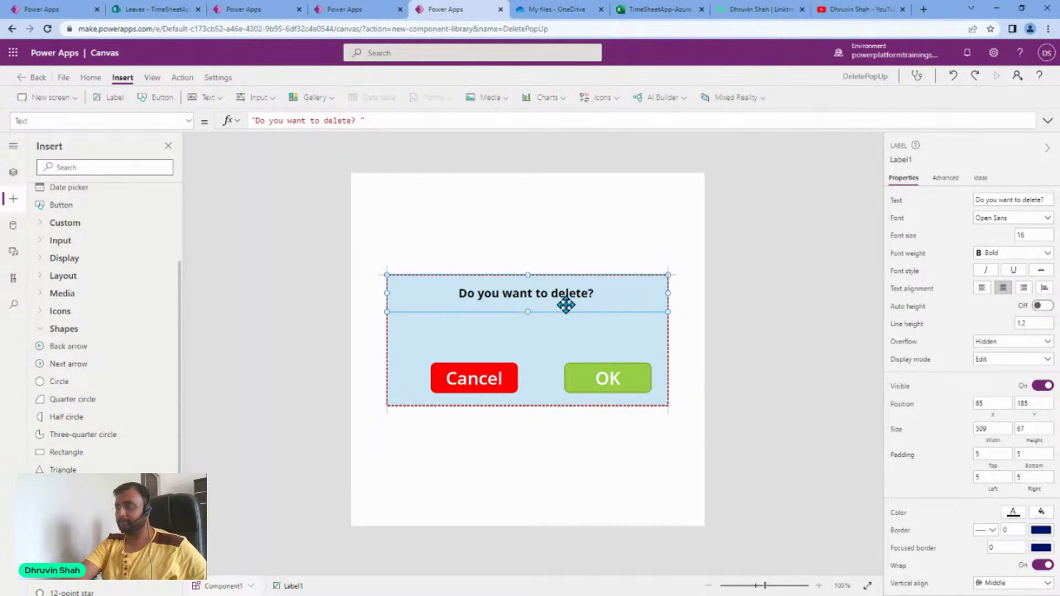
- Fill the component's background with the light orange theme color RGBA(253, 222, 207, 1)
{"action": "left_click", "coordinate": [779, 294]}
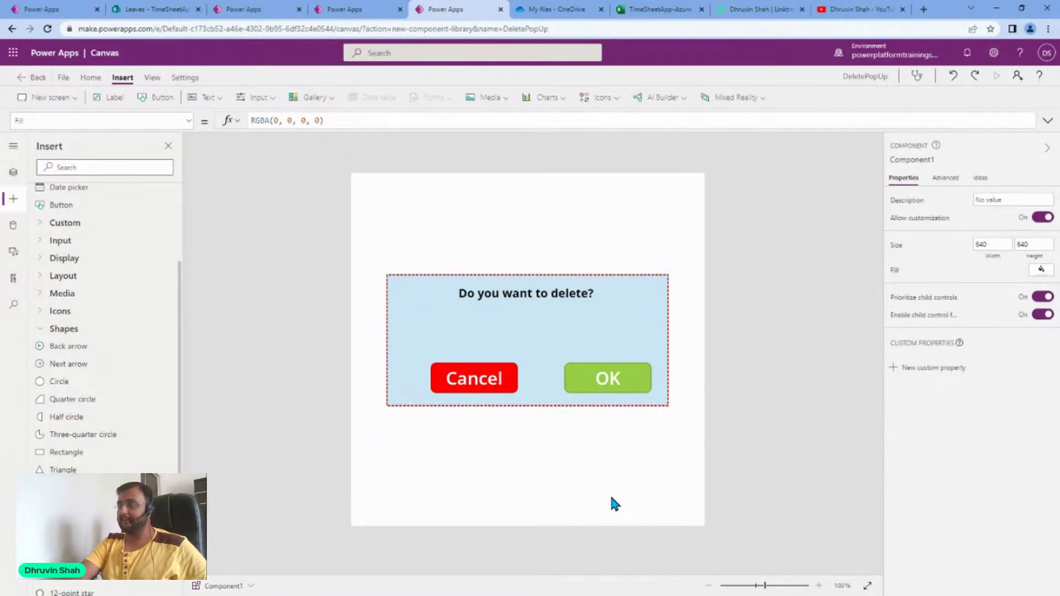
{"action": "left_click", "coordinate": [1040, 269]}
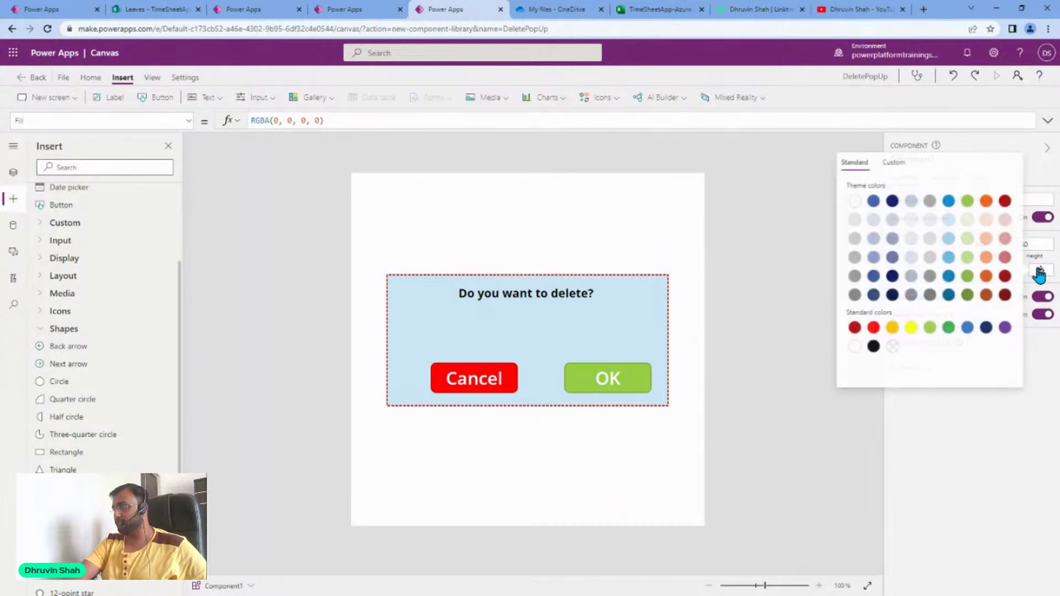
{"action": "left_click", "coordinate": [986, 220]}
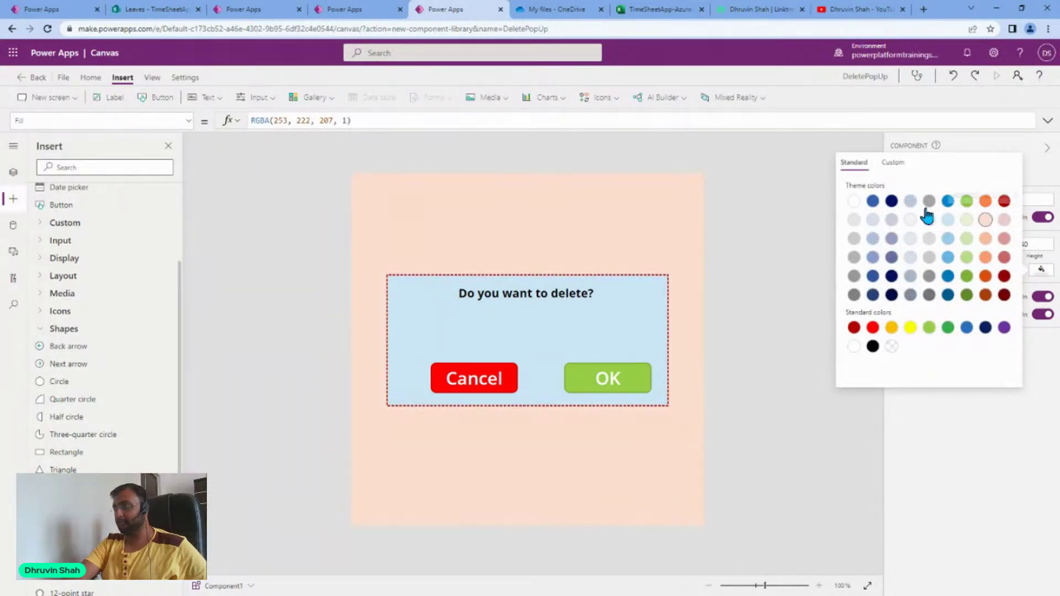
{"action": "left_click", "coordinate": [757, 200]}
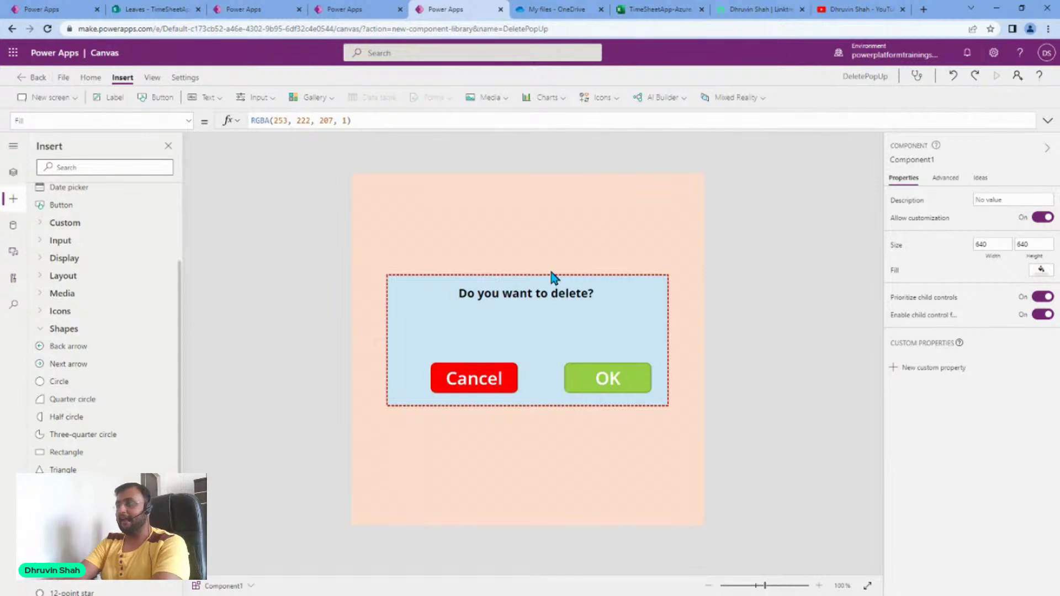
{"action": "left_click", "coordinate": [543, 299]}
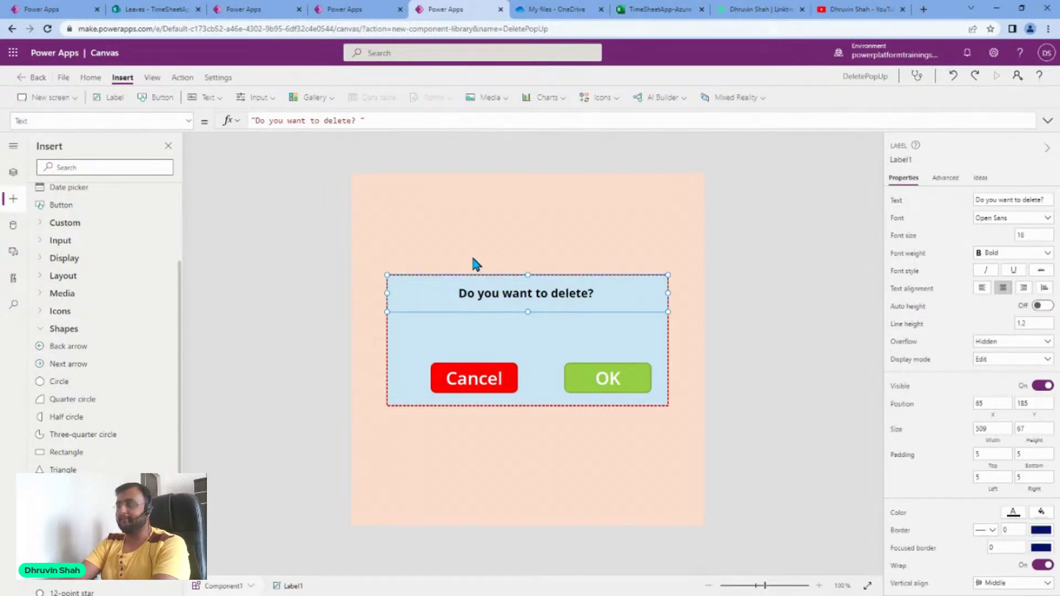
{"action": "left_click", "coordinate": [484, 381]}
{"action": "left_click", "coordinate": [613, 382]}
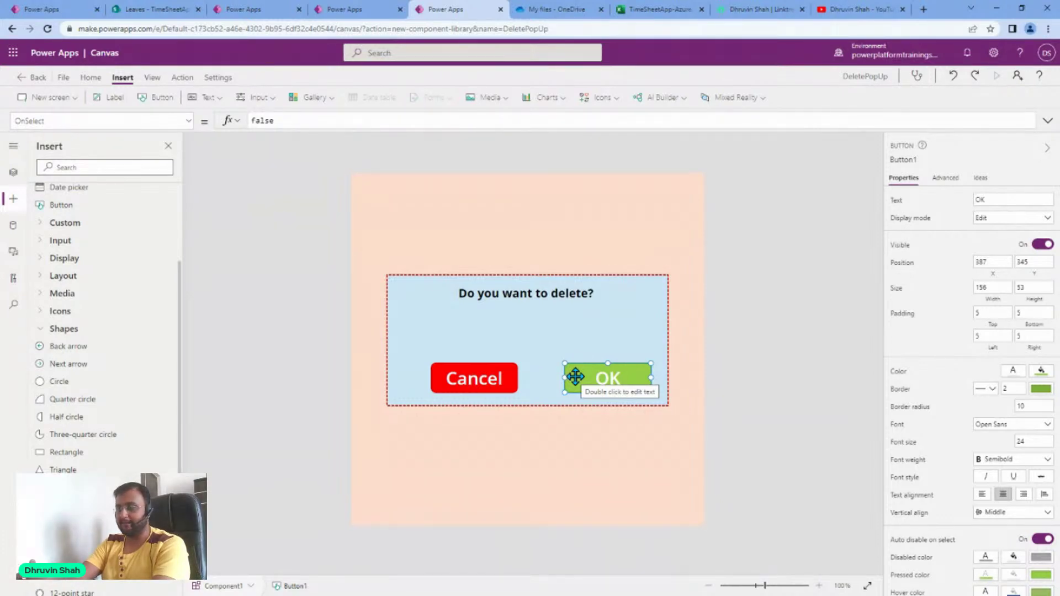
{"action": "left_click", "coordinate": [569, 307]}
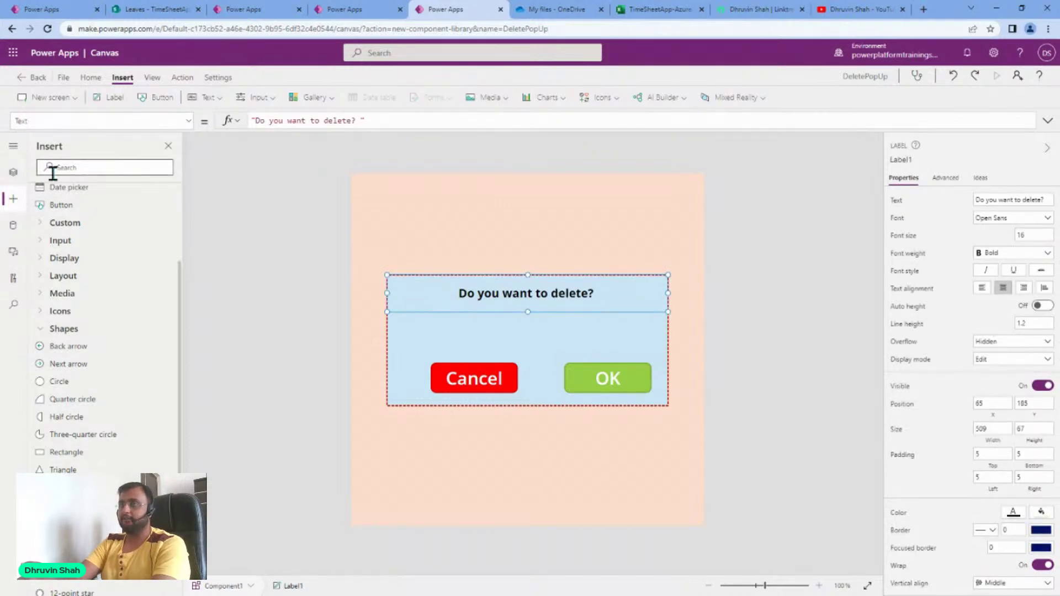
- Create a custom property named PopUpHeader on Component1, with property type Input and data type Text
{"action": "left_click", "coordinate": [13, 171]}
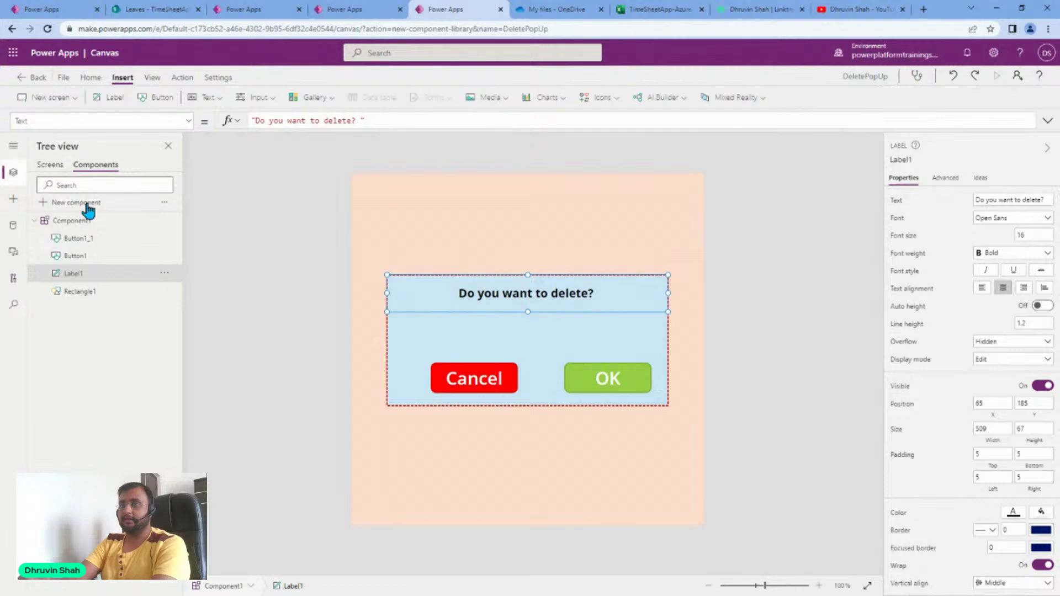
{"action": "left_click", "coordinate": [95, 223]}
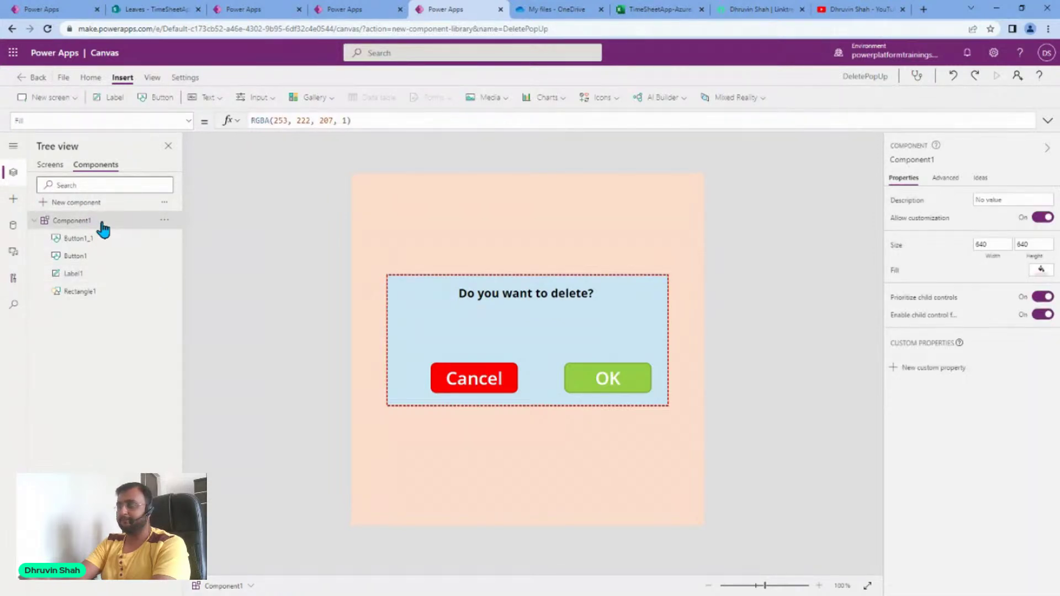
{"action": "left_click", "coordinate": [947, 368]}
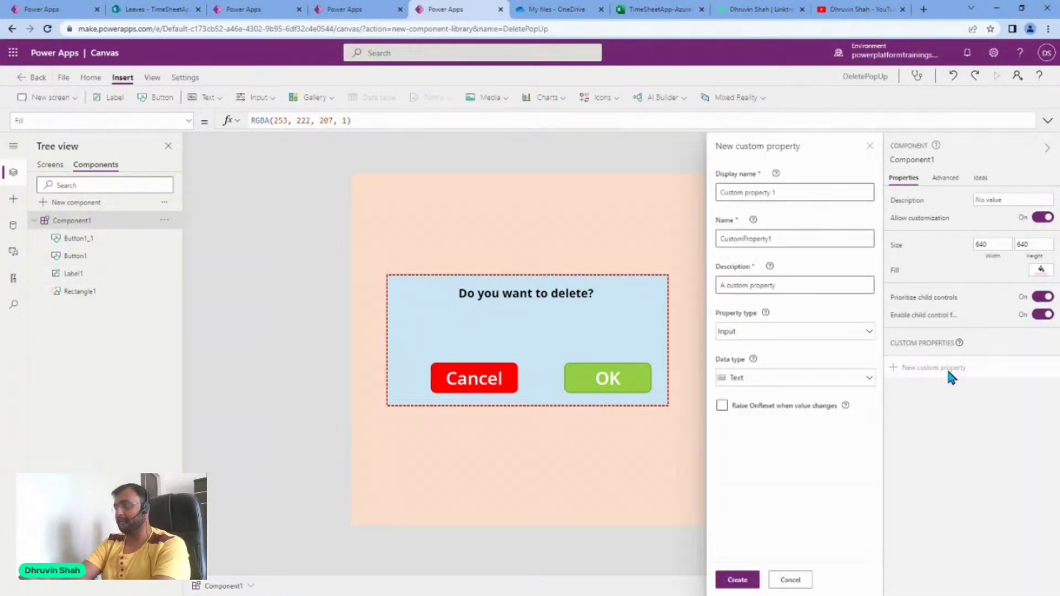
{"action": "left_click", "coordinate": [811, 195]}
{"action": "key", "text": "ctrl+a"}
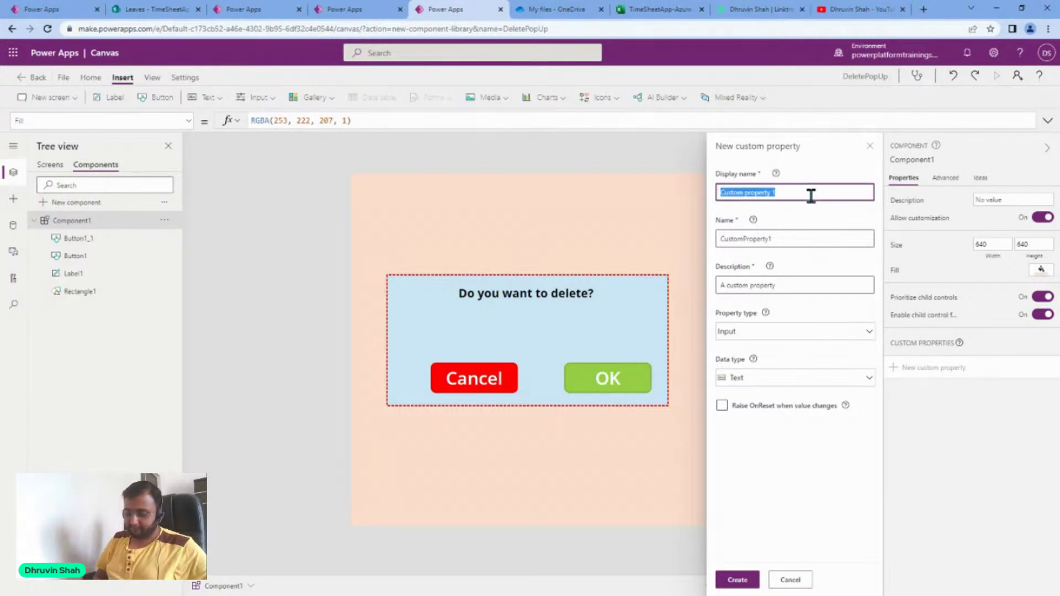
{"action": "type", "text": "PopUpHeader"}
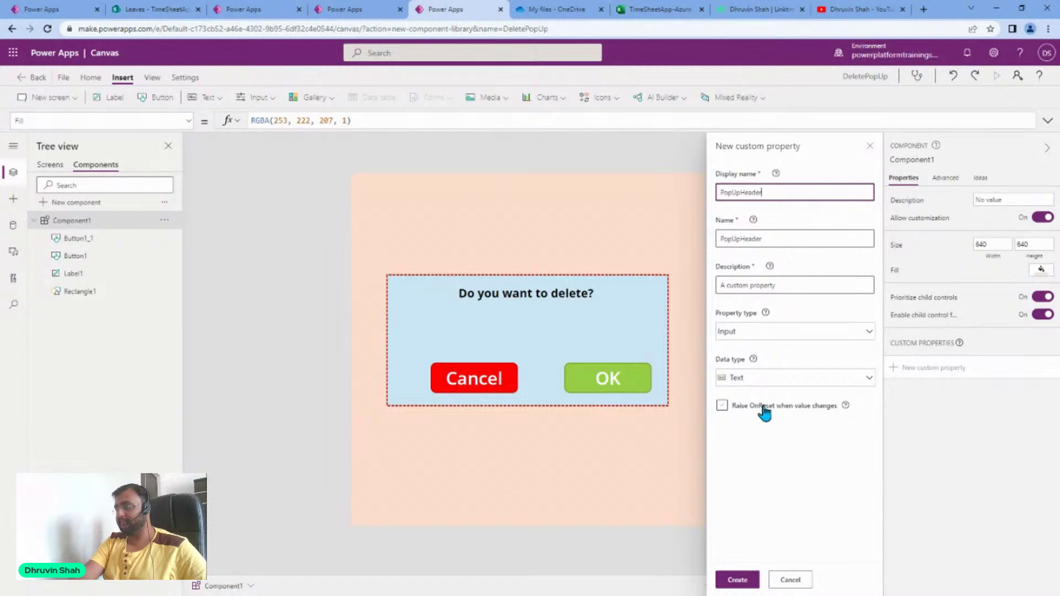
{"action": "left_click", "coordinate": [756, 334]}
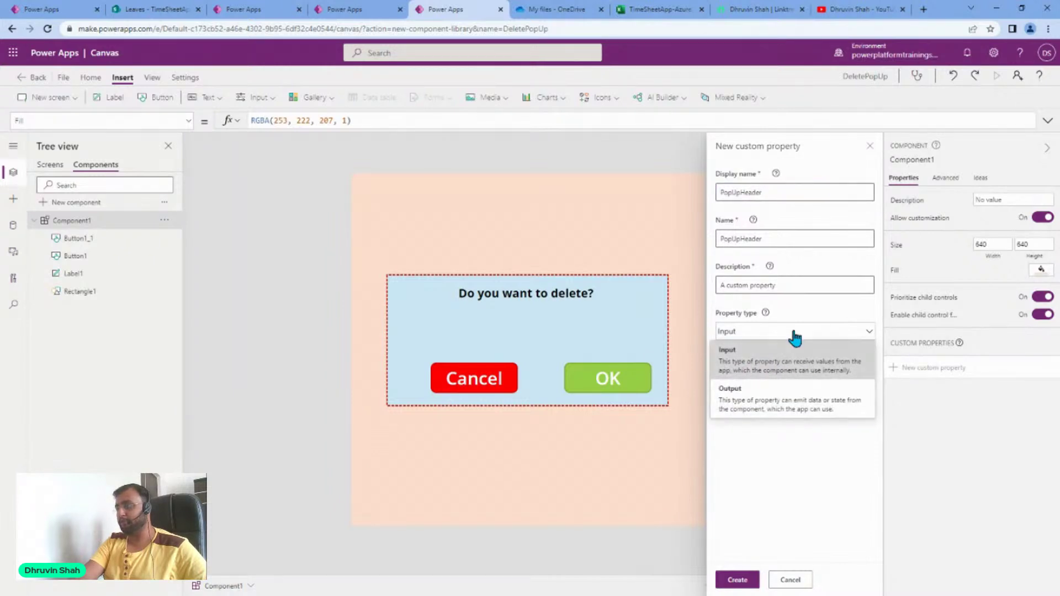
{"action": "left_click", "coordinate": [827, 312]}
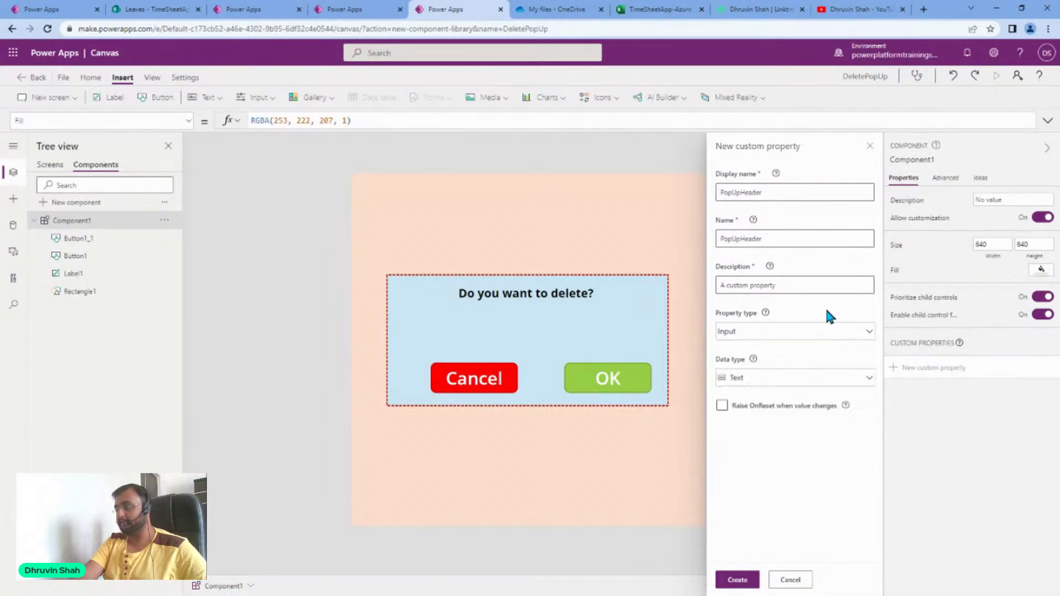
{"action": "left_click", "coordinate": [749, 588]}
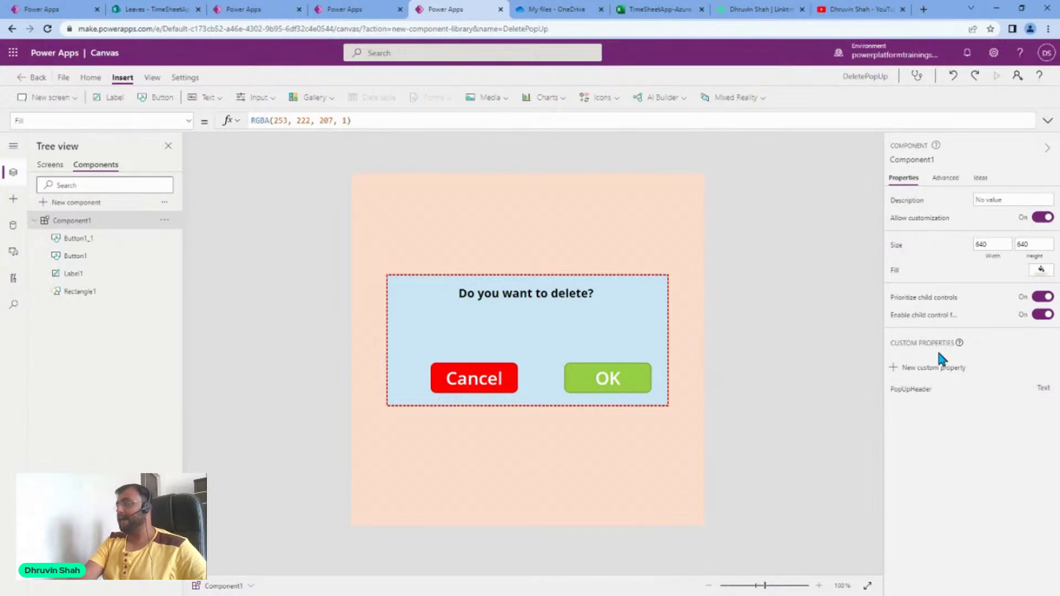
{"action": "left_click", "coordinate": [454, 387]}
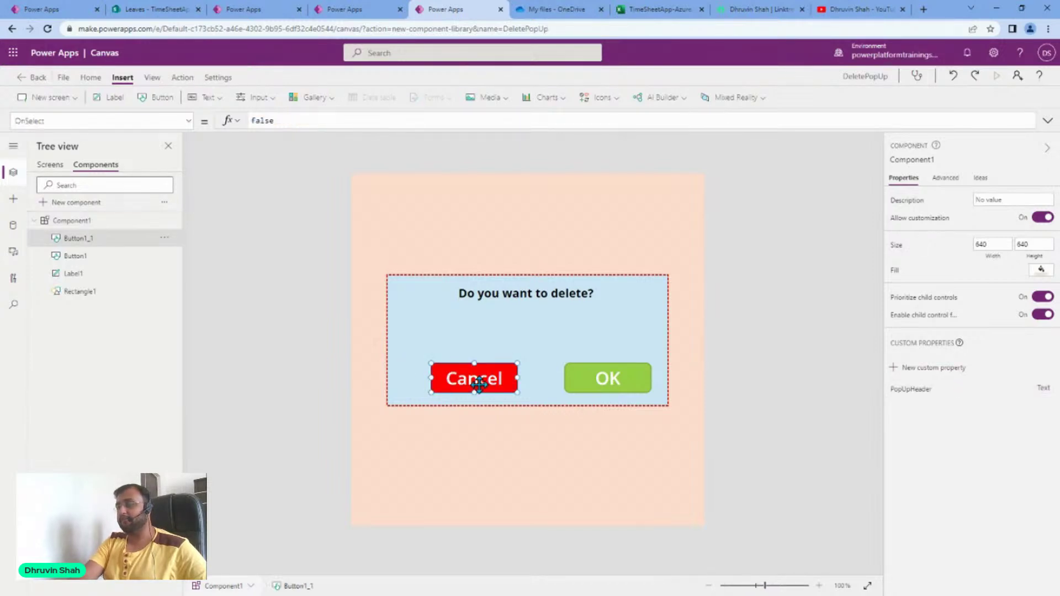
{"action": "left_click", "coordinate": [609, 384]}
{"action": "left_click", "coordinate": [806, 357]}
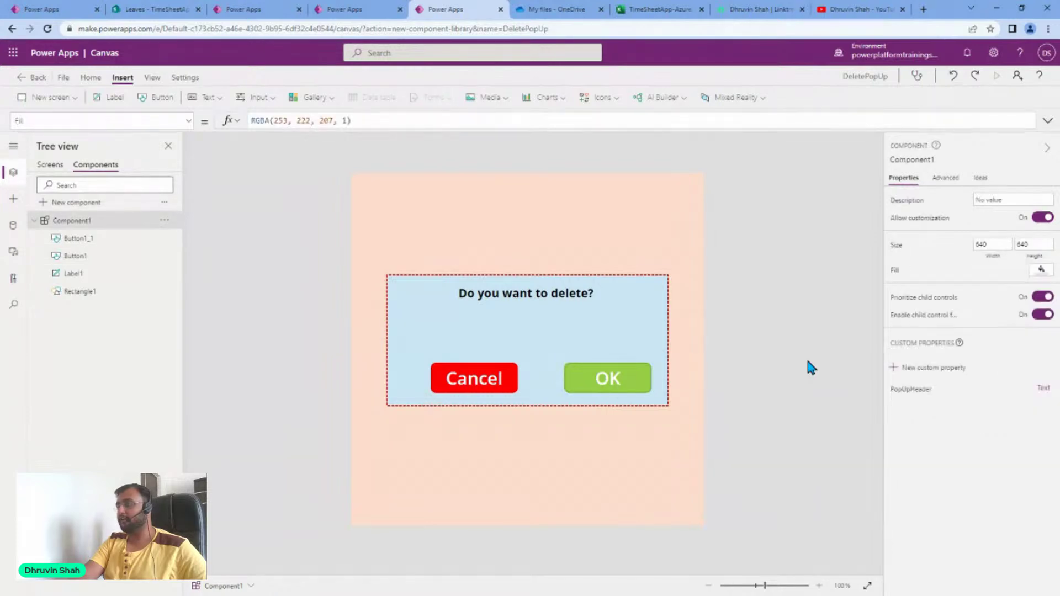
- Turn on the experimental Enhanced component properties feature in the component library's settings
{"action": "left_click", "coordinate": [193, 79]}
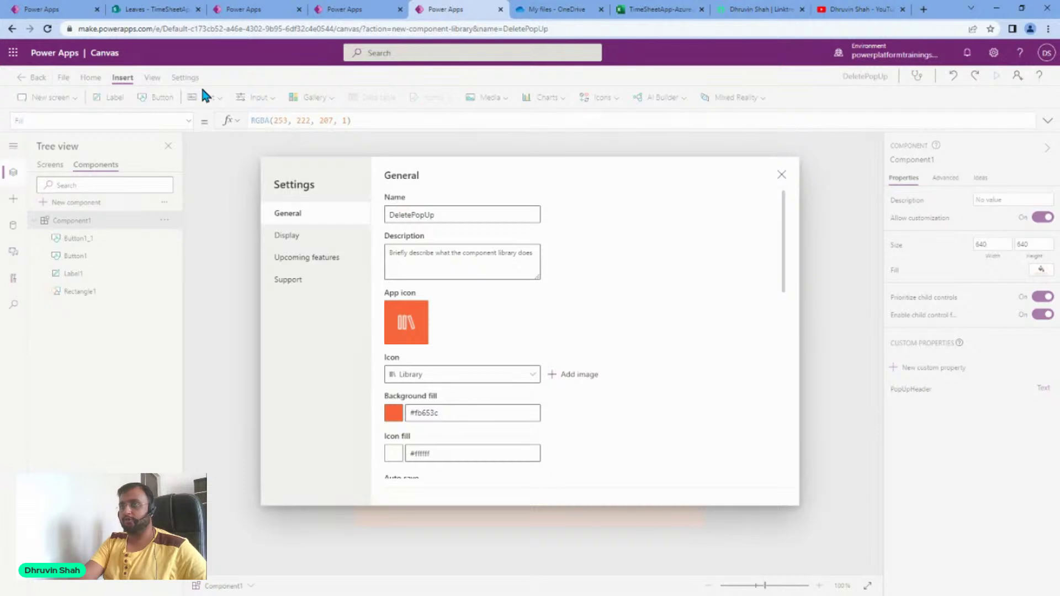
{"action": "left_click", "coordinate": [303, 257]}
{"action": "left_click", "coordinate": [432, 196]}
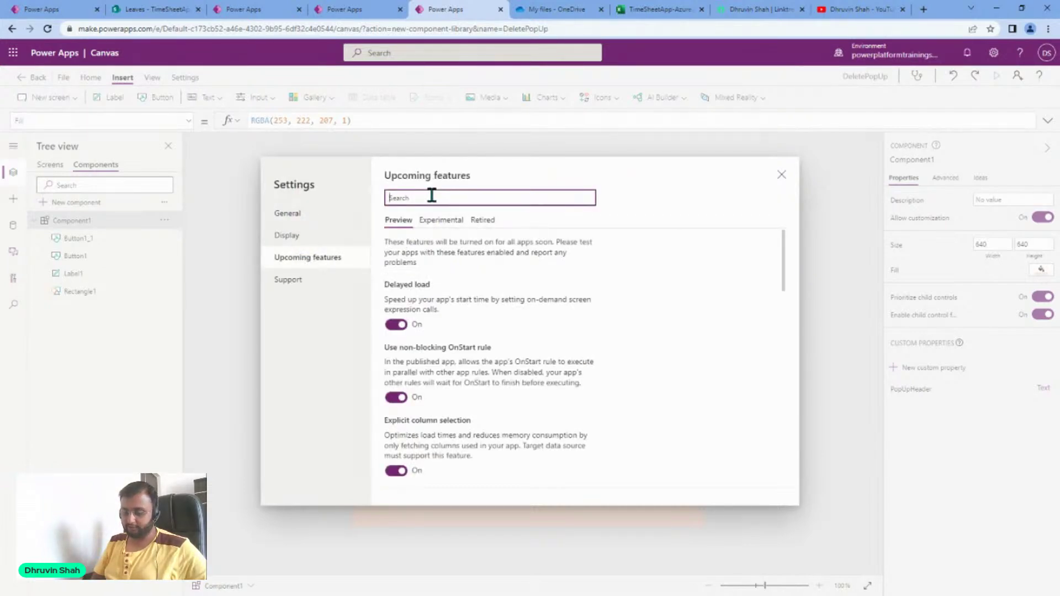
{"action": "type", "text": "beh"}
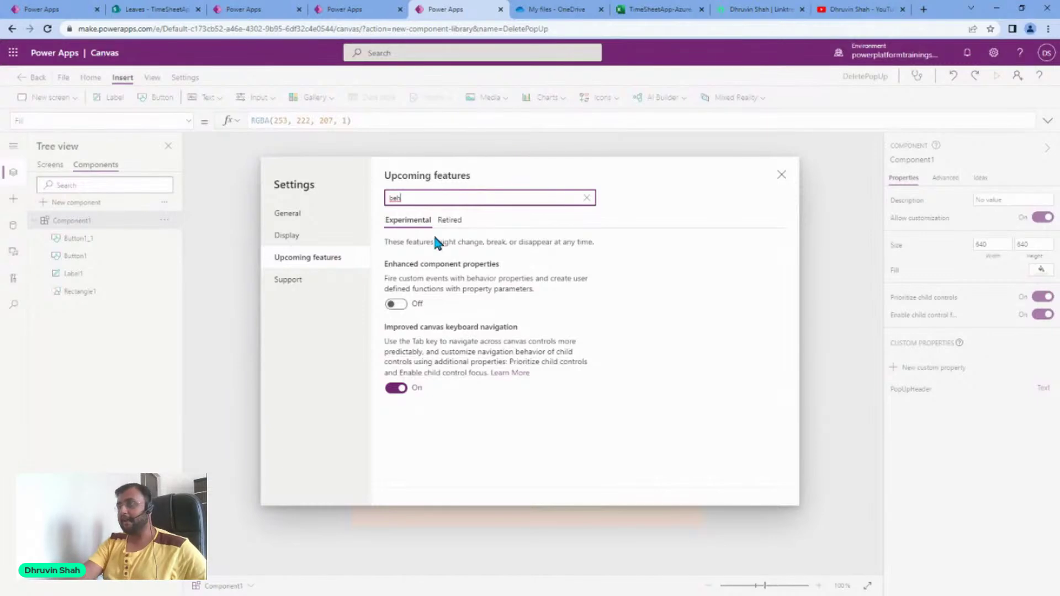
{"action": "left_click", "coordinate": [396, 305]}
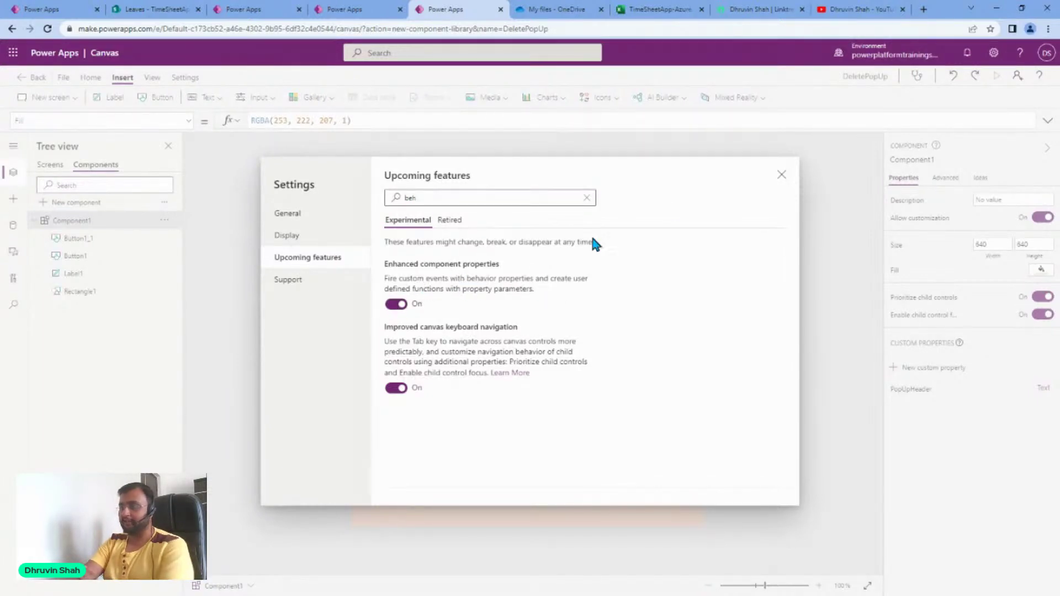
{"action": "left_click", "coordinate": [782, 175]}
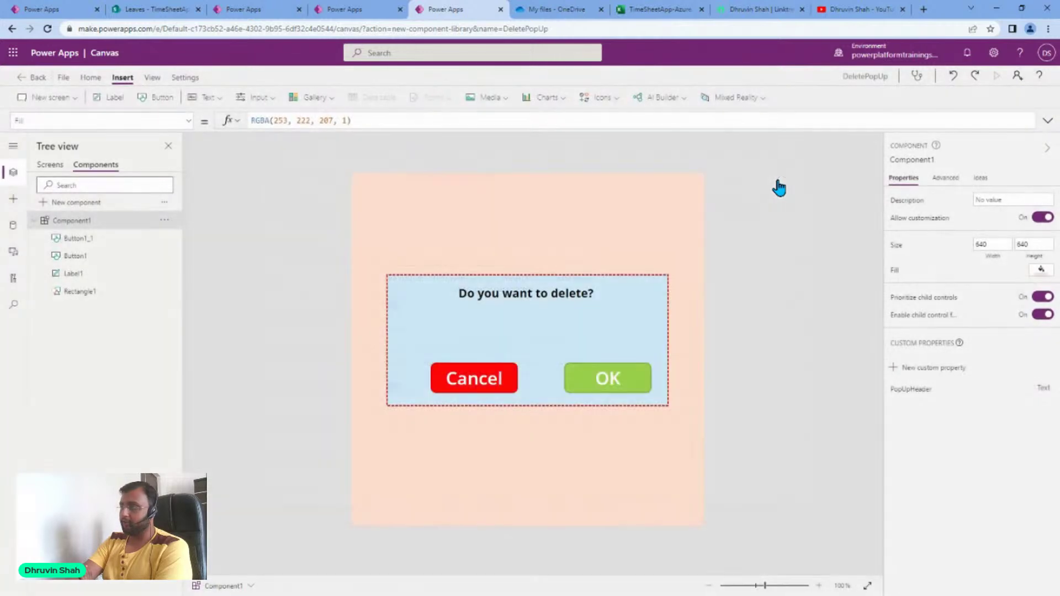
- Create a custom property named OKClick on Component1, with property type Behavior and return data type Text
{"action": "left_click", "coordinate": [949, 368]}
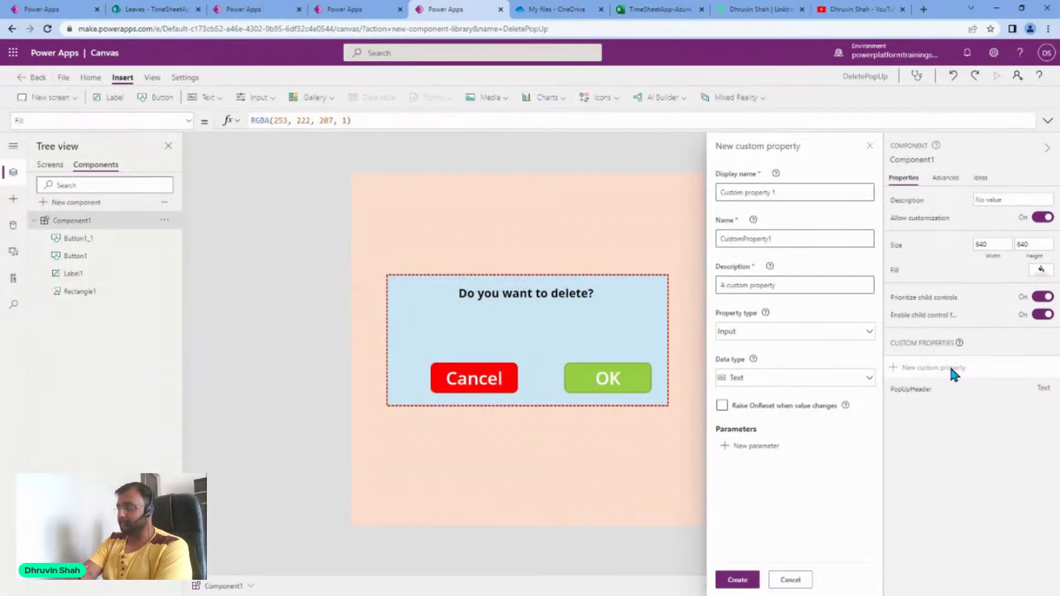
{"action": "left_click", "coordinate": [796, 193]}
{"action": "key", "text": "ctrl+a"}
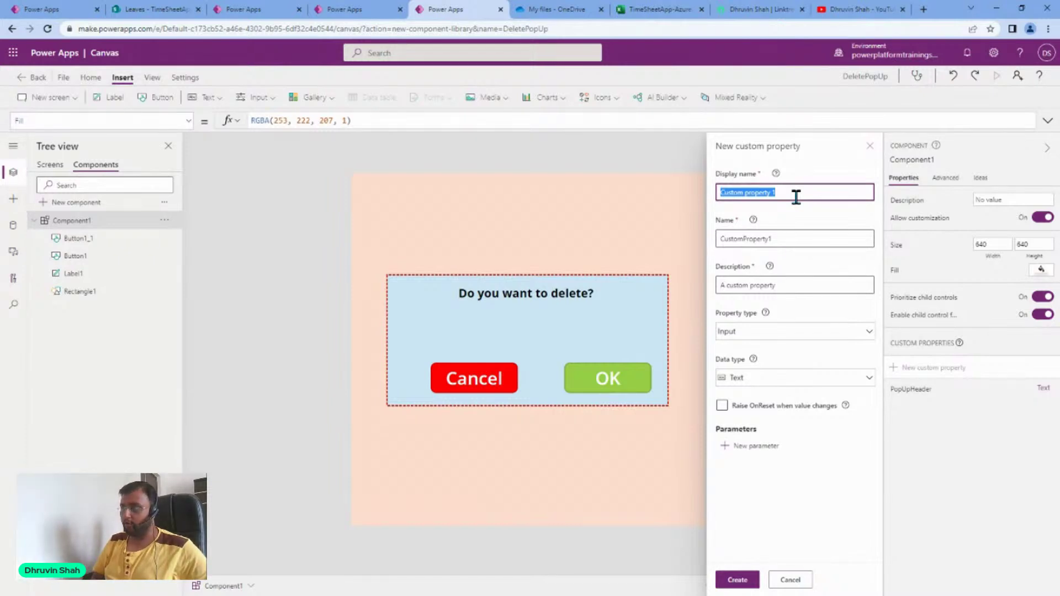
{"action": "type", "text": "OKClick"}
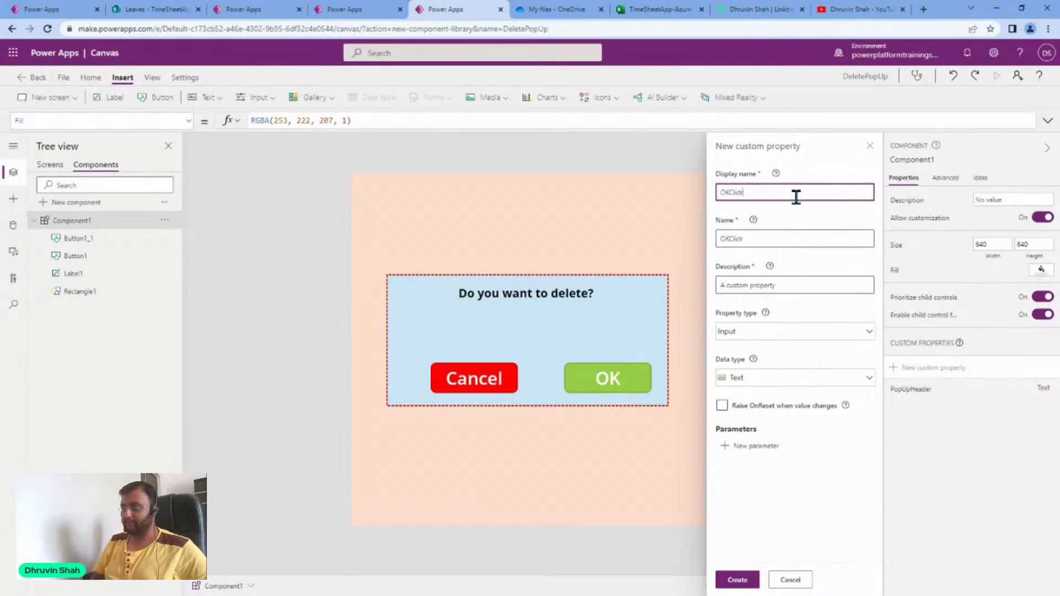
{"action": "left_click", "coordinate": [783, 333]}
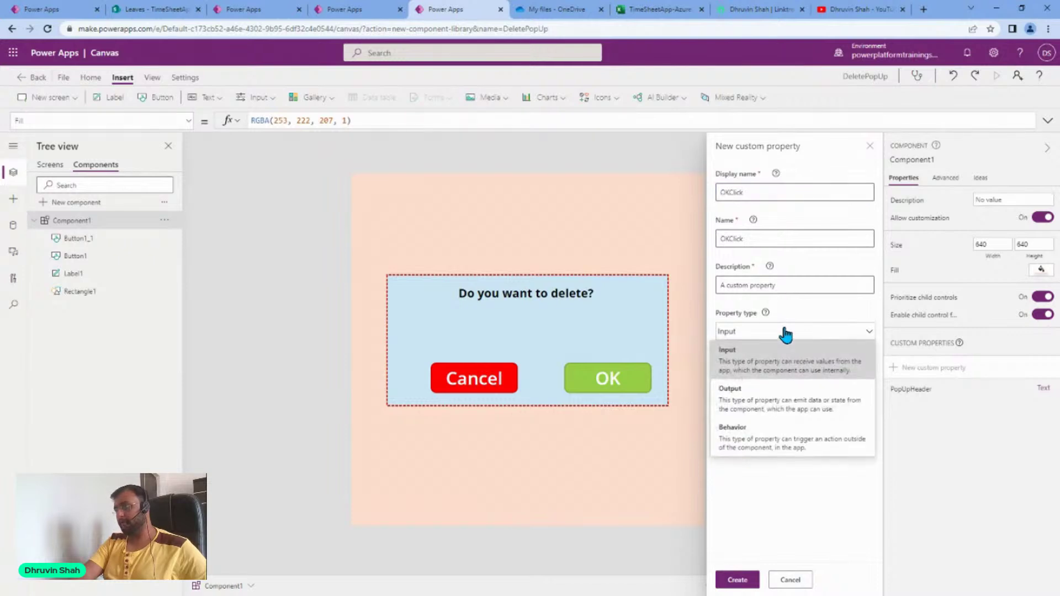
{"action": "left_click", "coordinate": [771, 448]}
{"action": "left_click", "coordinate": [787, 386]}
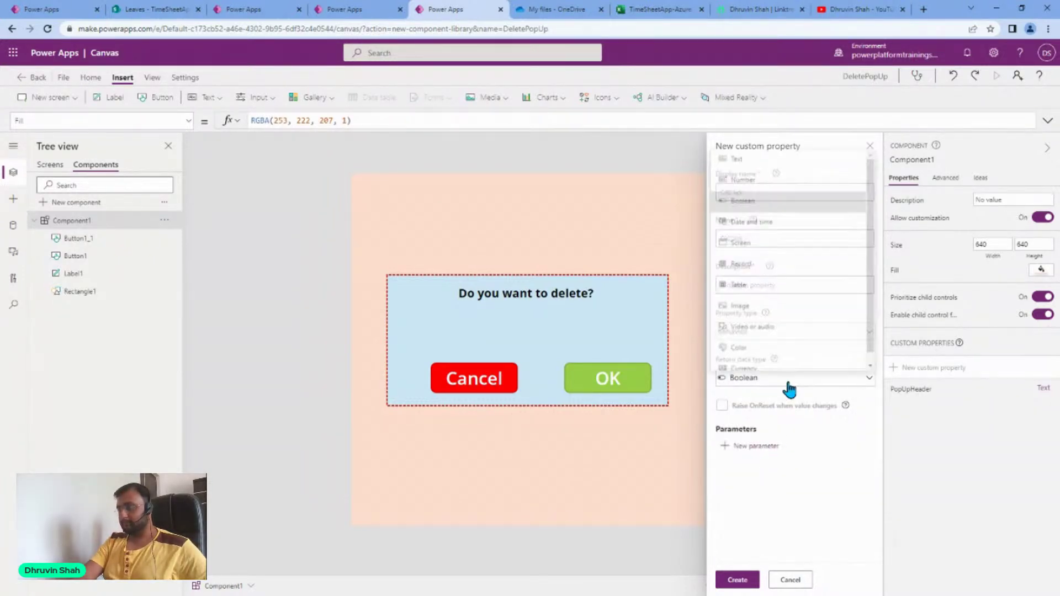
{"action": "left_click", "coordinate": [790, 159]}
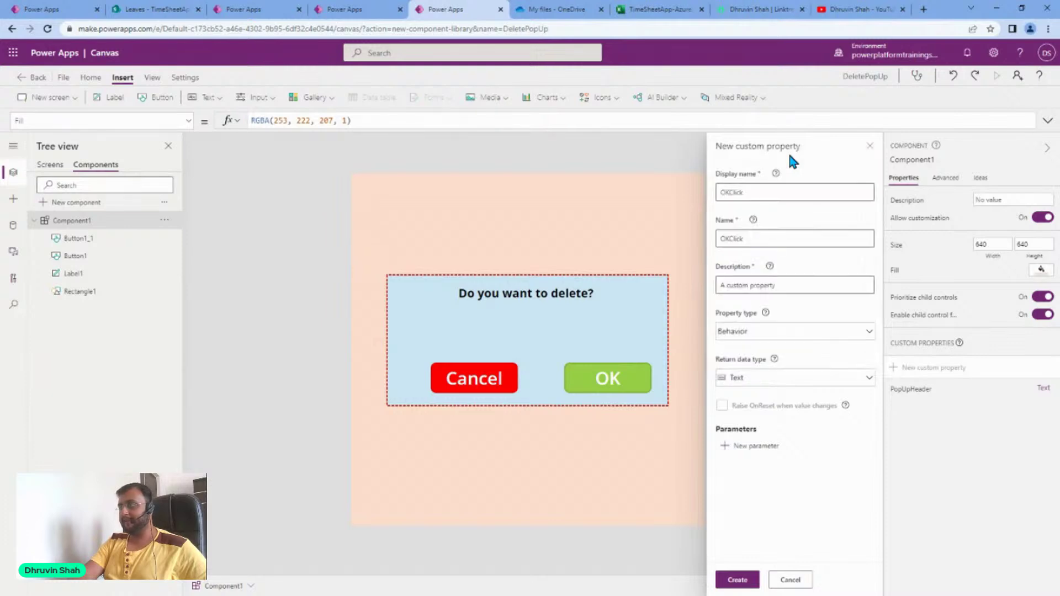
{"action": "left_click", "coordinate": [750, 581]}
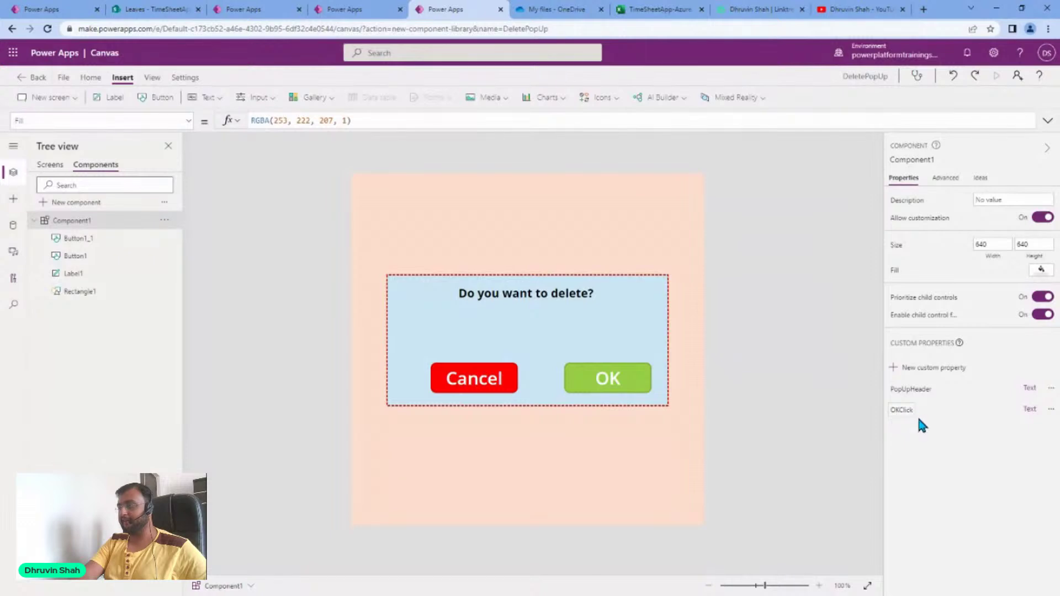
- Create a custom property named OnCancelClick on Component1, with property type Behavior and return data type Text
{"action": "left_click", "coordinate": [920, 368]}
{"action": "left_click", "coordinate": [777, 193]}
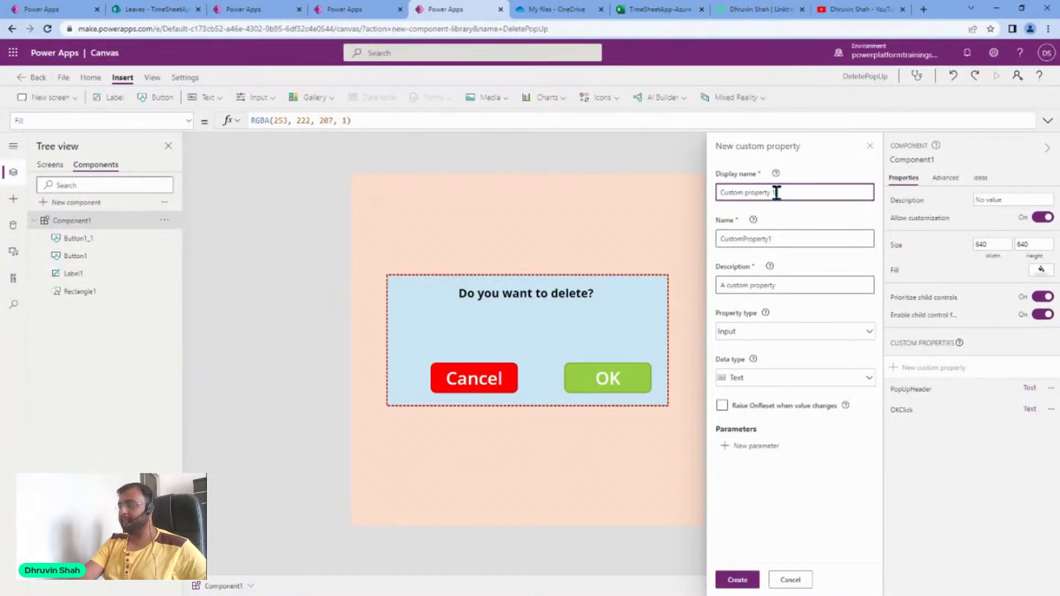
{"action": "triple_click", "coordinate": [776, 192]}
{"action": "type", "text": "C"}
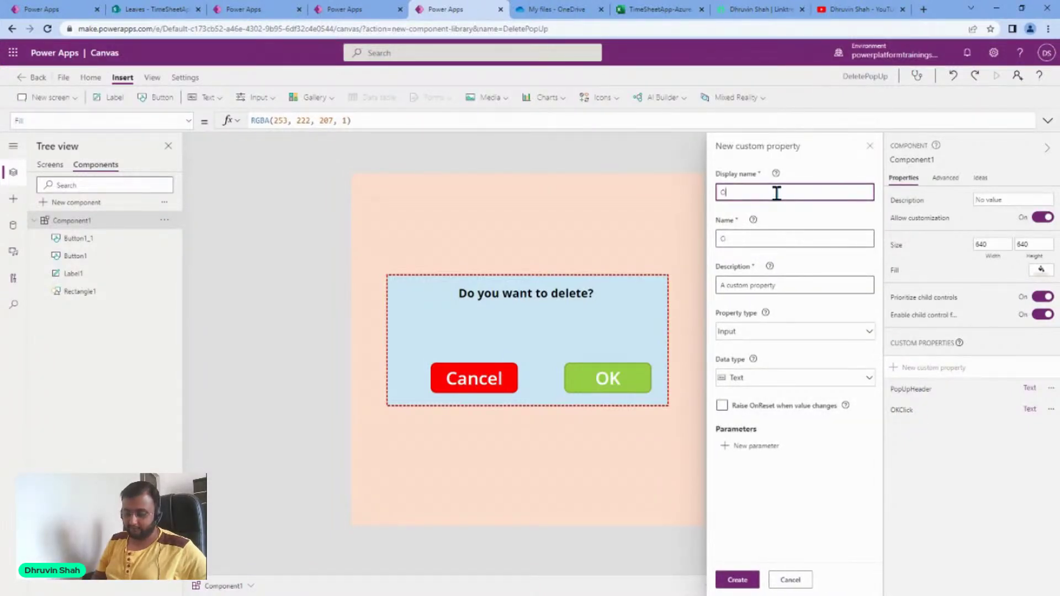
{"action": "type", "text": "nCancel"}
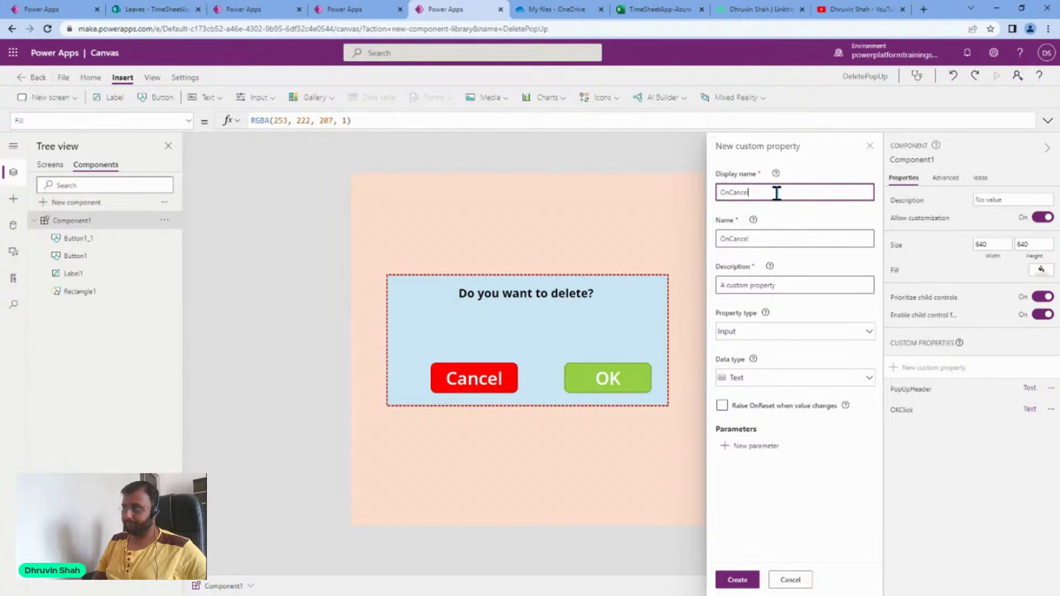
{"action": "type", "text": "Cl"}
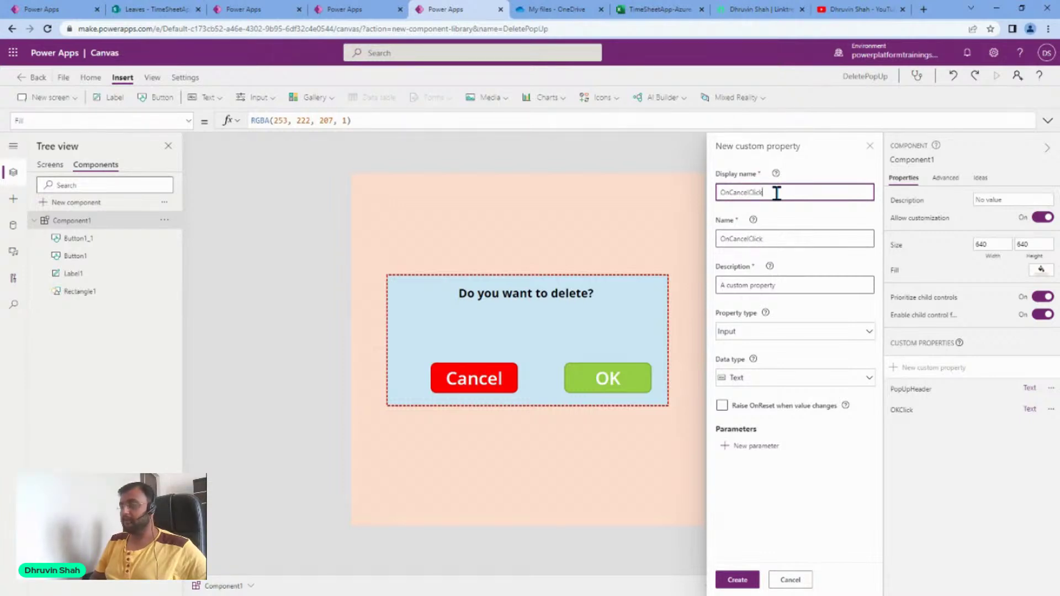
{"action": "type", "text": "ick"}
{"action": "left_click", "coordinate": [785, 334]}
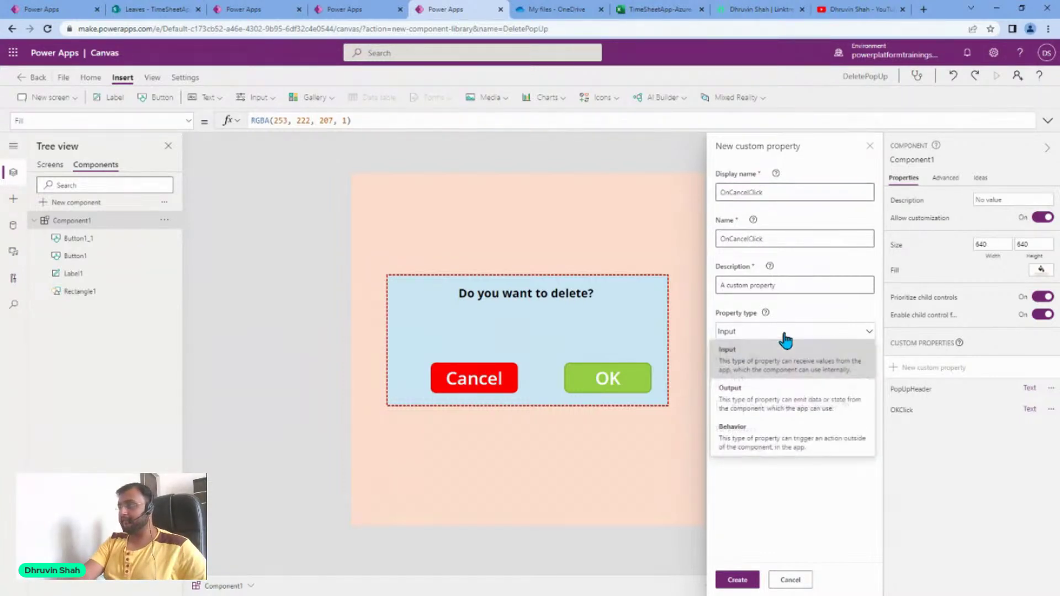
{"action": "left_click", "coordinate": [766, 430]}
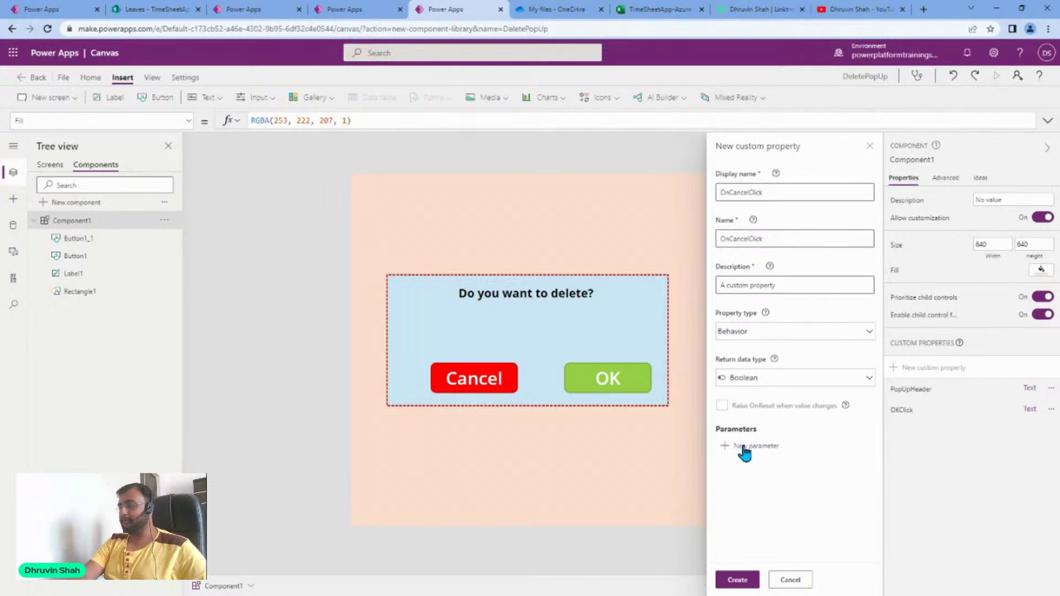
{"action": "left_click", "coordinate": [748, 381]}
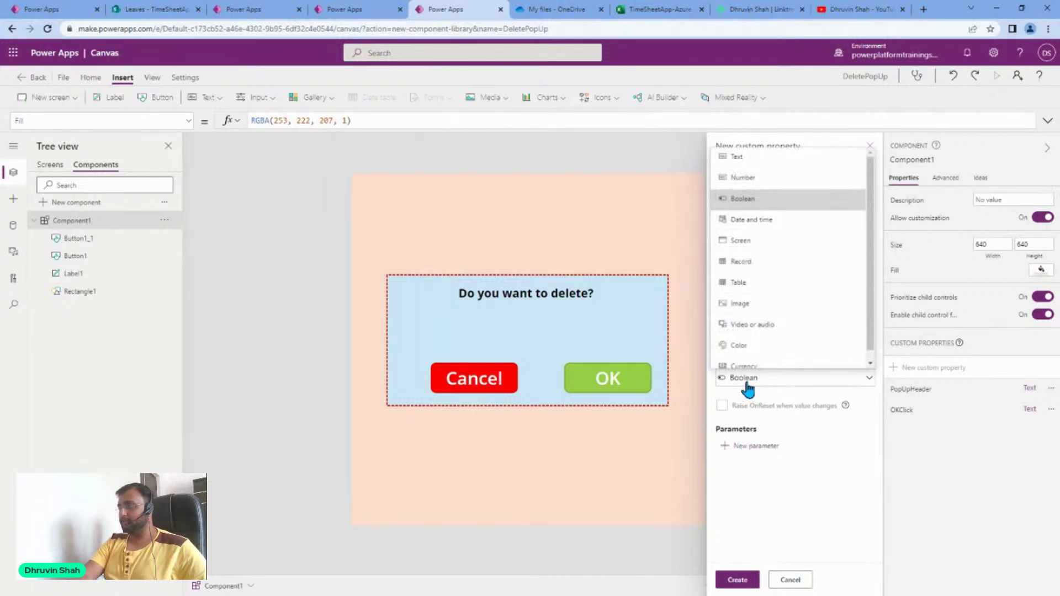
{"action": "left_click", "coordinate": [753, 157]}
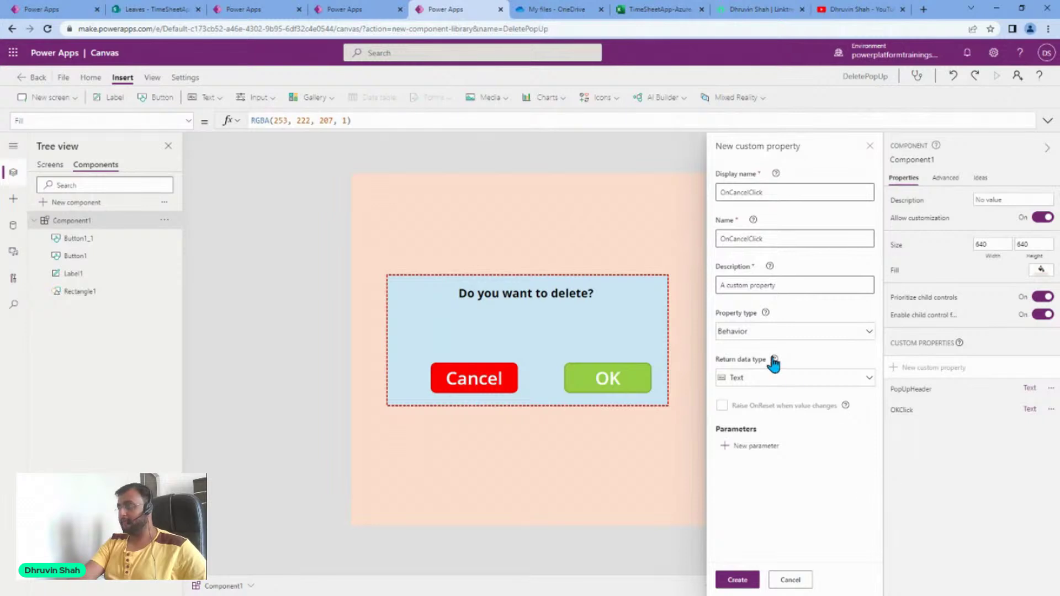
{"action": "left_click", "coordinate": [738, 580]}
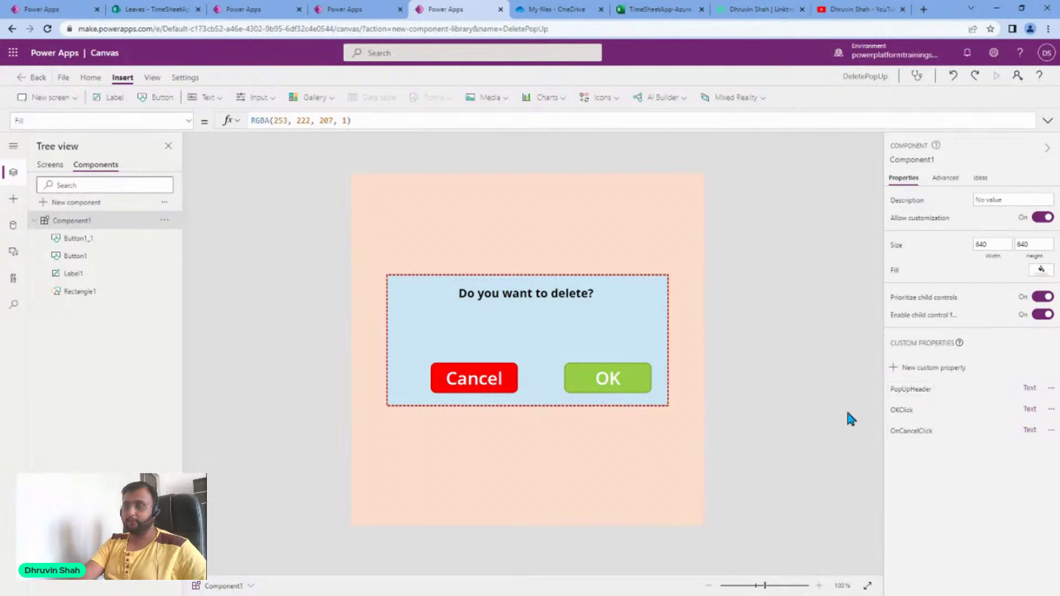
- Replace the header label's fixed text with the formula Component1.PopUpHeader
{"action": "left_click", "coordinate": [503, 291]}
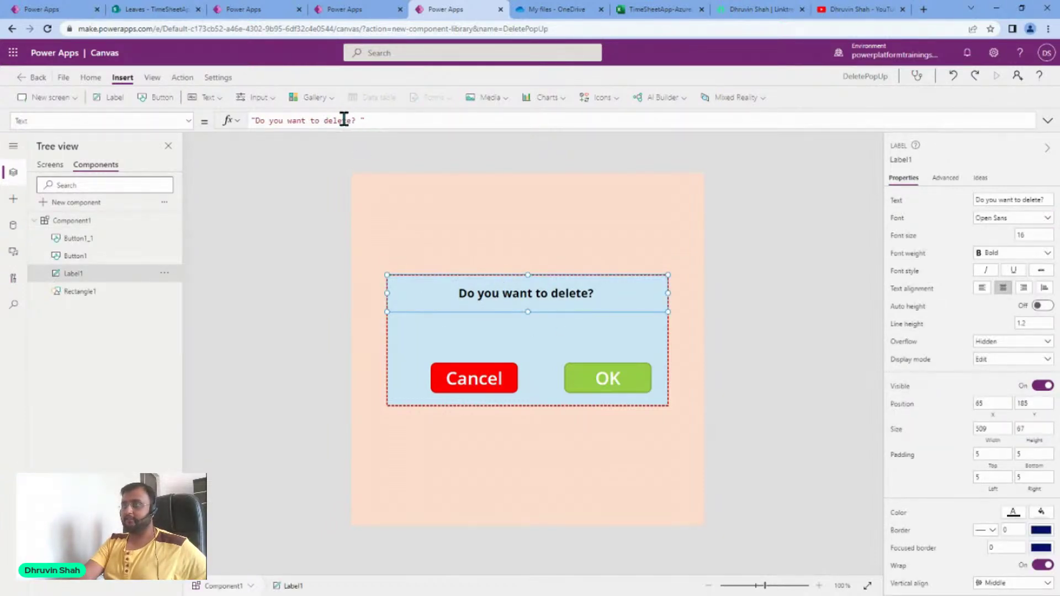
{"action": "left_click_drag", "start_coordinate": [356, 120], "coordinate": [255, 120]}
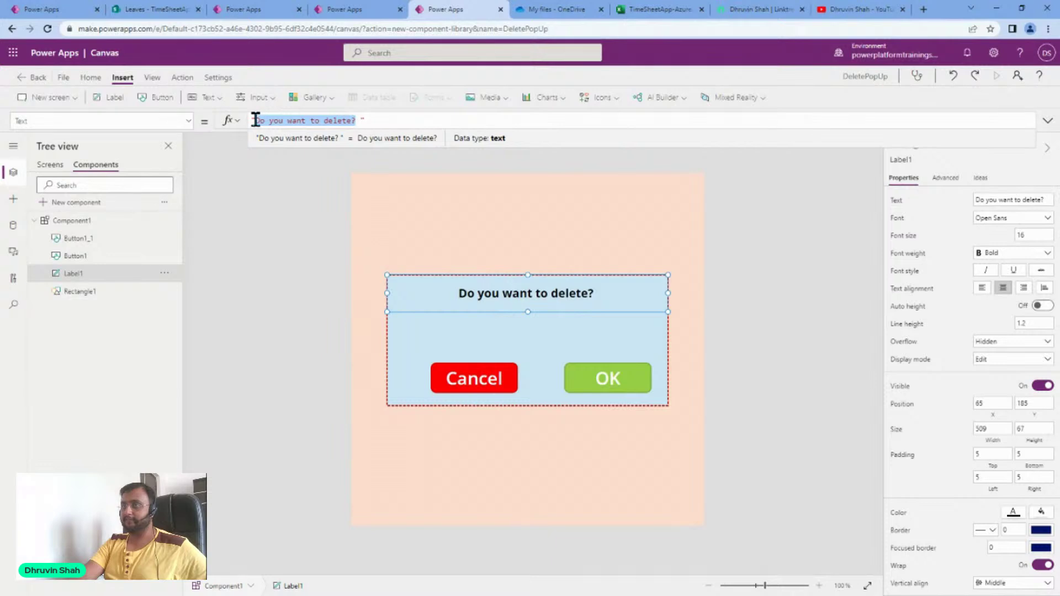
{"action": "left_click", "coordinate": [787, 230]}
{"action": "left_click", "coordinate": [521, 296]}
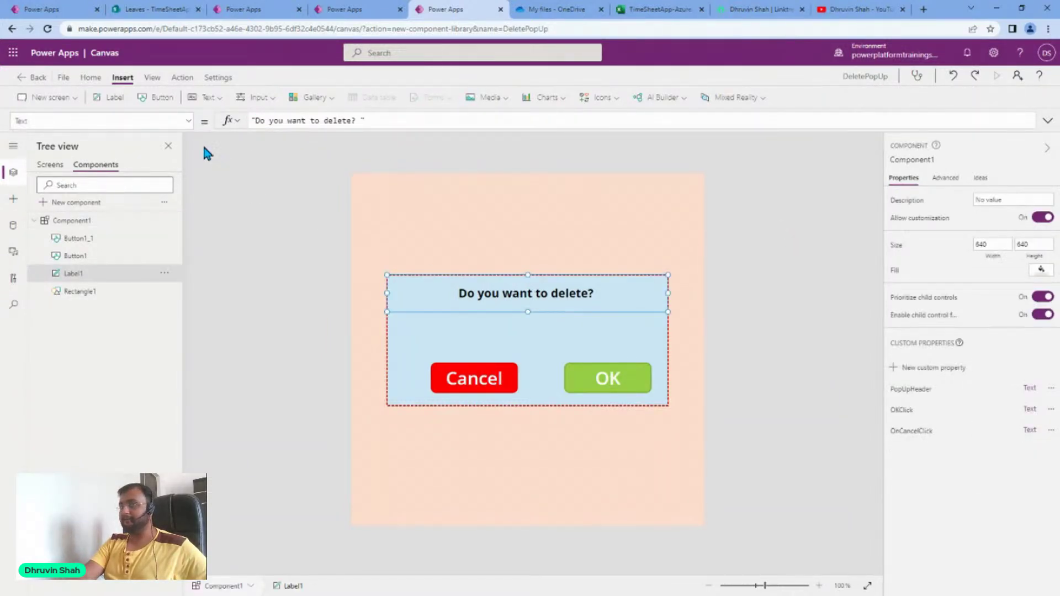
{"action": "triple_click", "coordinate": [244, 120]}
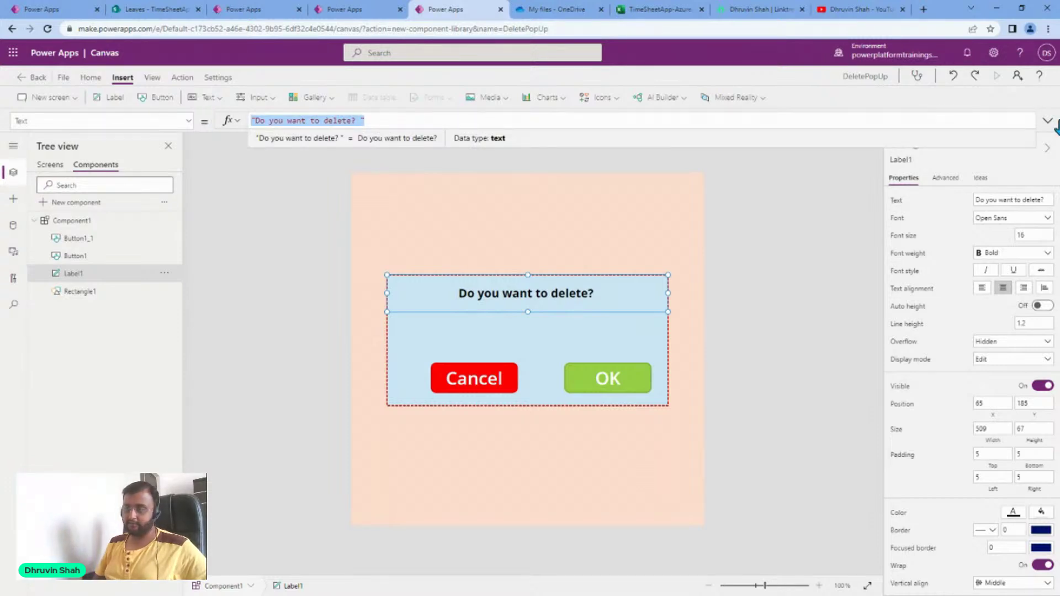
{"action": "type", "text": "com"}
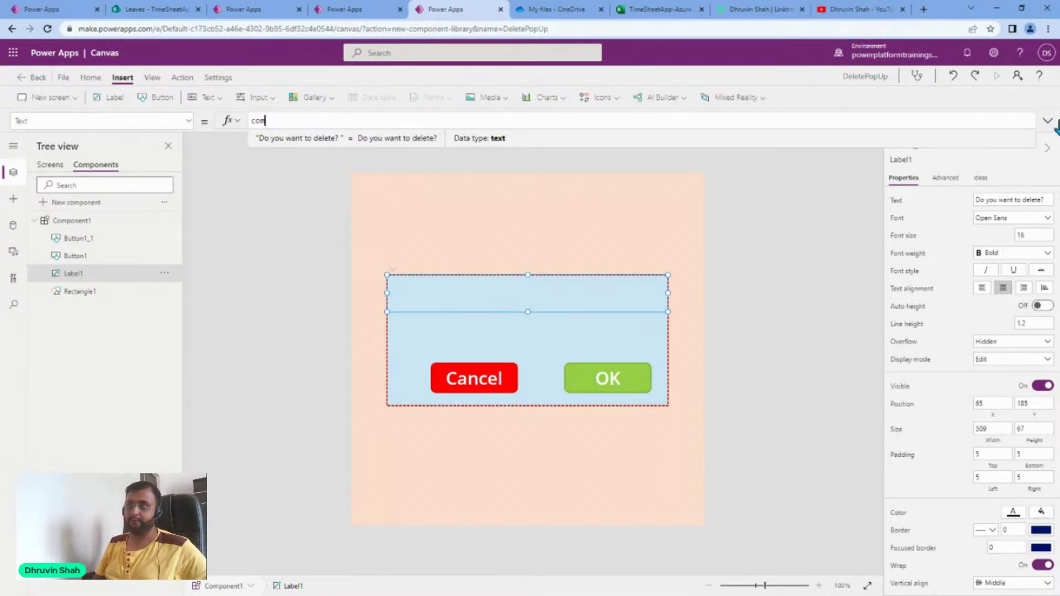
{"action": "type", "text": "p"}
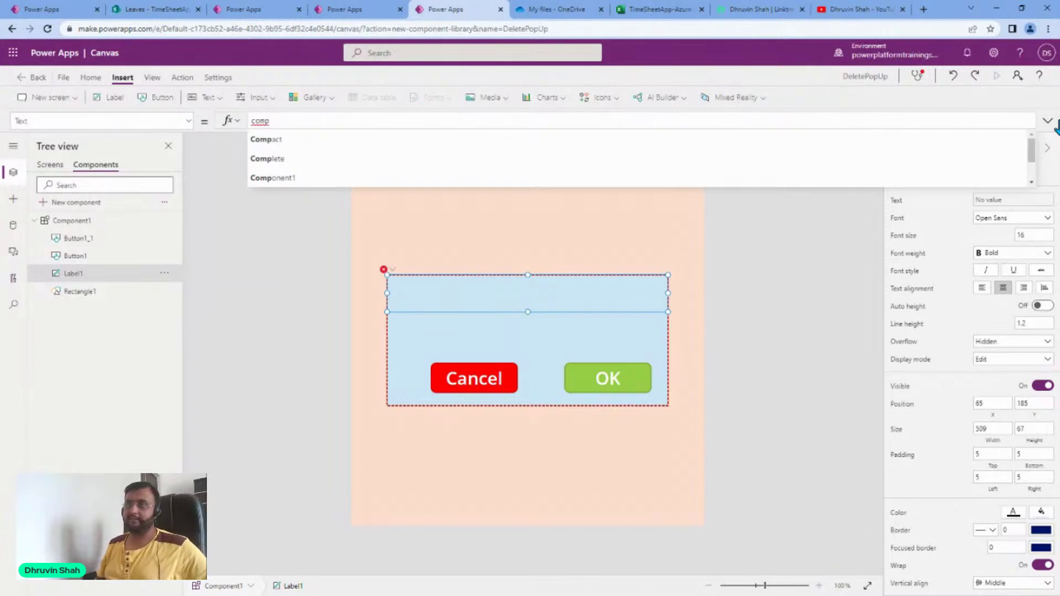
{"action": "key", "text": "Down"}
{"action": "key", "text": "Down"}
{"action": "key", "text": "Down"}
{"action": "key", "text": "Down"}
{"action": "key", "text": "Return"}
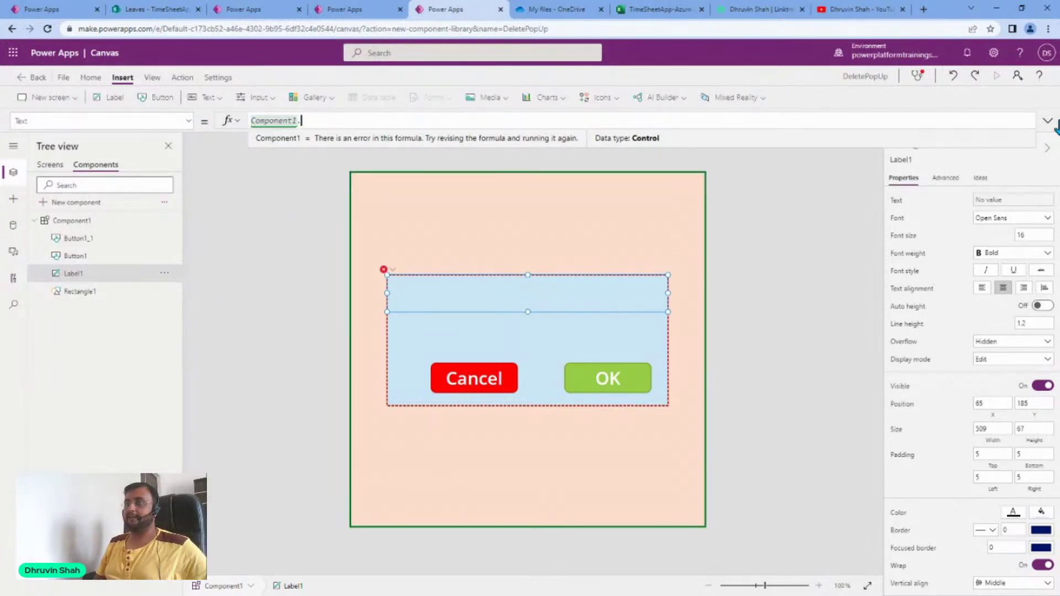
{"action": "type", "text": "."}
{"action": "key", "text": "Down"}
{"action": "key", "text": "Down"}
{"action": "key", "text": "Down"}
{"action": "key", "text": "Down"}
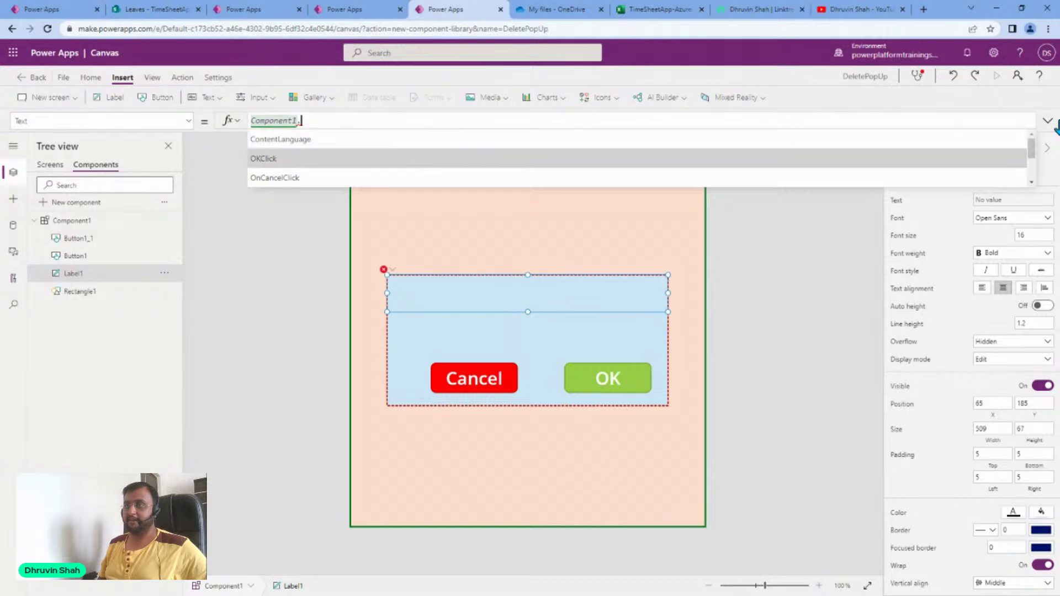
{"action": "key", "text": "Return"}
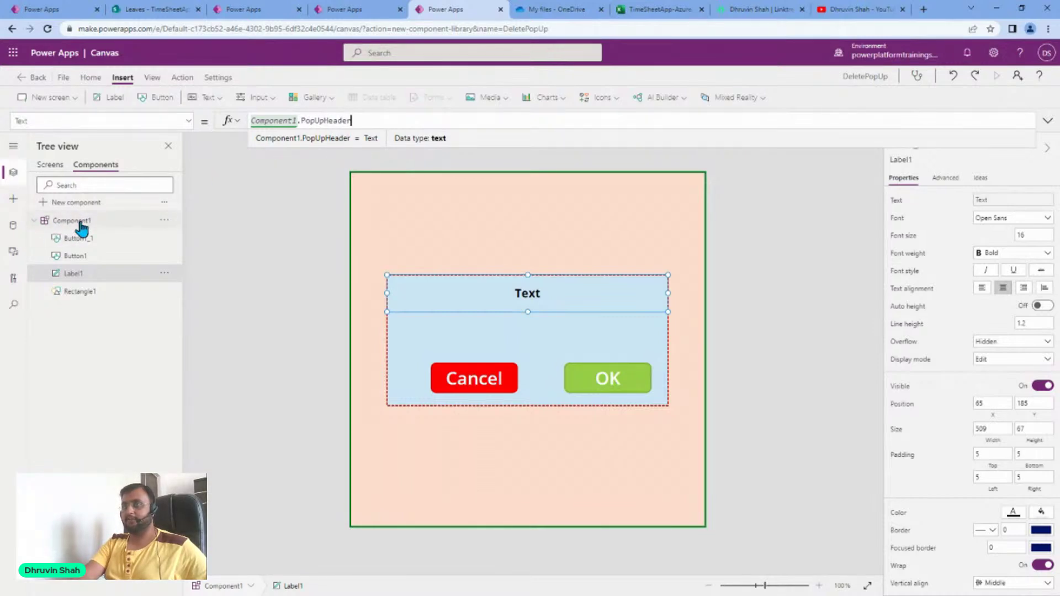
- Rename Component1 as PopUpAzureCommunity and check the header label's Text formula
{"action": "double_click", "coordinate": [80, 223]}
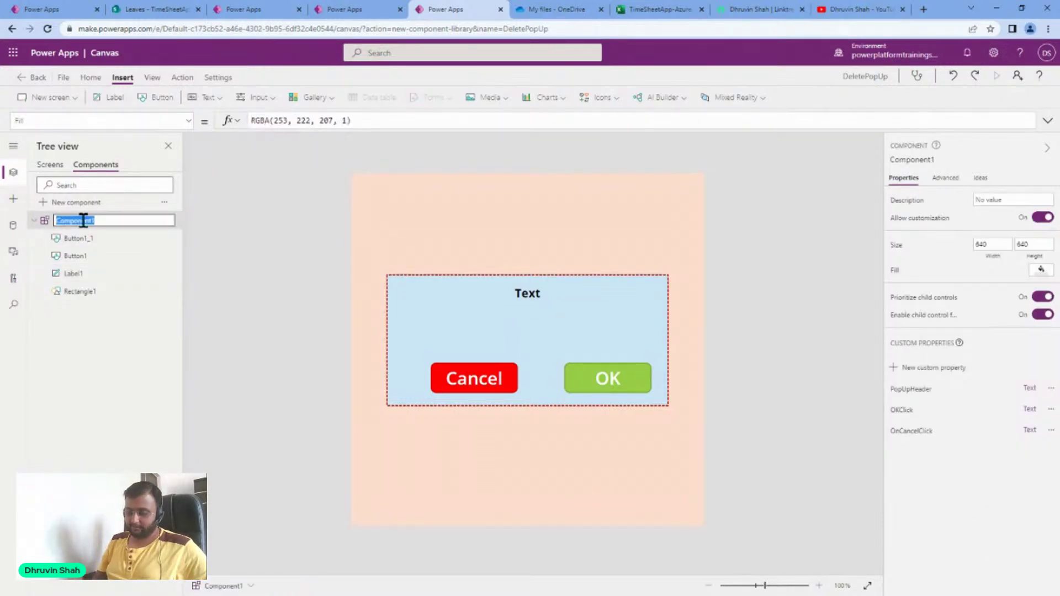
{"action": "type", "text": "PopUpA"}
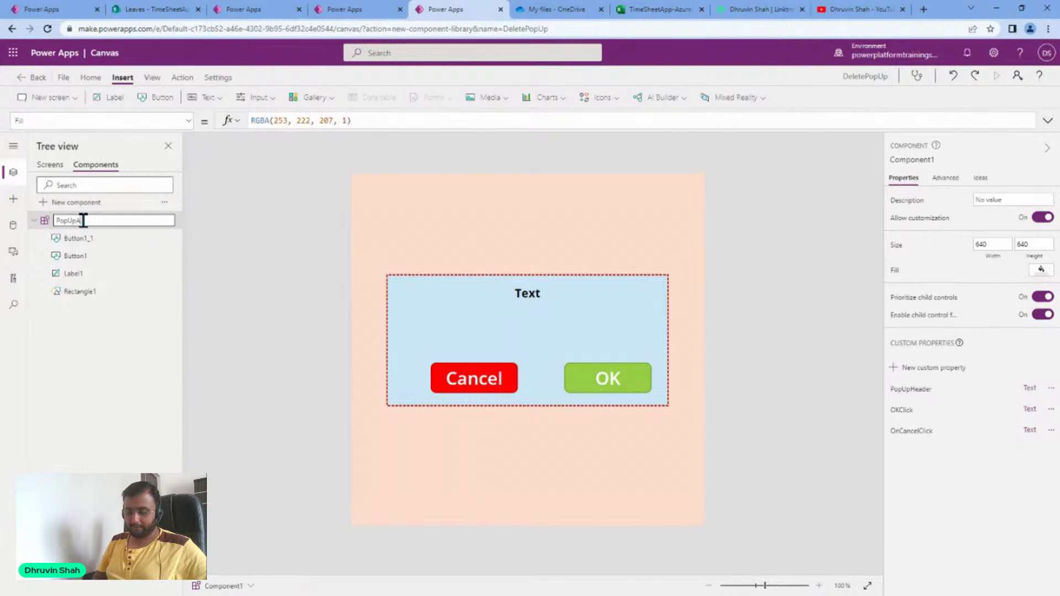
{"action": "type", "text": "zureCommunity"}
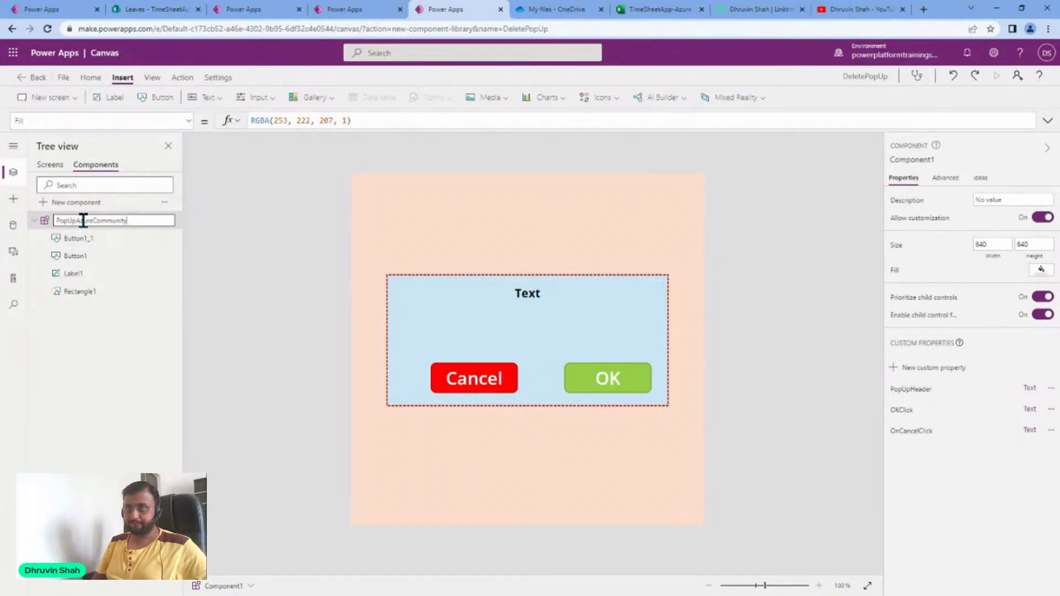
{"action": "key", "text": "Return"}
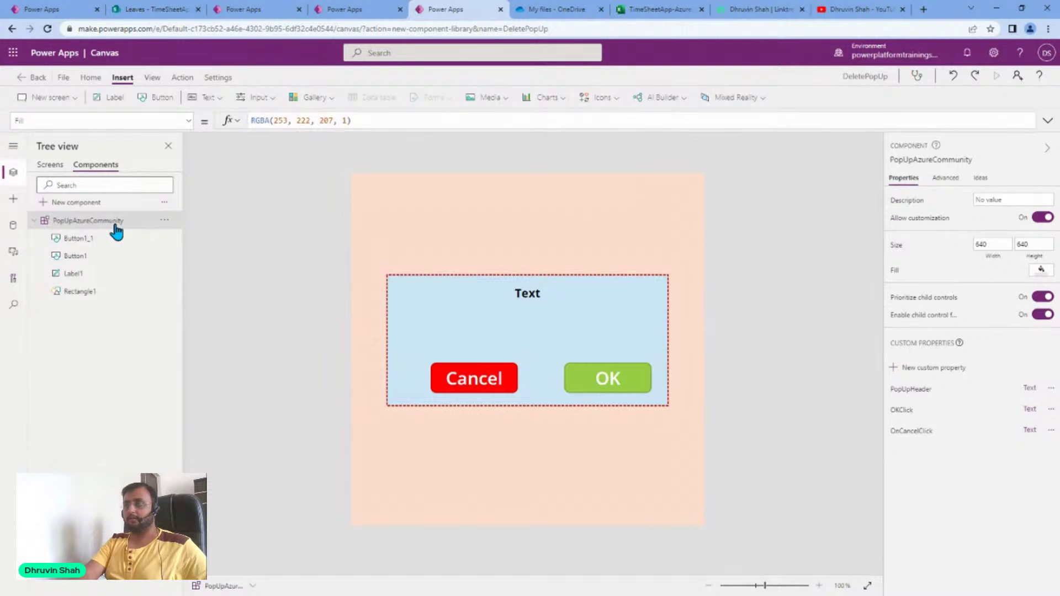
{"action": "left_click", "coordinate": [499, 294]}
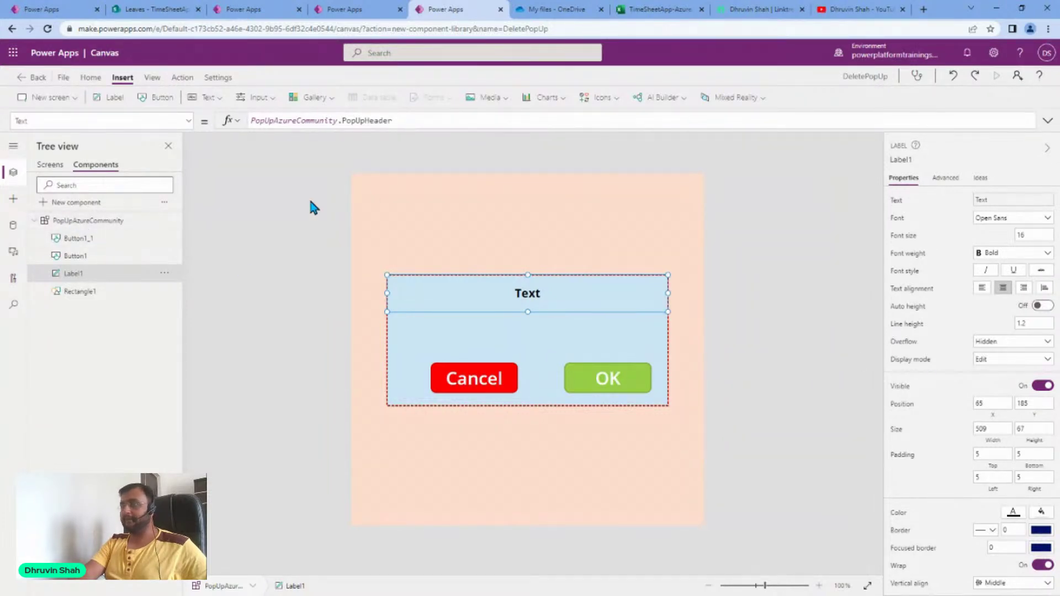
- Set the PopUpAzureCommunity component's PopUpHeader default value to "Do you want to delete?"
{"action": "left_click", "coordinate": [119, 223]}
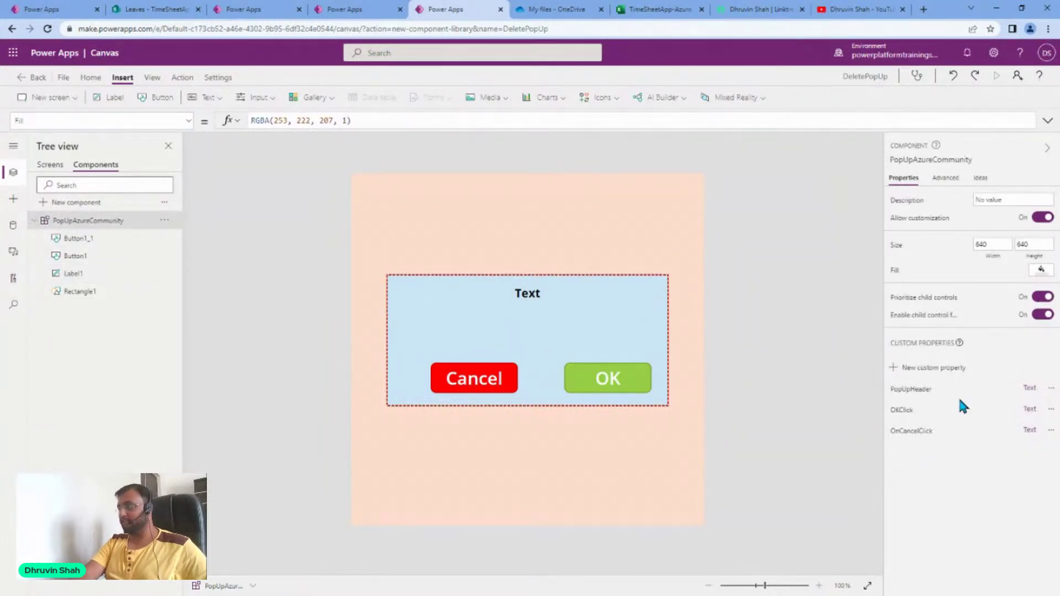
{"action": "left_click", "coordinate": [922, 391]}
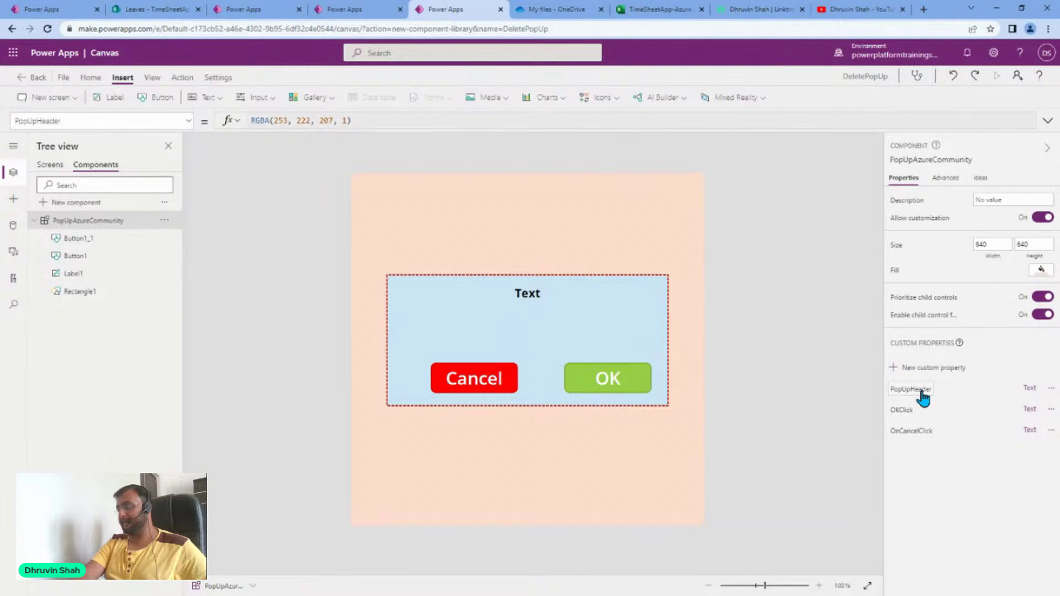
{"action": "double_click", "coordinate": [264, 121]}
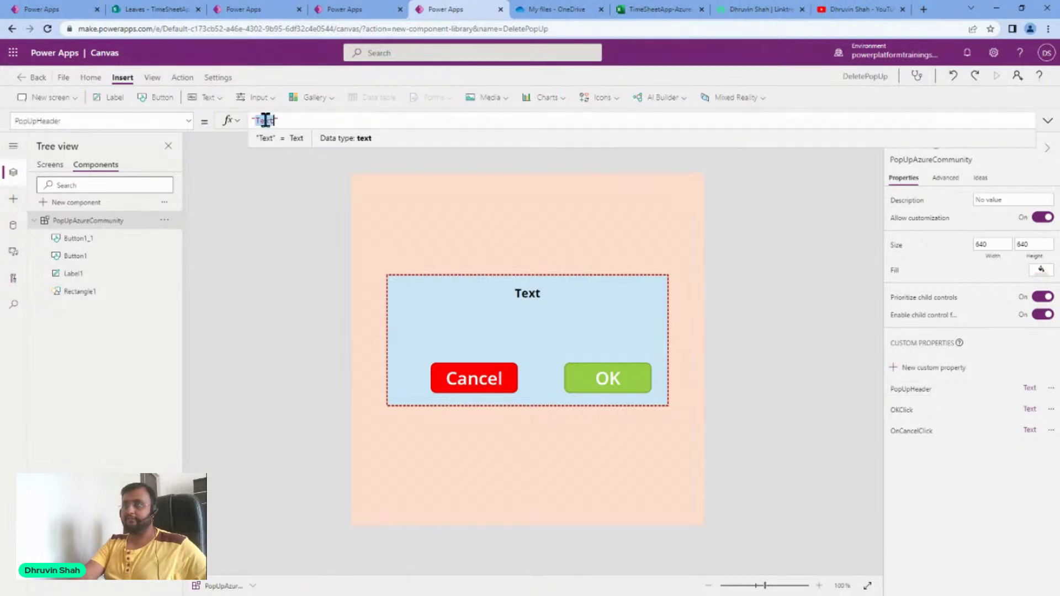
{"action": "type", "text": "Do you want to delete?"}
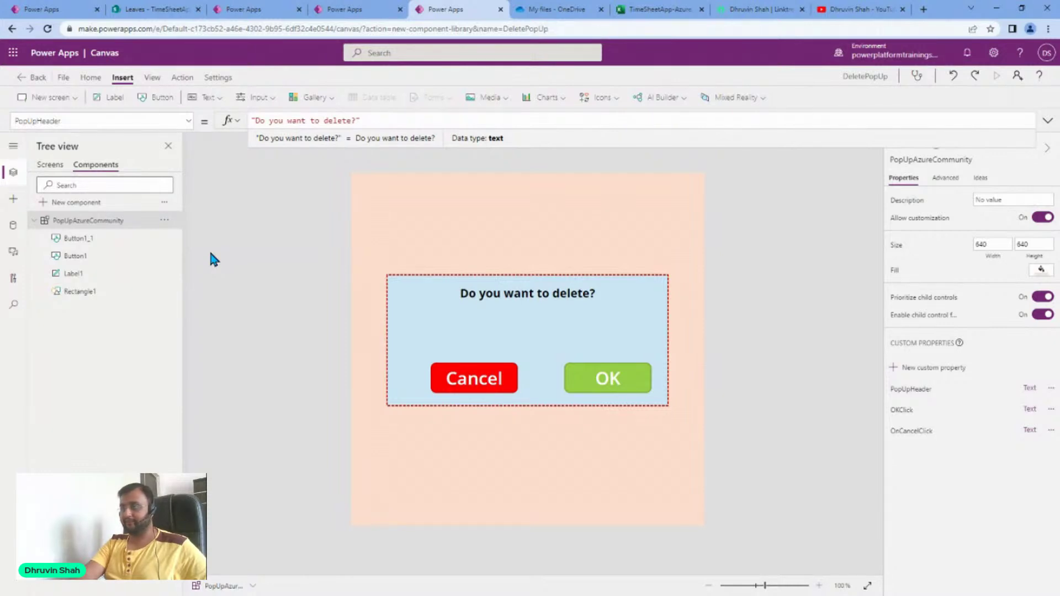
- Set the OK button's OnSelect formula to PopUpAzureCommunity.OKClick()
{"action": "left_click", "coordinate": [630, 392]}
{"action": "left_click", "coordinate": [462, 386]}
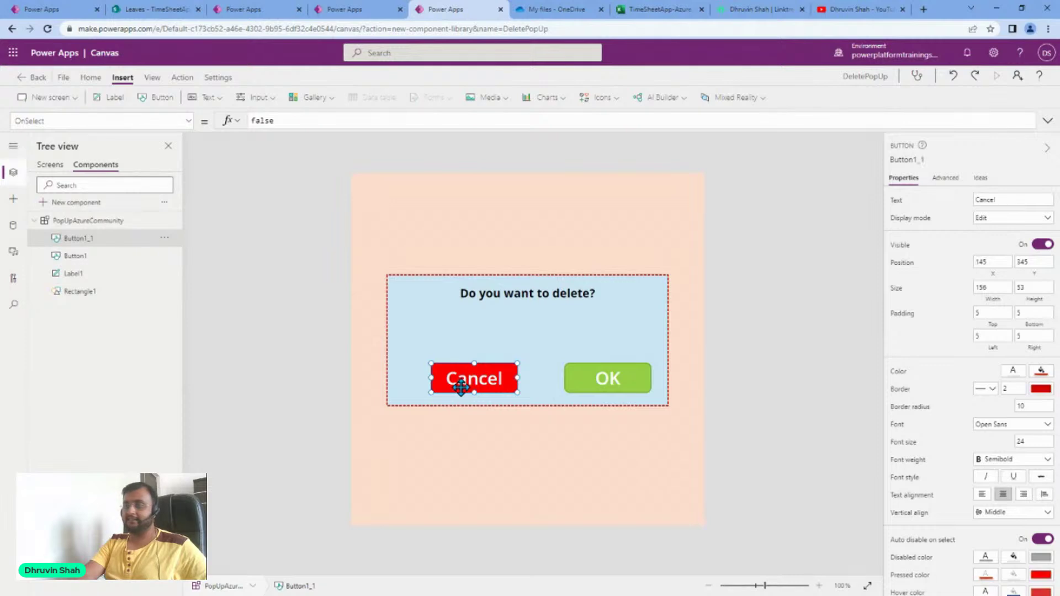
{"action": "left_click", "coordinate": [617, 380]}
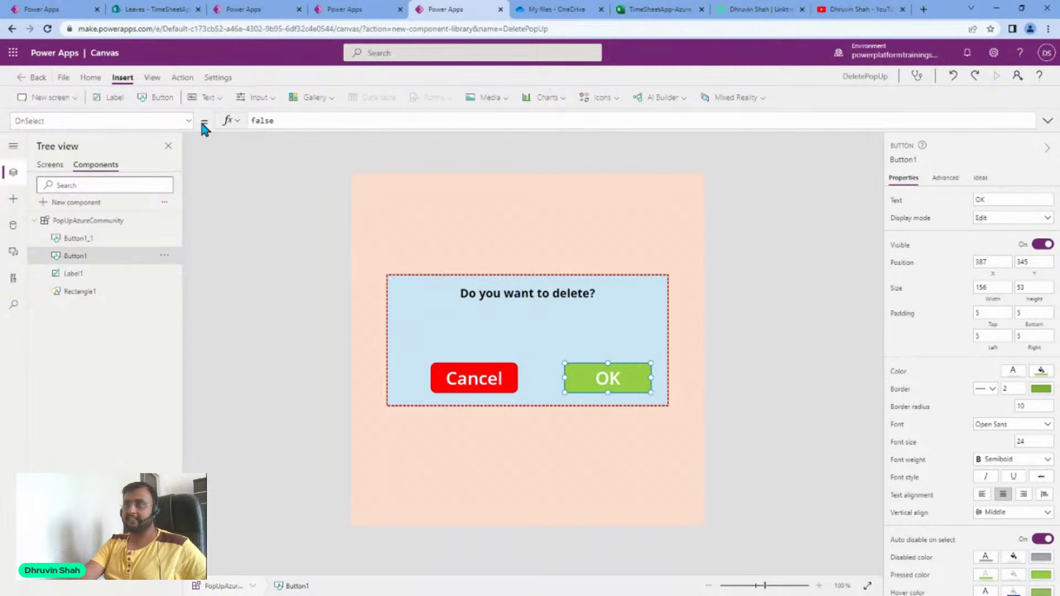
{"action": "double_click", "coordinate": [273, 121]}
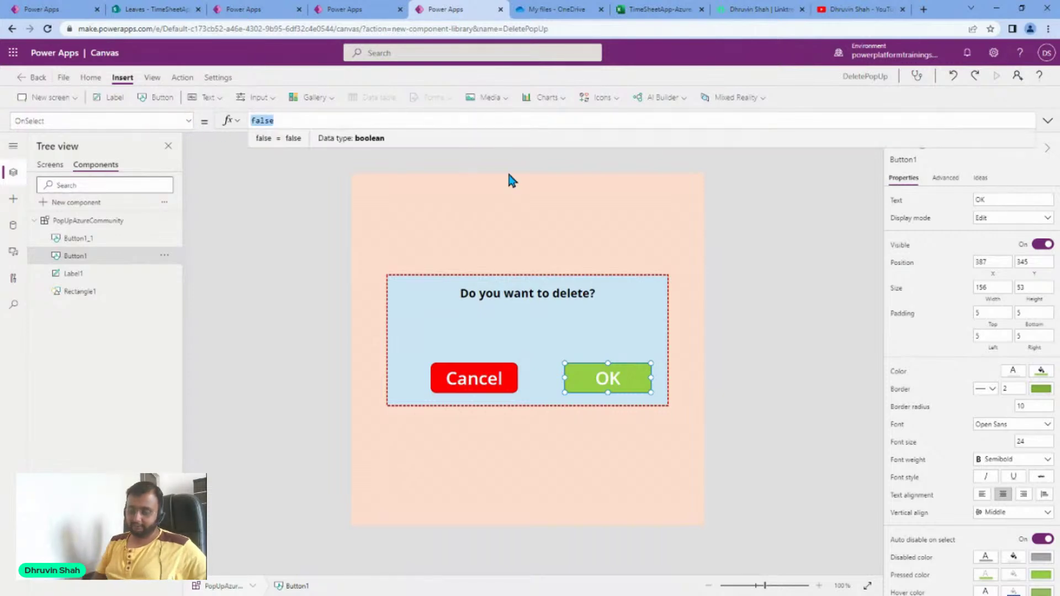
{"action": "type", "text": "Pop"}
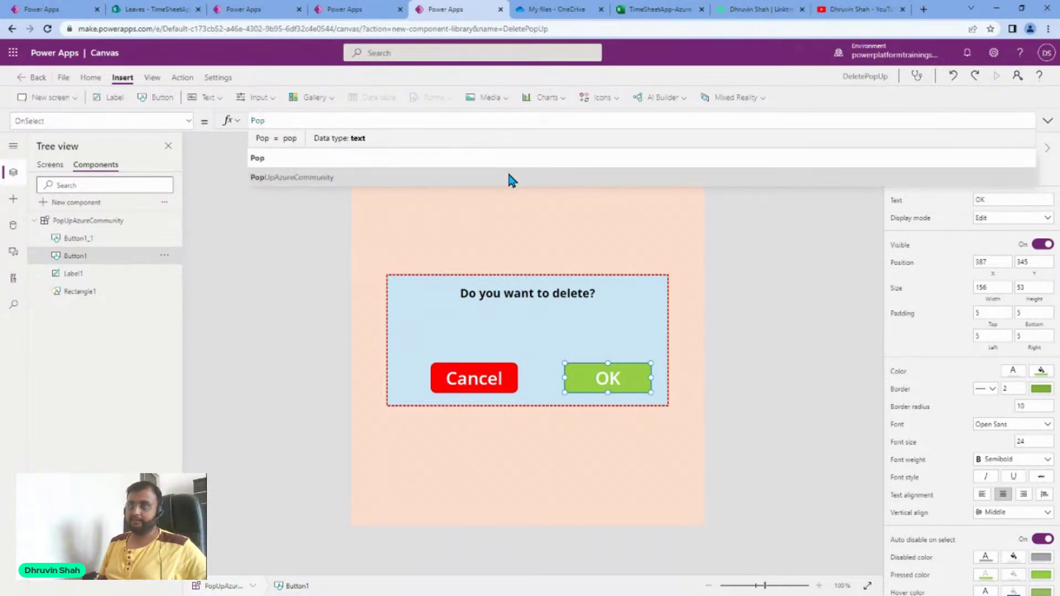
{"action": "left_click", "coordinate": [508, 176]}
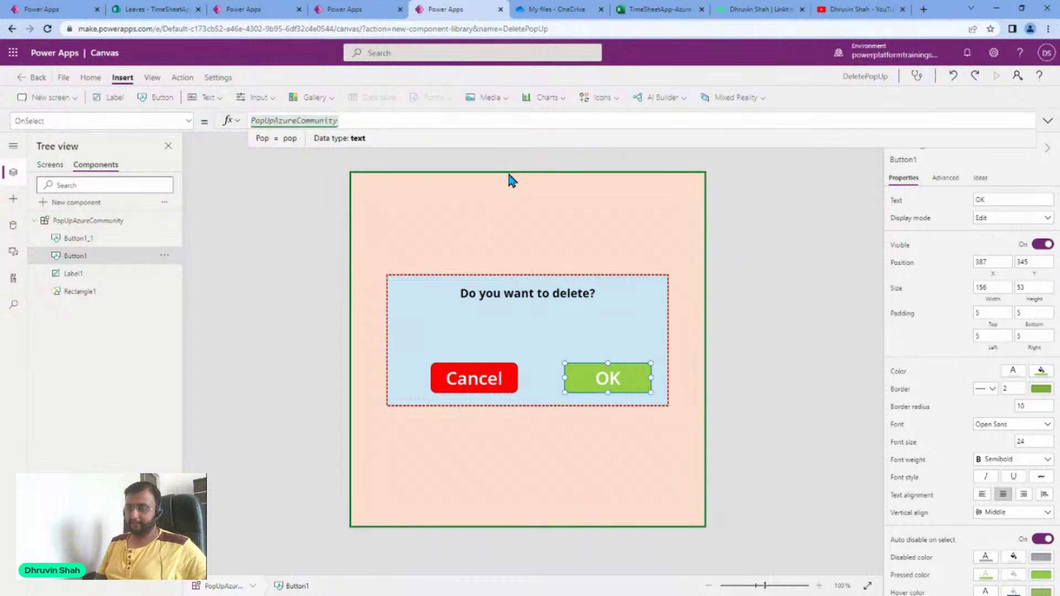
{"action": "type", "text": "."}
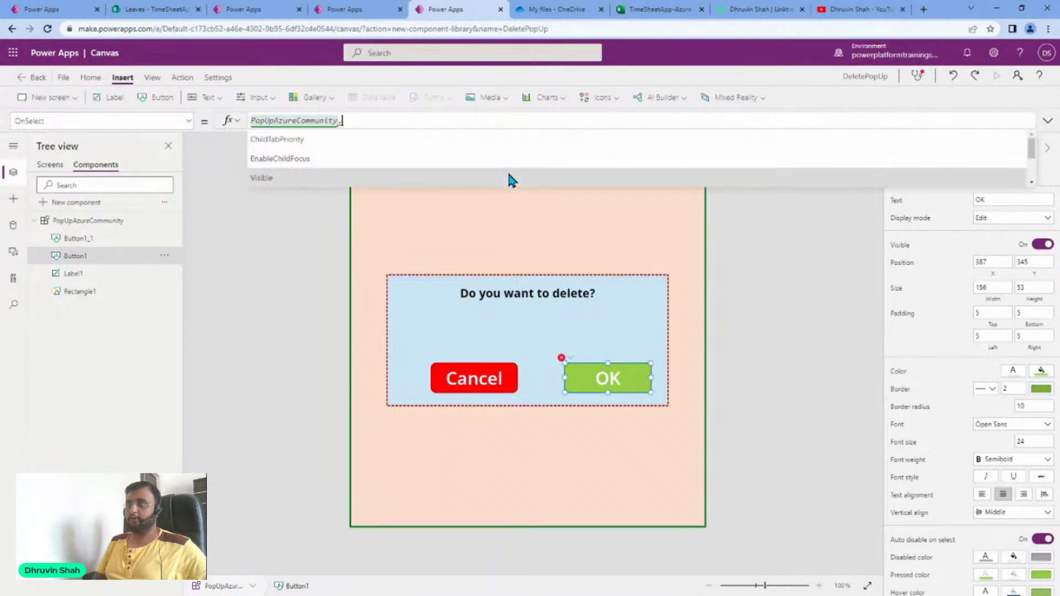
{"action": "type", "text": "ok"}
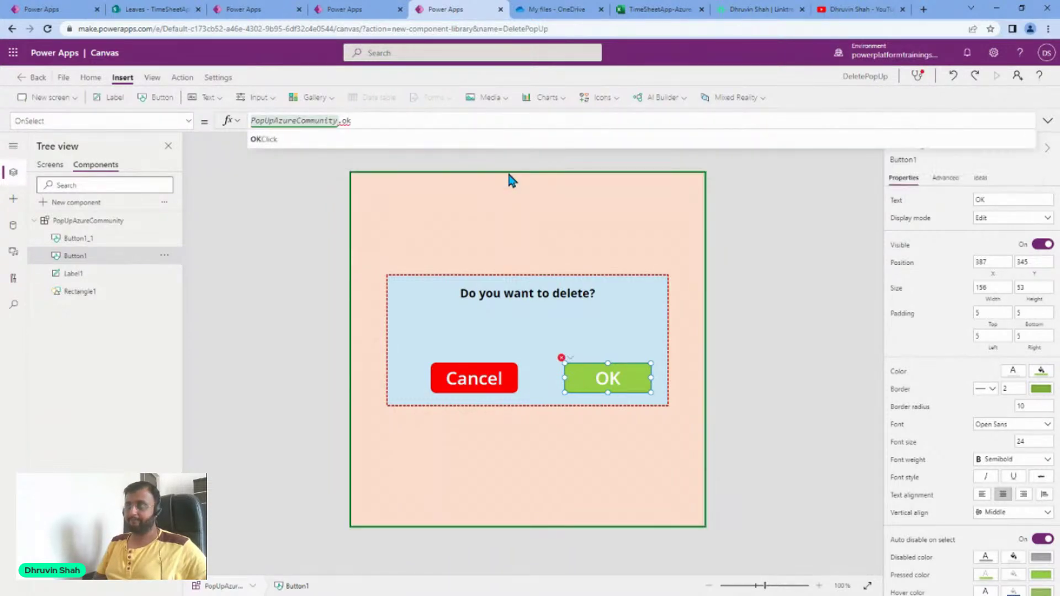
{"action": "key", "text": "Tab"}
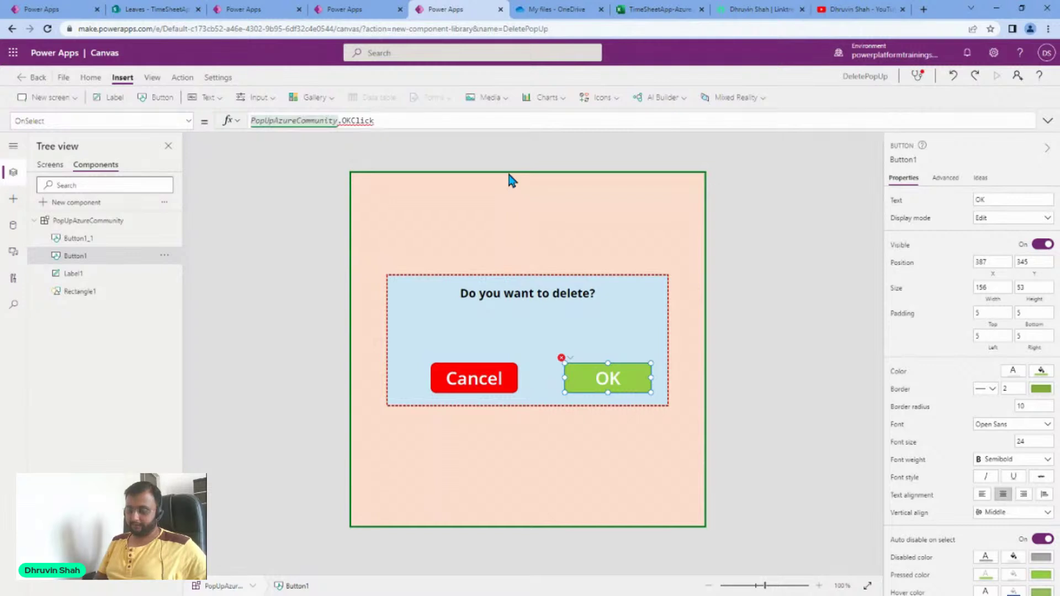
{"action": "type", "text": ")"}
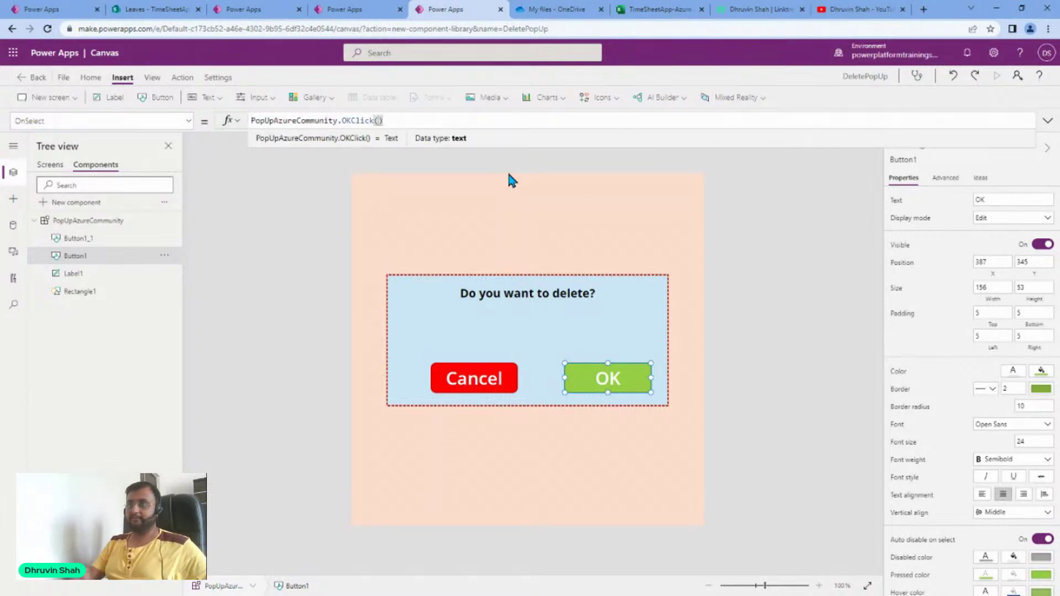
- Set the Cancel button's OnSelect formula to PopUpAzureCommunity.OnCancelClick()
{"action": "left_click", "coordinate": [450, 385]}
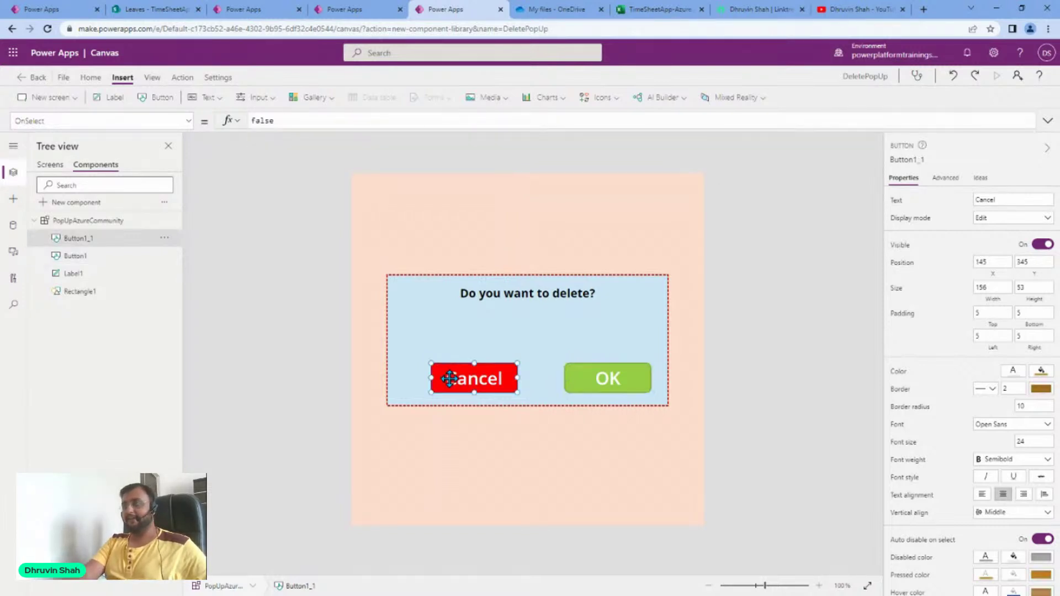
{"action": "double_click", "coordinate": [316, 121]}
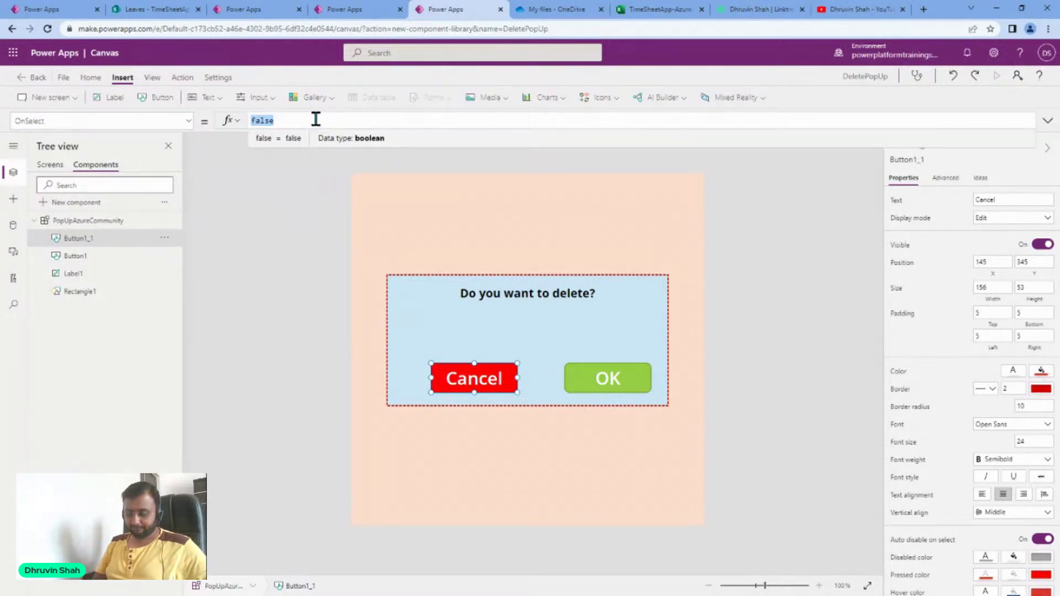
{"action": "type", "text": "PopUpAzu"}
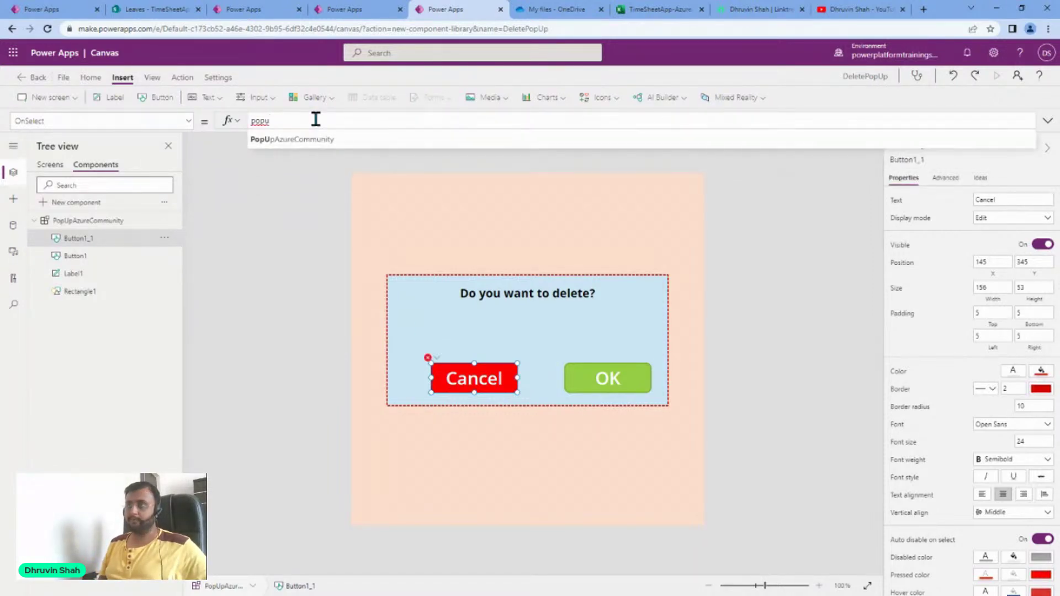
{"action": "key", "text": "Tab"}
{"action": "type", "text": "."}
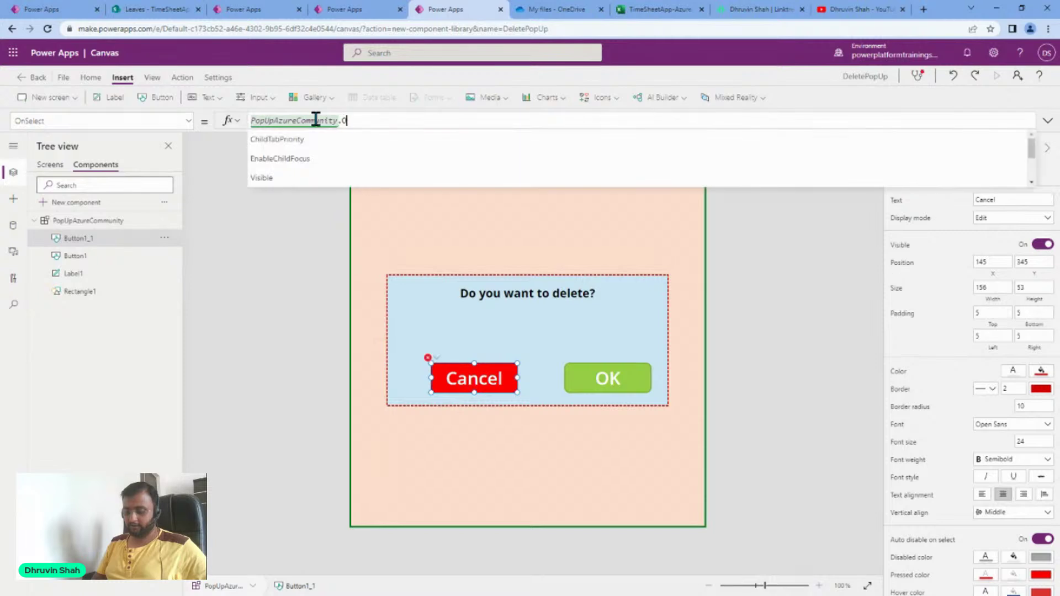
{"action": "type", "text": "on"}
{"action": "key", "text": "Tab"}
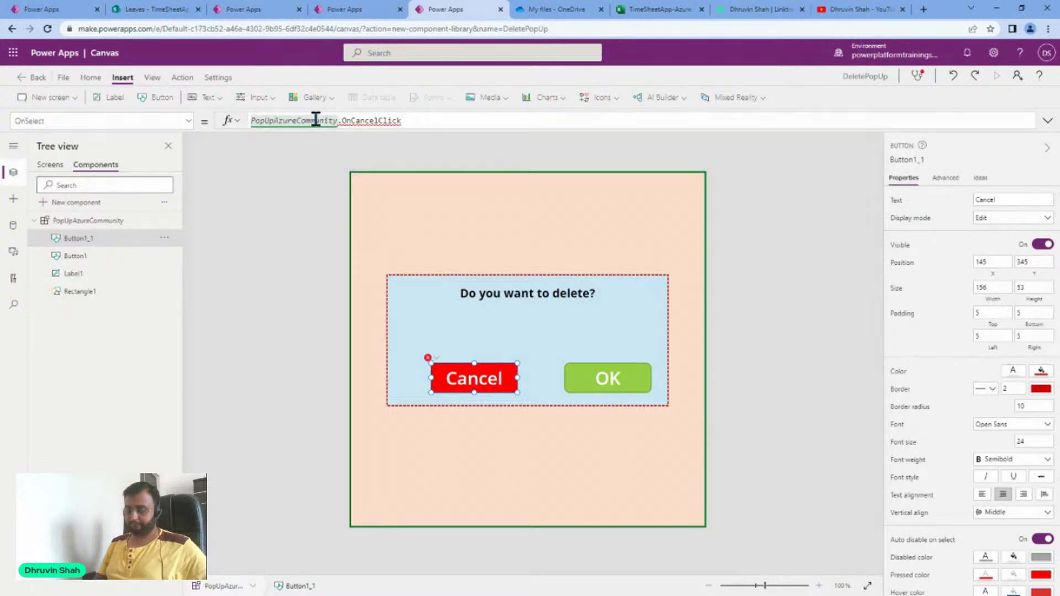
{"action": "type", "text": "()"}
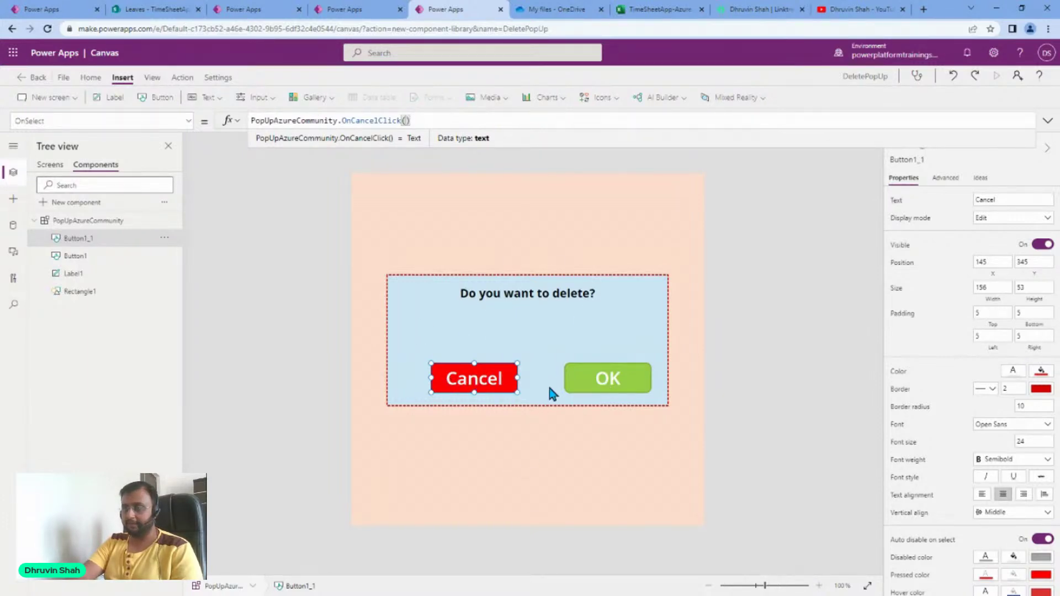
{"action": "left_click", "coordinate": [743, 301]}
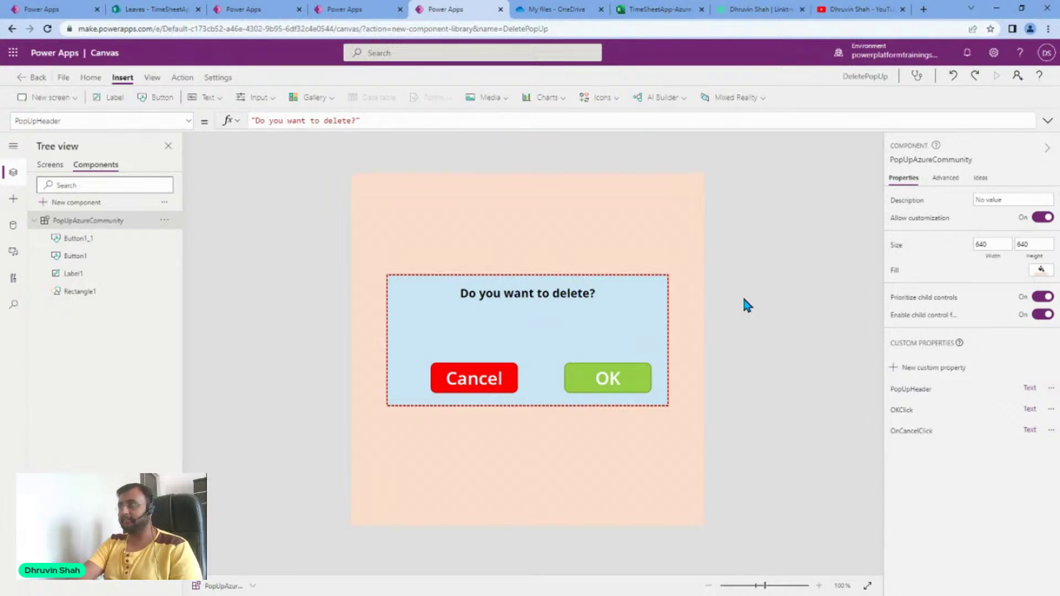
- Save the component library to the cloud as DeletePopUp and return to the editor
{"action": "left_click", "coordinate": [63, 77]}
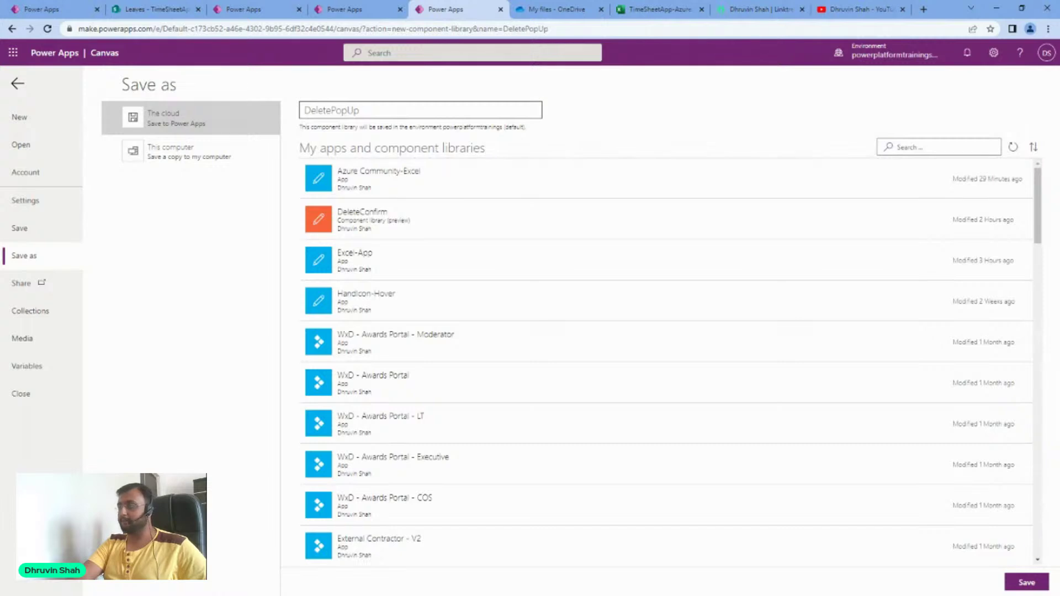
{"action": "left_click", "coordinate": [1033, 584]}
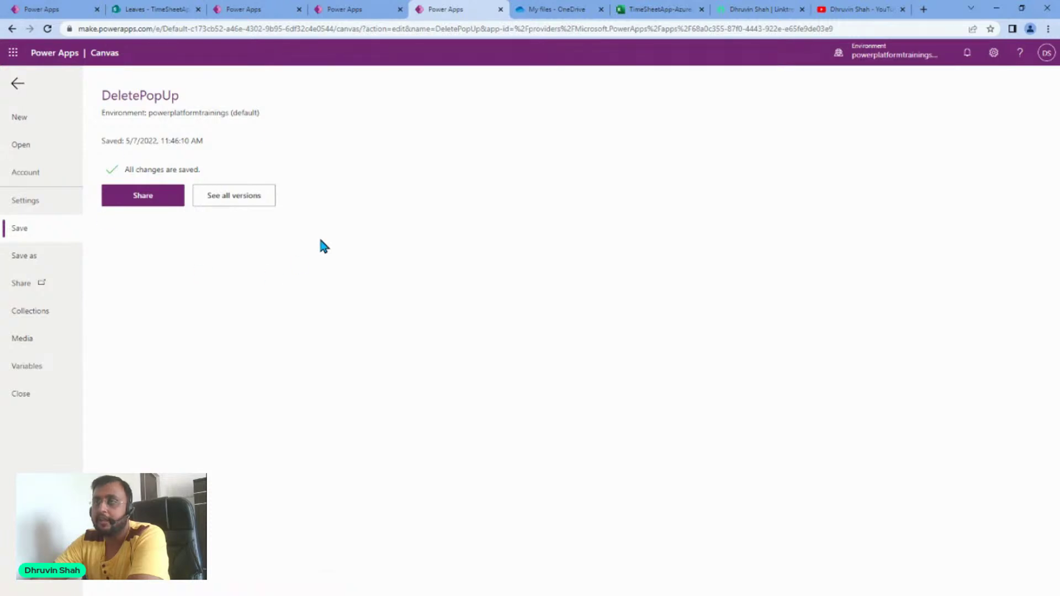
{"action": "left_click", "coordinate": [17, 86]}
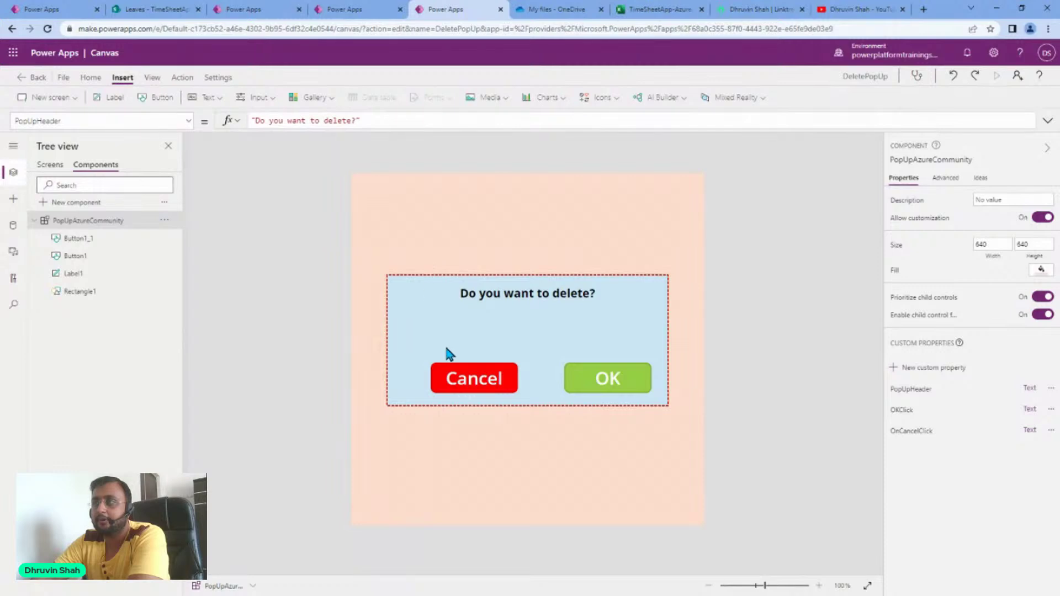
- In the Azure Community-Excel app, open the component import list and refresh it to look for the DeletePopUp library
{"action": "left_click", "coordinate": [66, 13]}
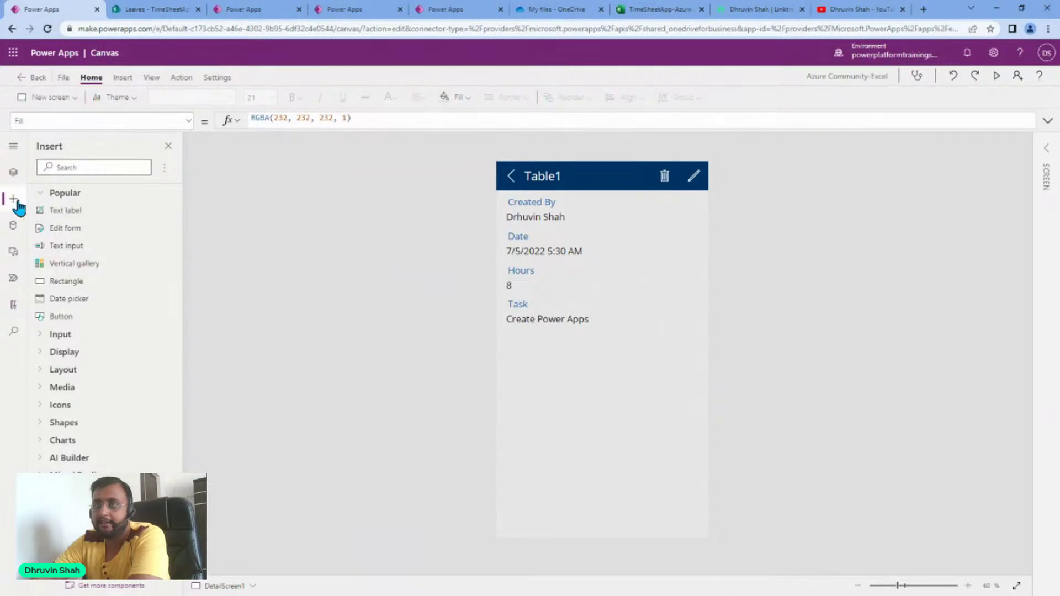
{"action": "left_click", "coordinate": [14, 200]}
{"action": "left_click", "coordinate": [15, 200]}
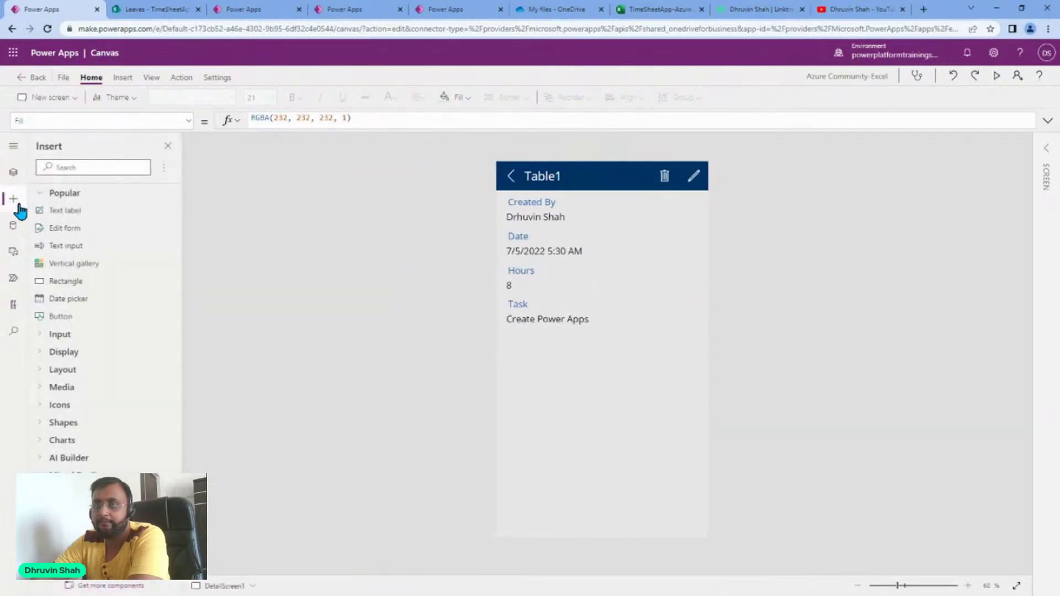
{"action": "left_click", "coordinate": [98, 587]}
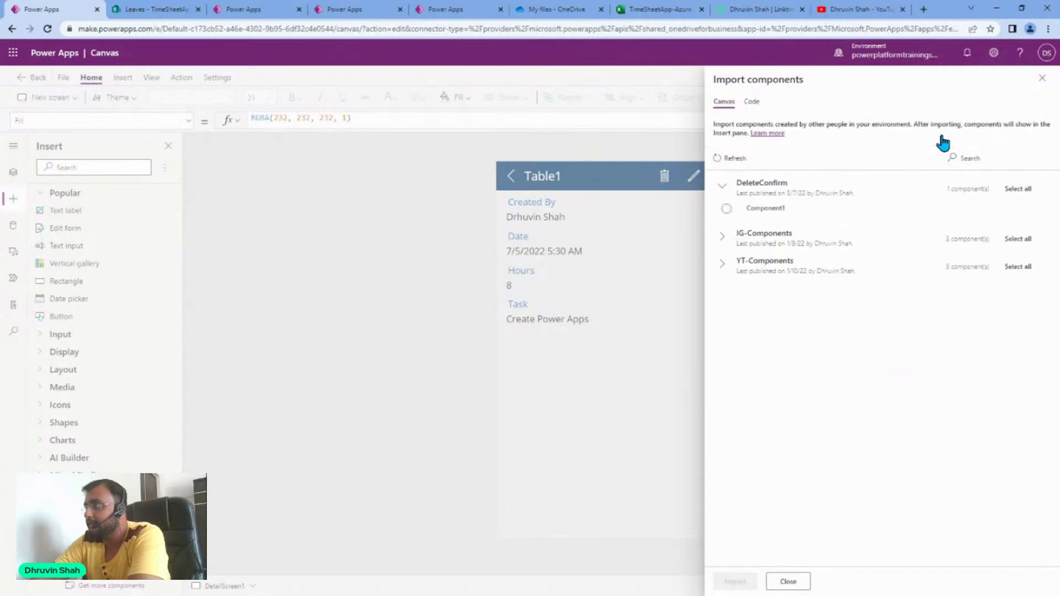
{"action": "left_click", "coordinate": [735, 160]}
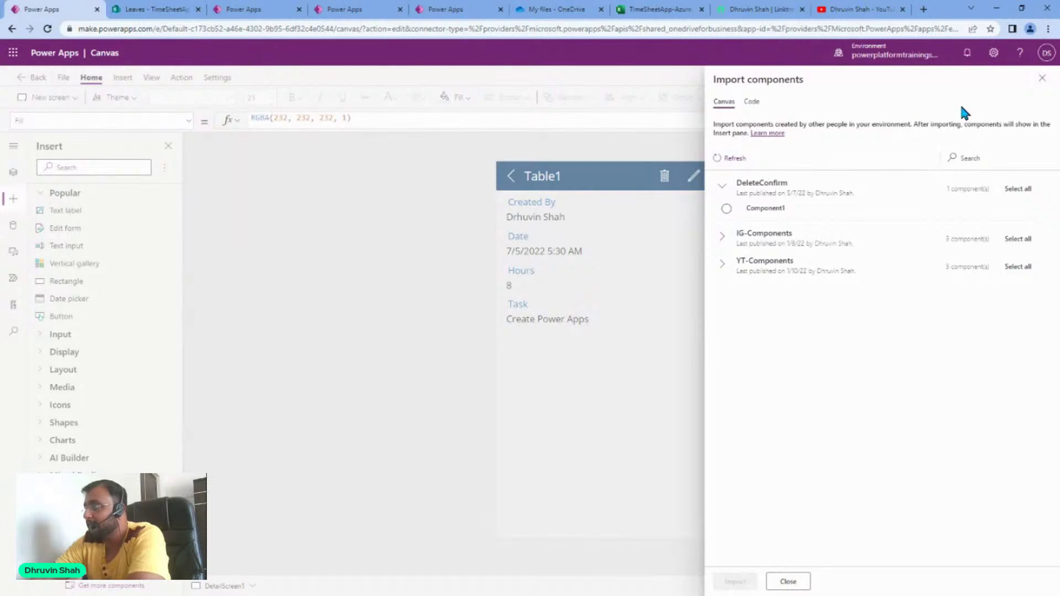
{"action": "left_click", "coordinate": [720, 158]}
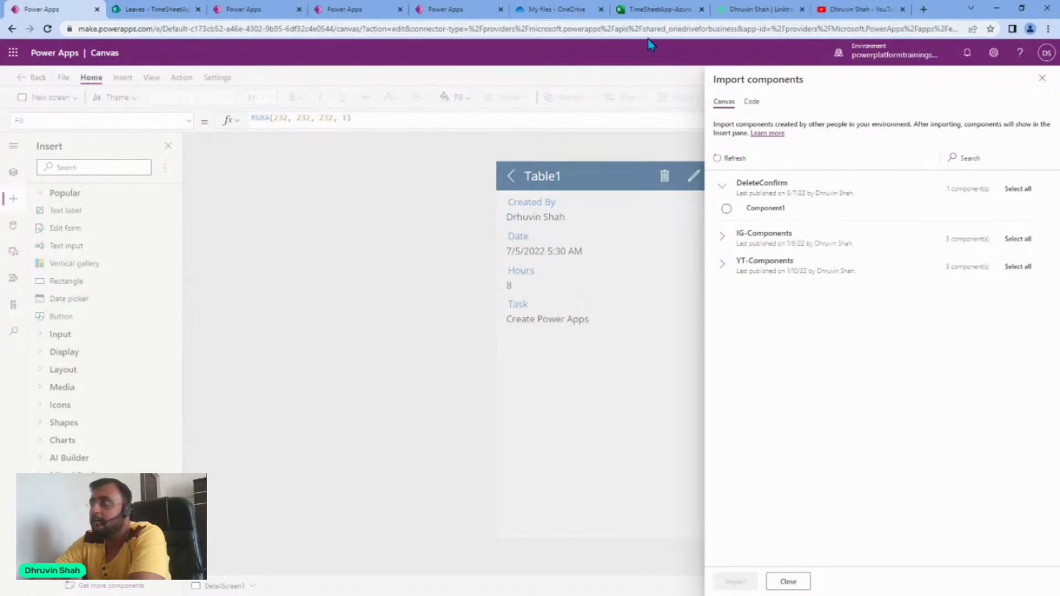
- Return to the DeletePopUp library, nudge the Cancel button vertically to register a change, and save the library again
{"action": "left_click", "coordinate": [482, 17]}
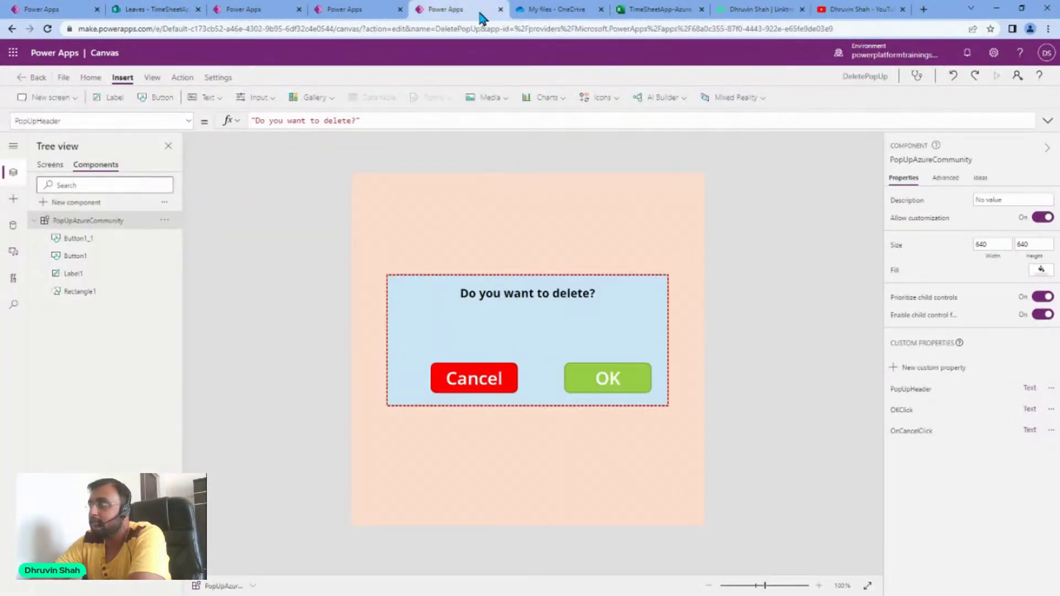
{"action": "left_click", "coordinate": [67, 79]}
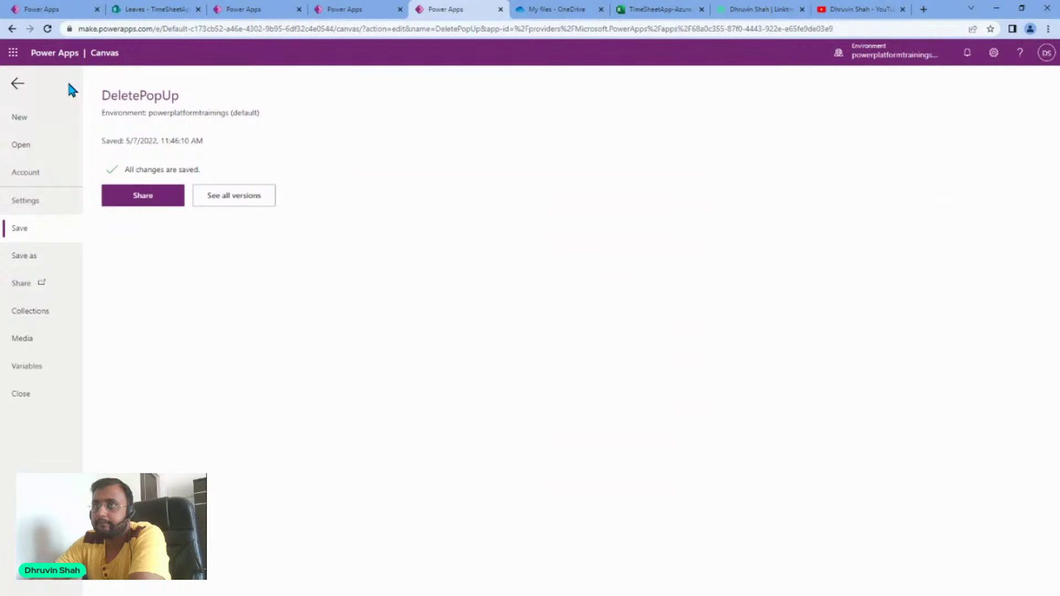
{"action": "left_click", "coordinate": [16, 83]}
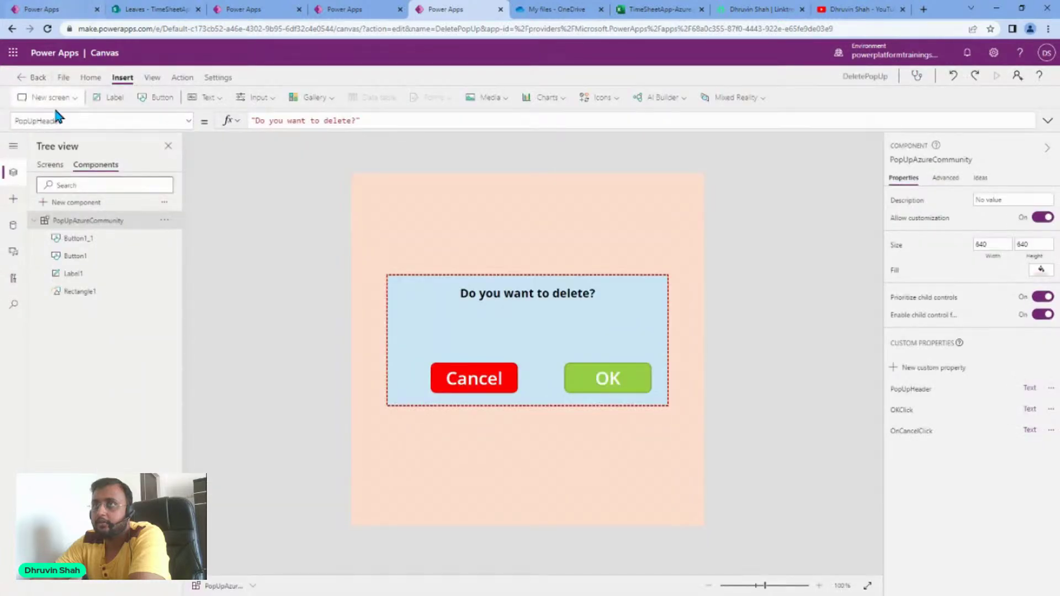
{"action": "left_click", "coordinate": [487, 383]}
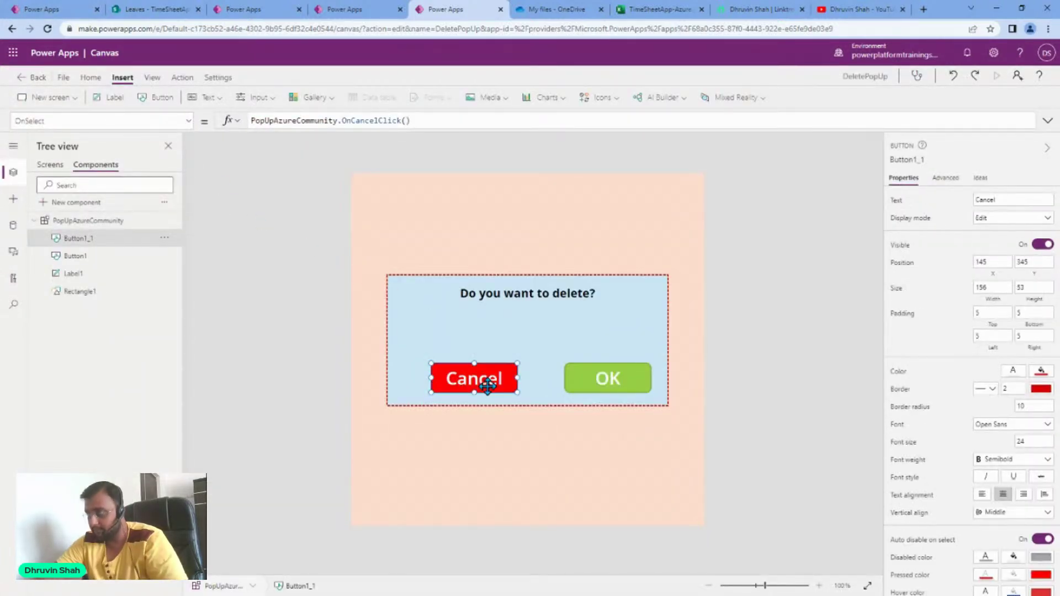
{"action": "key", "text": "Down"}
{"action": "key", "text": "Up"}
{"action": "key", "text": "Down"}
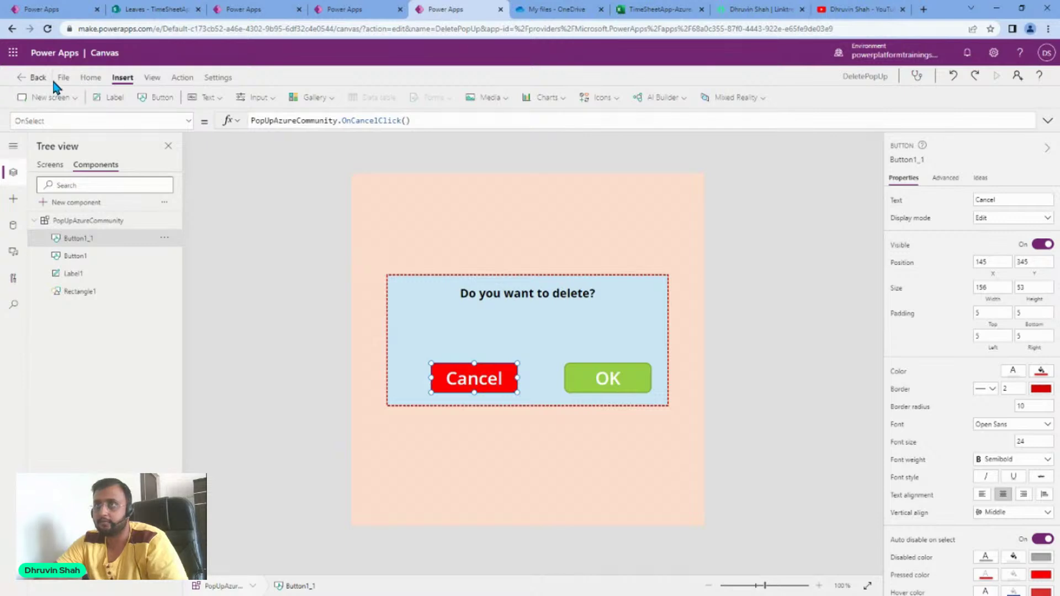
{"action": "left_click", "coordinate": [61, 78]}
{"action": "left_click", "coordinate": [120, 228]}
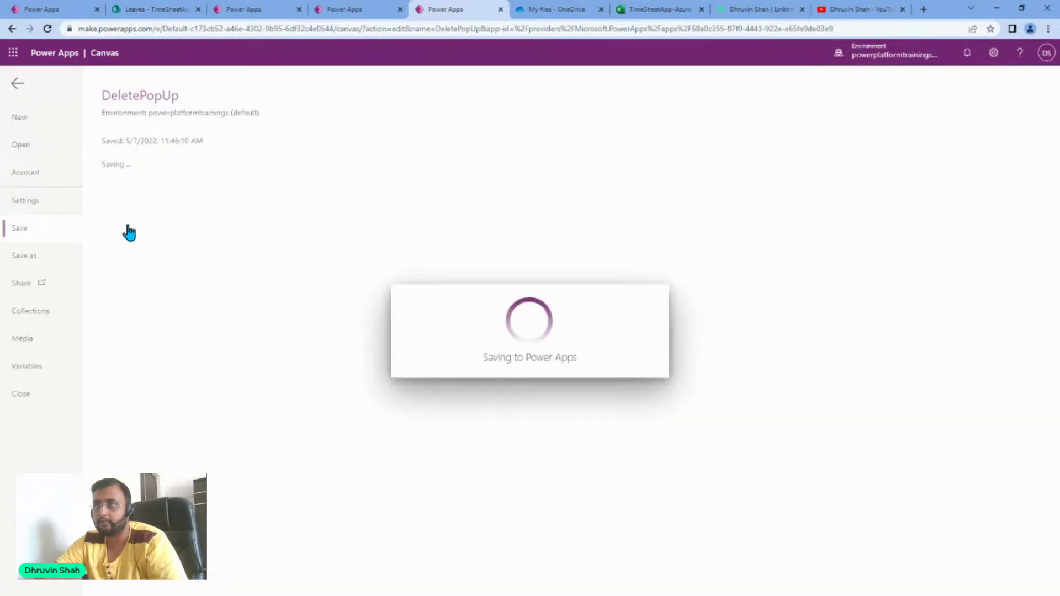
- Switch to the Azure Community-Excel app, close the component import list, save the app and return to the editor
{"action": "left_click", "coordinate": [56, 10]}
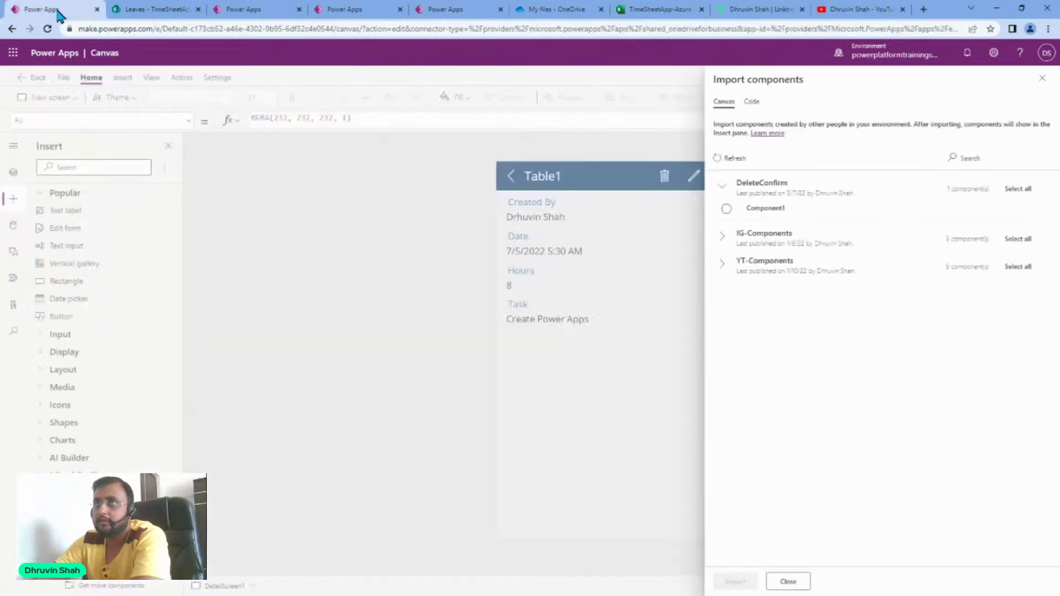
{"action": "left_click", "coordinate": [1043, 78]}
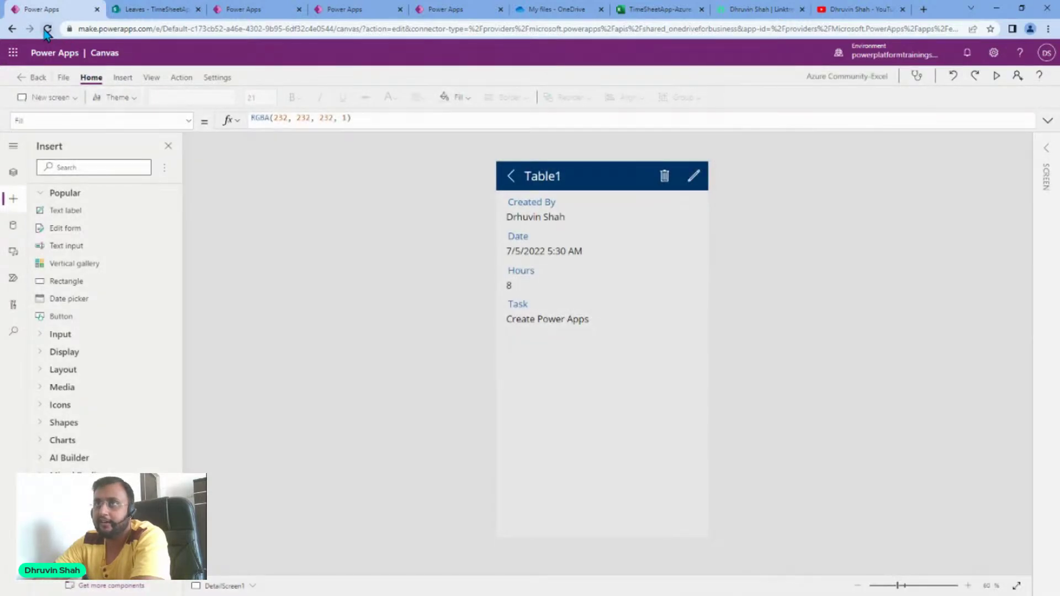
{"action": "left_click", "coordinate": [62, 78]}
{"action": "left_click", "coordinate": [122, 229]}
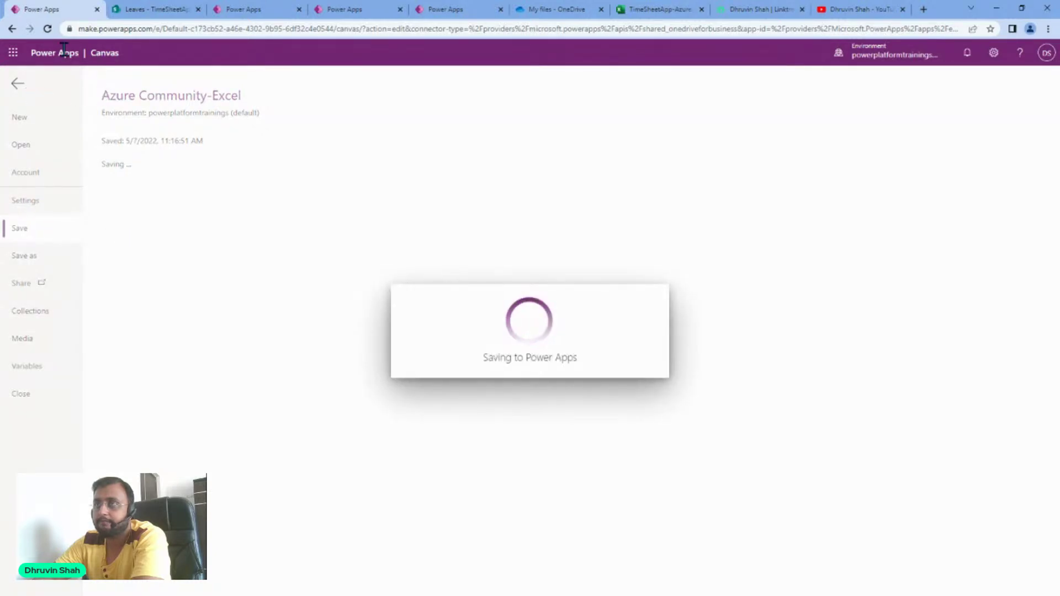
{"action": "left_click", "coordinate": [18, 84]}
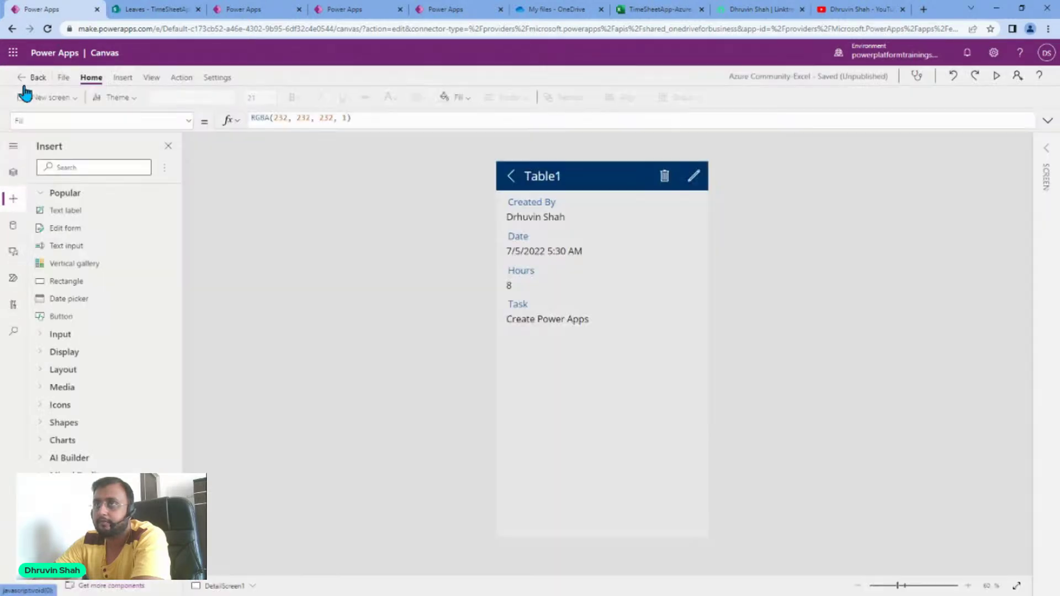
- Reopen the component import list, refresh it and search for "del" to look for the DeletePopUp library, then clear the search
{"action": "left_click", "coordinate": [113, 586]}
{"action": "left_click", "coordinate": [740, 158]}
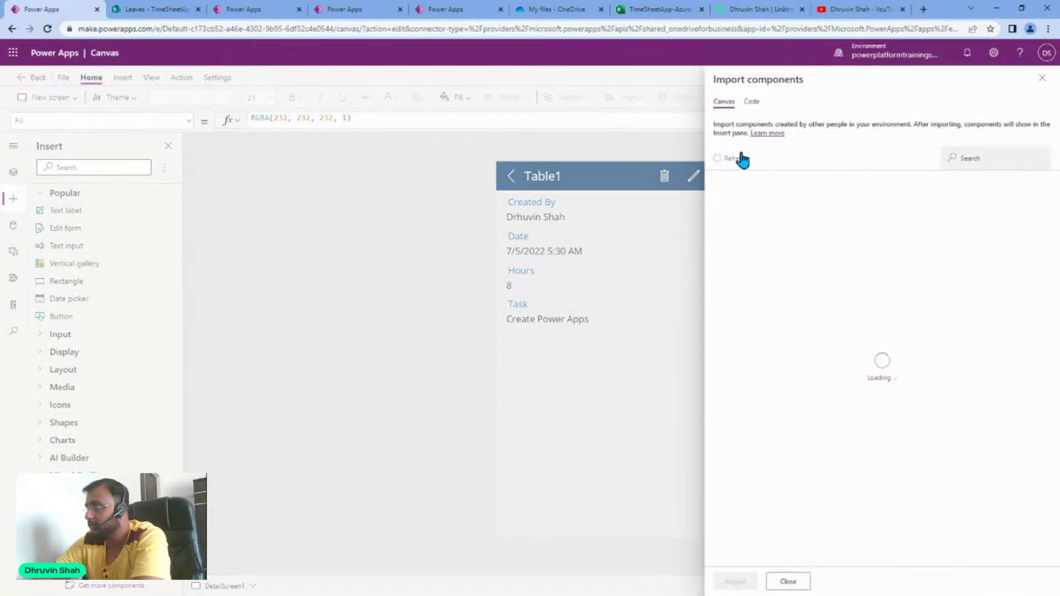
{"action": "left_click", "coordinate": [740, 159]}
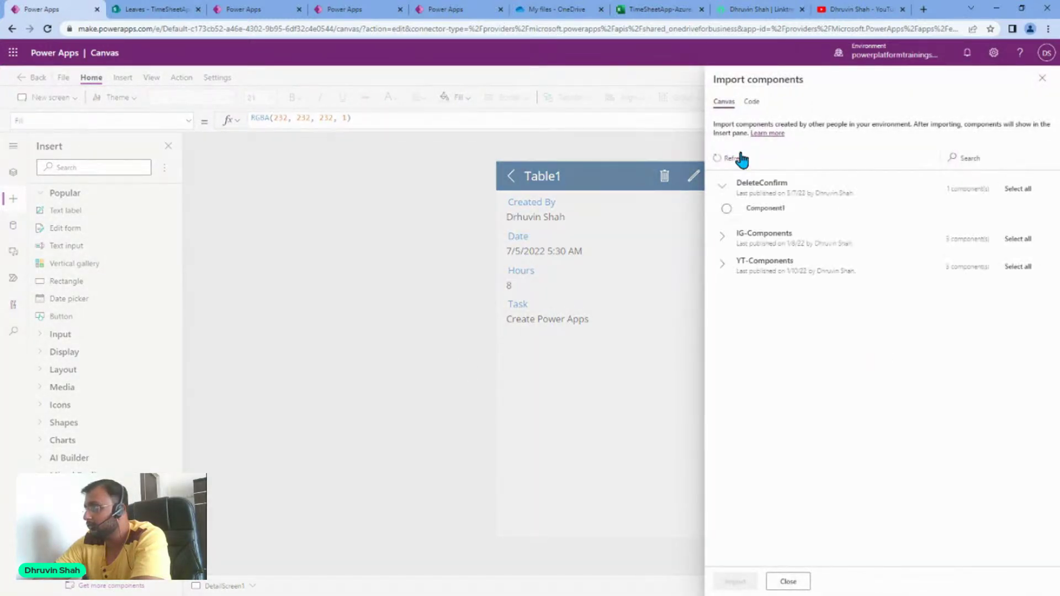
{"action": "left_click", "coordinate": [988, 152]}
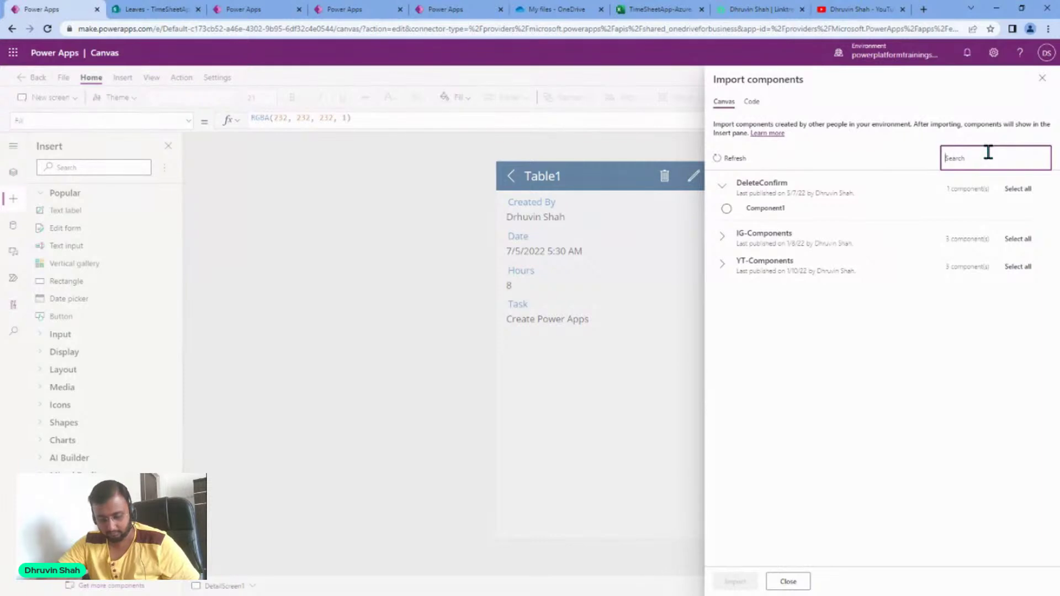
{"action": "type", "text": "del"}
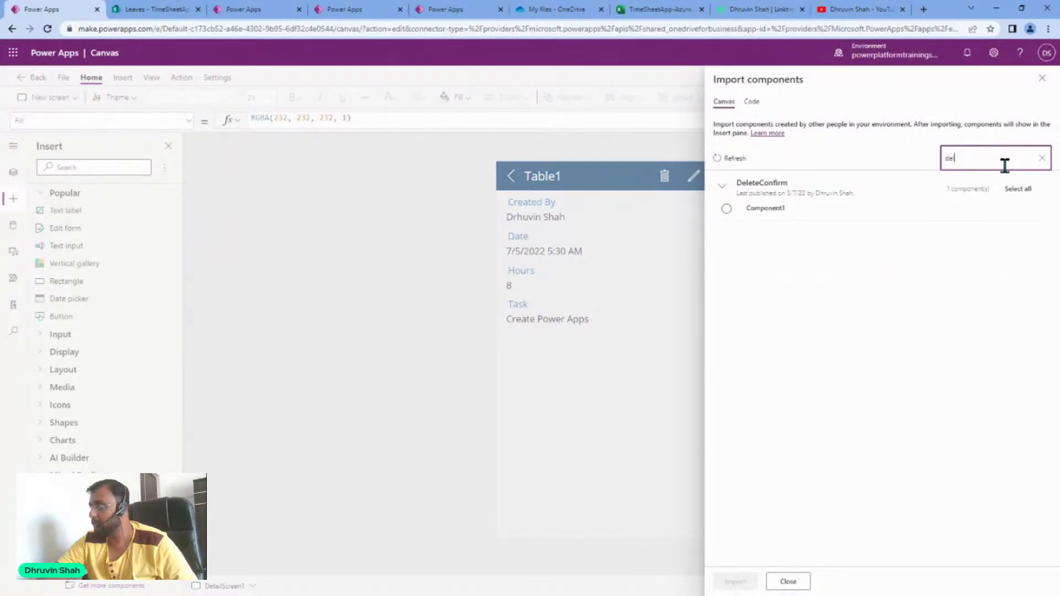
{"action": "left_click", "coordinate": [1042, 158]}
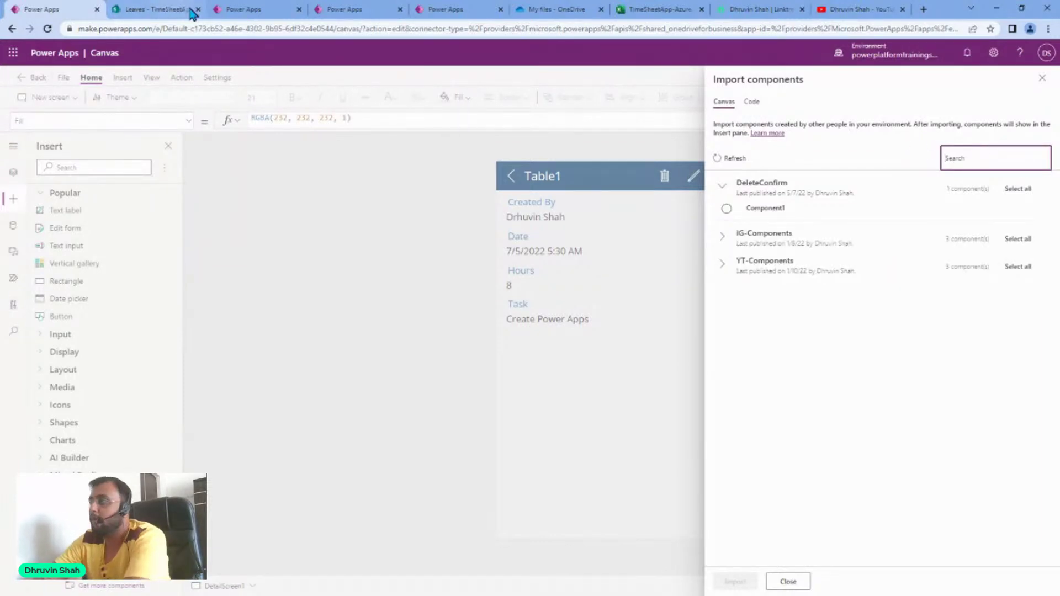
{"action": "left_click", "coordinate": [719, 165]}
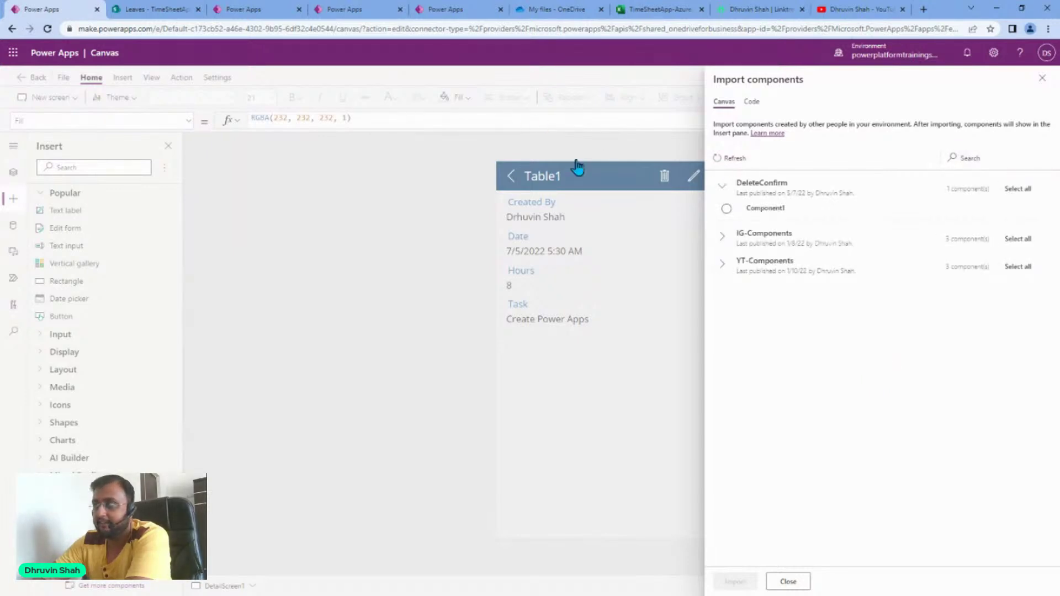
{"action": "left_click", "coordinate": [732, 160]}
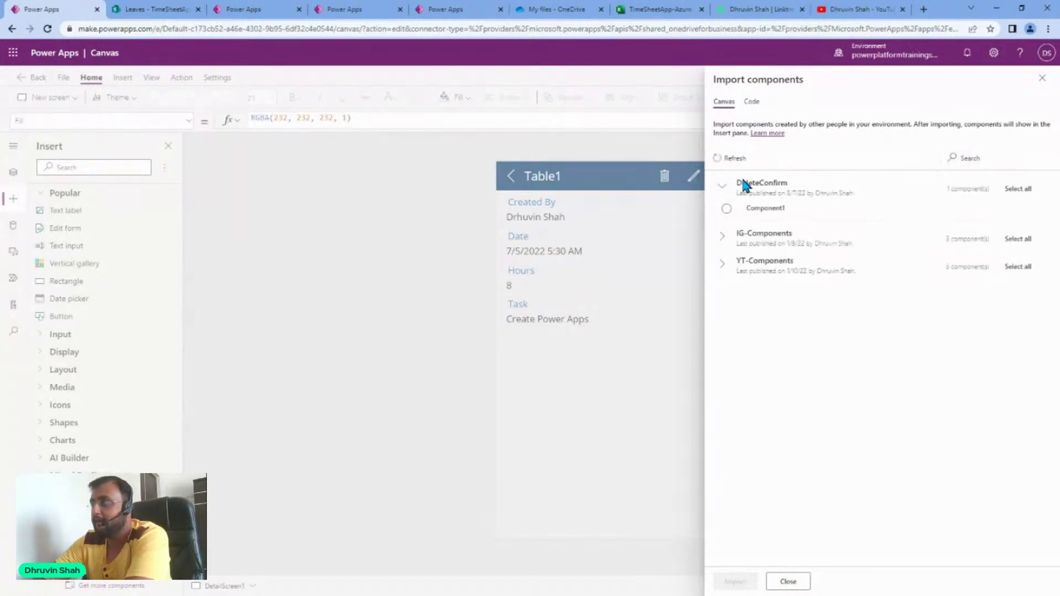
{"action": "left_click", "coordinate": [739, 161]}
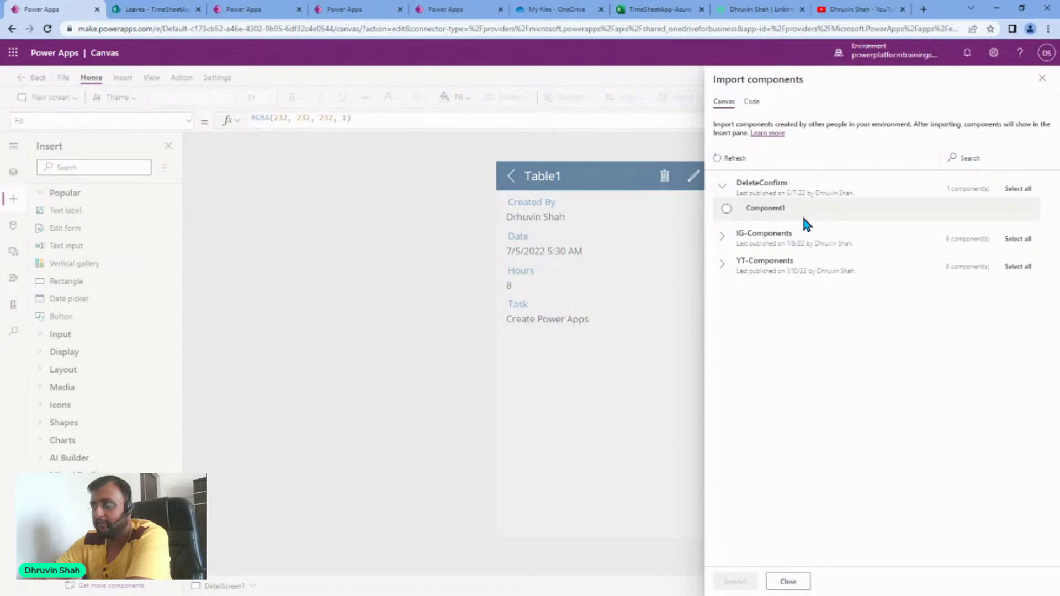
- Import Component1 from the DeleteConfirm library and place it on DetailScreen1
{"action": "left_click", "coordinate": [772, 214]}
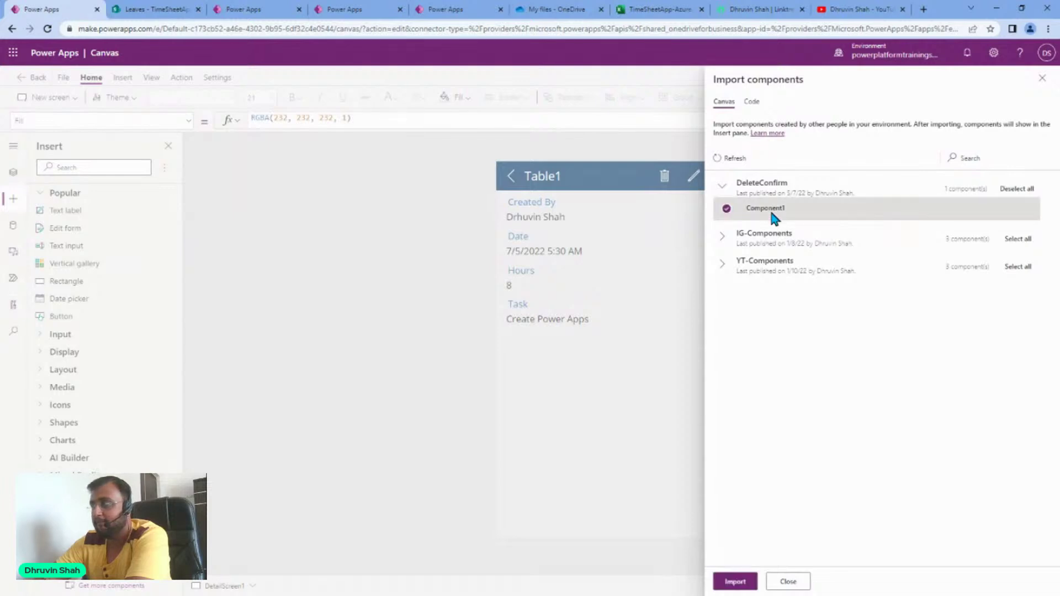
{"action": "left_click", "coordinate": [735, 582]}
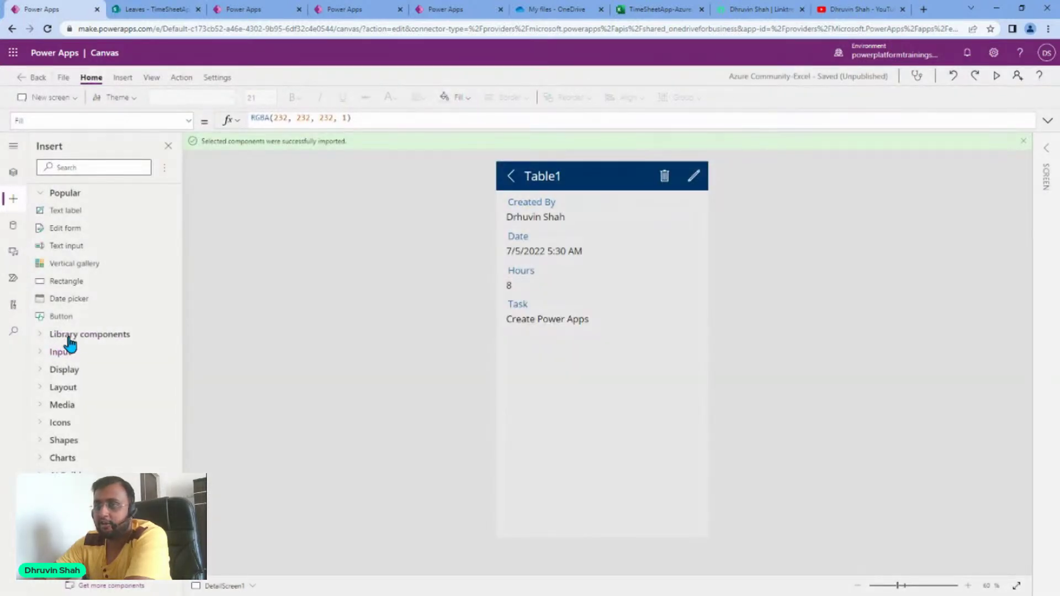
{"action": "left_click", "coordinate": [41, 337]}
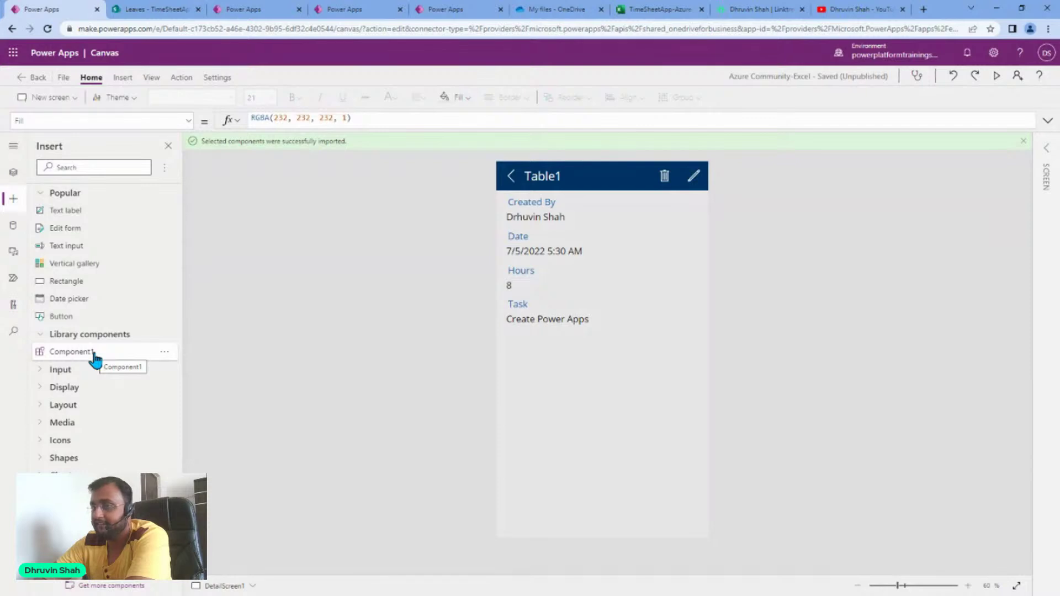
{"action": "left_click_drag", "start_coordinate": [95, 358], "coordinate": [585, 363]}
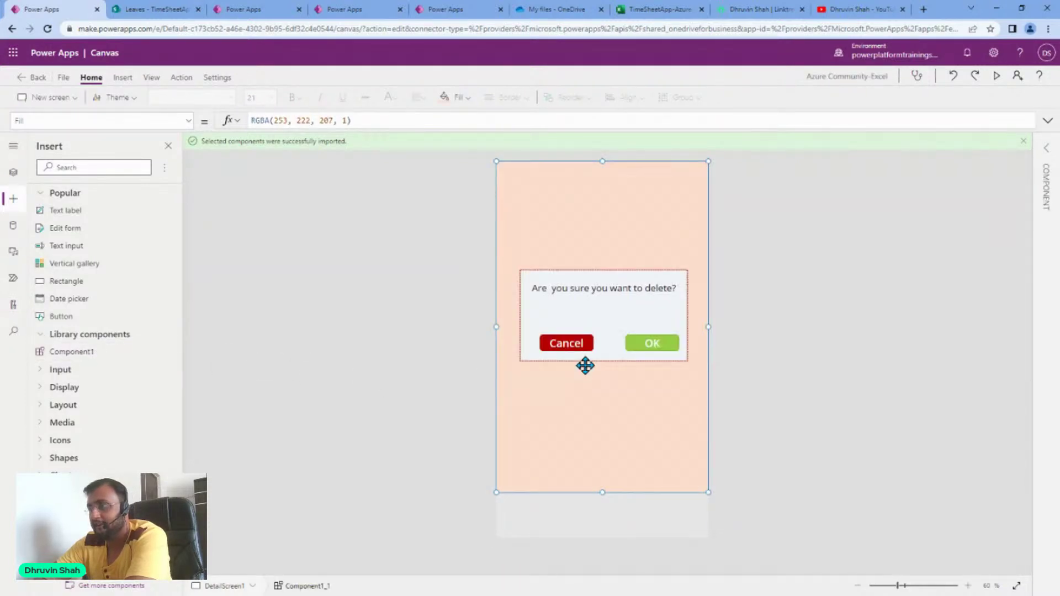
- Set the placed pop-up component's HeaderMessage property to "Are you sure?"
{"action": "left_click", "coordinate": [962, 265]}
{"action": "left_click", "coordinate": [566, 293]}
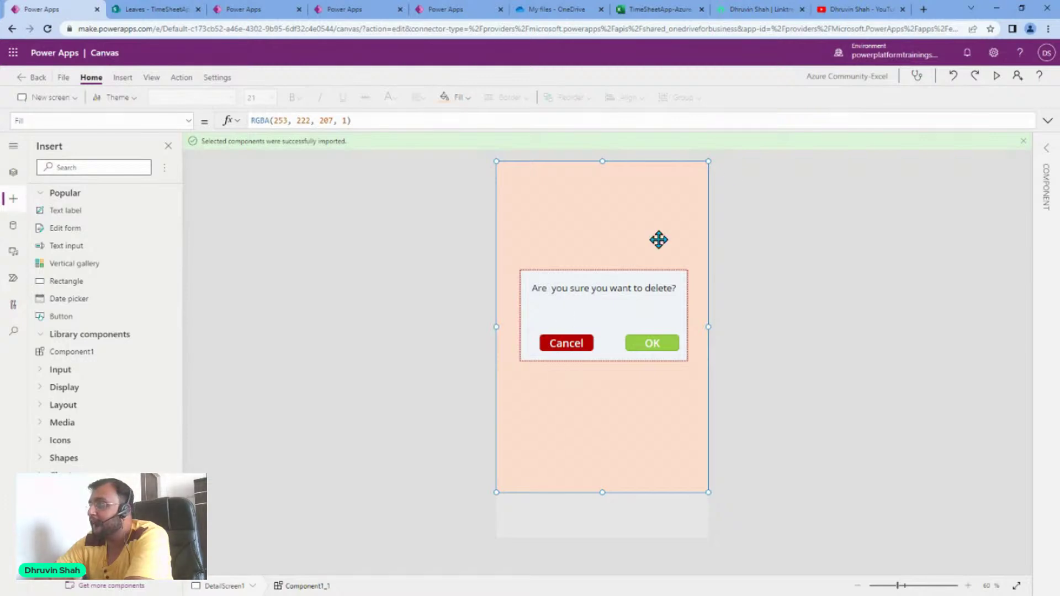
{"action": "left_click", "coordinate": [1051, 152]}
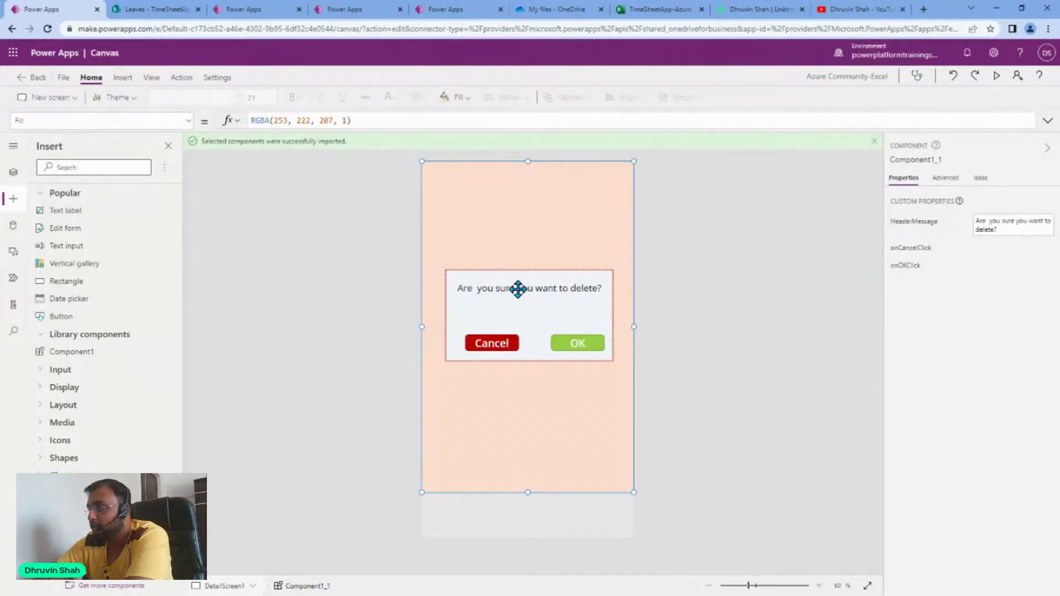
{"action": "left_click_drag", "start_coordinate": [999, 228], "coordinate": [974, 222]}
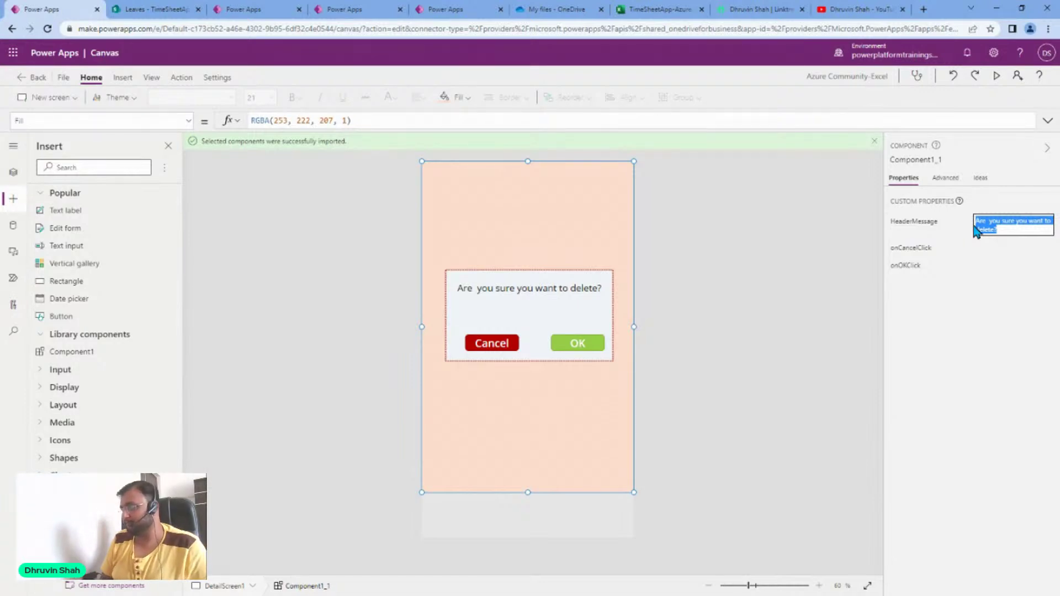
{"action": "type", "text": "A"}
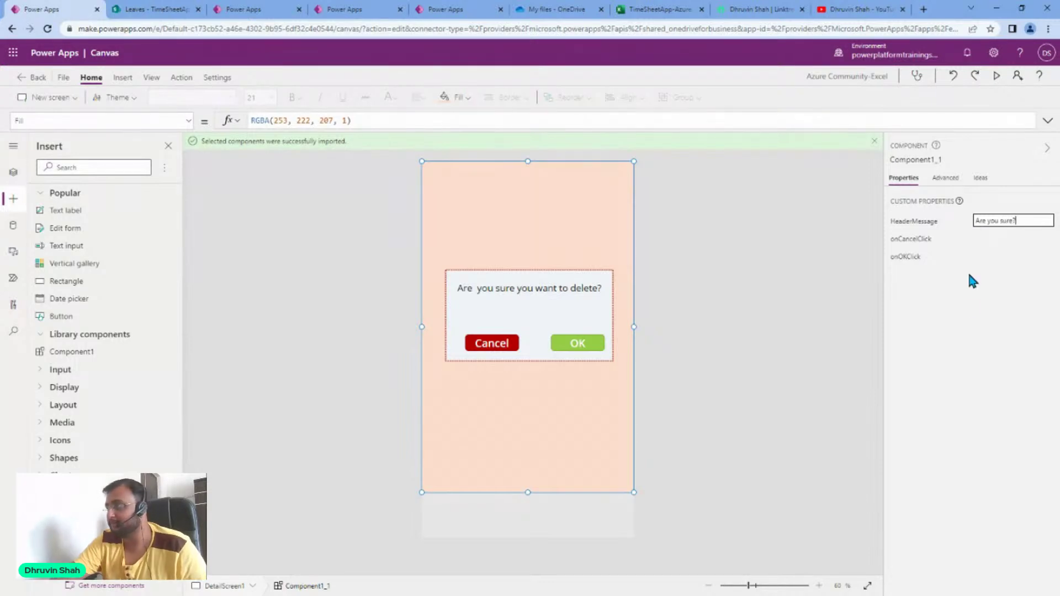
{"action": "left_click", "coordinate": [971, 309]}
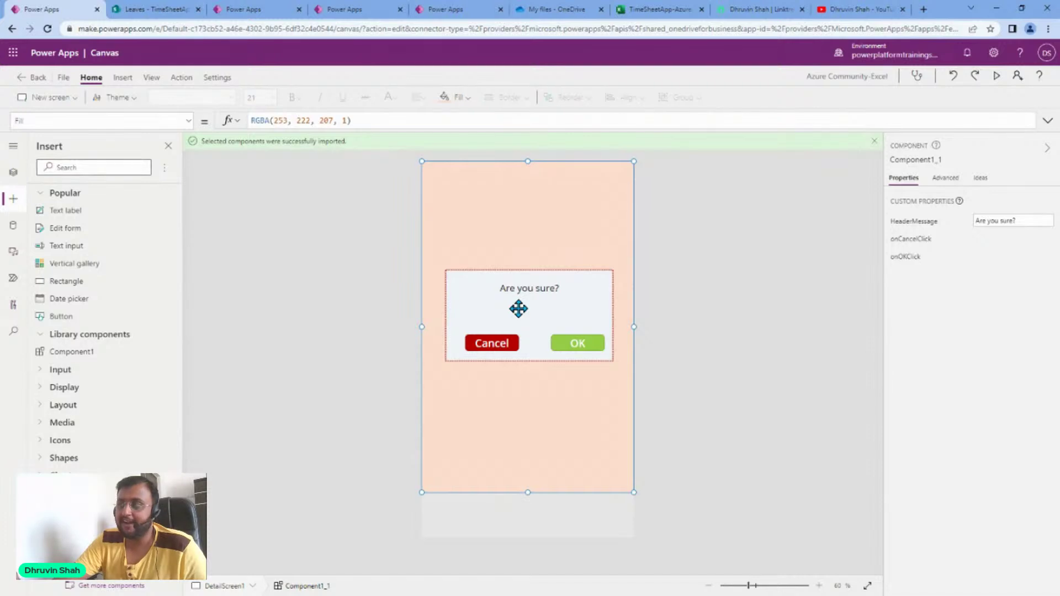
- Open the pop-up component's onOKClick formula
{"action": "left_click", "coordinate": [912, 259]}
{"action": "left_click", "coordinate": [286, 119]}
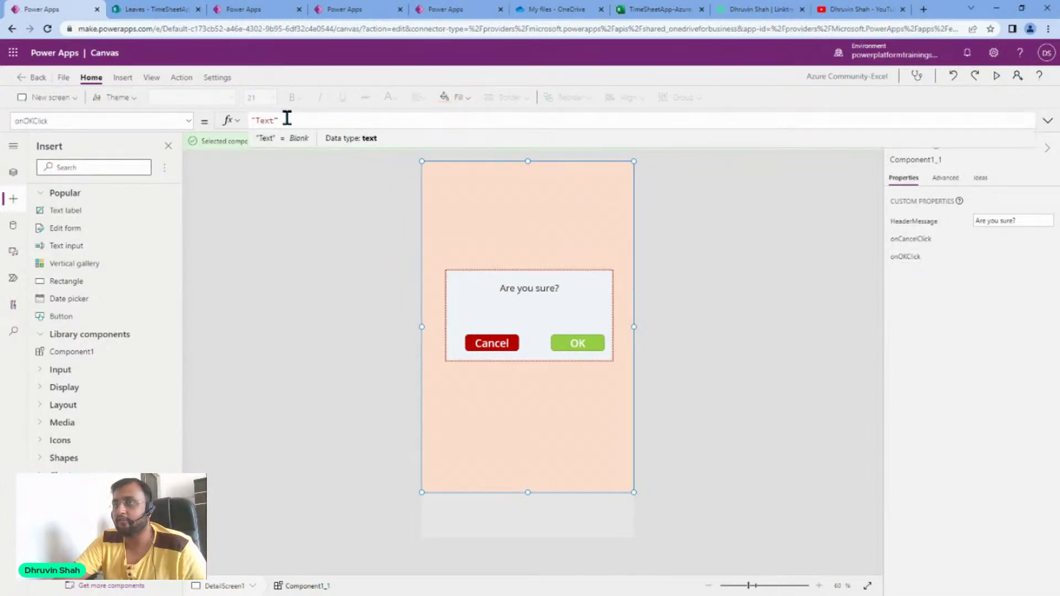
{"action": "key", "text": "ctrl+a"}
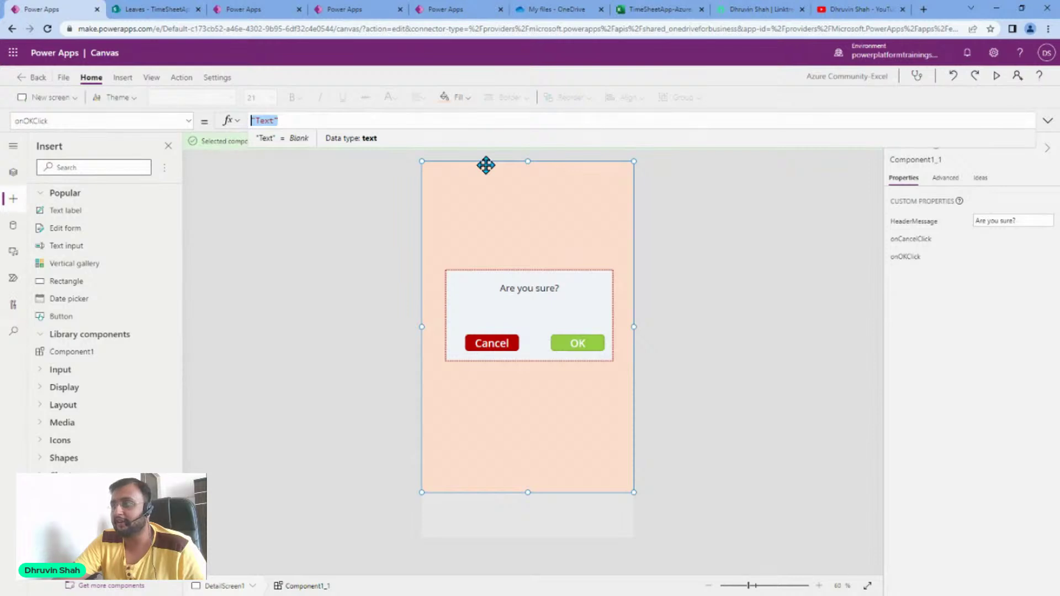
{"action": "left_click", "coordinate": [817, 244]}
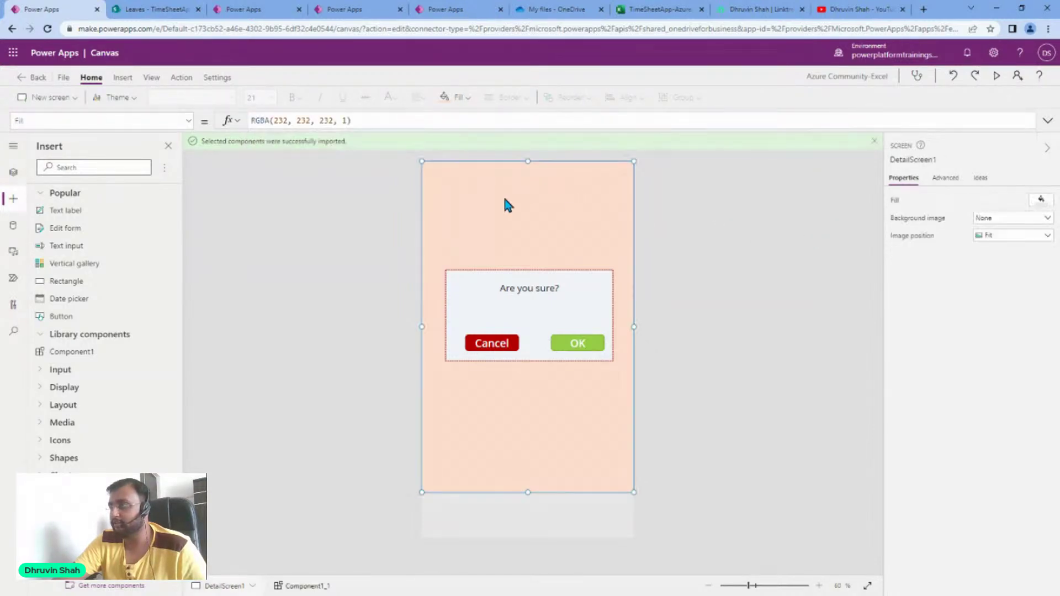
- Move the pop-up component down to uncover the DetailScreen1 header, and copy the trash icon's OnSelect formula
{"action": "left_click", "coordinate": [502, 213]}
{"action": "left_click_drag", "start_coordinate": [501, 216], "coordinate": [495, 261]}
{"action": "left_click", "coordinate": [589, 176]}
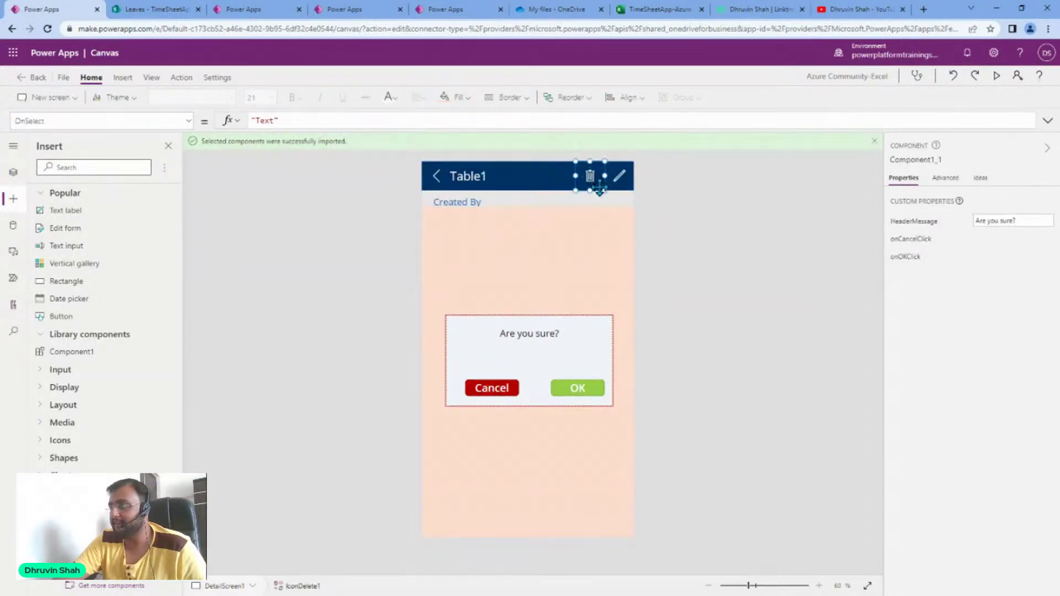
{"action": "left_click", "coordinate": [834, 117]}
{"action": "key", "text": "ctrl+a"}
{"action": "key", "text": "ctrl+c"}
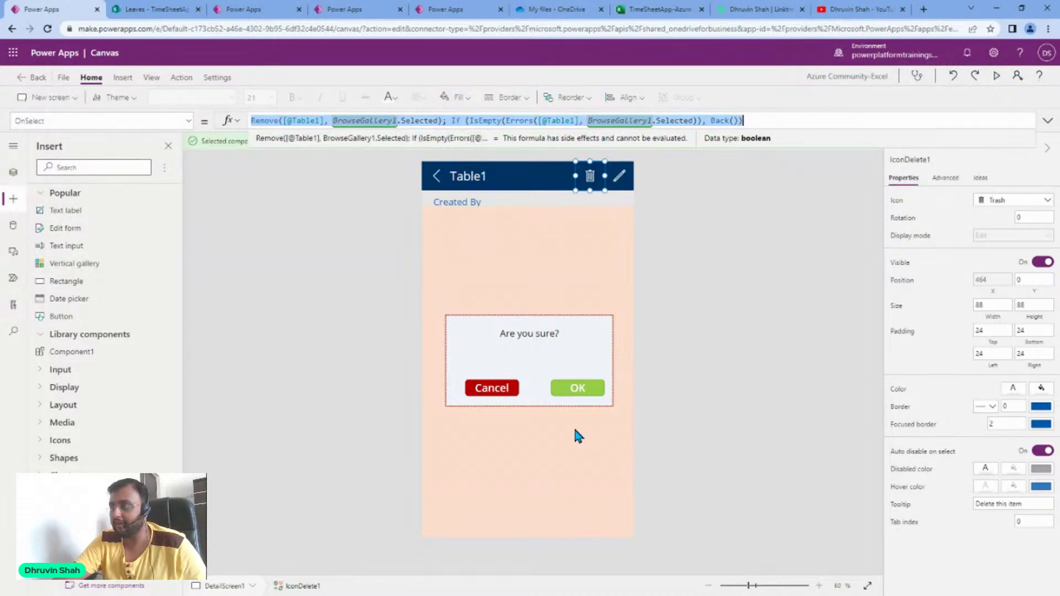
- Replace the pop-up's onOKClick formula with the copied one that removes BrowseGallery1.Selected from Table1 and goes back if there are no errors
{"action": "left_click", "coordinate": [577, 388]}
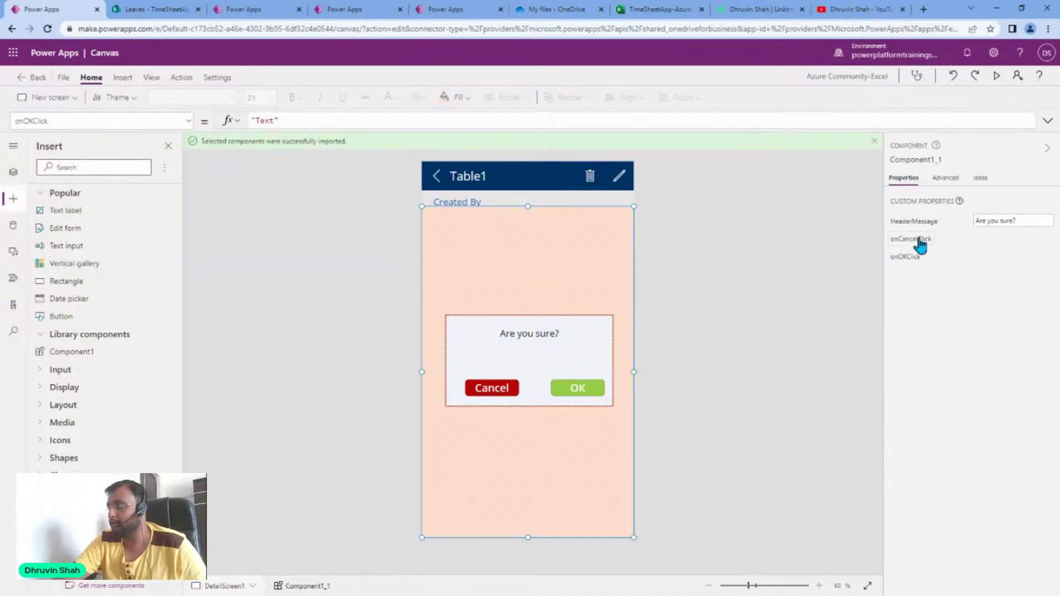
{"action": "left_click", "coordinate": [379, 120]}
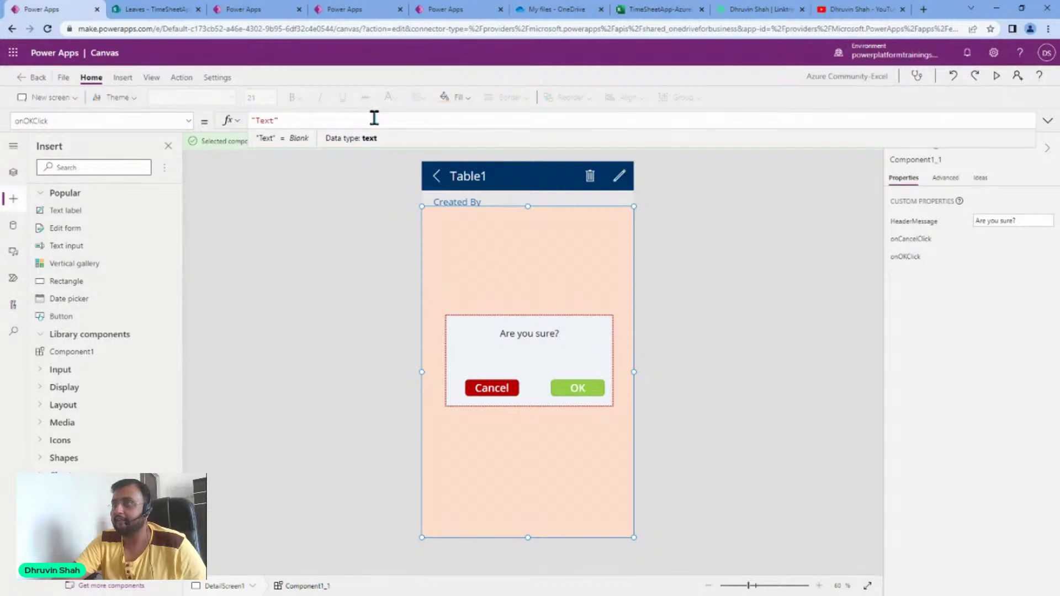
{"action": "key", "text": "ctrl+a"}
{"action": "key", "text": "ctrl+v"}
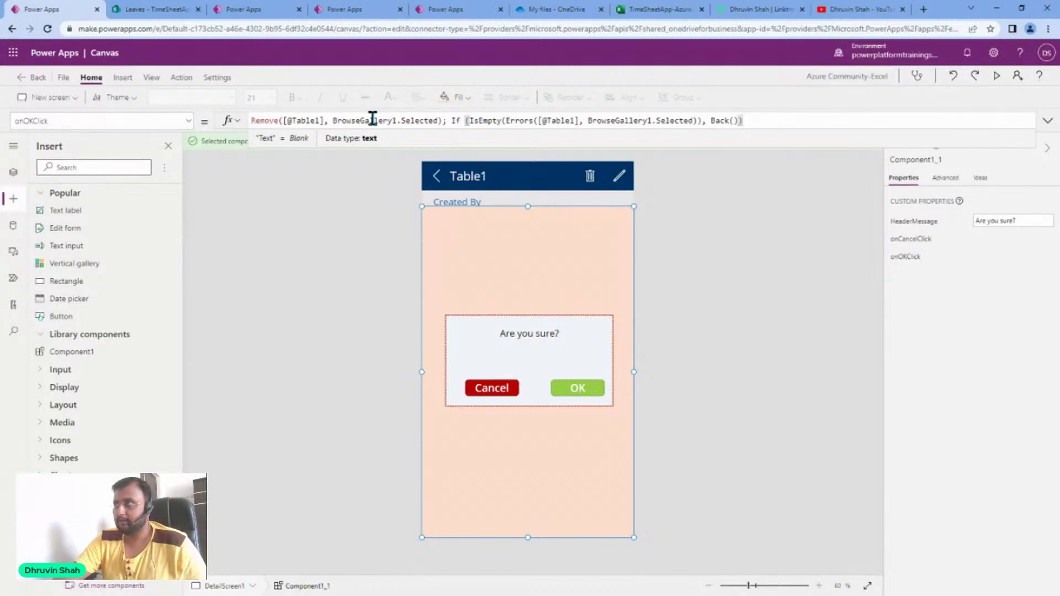
{"action": "left_click", "coordinate": [783, 277]}
{"action": "left_click", "coordinate": [477, 389]}
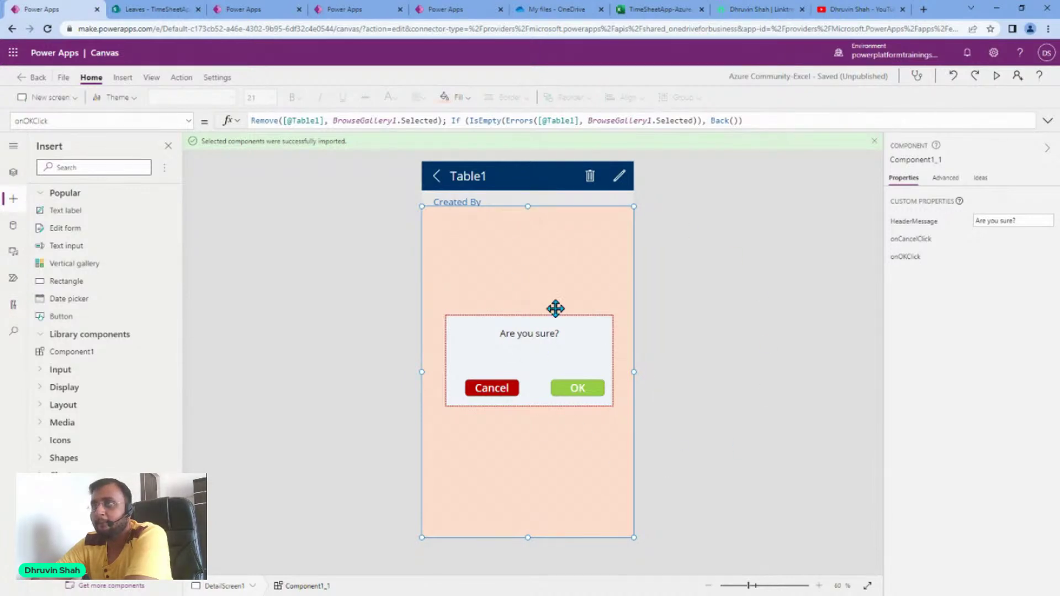
{"action": "left_click", "coordinate": [279, 10]}
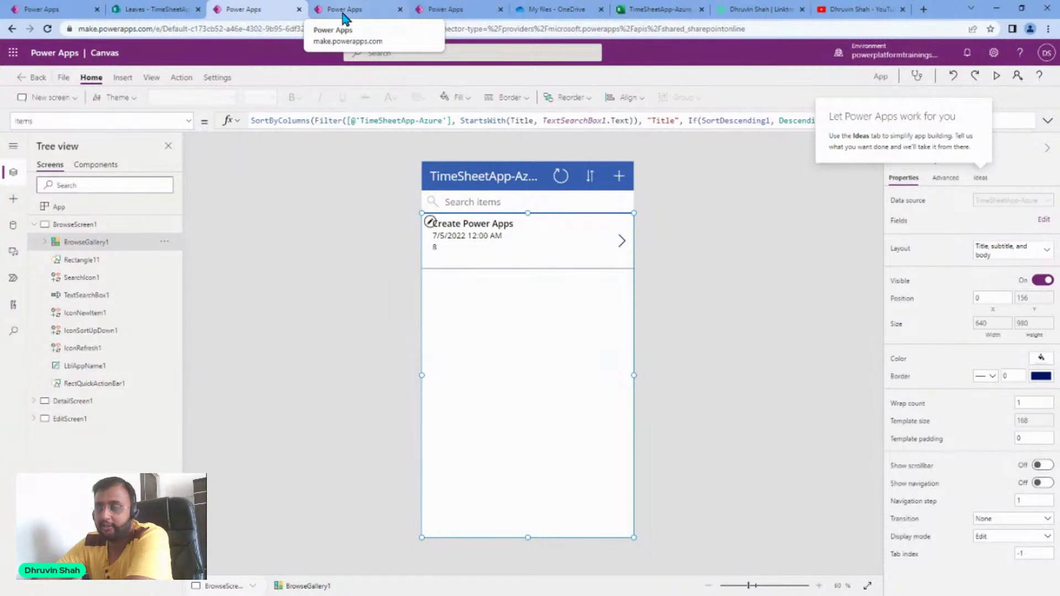
{"action": "left_click", "coordinate": [50, 10]}
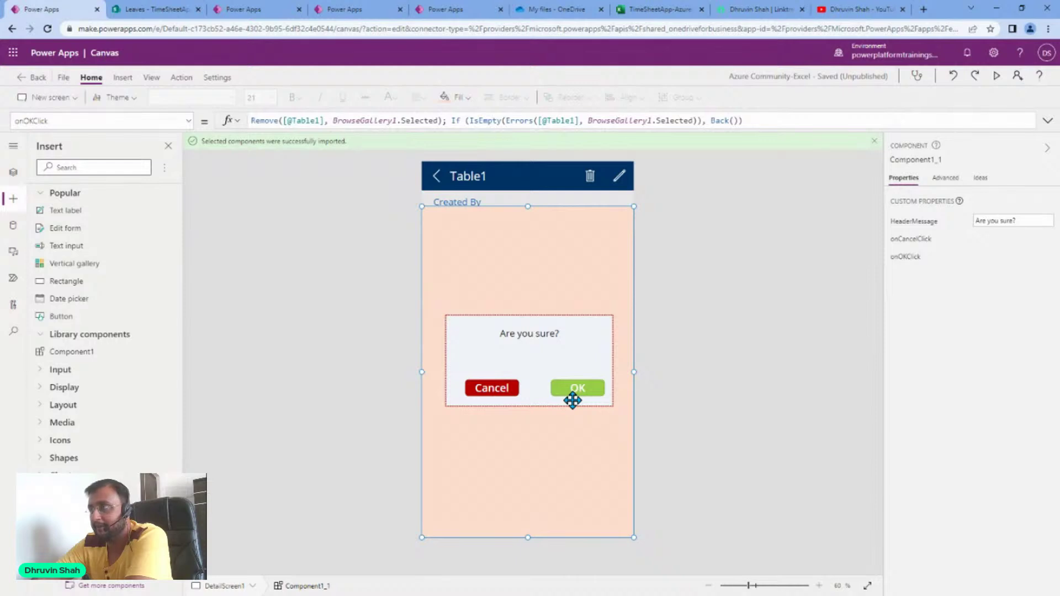
{"action": "left_click", "coordinate": [699, 219]}
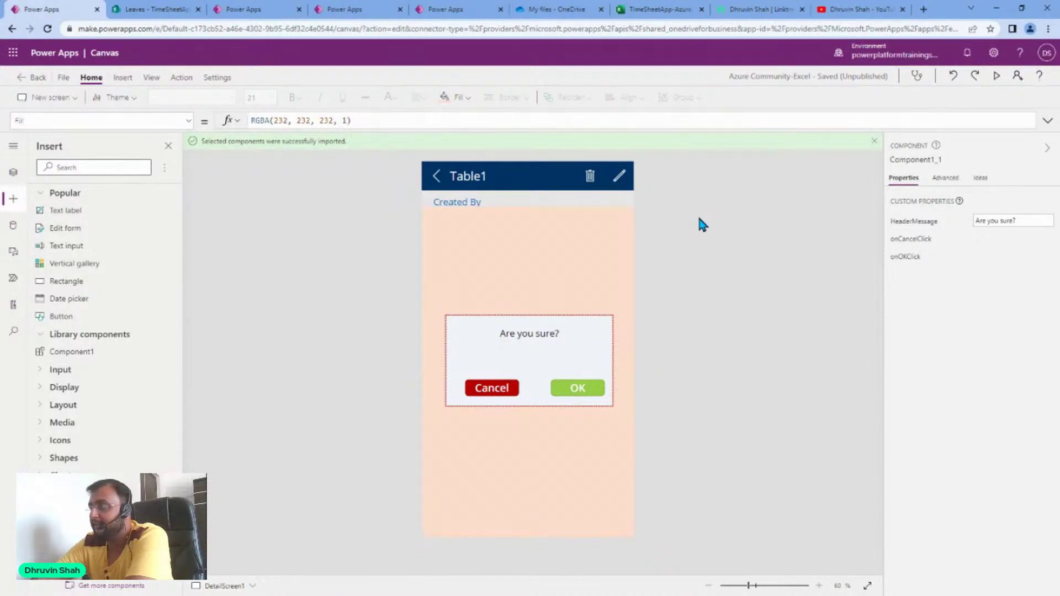
{"action": "left_click", "coordinate": [502, 295]}
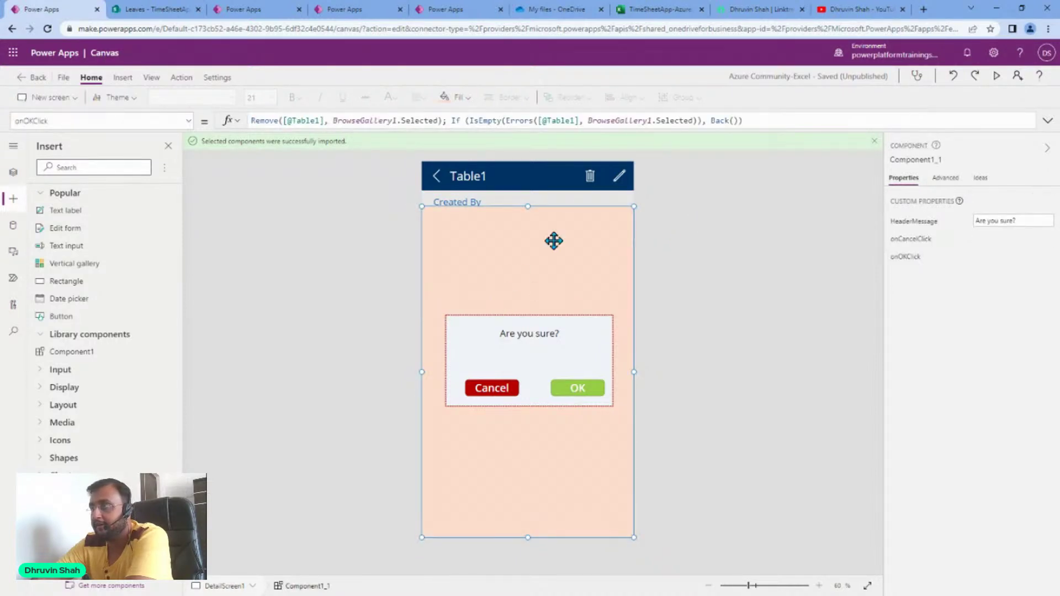
- Comment out the whole OnSelect formula of the trash icon in the DetailScreen1 header with a leading //
{"action": "left_click", "coordinate": [596, 184]}
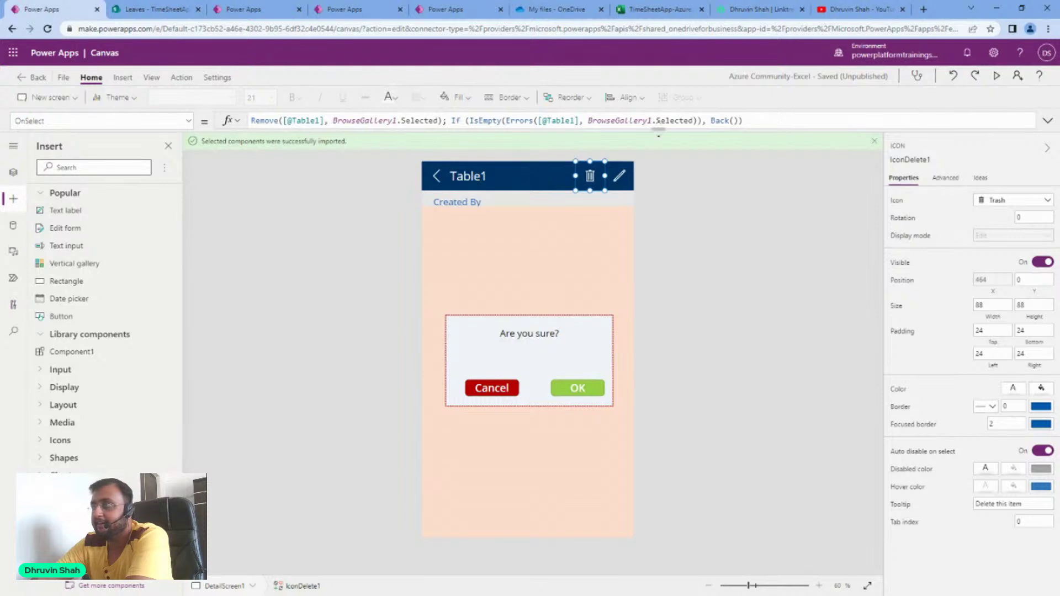
{"action": "left_click", "coordinate": [802, 120]}
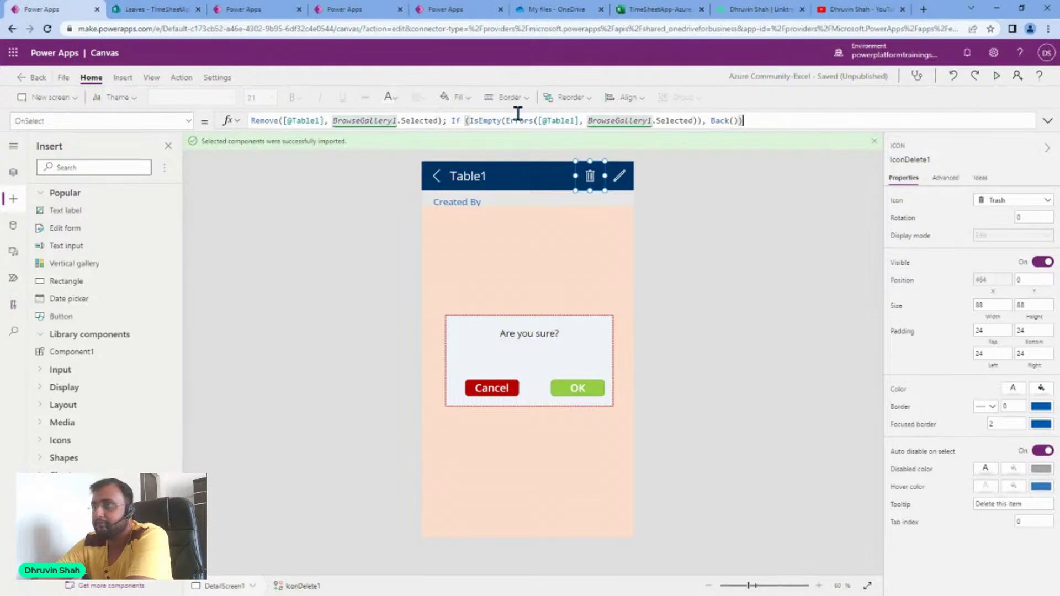
{"action": "left_click", "coordinate": [252, 121]}
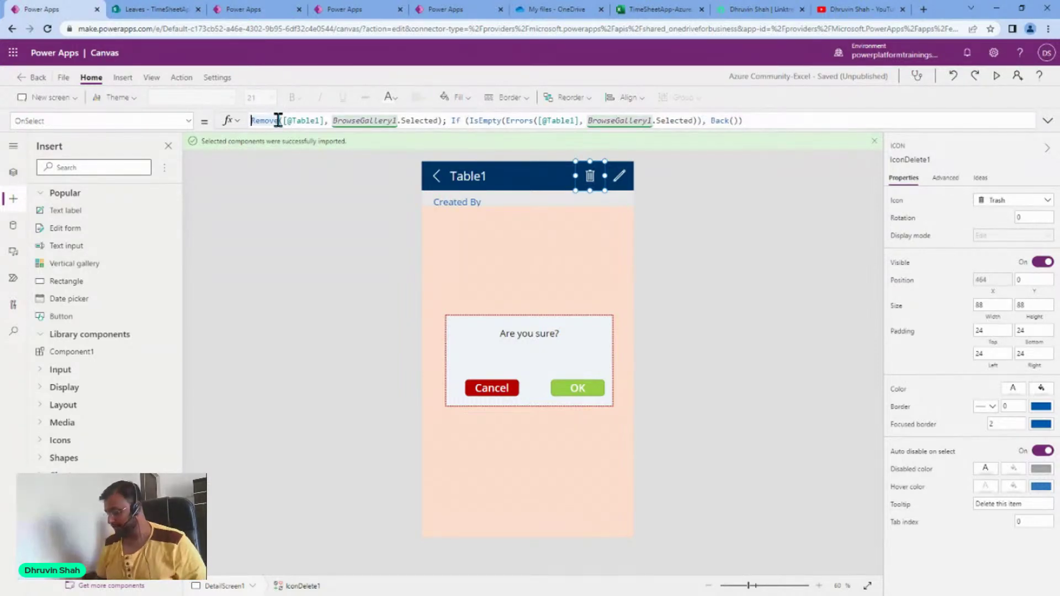
{"action": "key", "text": "ctrl+slash"}
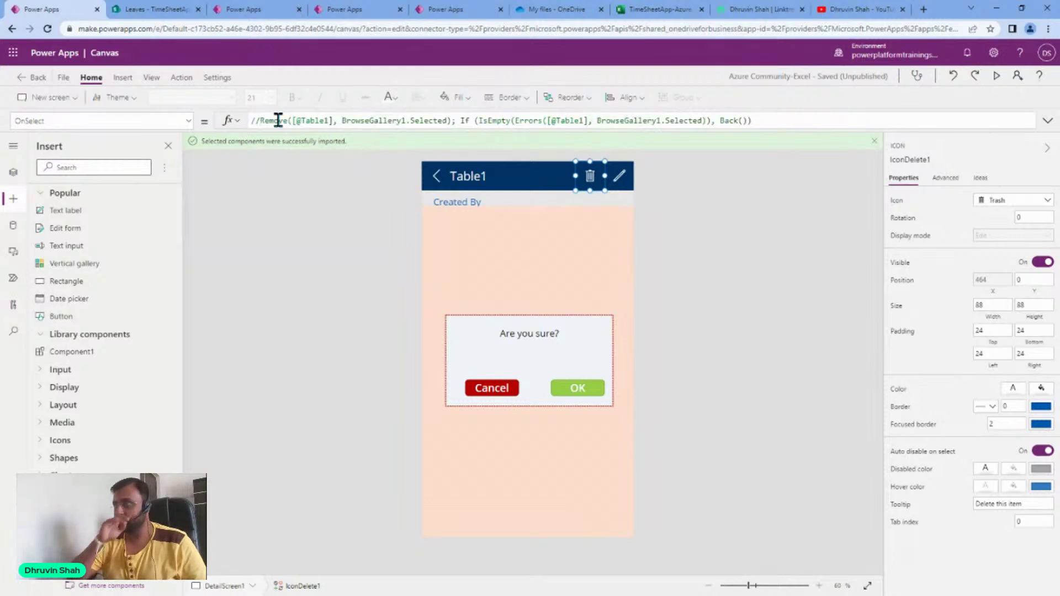
- Select the pop-up component on DetailScreen1 and open its Visible property formula
{"action": "left_click", "coordinate": [491, 252]}
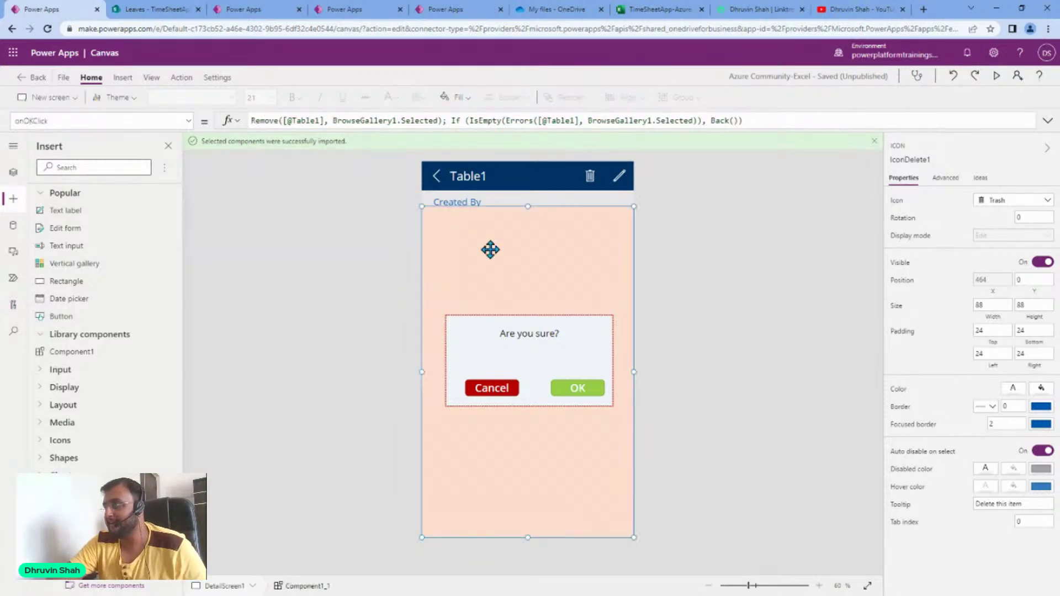
{"action": "left_click", "coordinate": [190, 122]}
{"action": "scroll", "coordinate": [105, 312], "scroll_direction": "down", "scroll_amount": 2}
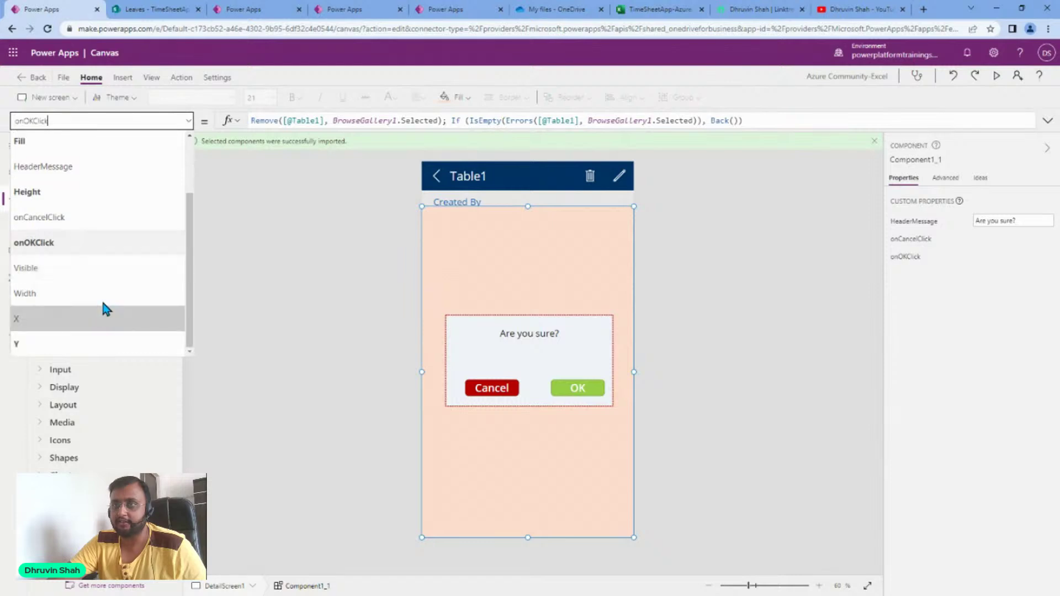
{"action": "left_click", "coordinate": [105, 268]}
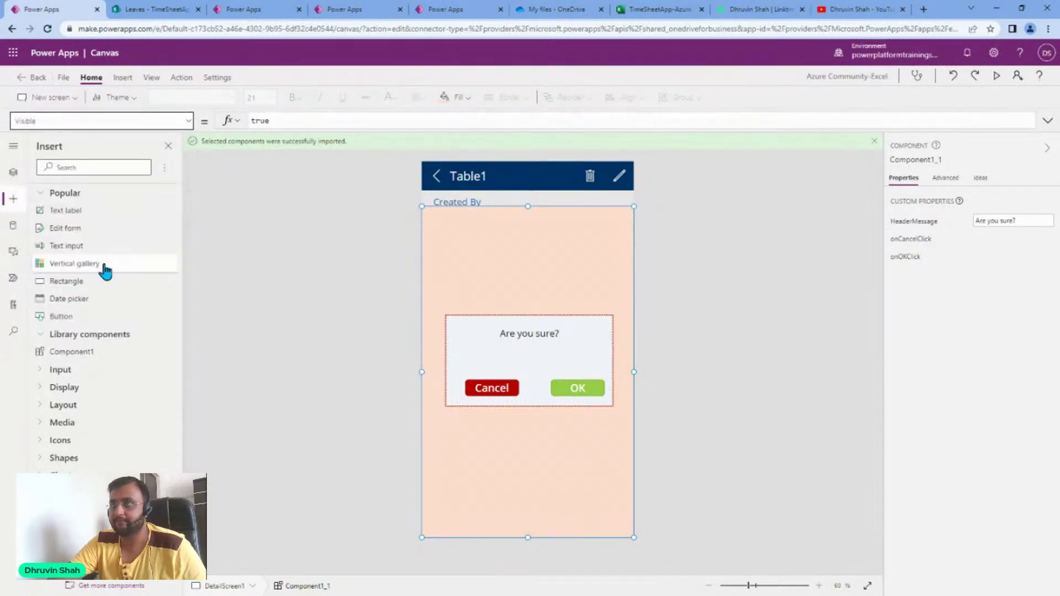
{"action": "left_click", "coordinate": [287, 121]}
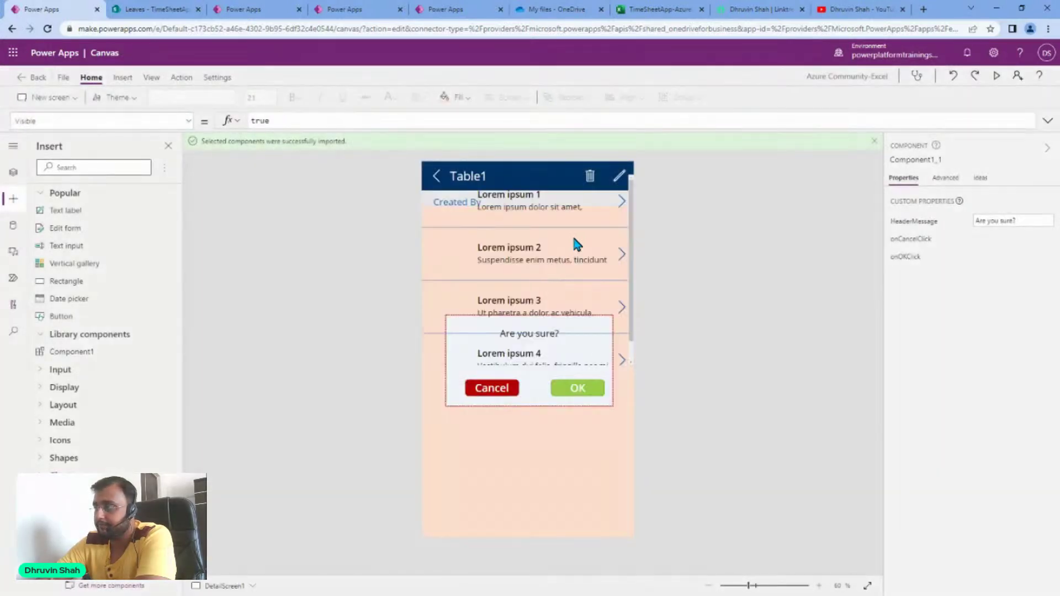
- Delete the stray sample gallery overlapping the pop-up component on DetailScreen1
{"action": "left_click", "coordinate": [540, 292]}
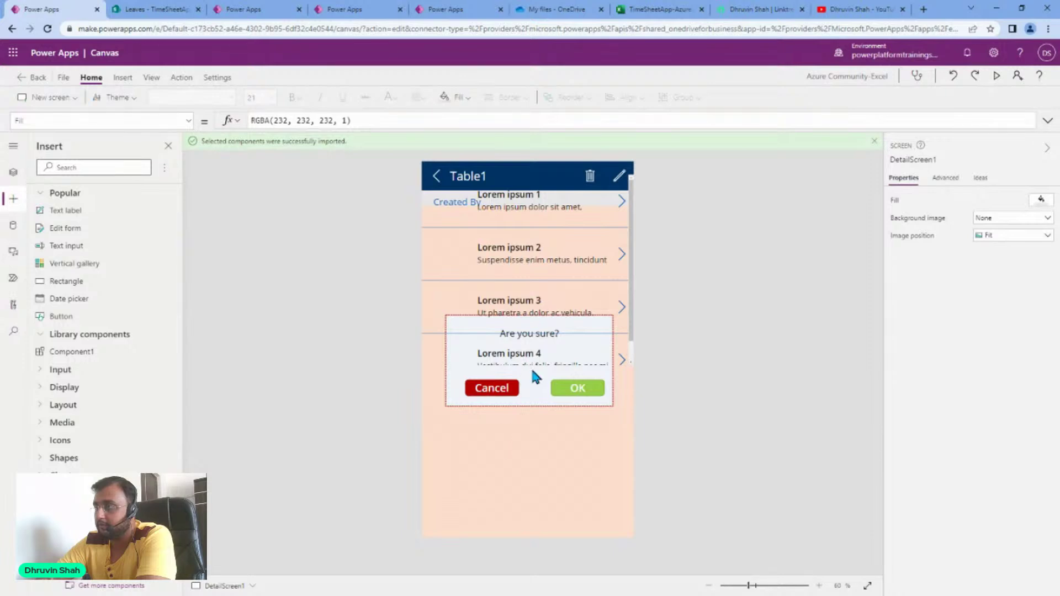
{"action": "left_click", "coordinate": [502, 255]}
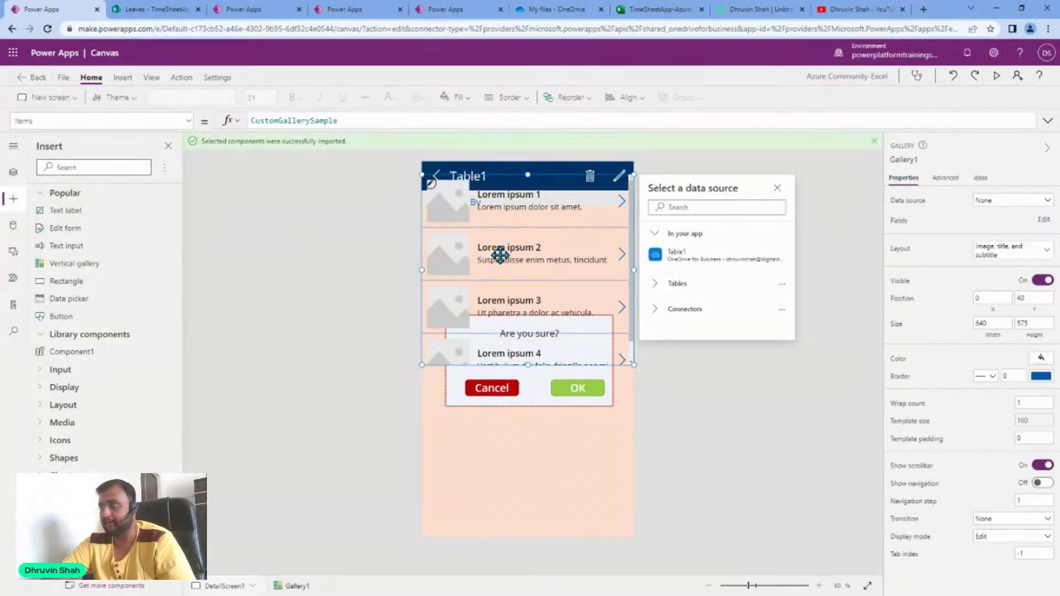
{"action": "key", "text": "Delete"}
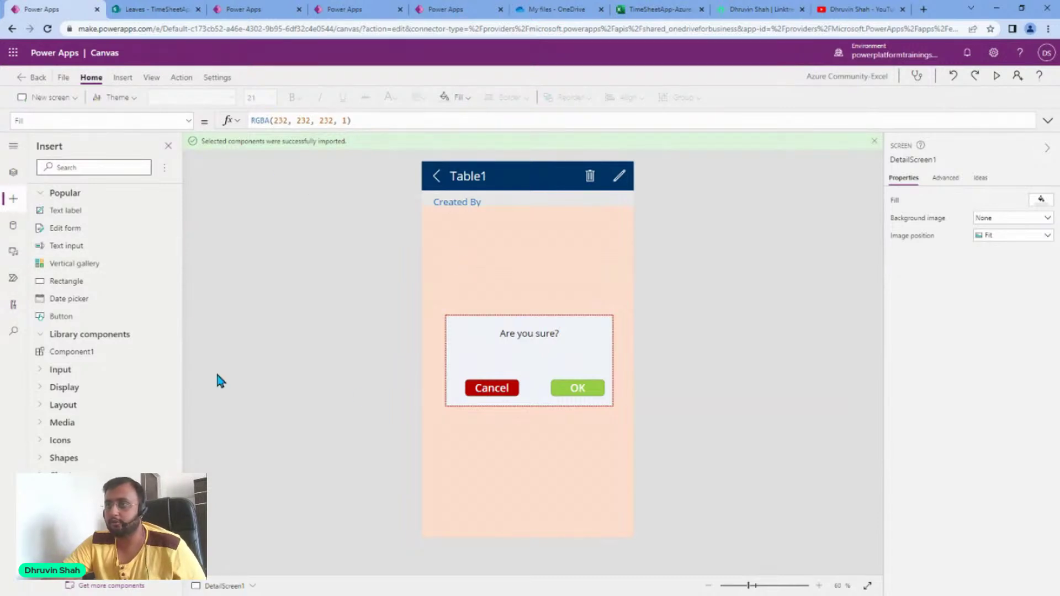
- Set the Visible property of the pop-up component Component1_1 to false
{"action": "left_click", "coordinate": [540, 201]}
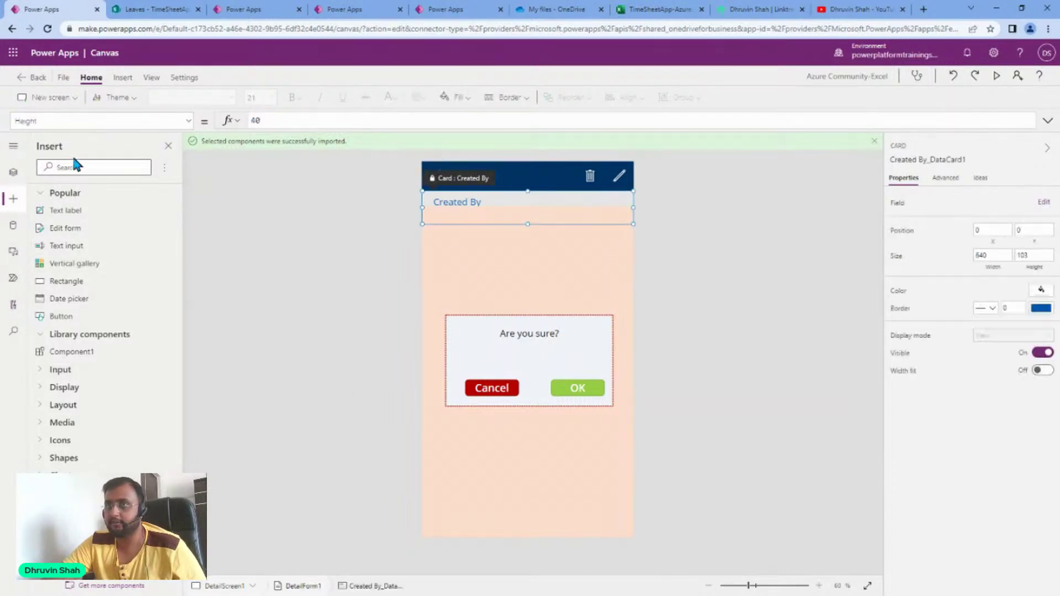
{"action": "left_click", "coordinate": [11, 174]}
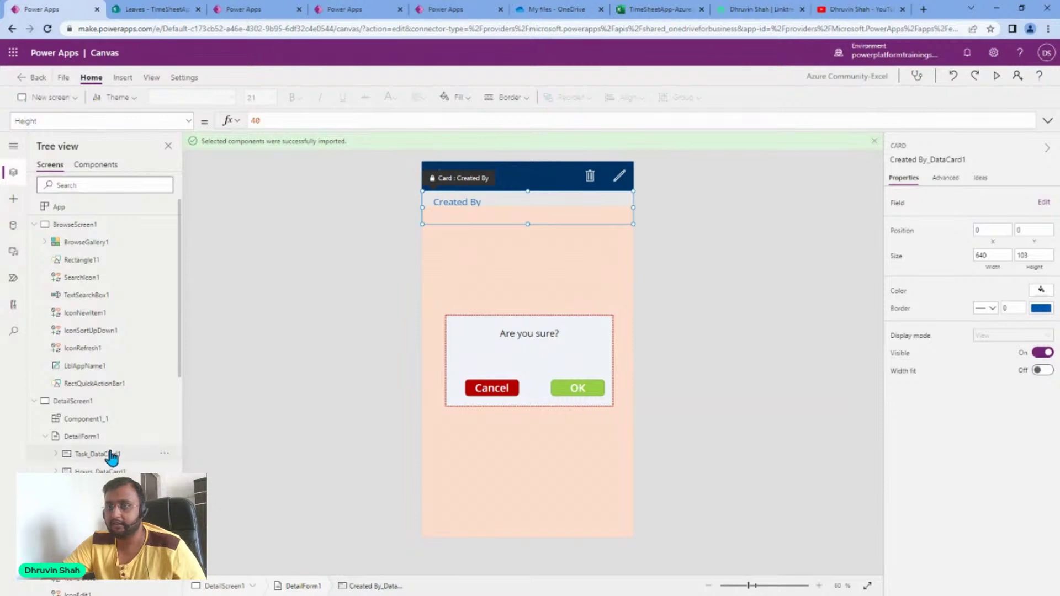
{"action": "left_click", "coordinate": [107, 420]}
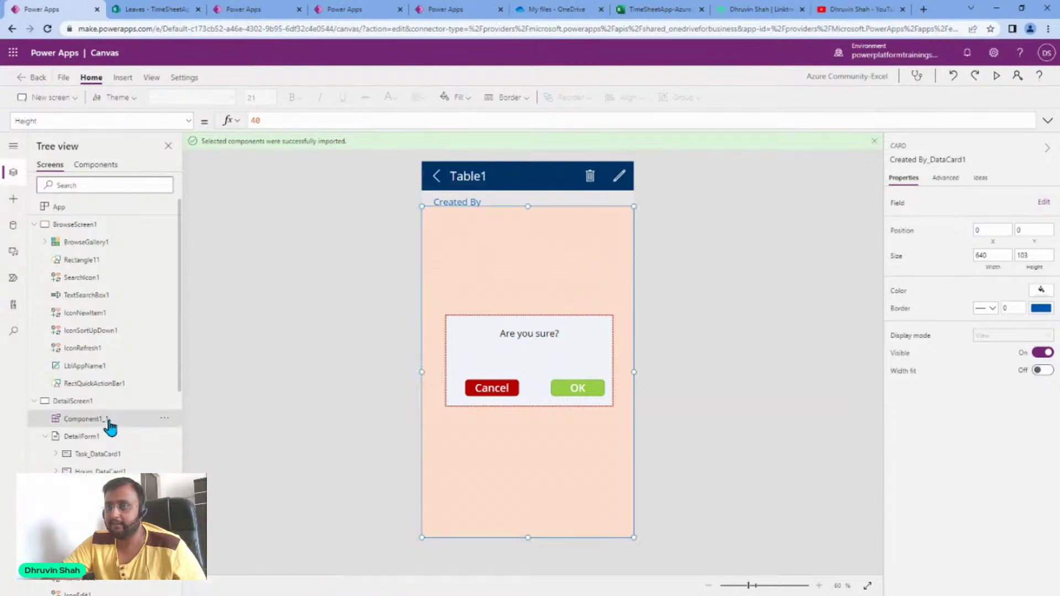
{"action": "double_click", "coordinate": [276, 121]}
{"action": "type", "text": "fals"}
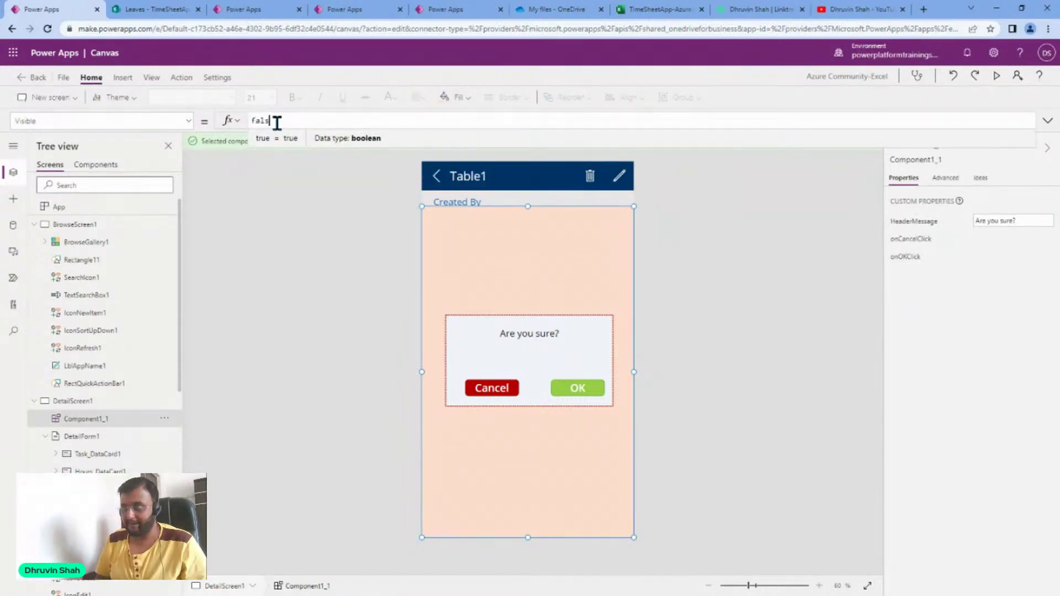
{"action": "type", "text": "e"}
{"action": "key", "text": "Return"}
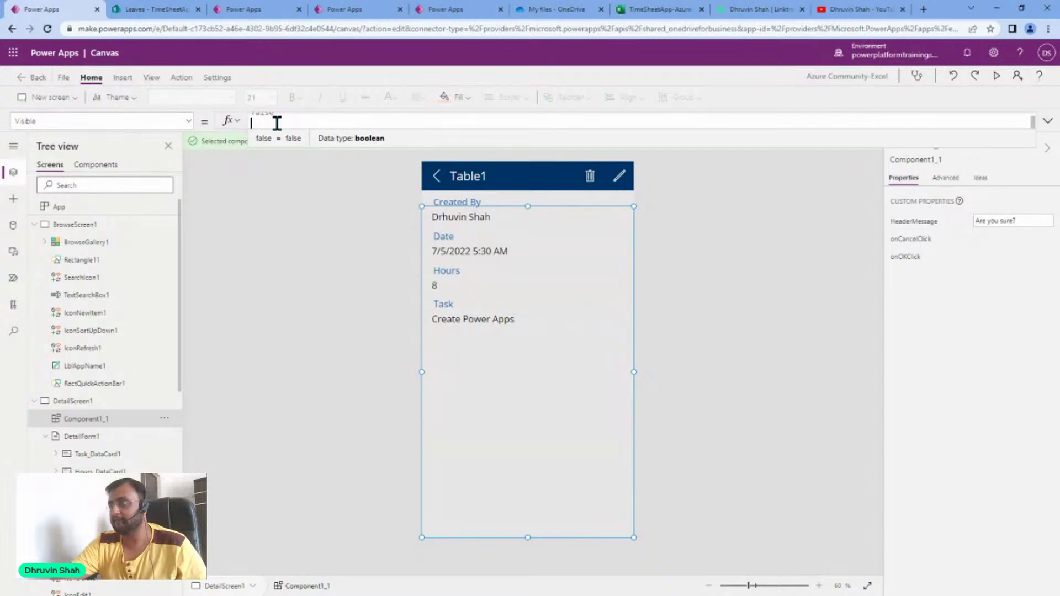
{"action": "left_click", "coordinate": [683, 255]}
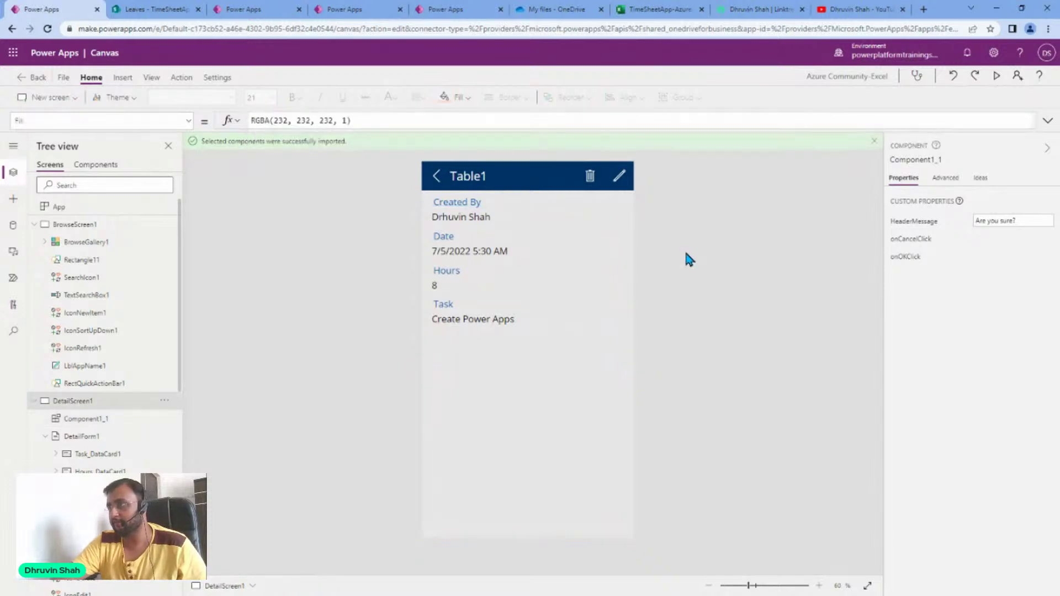
- Add UpdateContext({showpopup:true}) before the commented-out code in the trash icon's OnSelect formula
{"action": "left_click", "coordinate": [590, 176]}
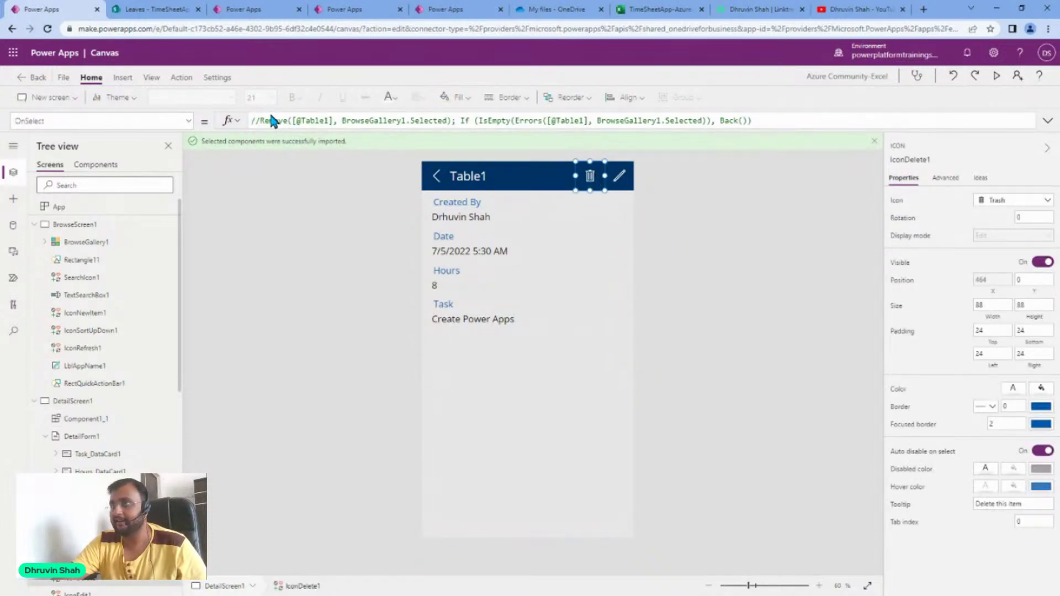
{"action": "left_click", "coordinate": [253, 121]}
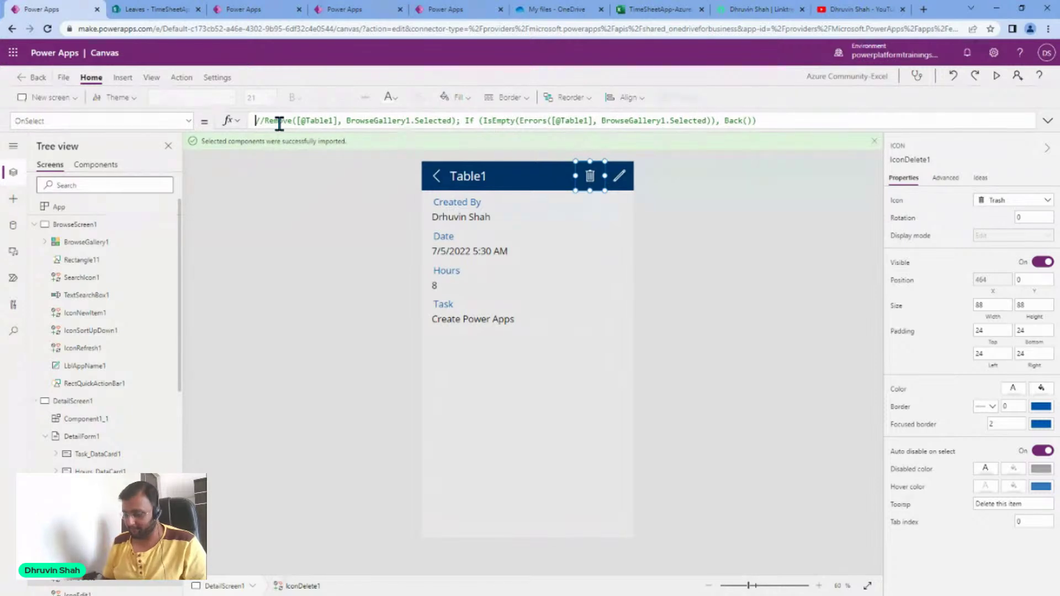
{"action": "type", "text": "Update"}
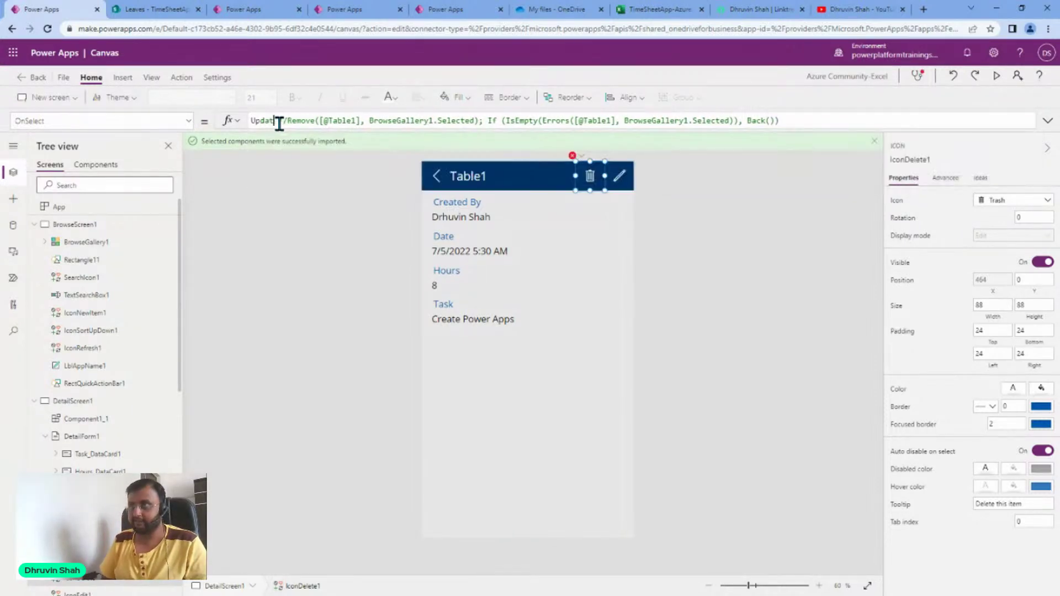
{"action": "type", "text": "C"}
{"action": "key", "text": "Tab"}
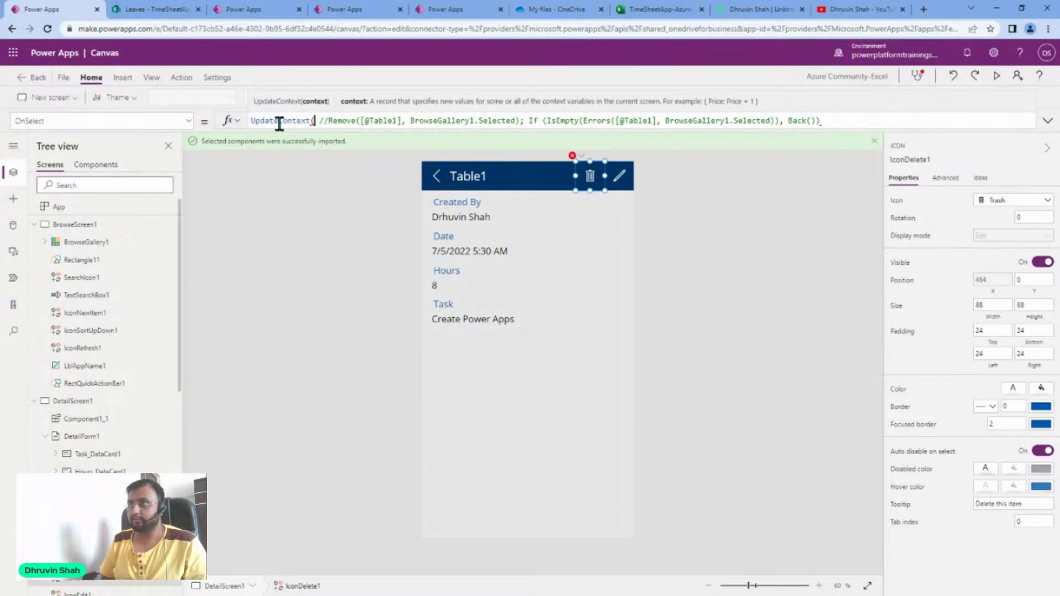
{"action": "type", "text": "{showpop"}
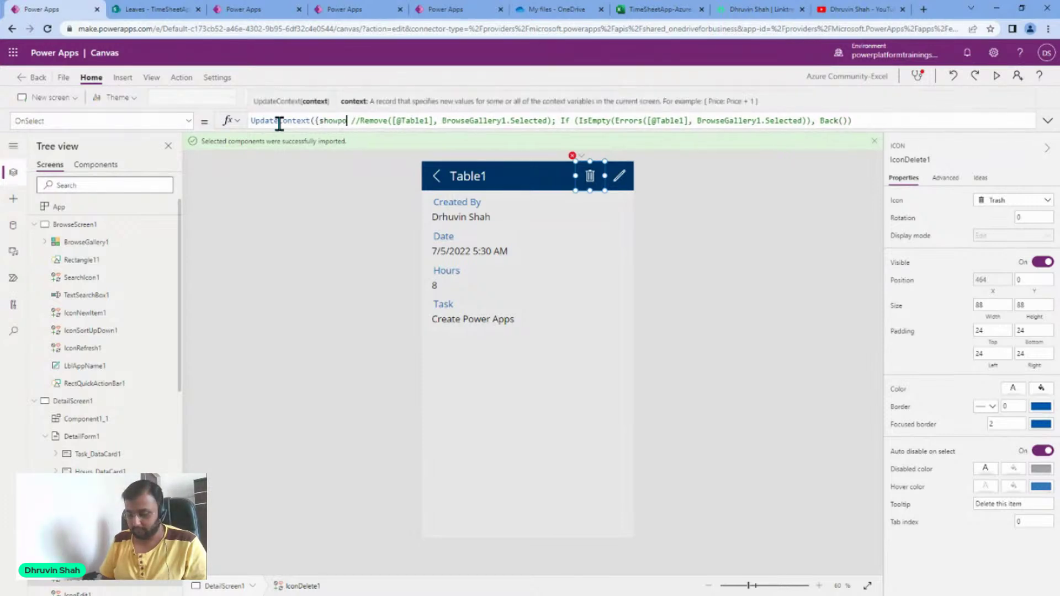
{"action": "type", "text": "u"}
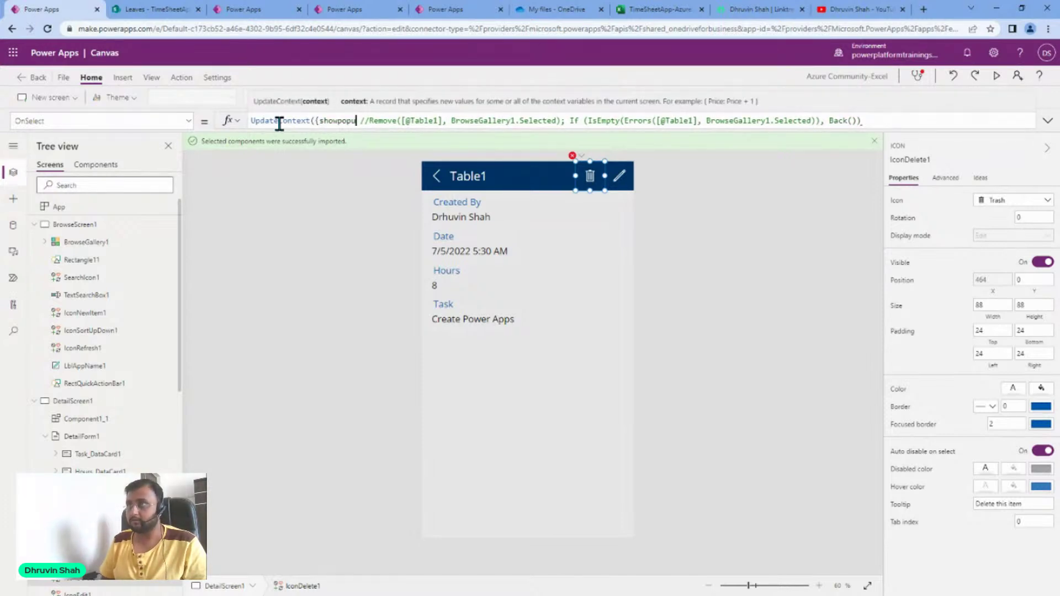
{"action": "type", "text": "p:tru"}
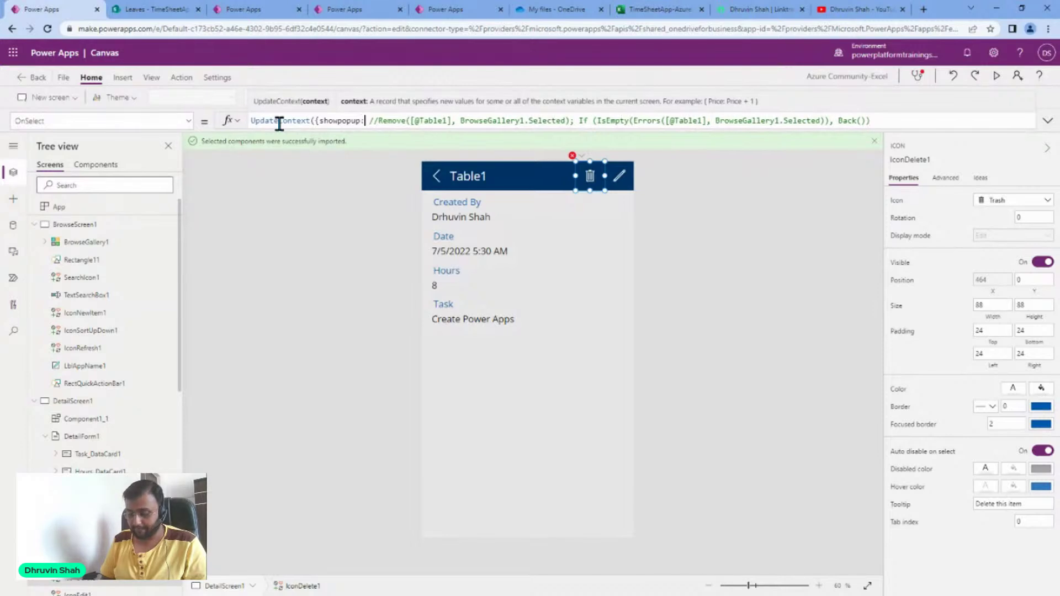
{"action": "type", "text": "e})"}
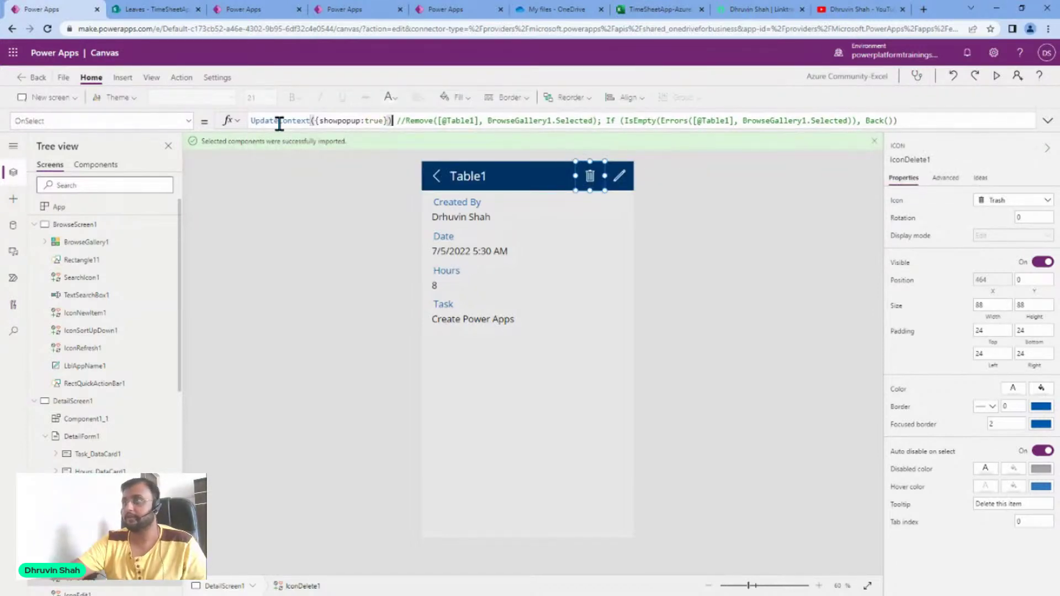
- Copy the showpopup variable name from the trash icon's formula and use it as Component1_1's Visible value
{"action": "double_click", "coordinate": [336, 120]}
{"action": "key", "text": "ctrl+c"}
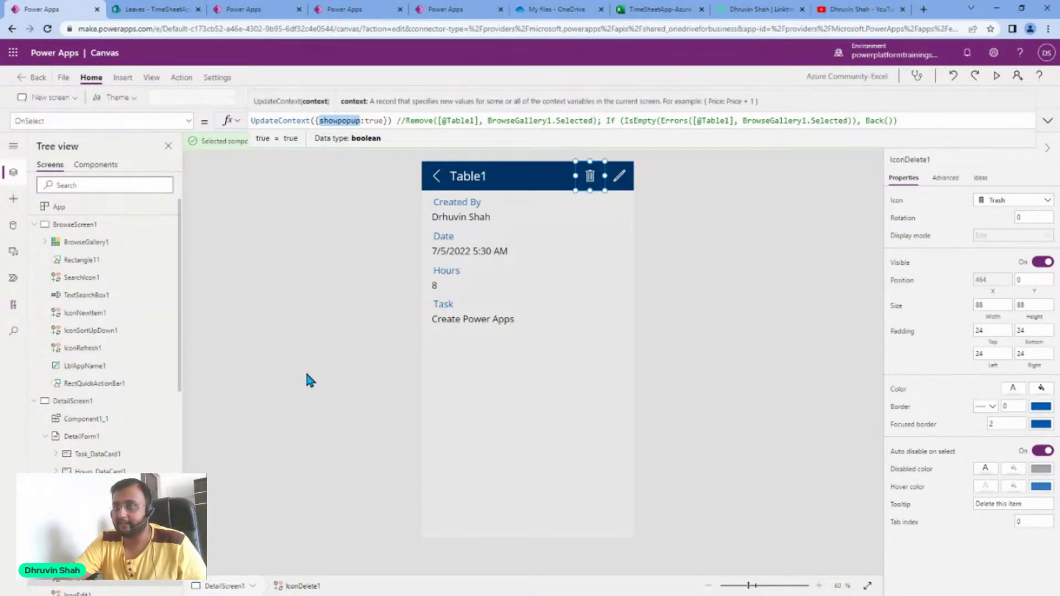
{"action": "left_click", "coordinate": [505, 416]}
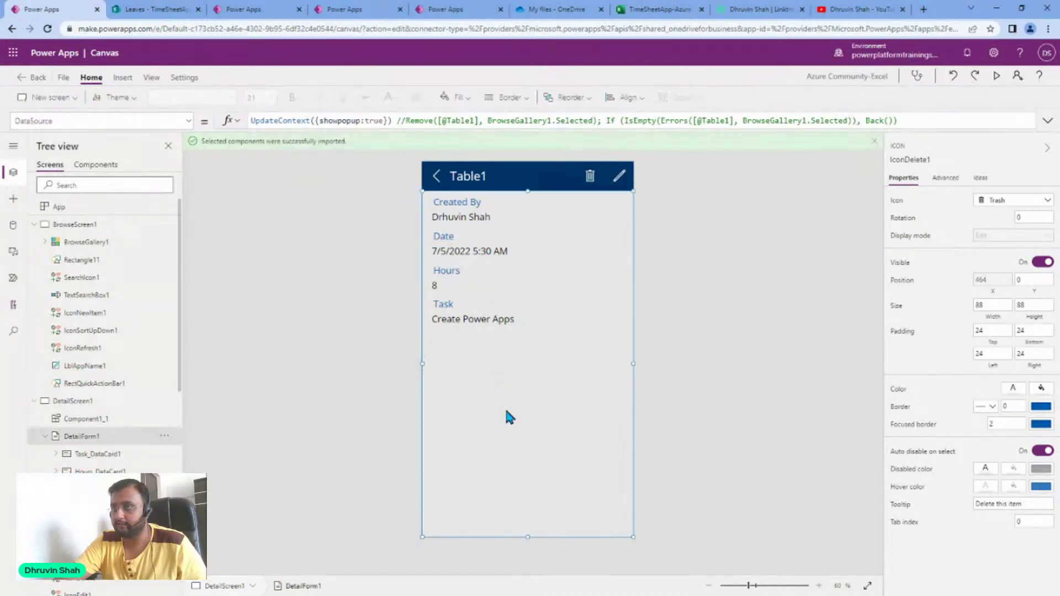
{"action": "left_click", "coordinate": [107, 418]}
{"action": "double_click", "coordinate": [290, 121]}
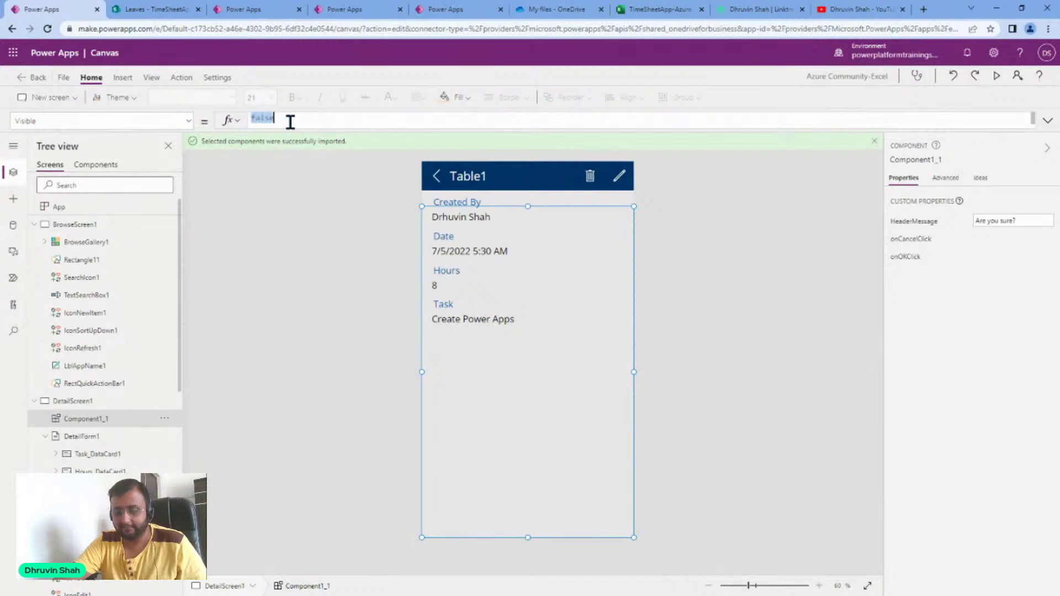
{"action": "key", "text": "ctrl+v"}
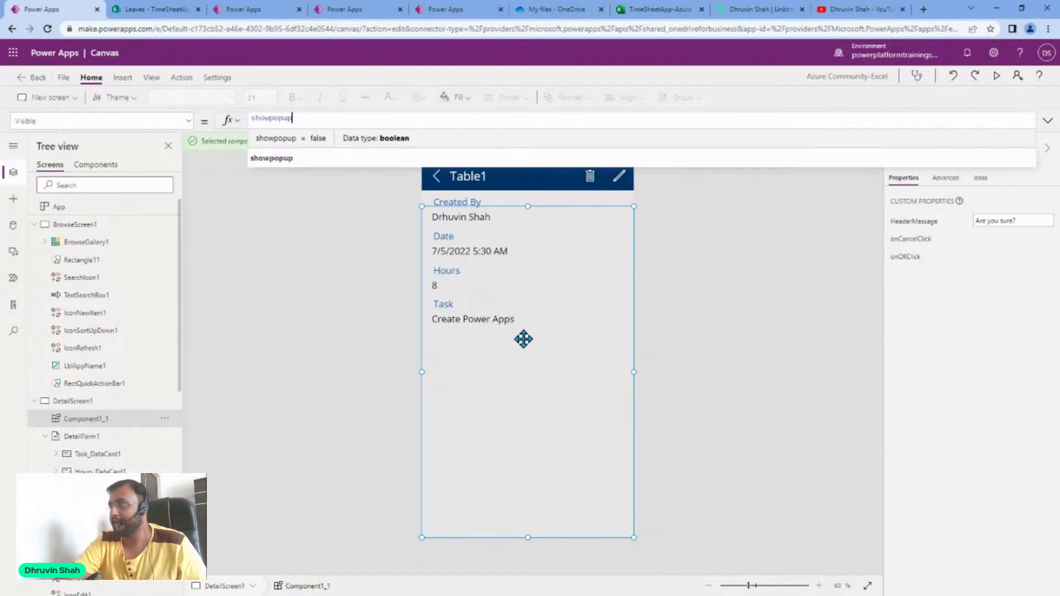
{"action": "left_click", "coordinate": [706, 313]}
{"action": "left_click", "coordinate": [541, 334]}
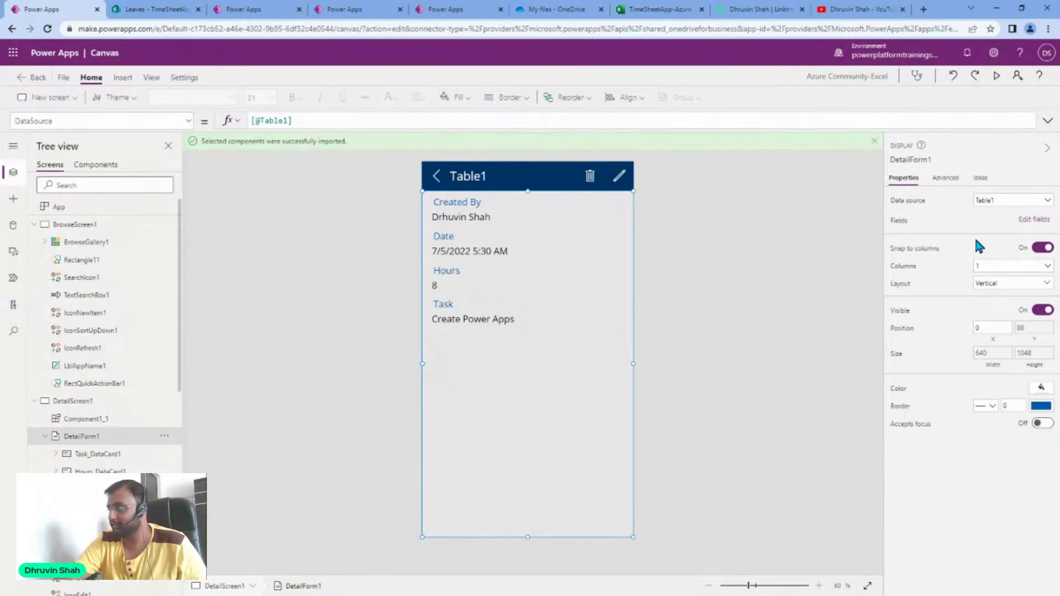
{"action": "left_click", "coordinate": [85, 419]}
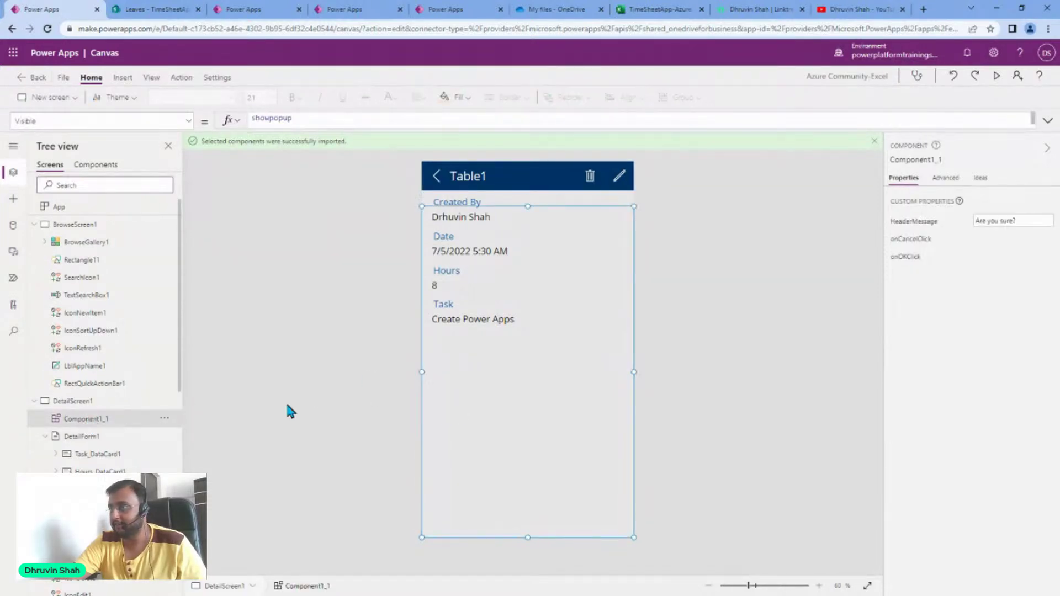
- Review the record-removal formula in Component1_1's onOKClick property
{"action": "left_click", "coordinate": [905, 256]}
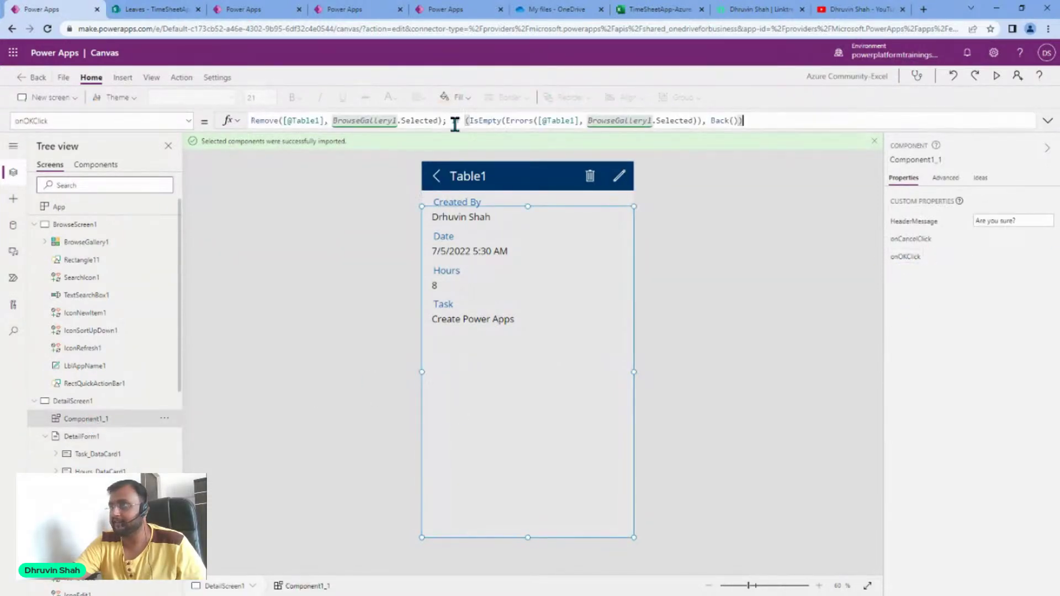
{"action": "left_click", "coordinate": [761, 121]}
{"action": "left_click", "coordinate": [904, 258]}
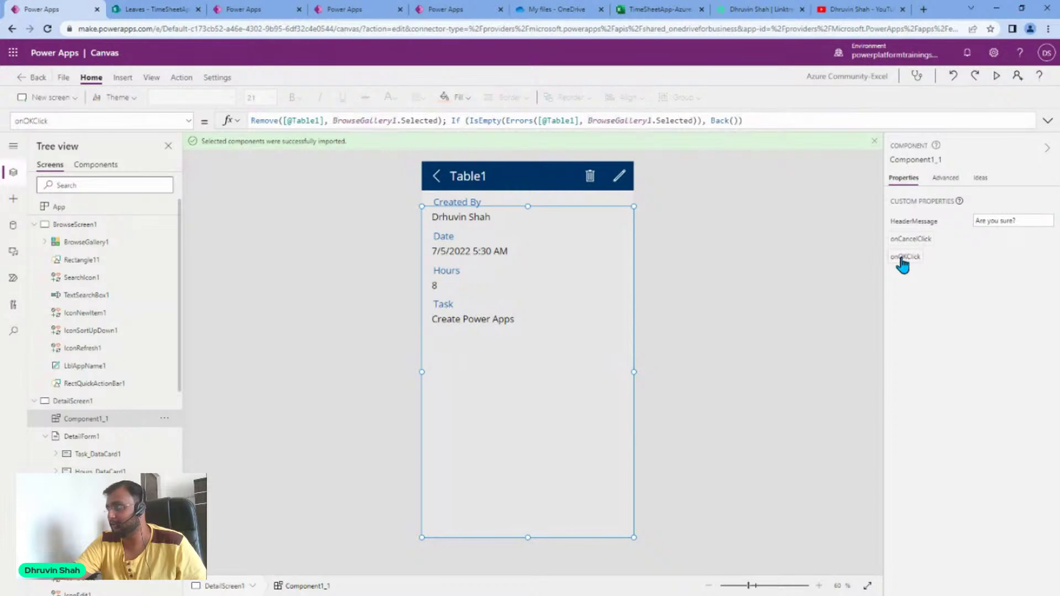
- Replace the default text in Component1_1's onCancelClick property with the formula UpdateContext({showpopup:false})
{"action": "left_click", "coordinate": [907, 248]}
{"action": "left_click", "coordinate": [414, 120]}
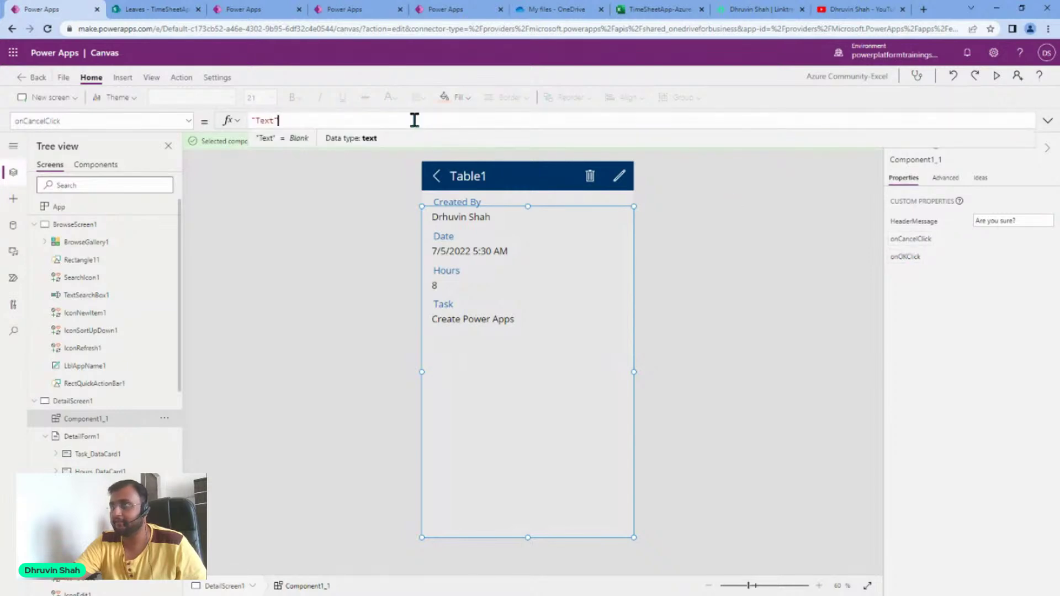
{"action": "key", "text": "ctrl+a"}
{"action": "key", "text": "ctrl+v"}
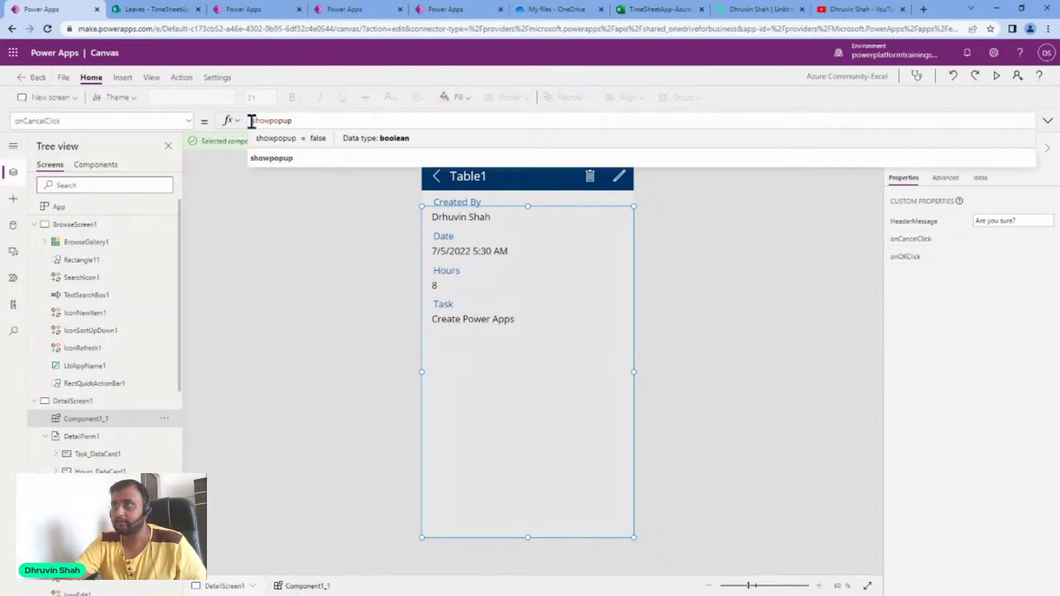
{"action": "left_click_drag", "start_coordinate": [251, 121], "coordinate": [322, 128]}
{"action": "type", "text": "u"}
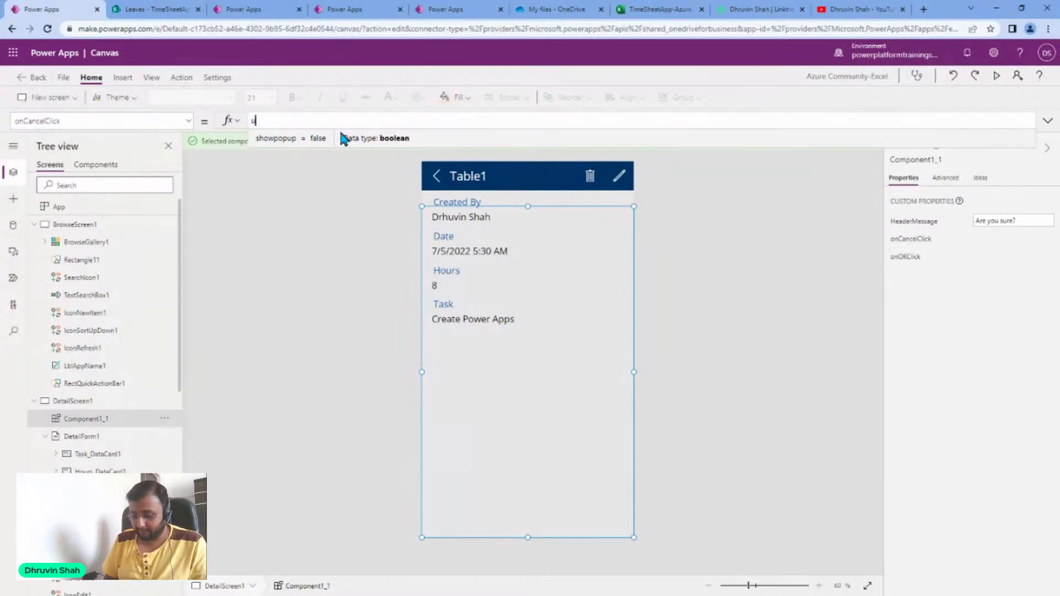
{"action": "type", "text": "pdate"}
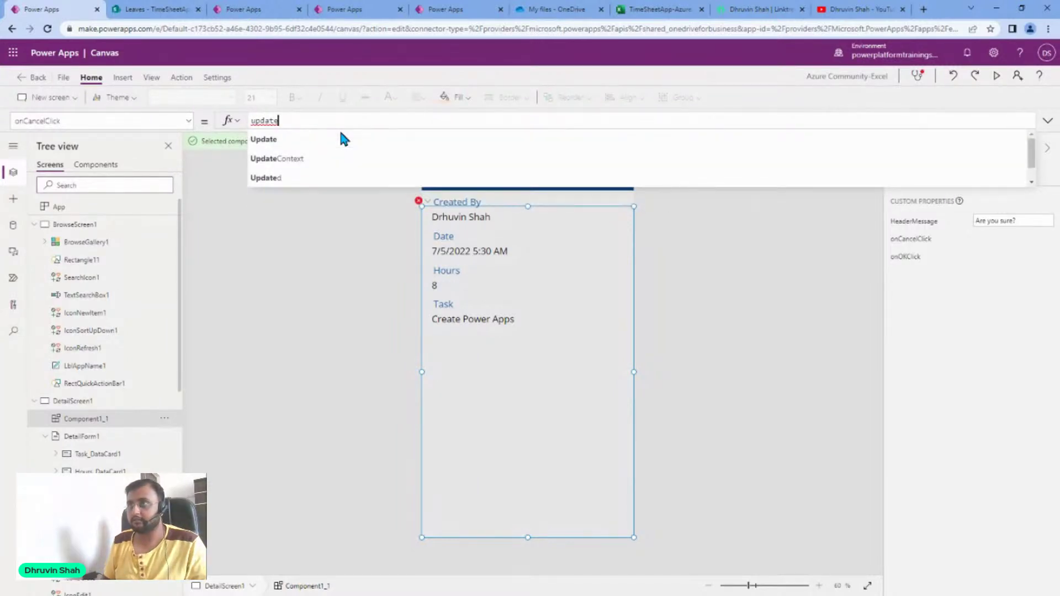
{"action": "key", "text": "Down"}
{"action": "key", "text": "Tab"}
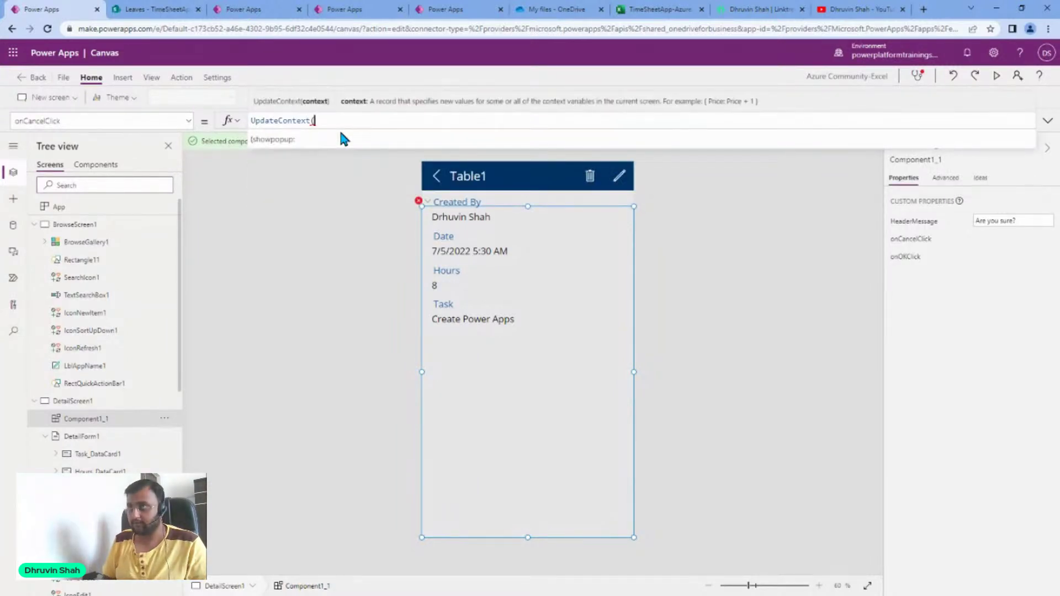
{"action": "type", "text": "{"}
{"action": "key", "text": "Tab"}
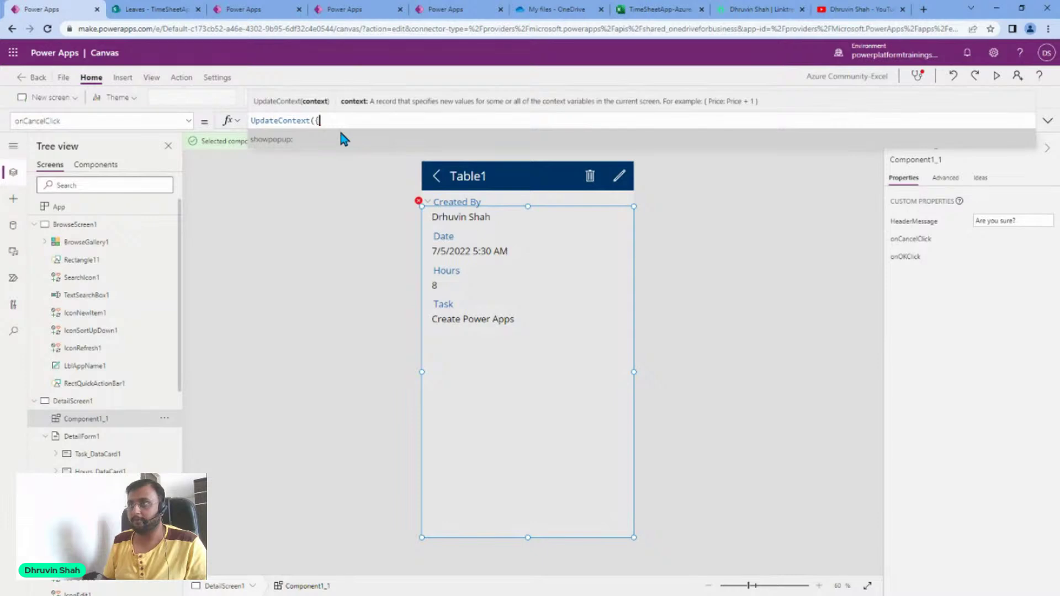
{"action": "type", "text": "false"}
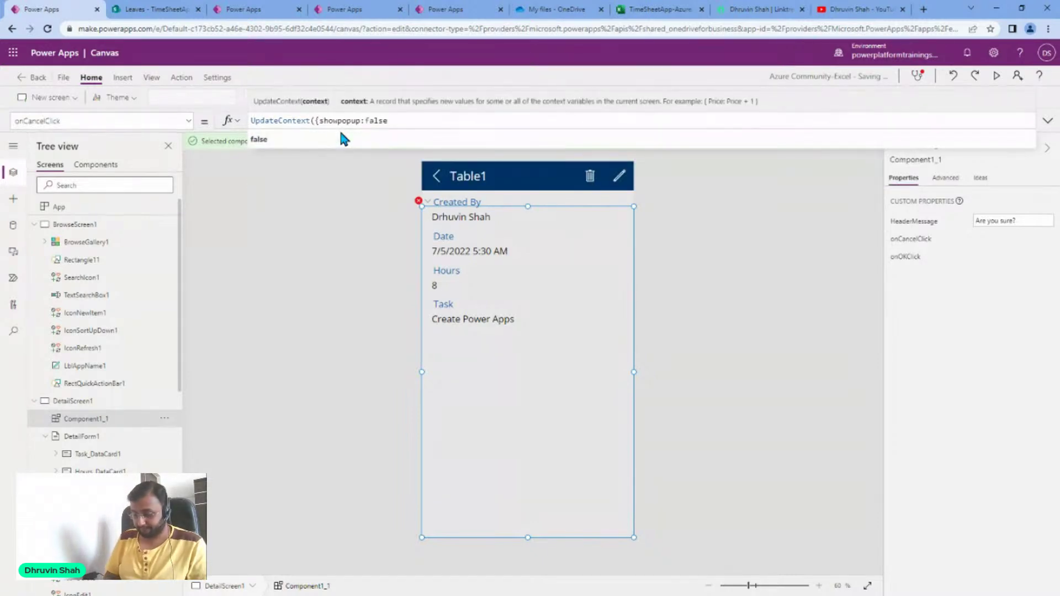
{"action": "type", "text": "})"}
{"action": "left_click", "coordinate": [341, 134]}
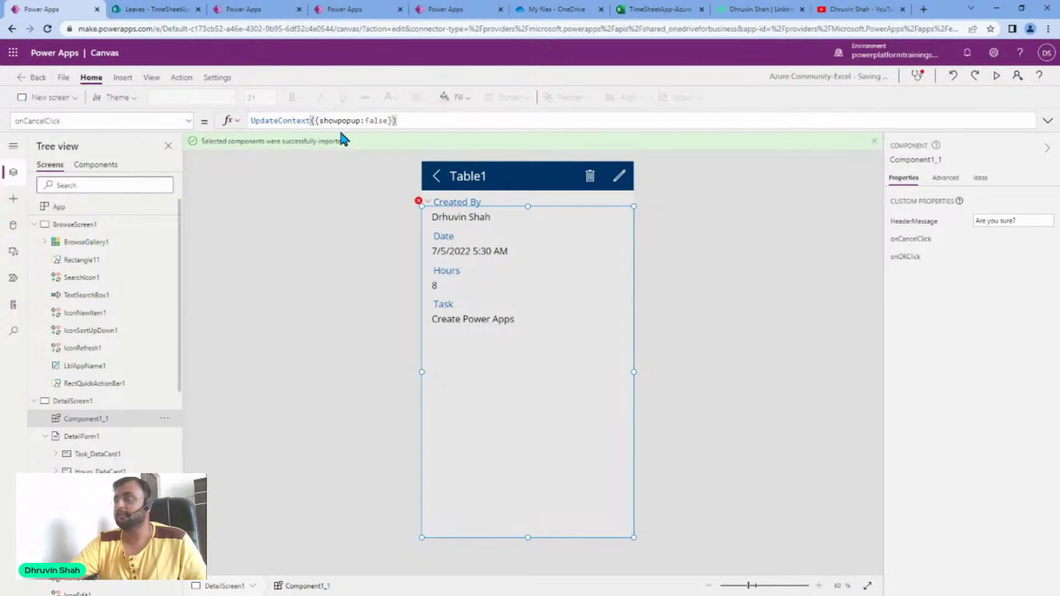
- Preview the app, open the confirmation pop-up from the trash icon, cancel it and return to editing
{"action": "left_click", "coordinate": [997, 75]}
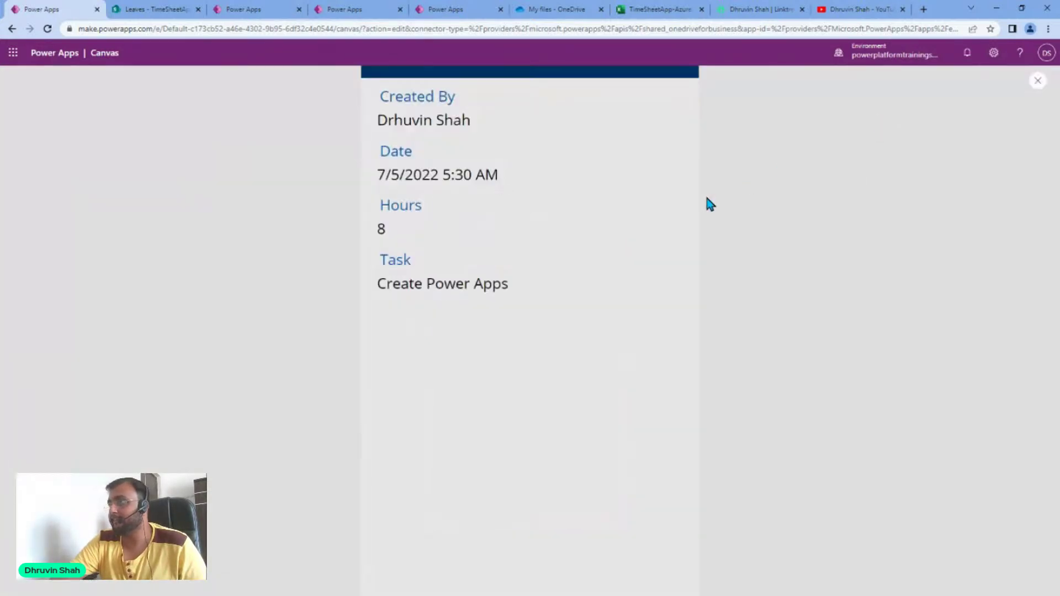
{"action": "left_click", "coordinate": [615, 92]}
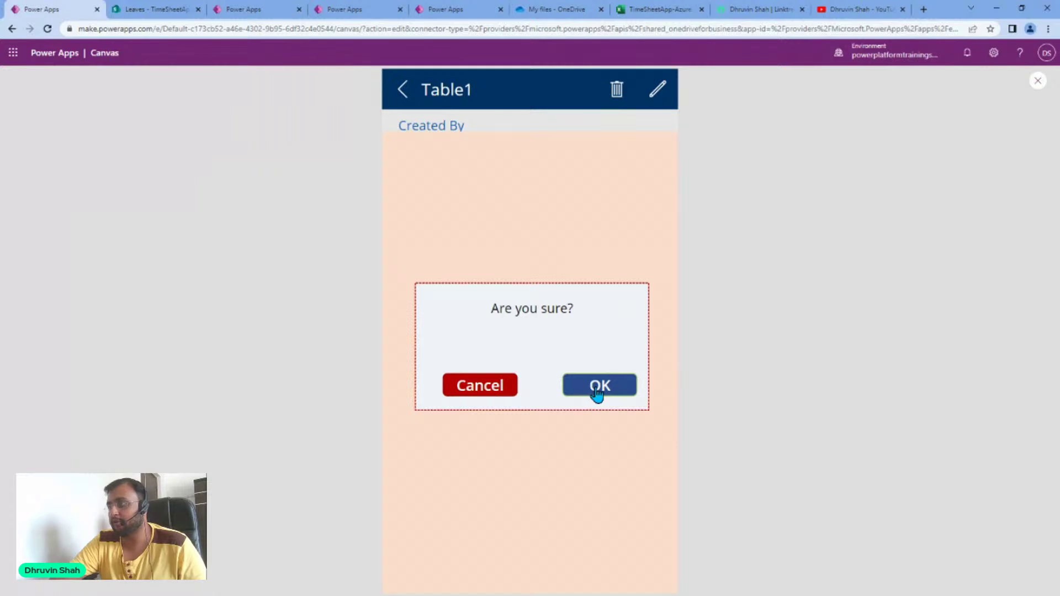
{"action": "left_click", "coordinate": [495, 389]}
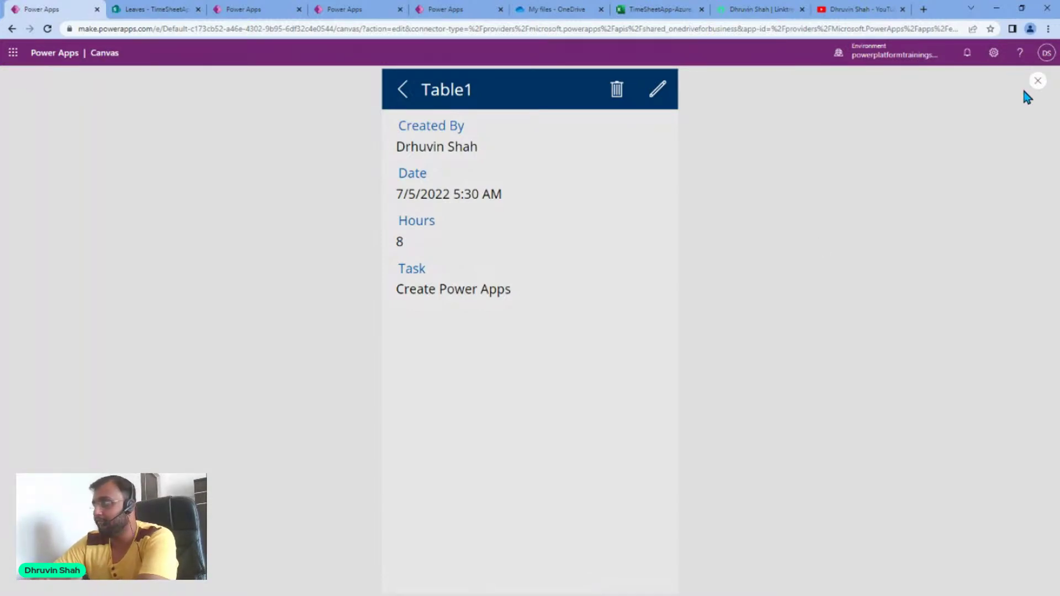
{"action": "left_click", "coordinate": [1039, 81]}
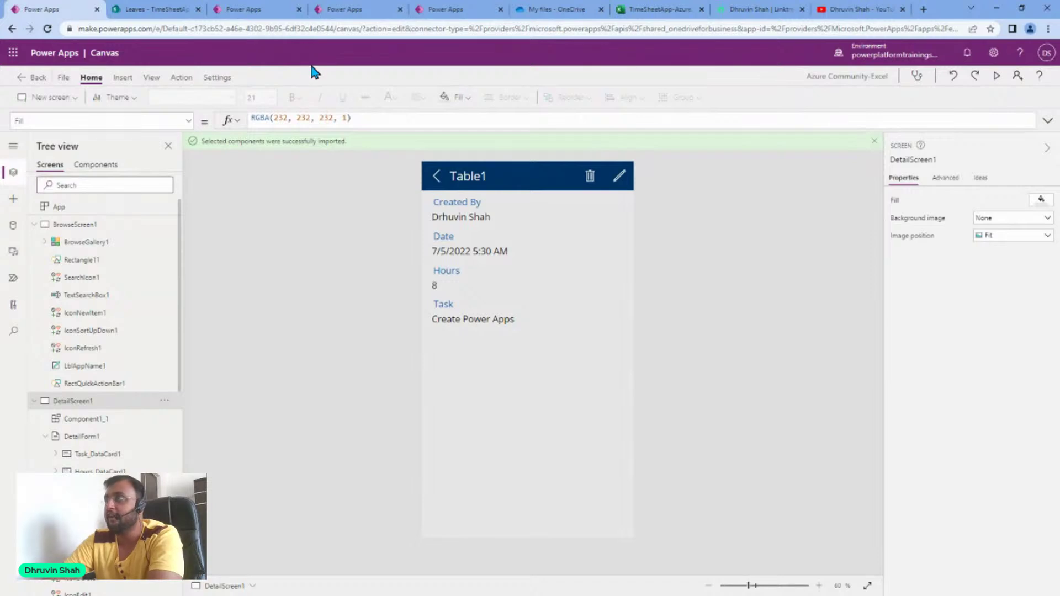
- Switch to the presenter's Linktree page and on to the YouTube channel's videos page
{"action": "left_click", "coordinate": [767, 10]}
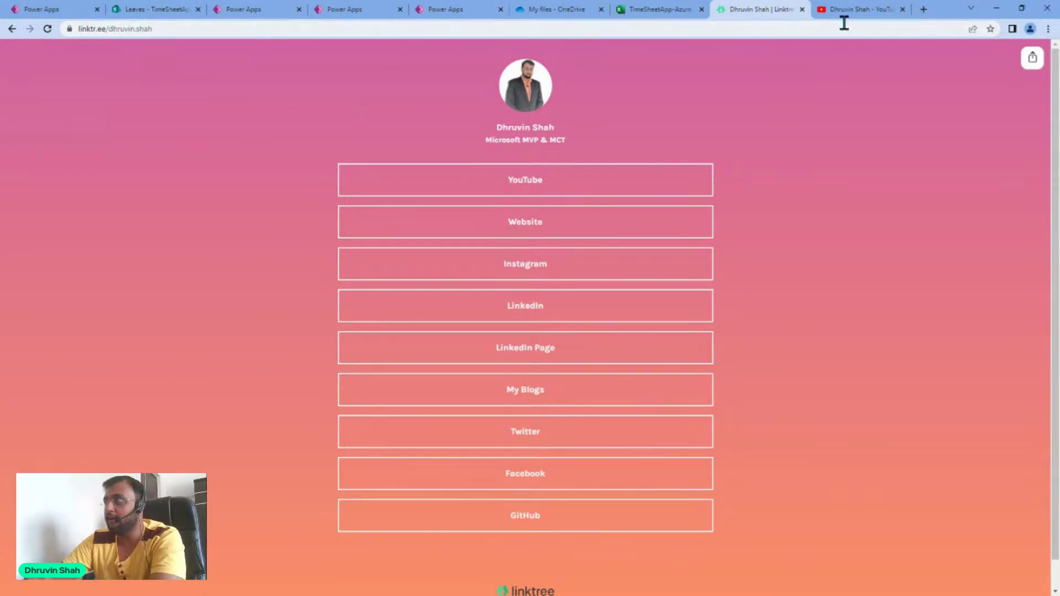
{"action": "left_click", "coordinate": [857, 10]}
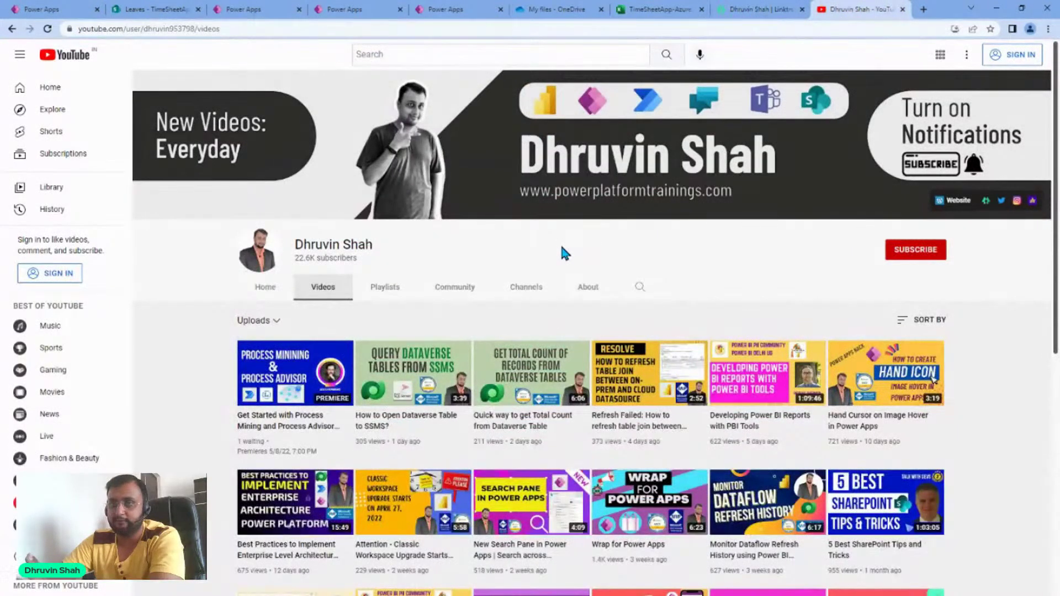